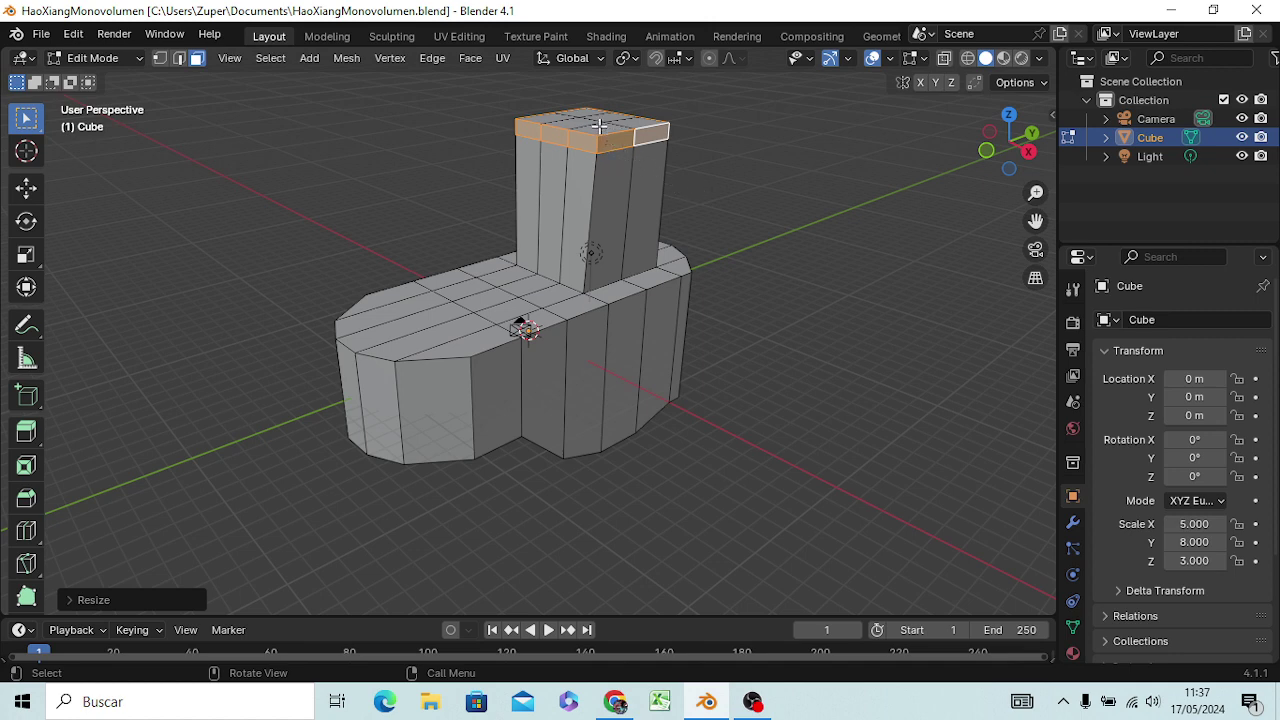
In edge select, scale the loop just below the tower top down to about 0.88.
click(763, 137)
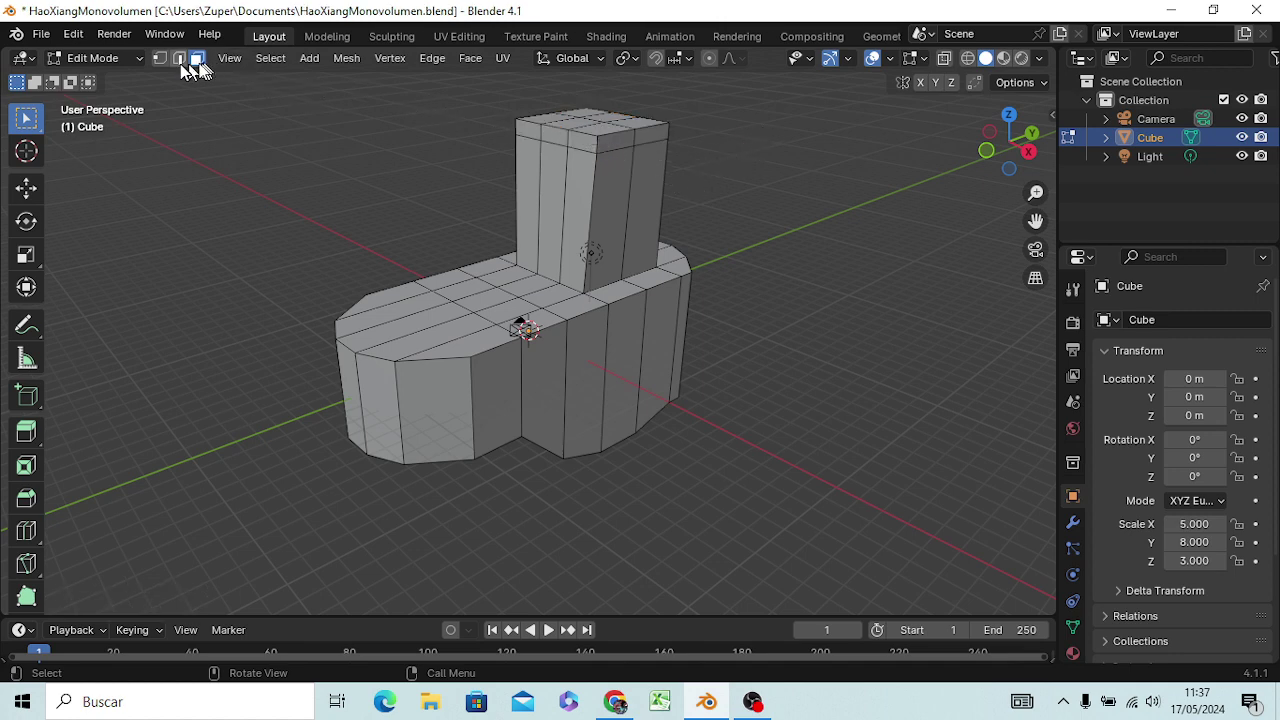
click(179, 59)
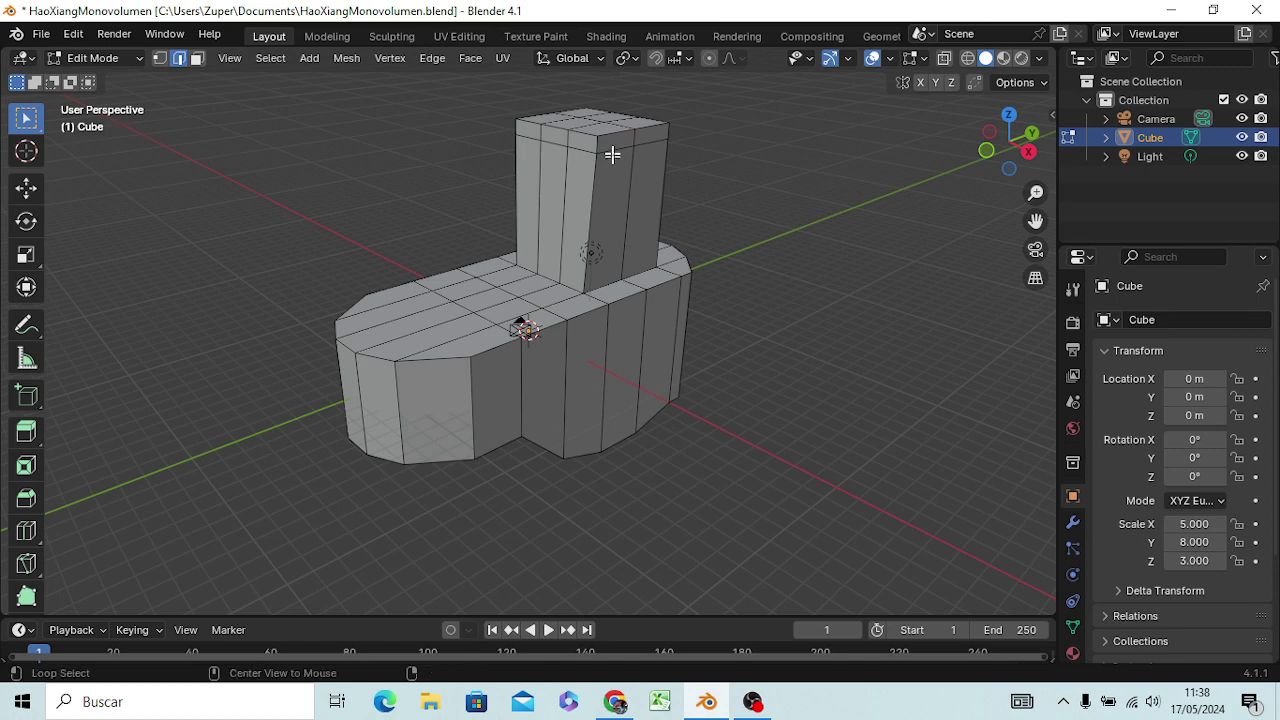
alt+click(612, 149)
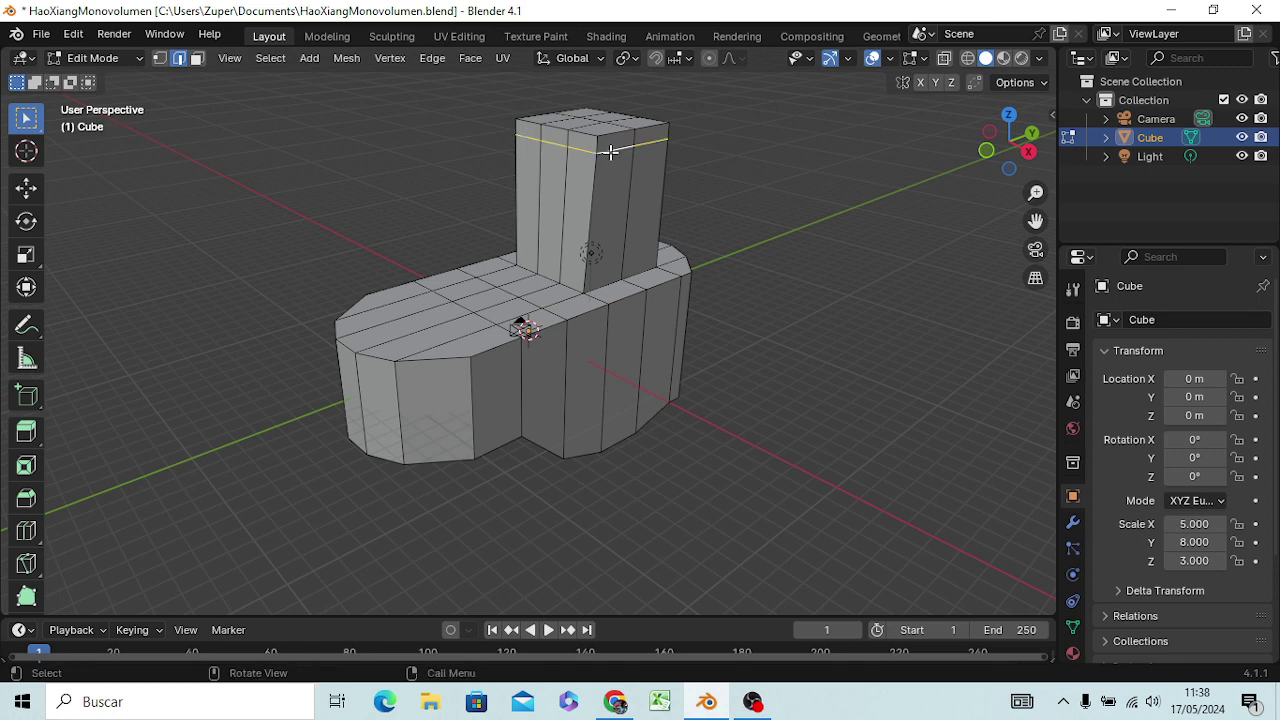
key(s)
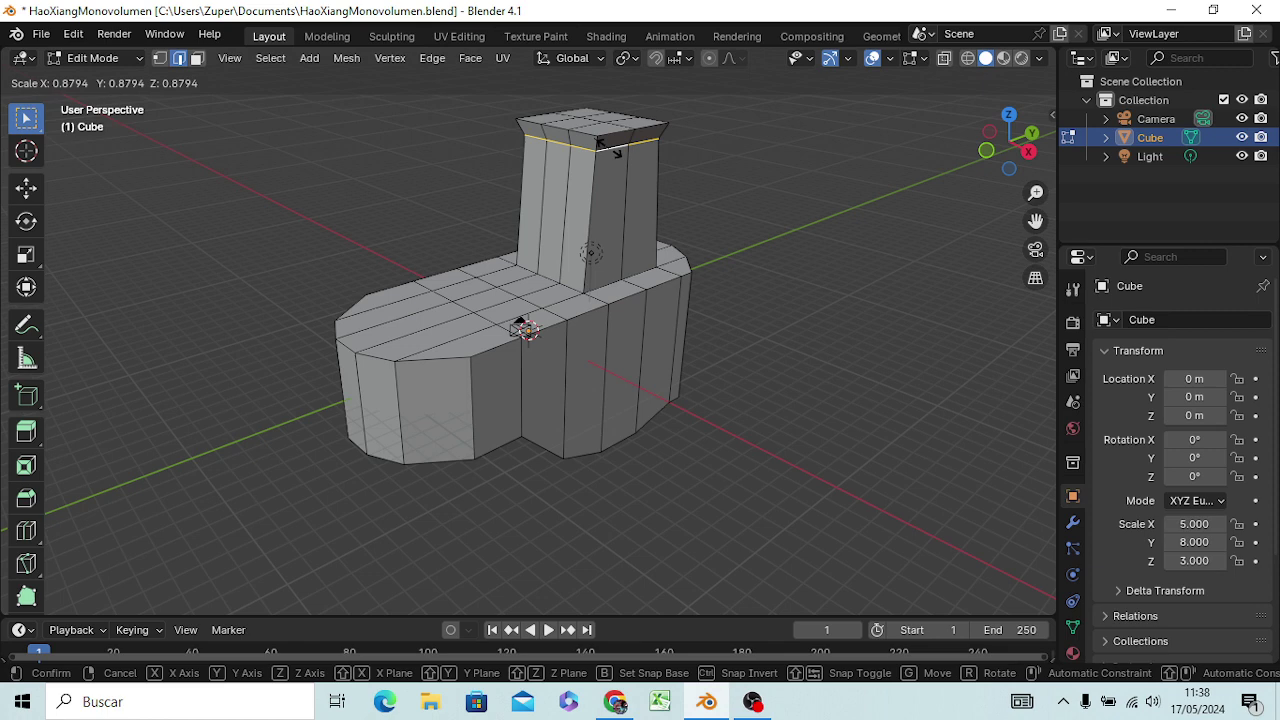
click(613, 148)
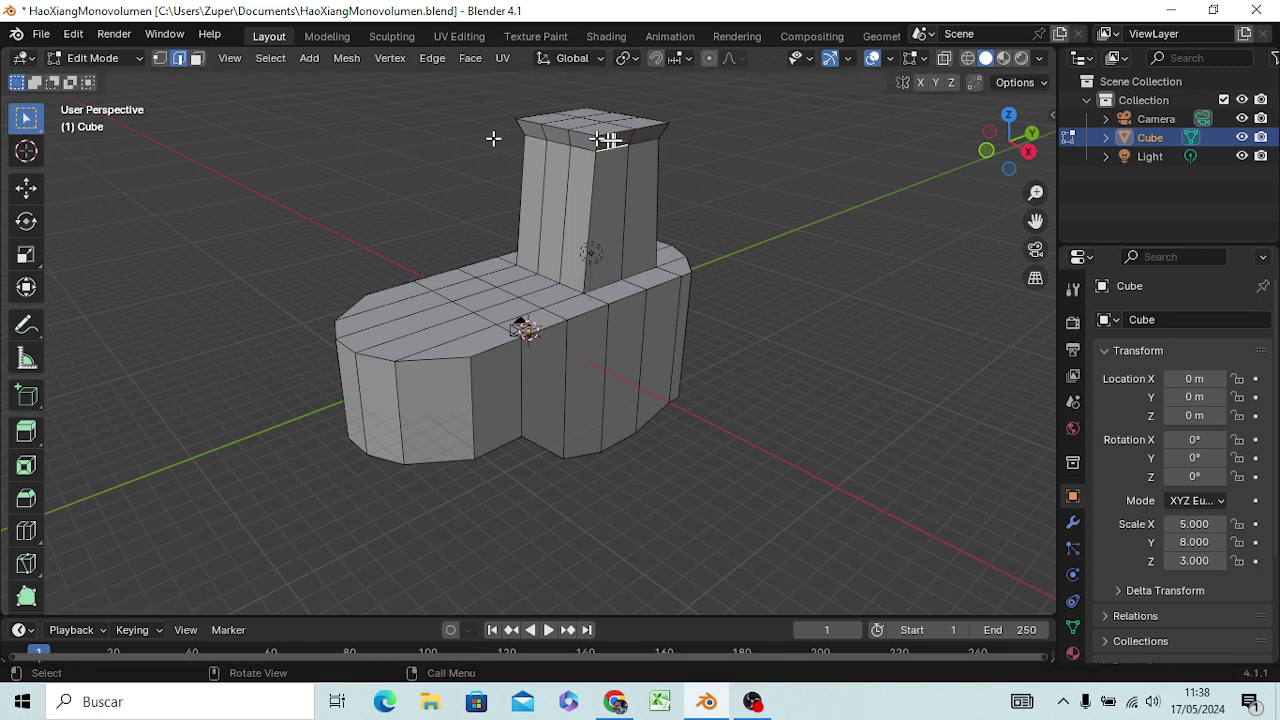
In face select, pick the two right-hand rim faces of the cap and extrude them freely.
click(197, 58)
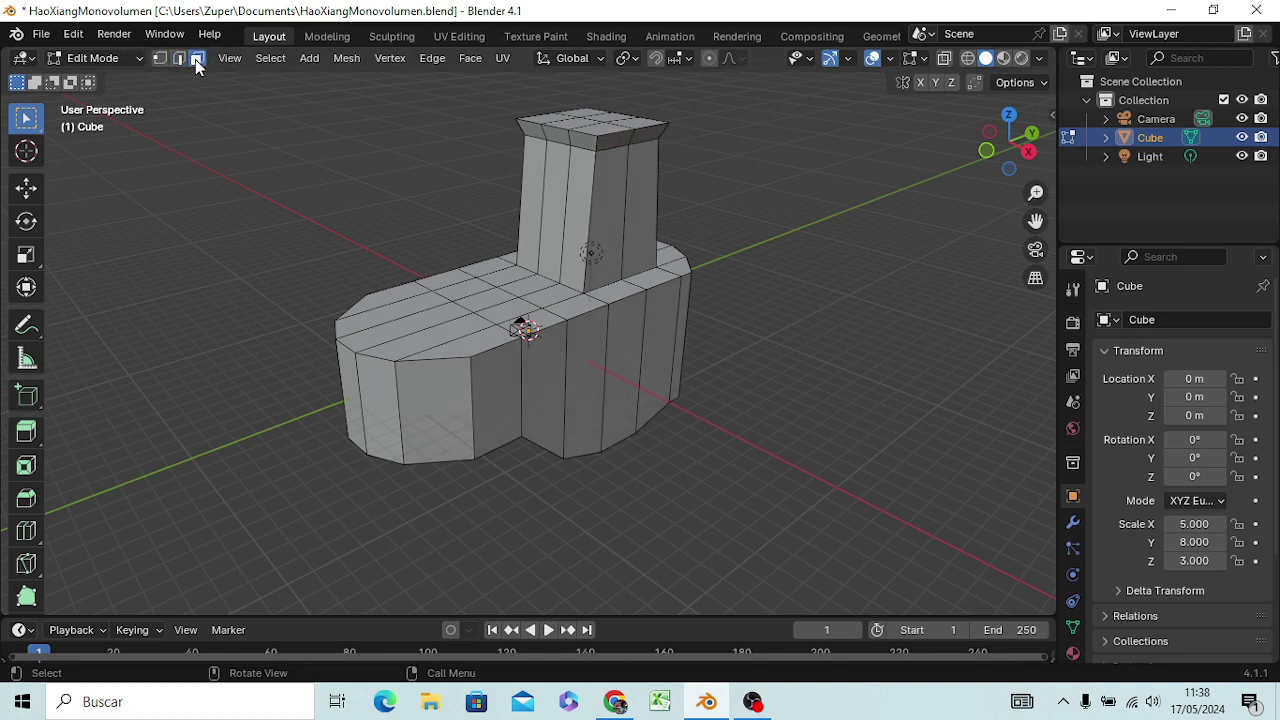
scroll(627, 174, up, 2)
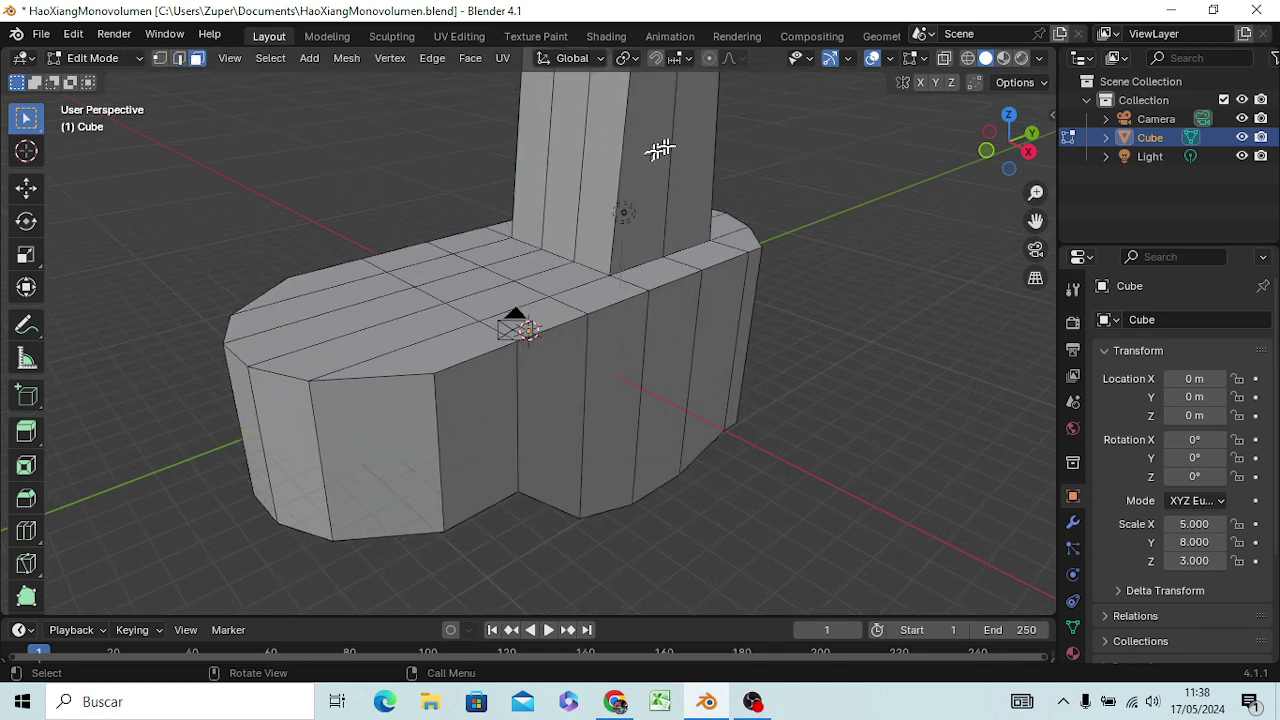
mouse_move(663, 143)
ctrl+middle_down()
mouse_move(621, 151)
mouse_move(643, 149)
mouse_move(608, 208)
ctrl+middle_up()
scroll(612, 207, up, 1)
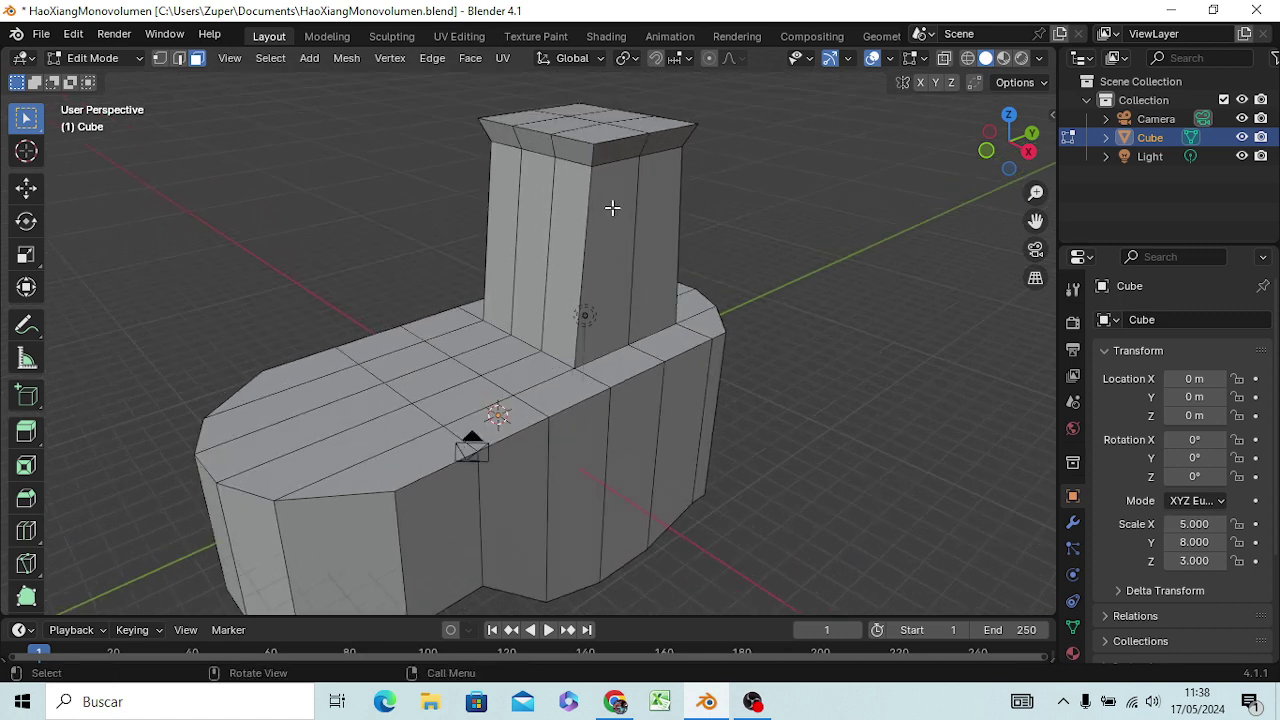
click(634, 146)
shift+click(652, 148)
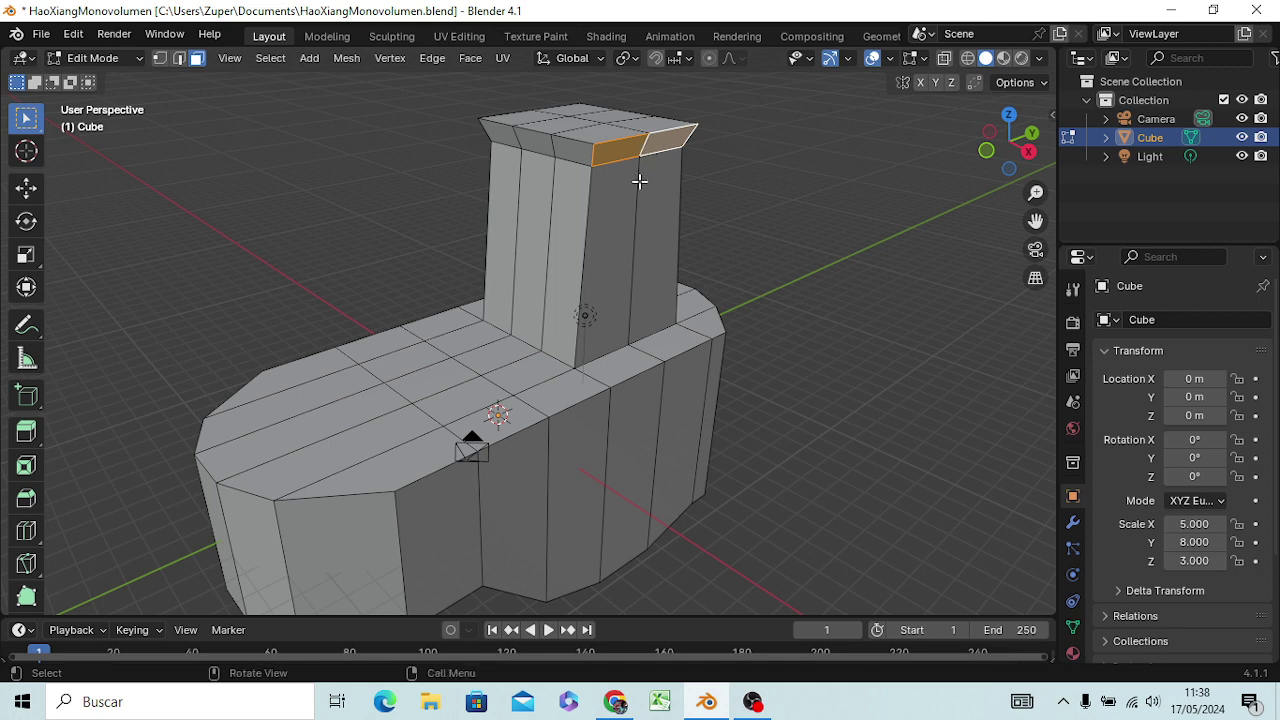
key(e)
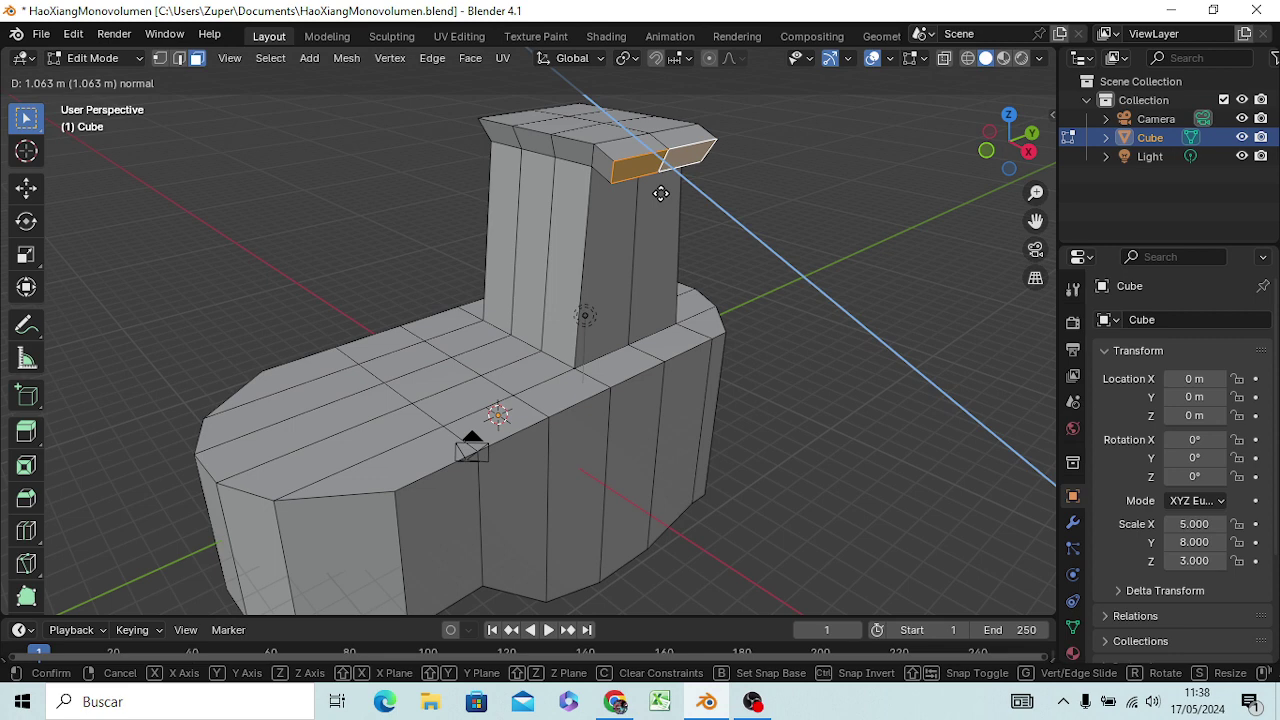
click(660, 193)
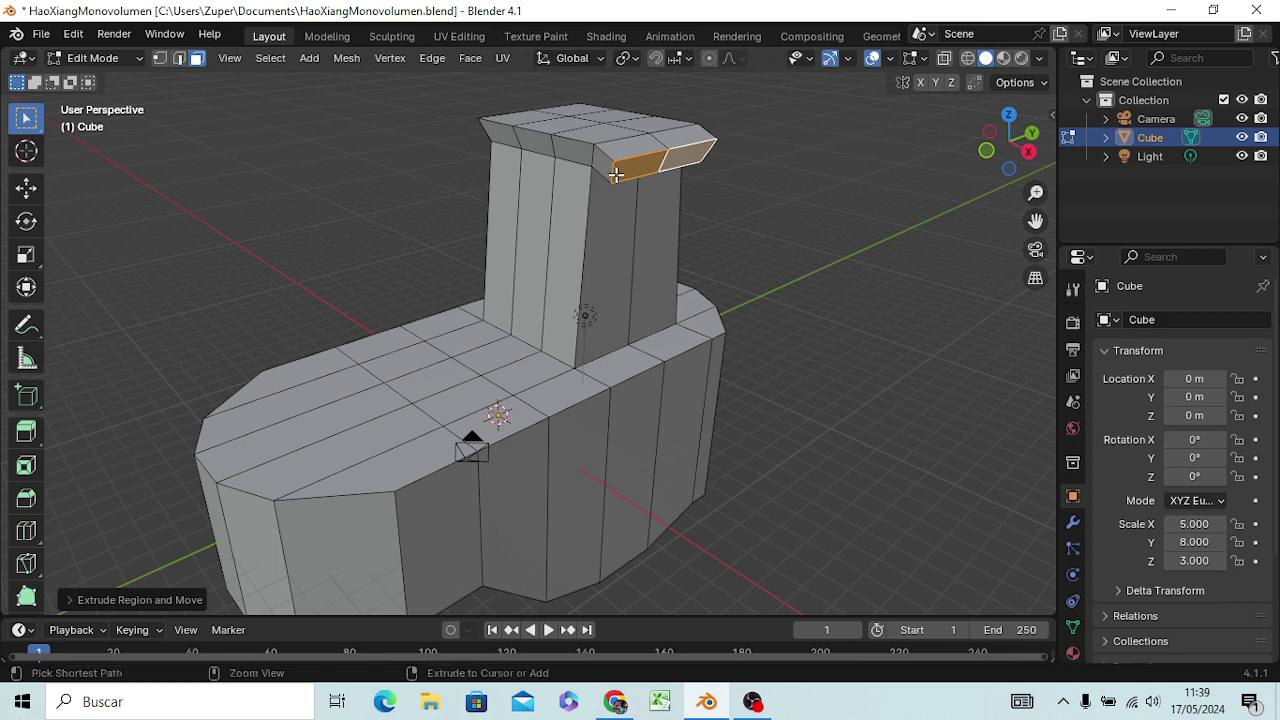
Undo that extrusion and instead extrude the right rim faces 0.05 m along their normal.
key(ctrl+z)
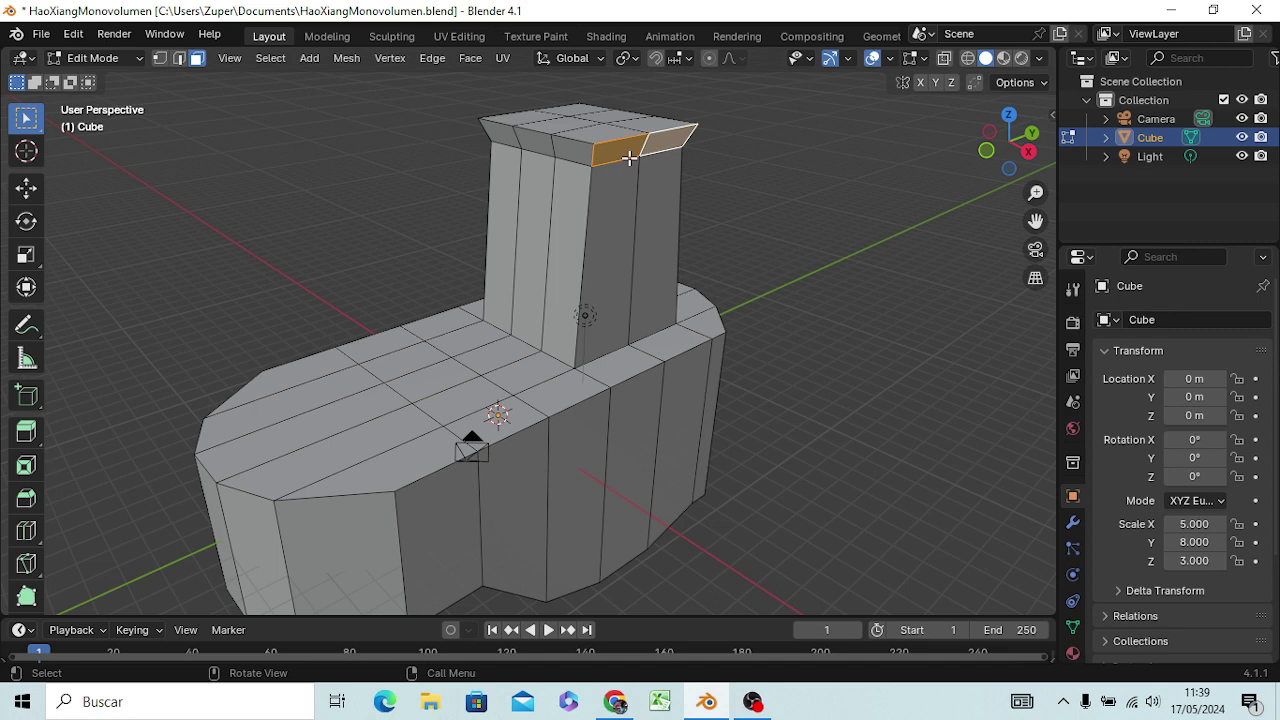
key(ctrl+z)
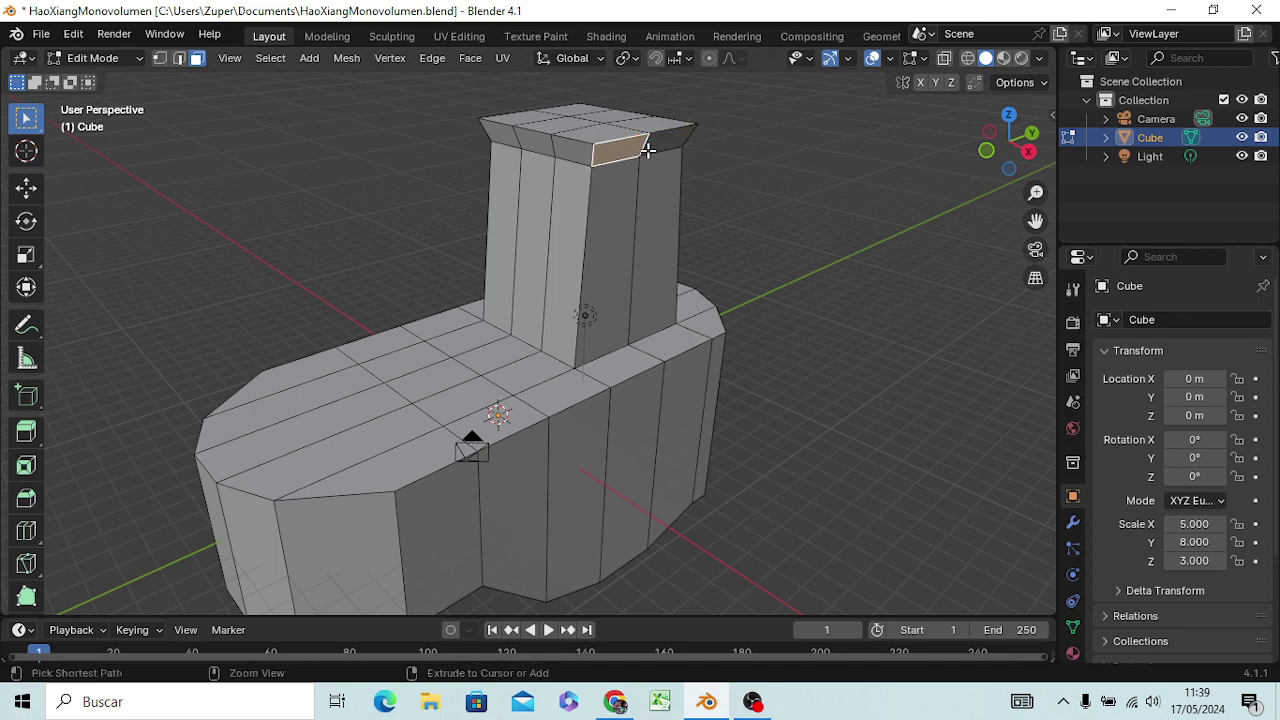
ctrl+click(651, 143)
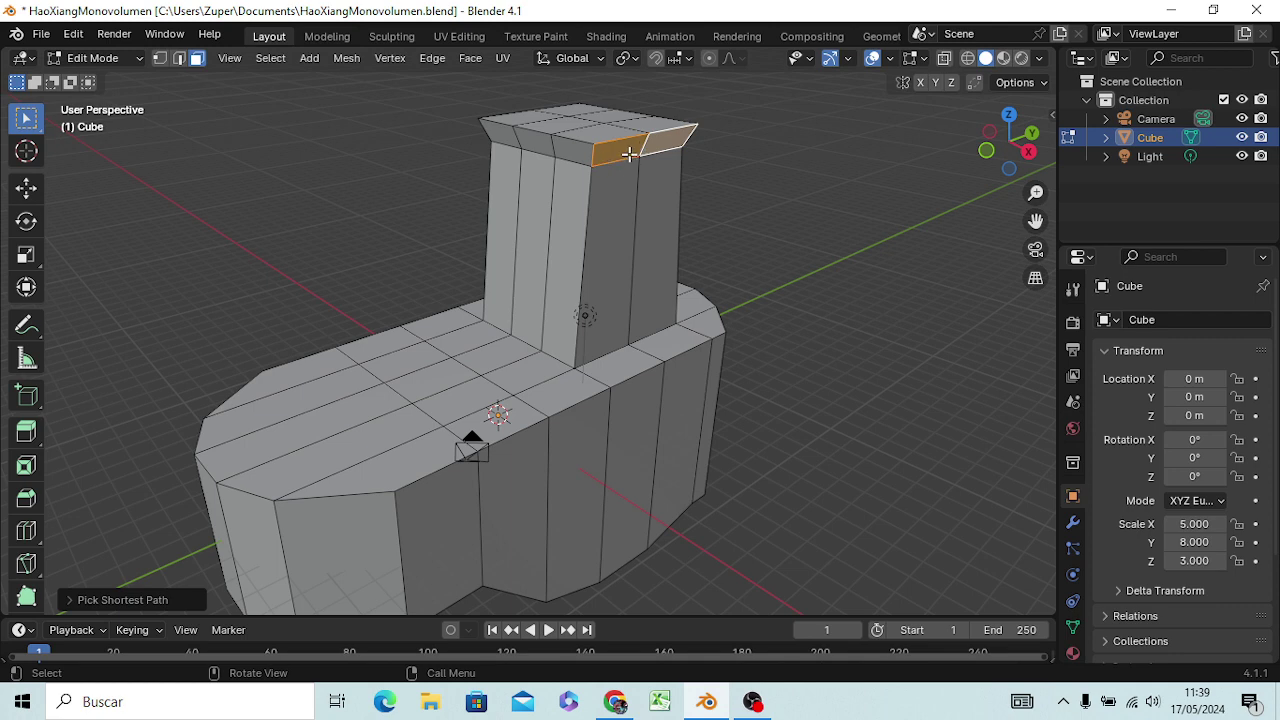
key(e)
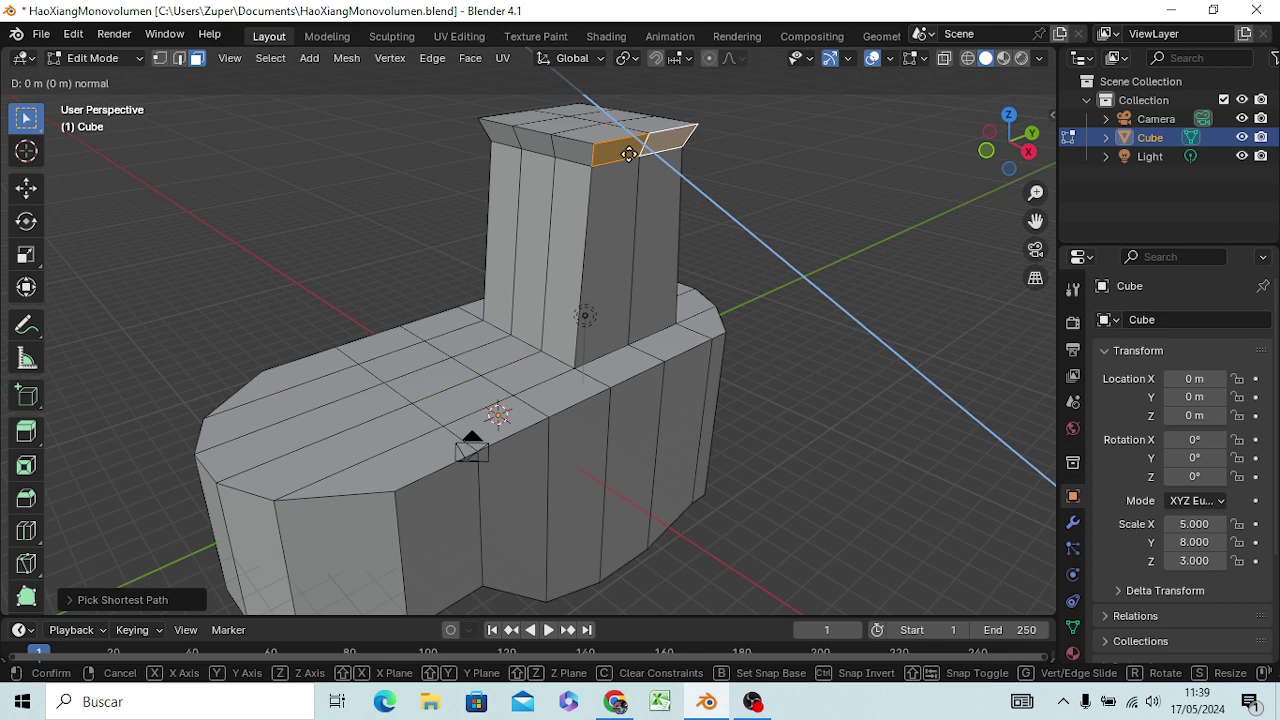
text(.0)
text(5)
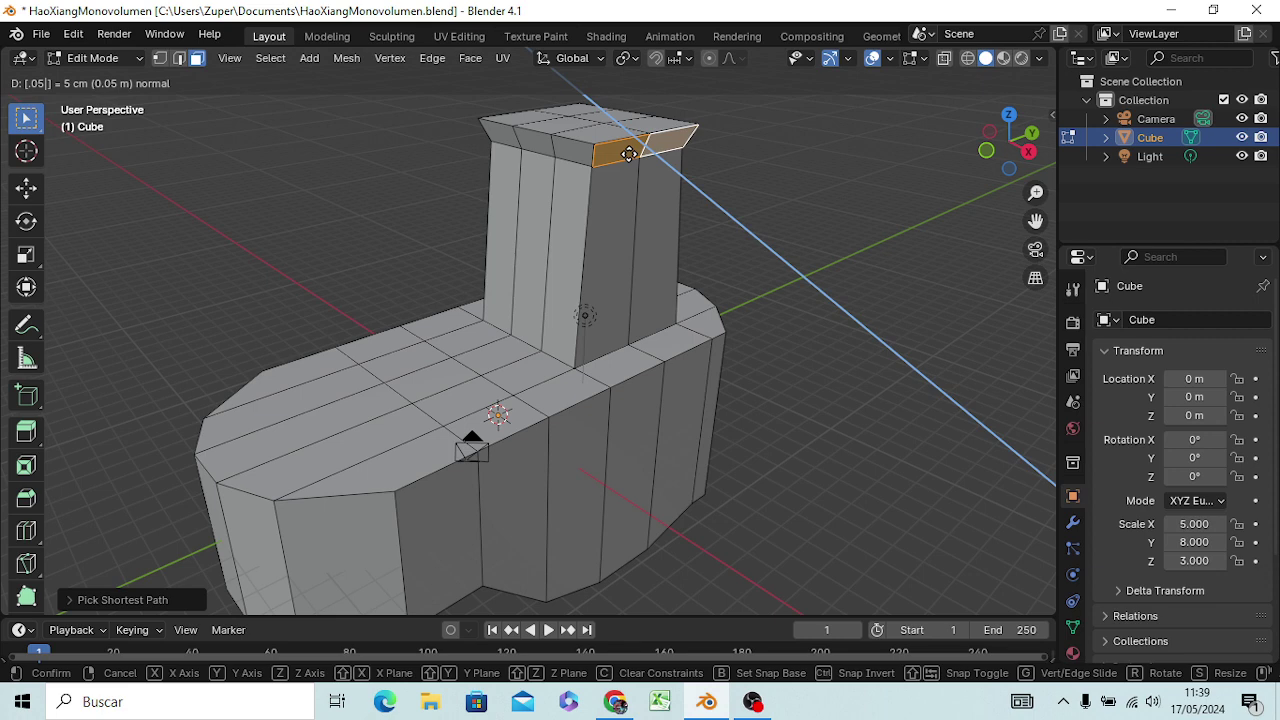
key(Return)
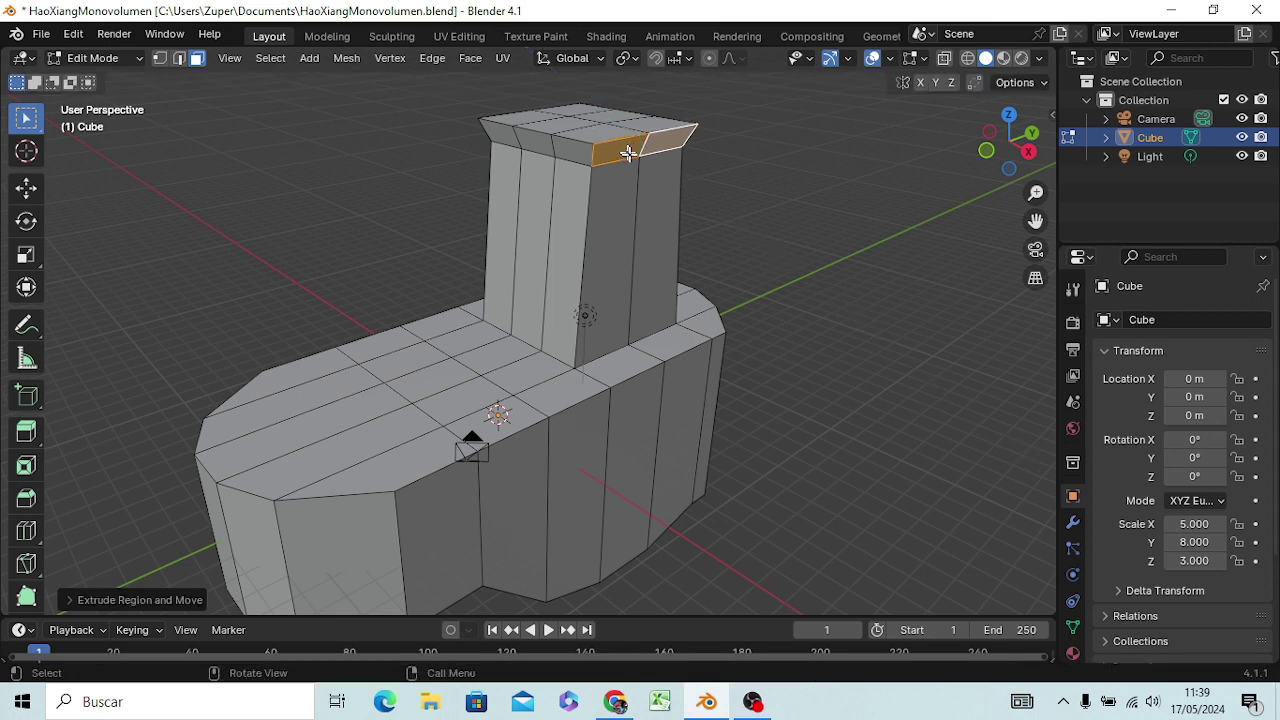
Extrude the adjacent right rim face 1 m outward along its normal.
shift+click(628, 152)
shift+click(628, 152)
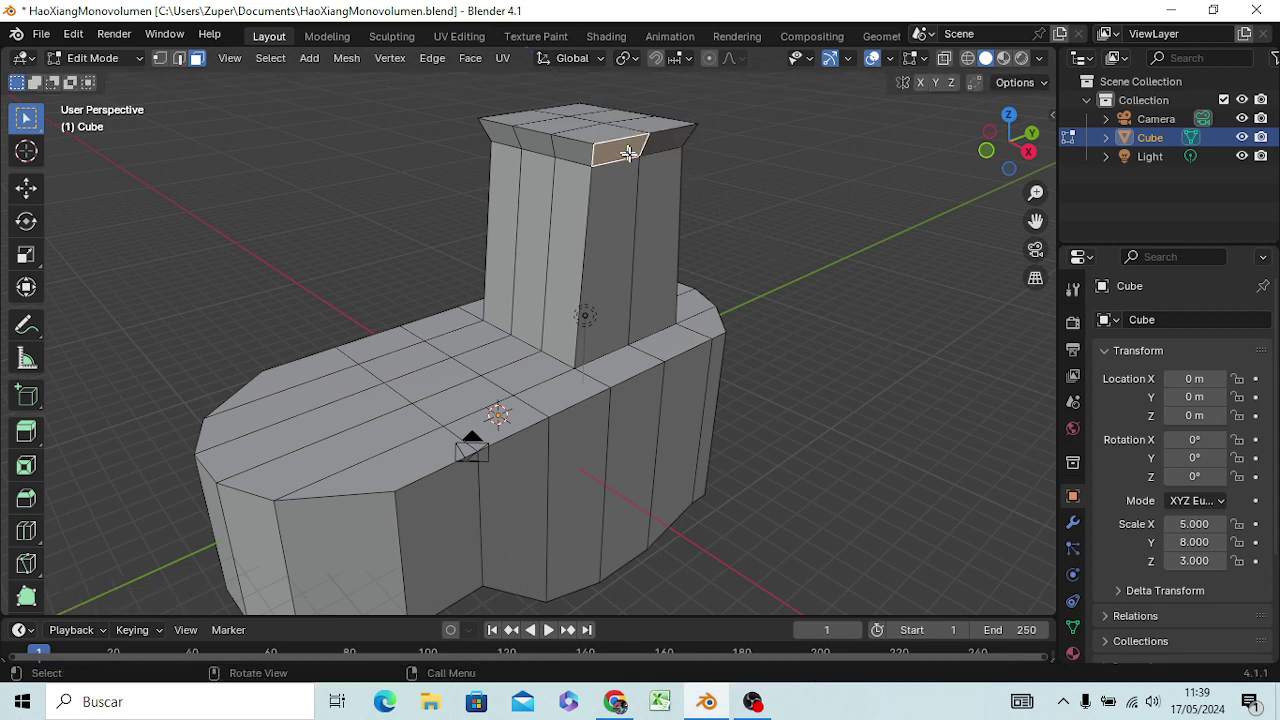
shift+click(672, 138)
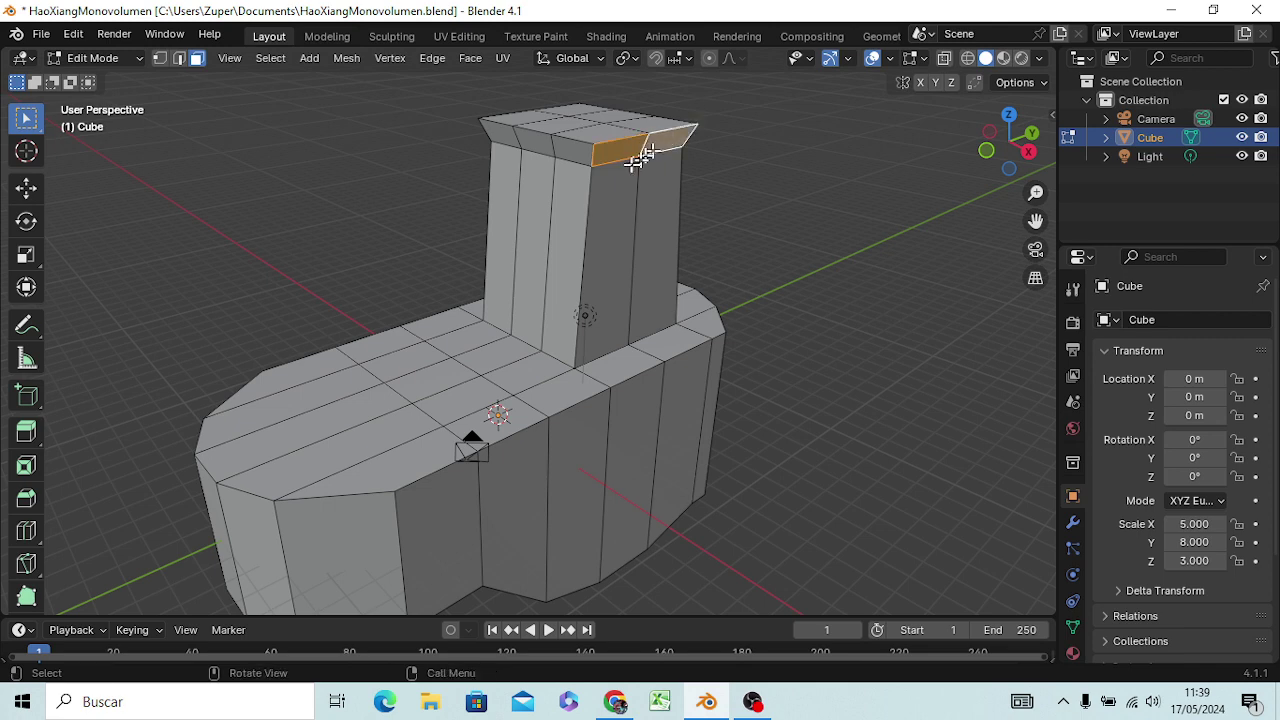
key(e)
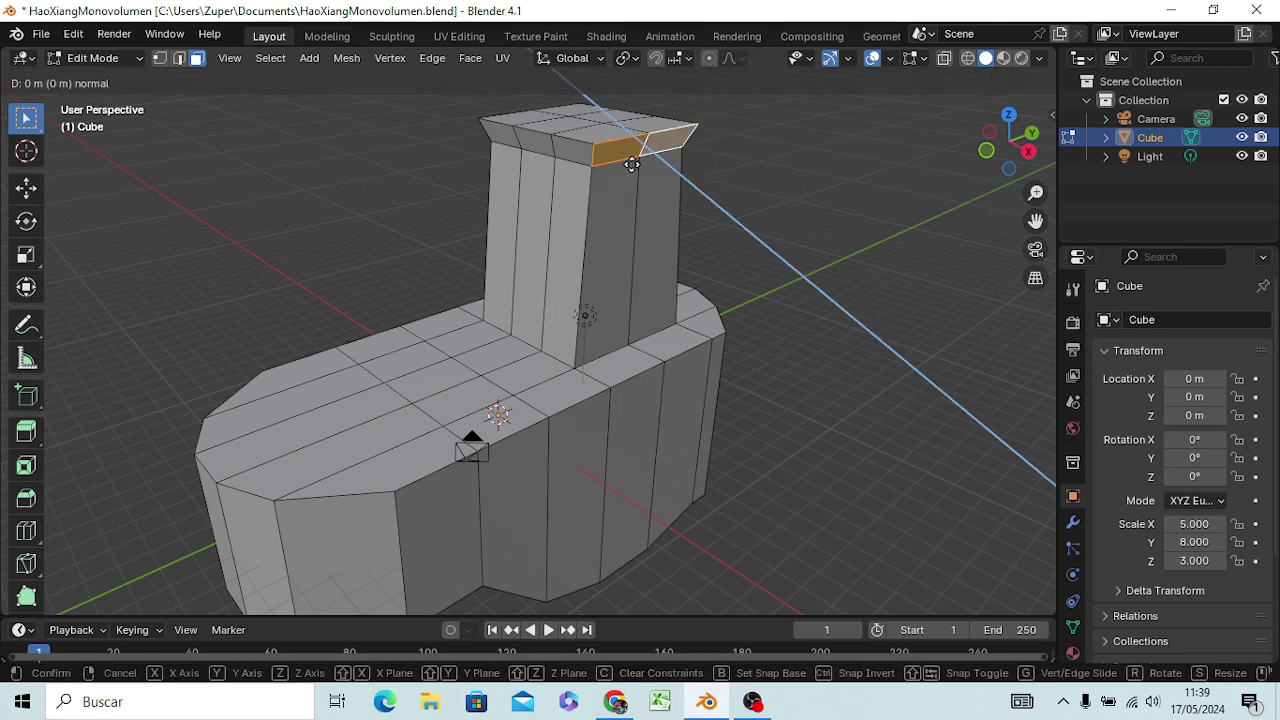
text(1)
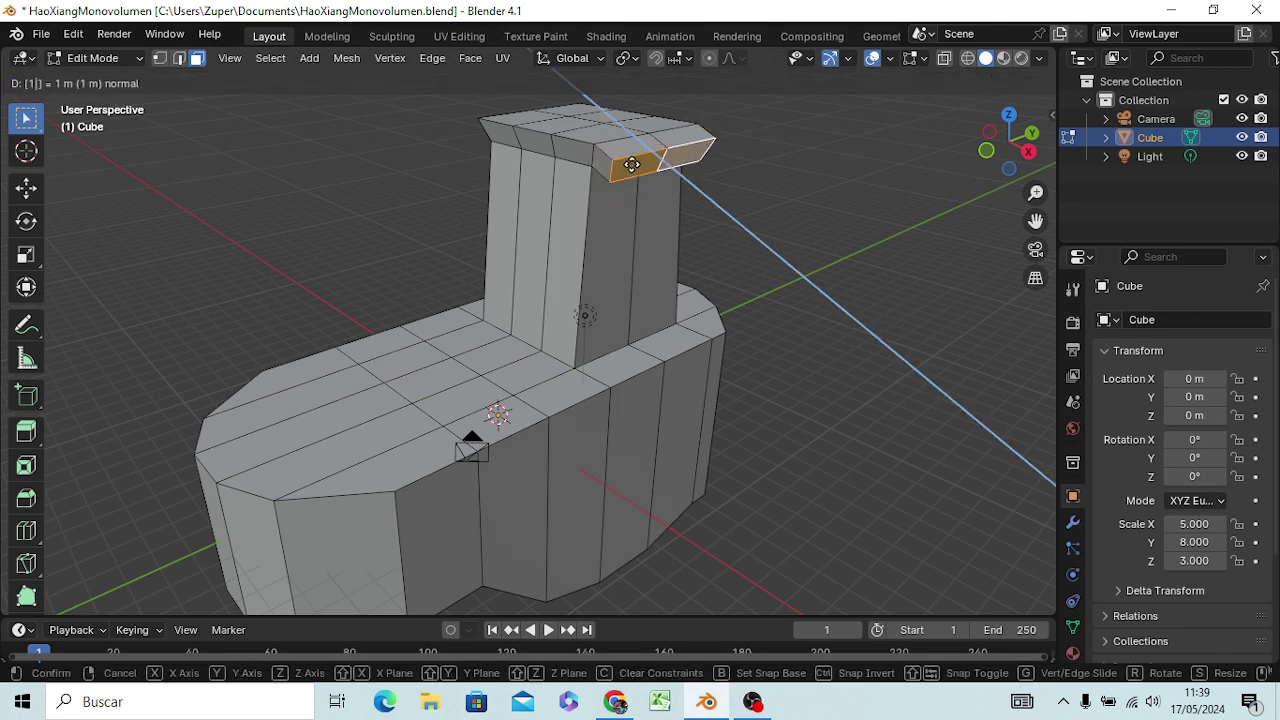
key(Return)
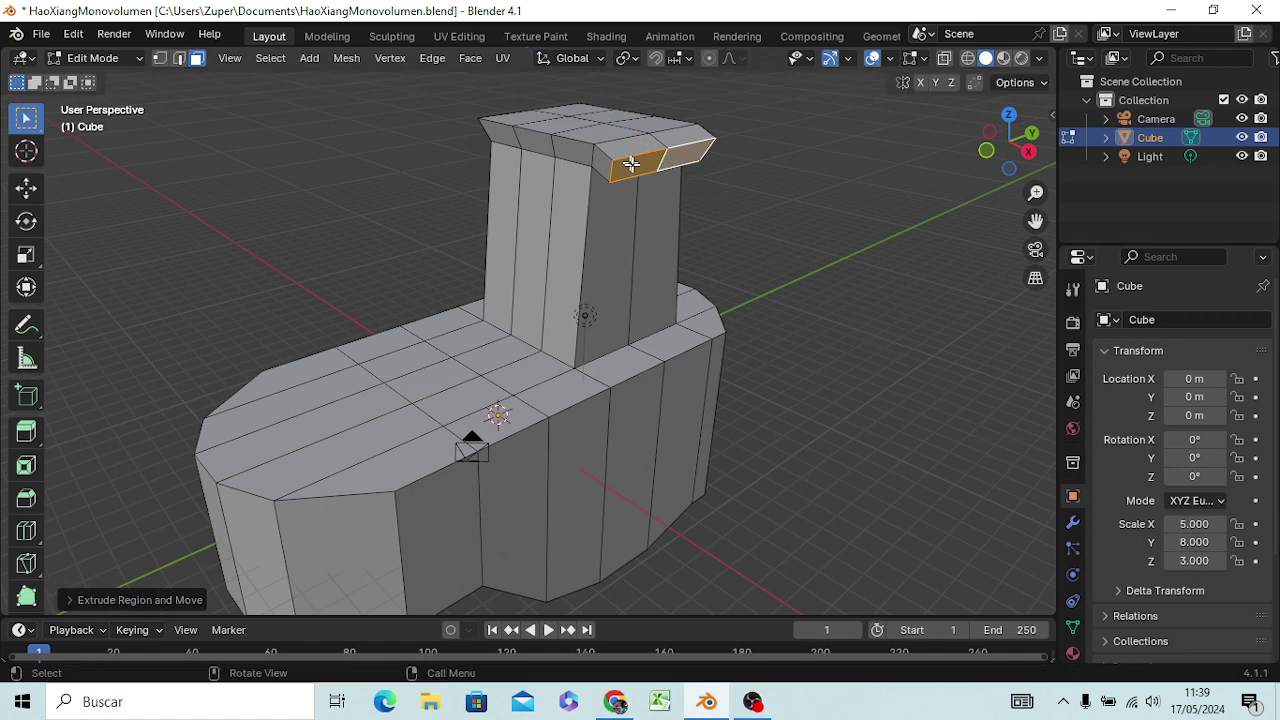
middle_drag(605, 277, 873, 276)
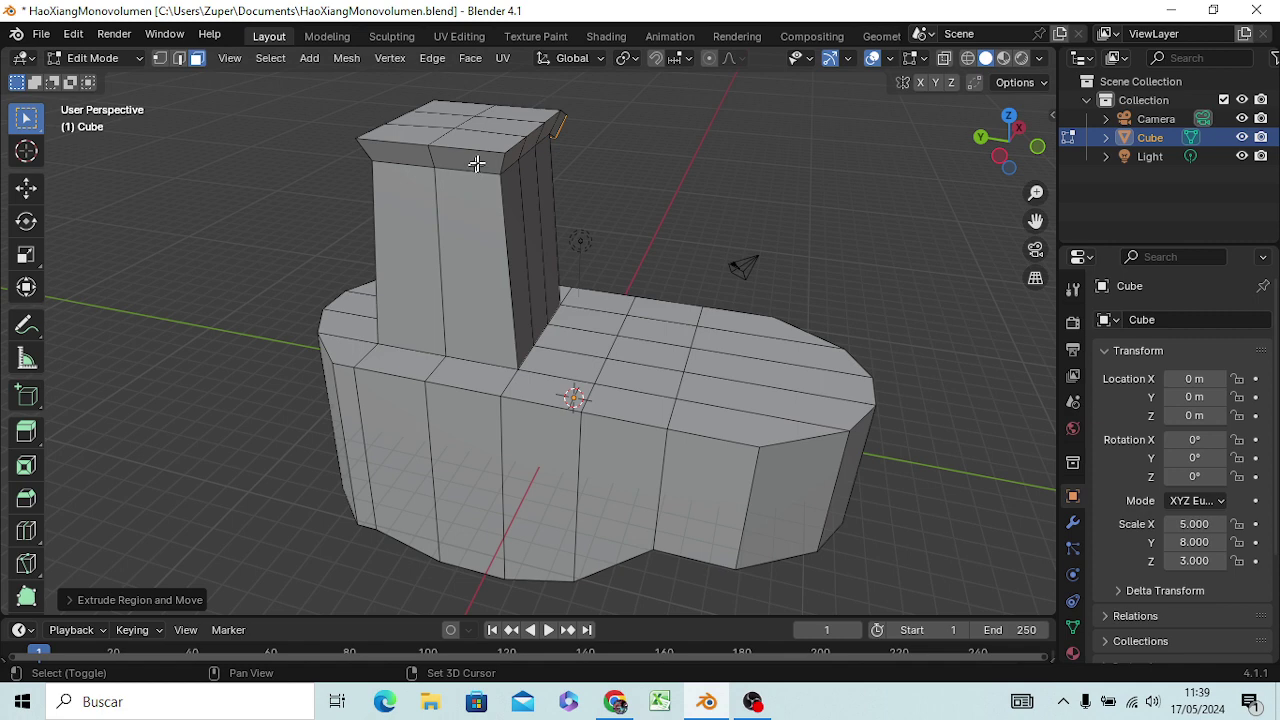
Select the two front-left rim faces of the cap and extrude them 1 m outward.
click(478, 163)
shift+click(420, 156)
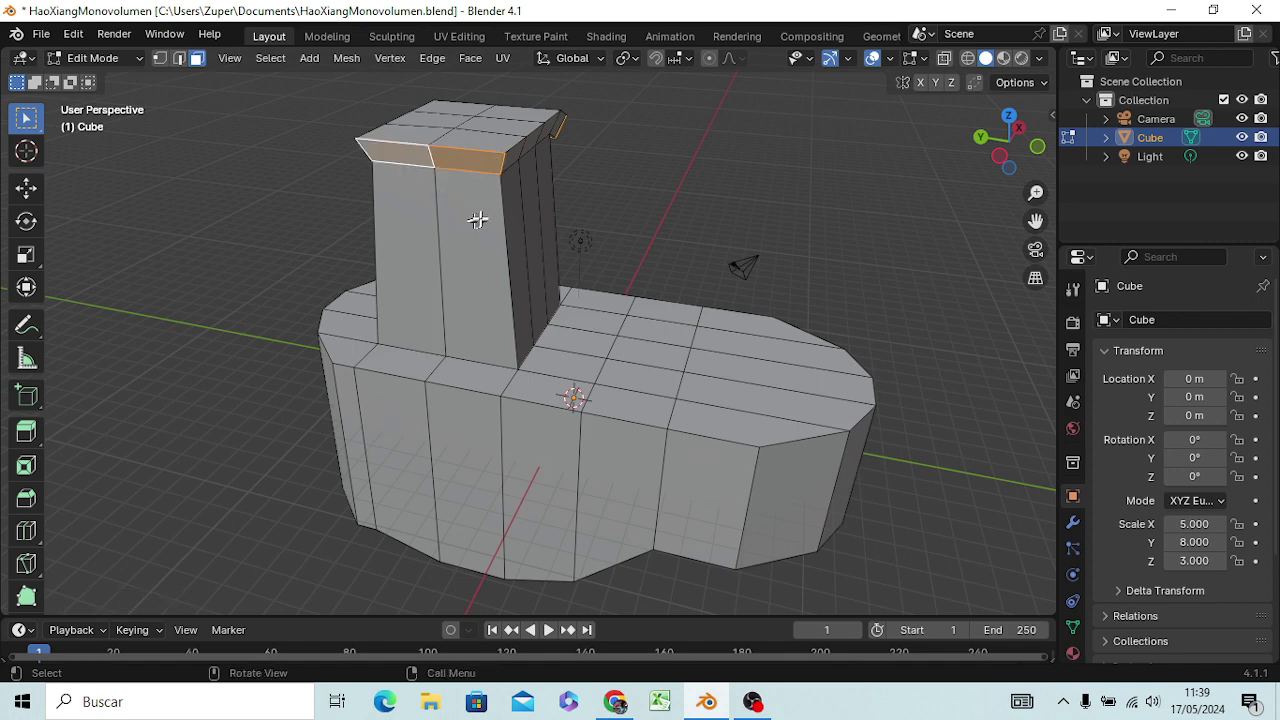
key(e)
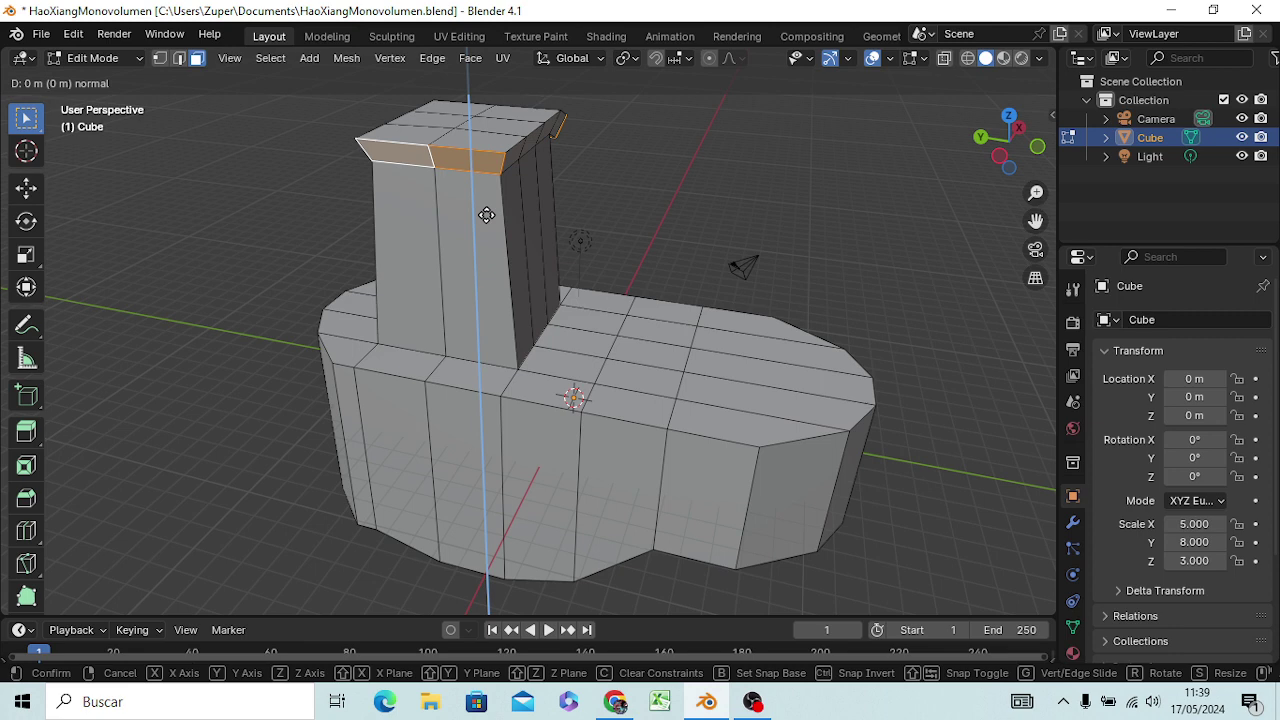
right_click(590, 187)
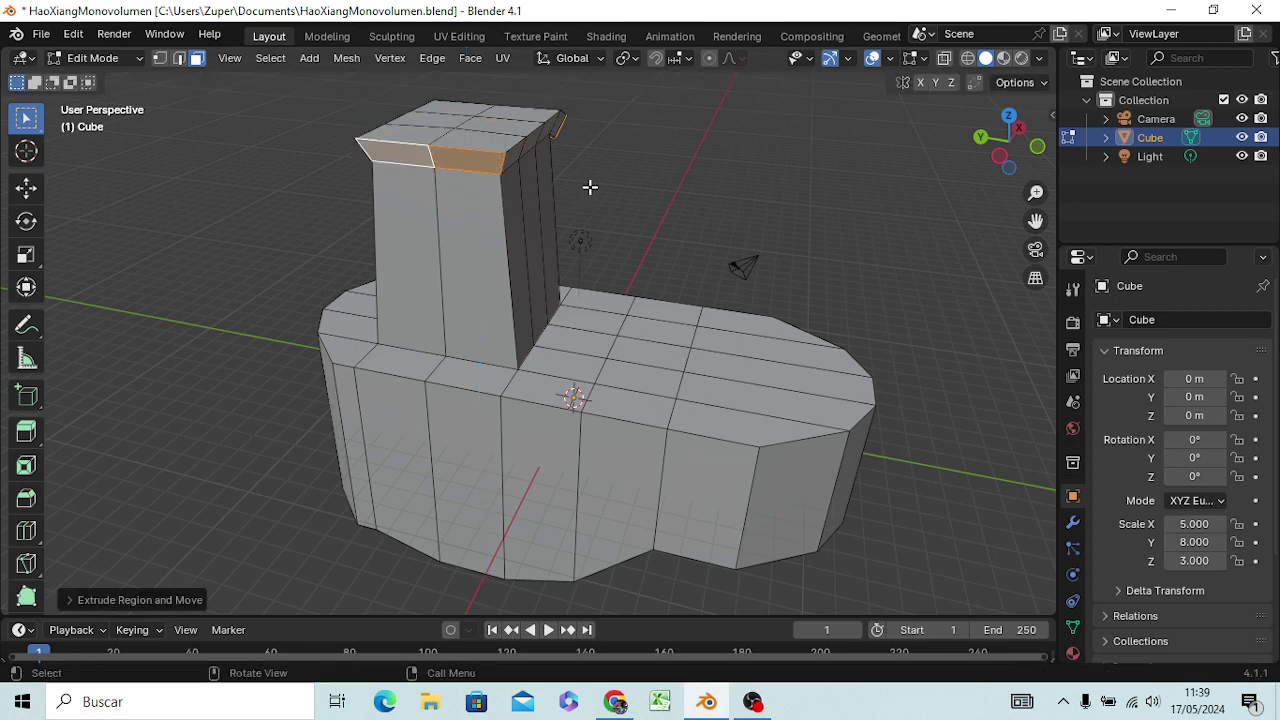
click(722, 177)
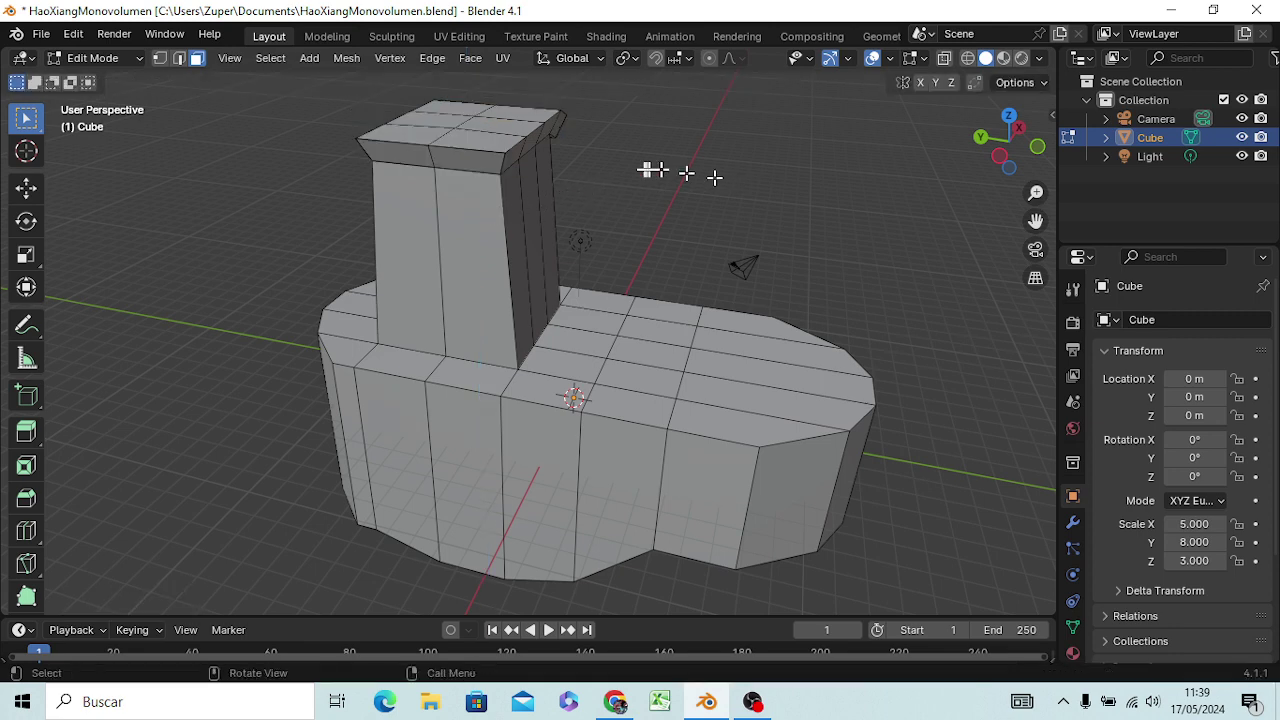
click(450, 160)
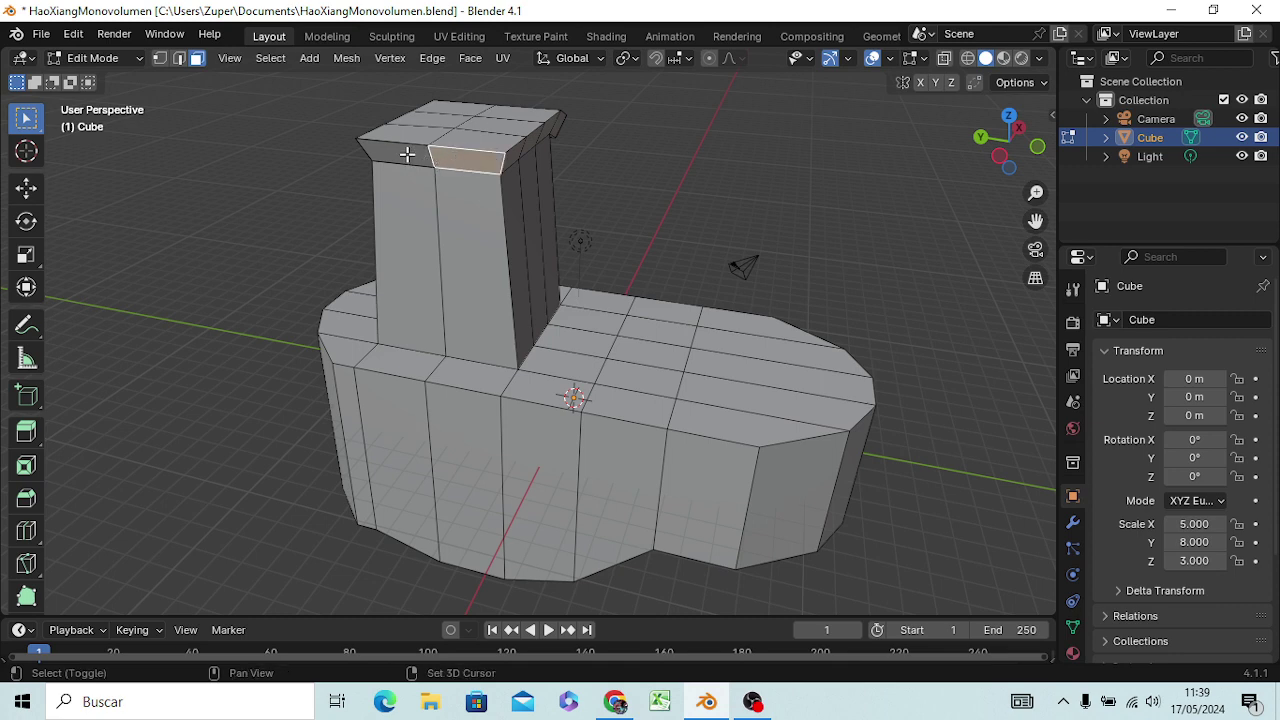
shift+click(408, 153)
key(e)
text(1)
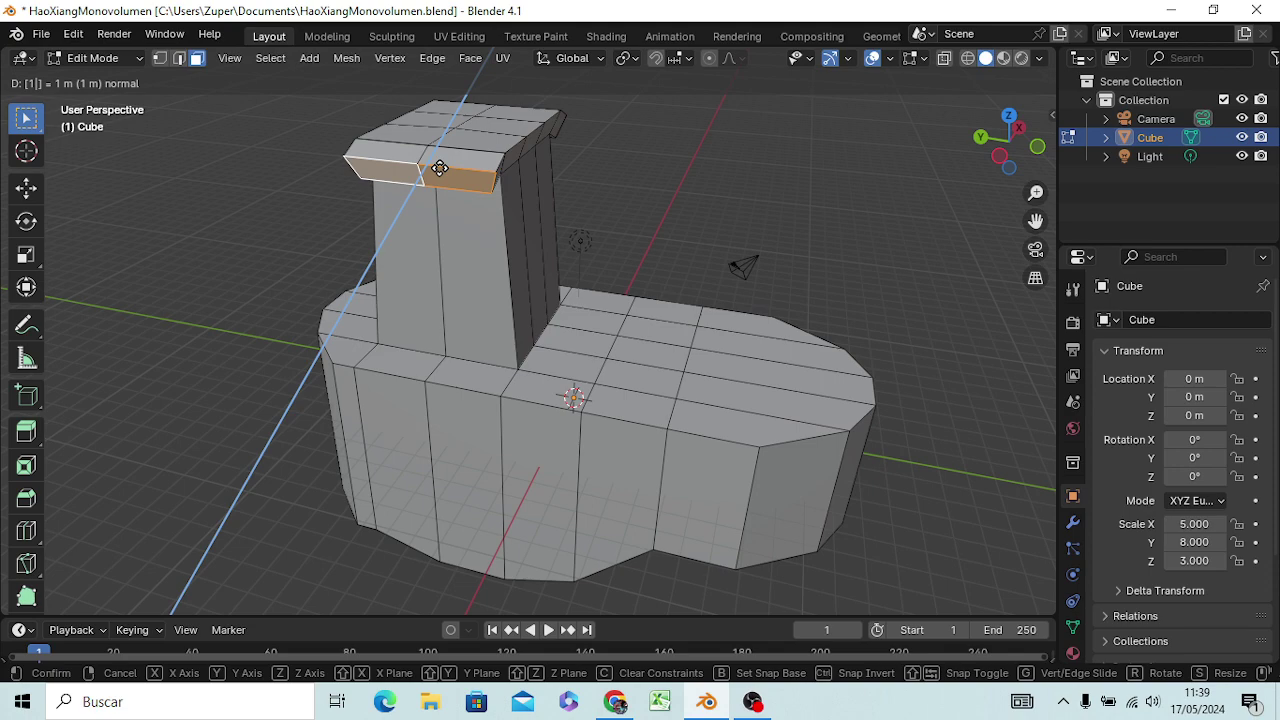
key(Return)
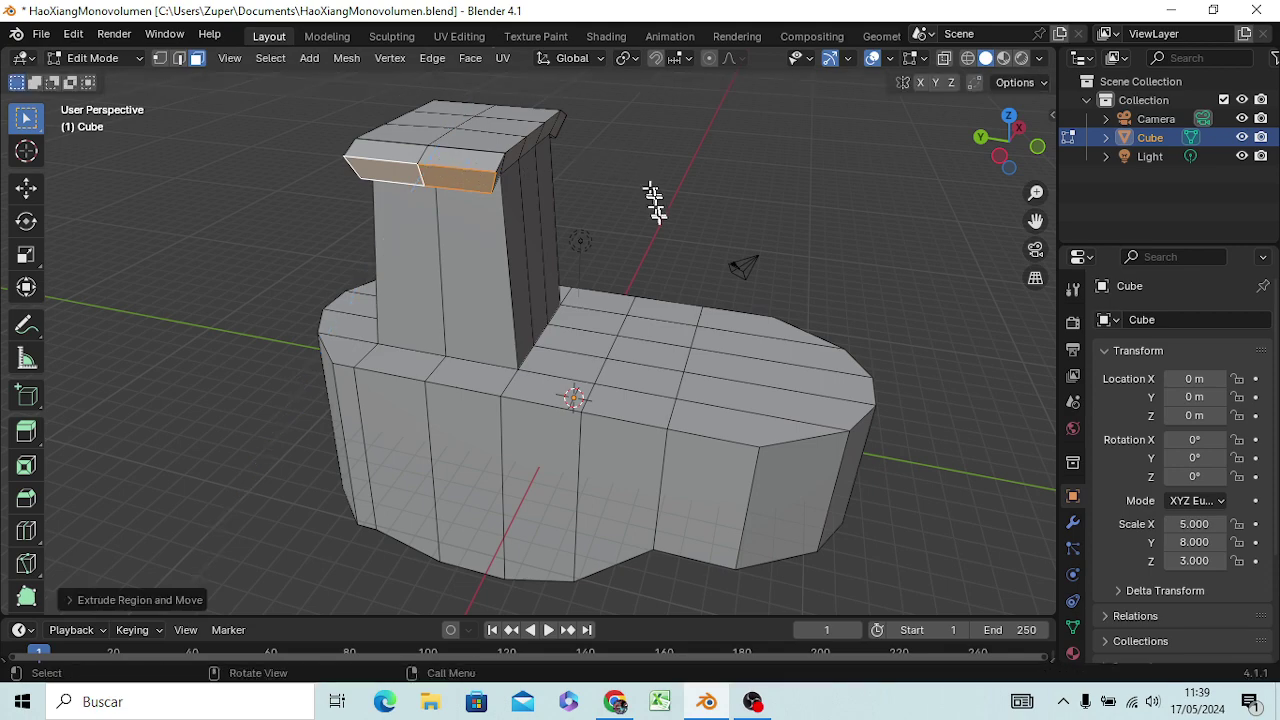
middle_drag(654, 200, 519, 212)
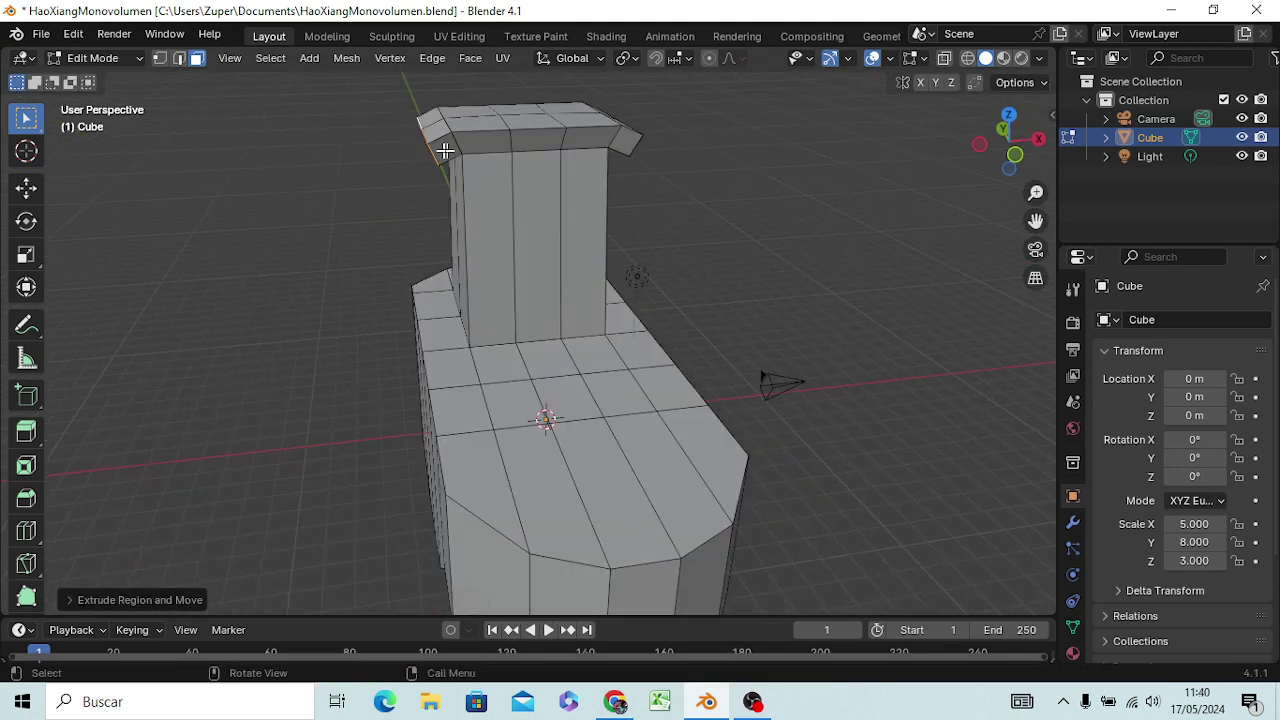
Select the five front top-rim faces of the cap and extrude them 1 m outward.
click(443, 145)
click(469, 145)
click(534, 138)
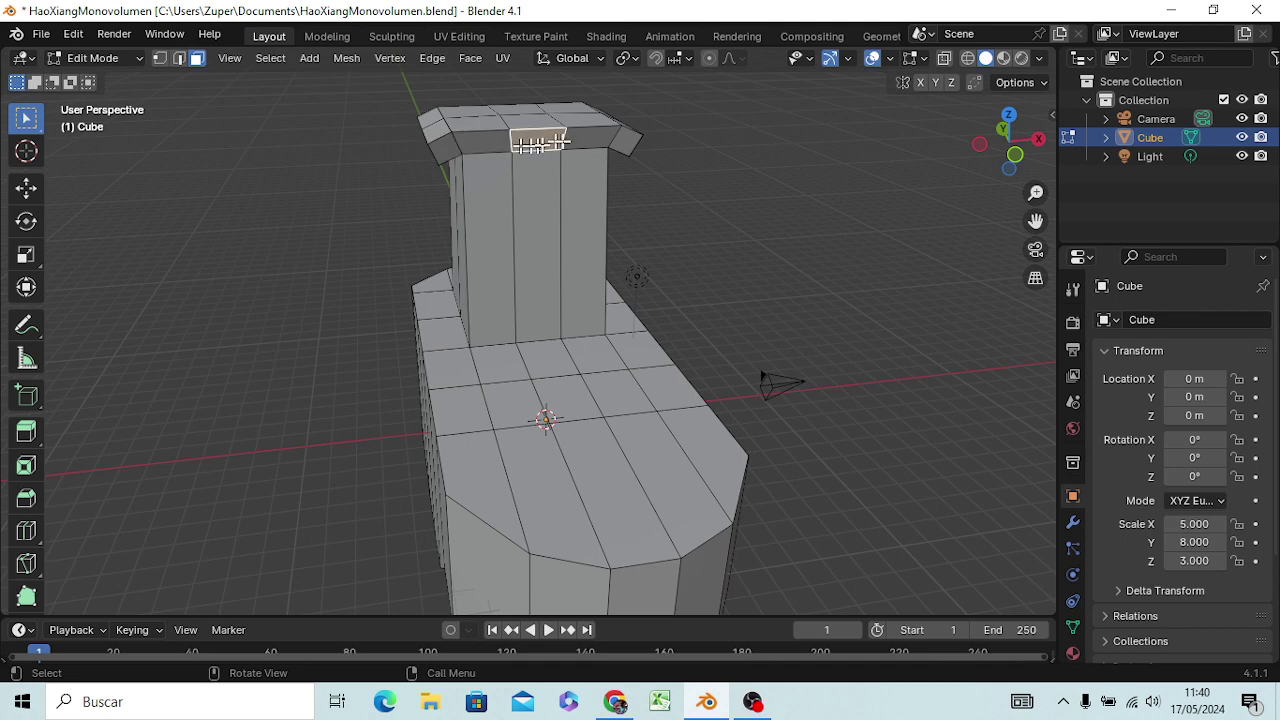
click(598, 135)
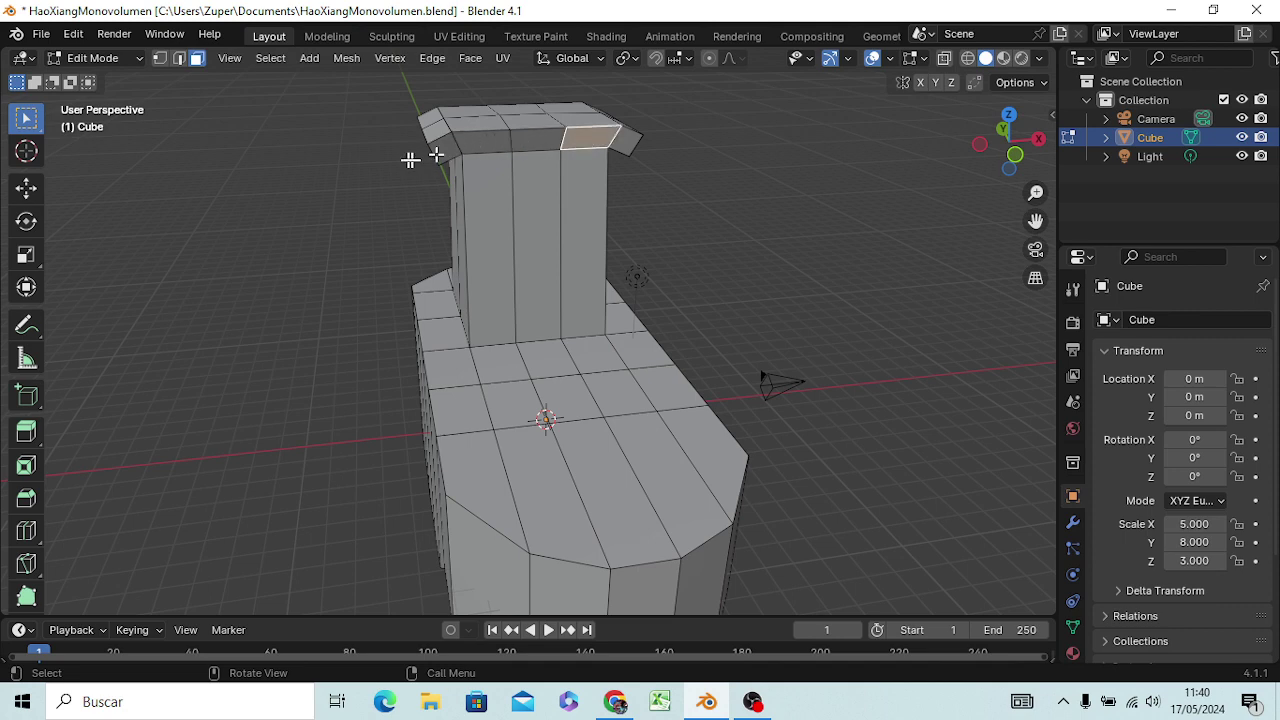
click(442, 150)
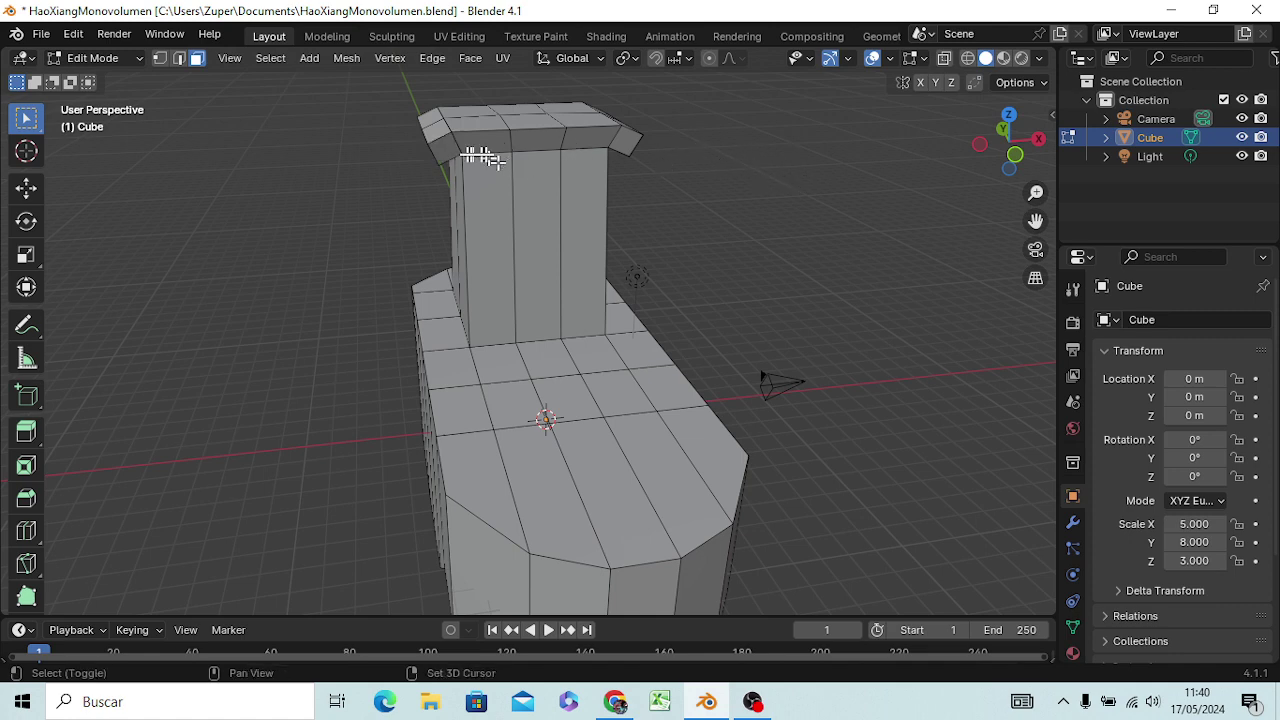
shift+click(438, 149)
shift+click(438, 149)
shift+click(472, 147)
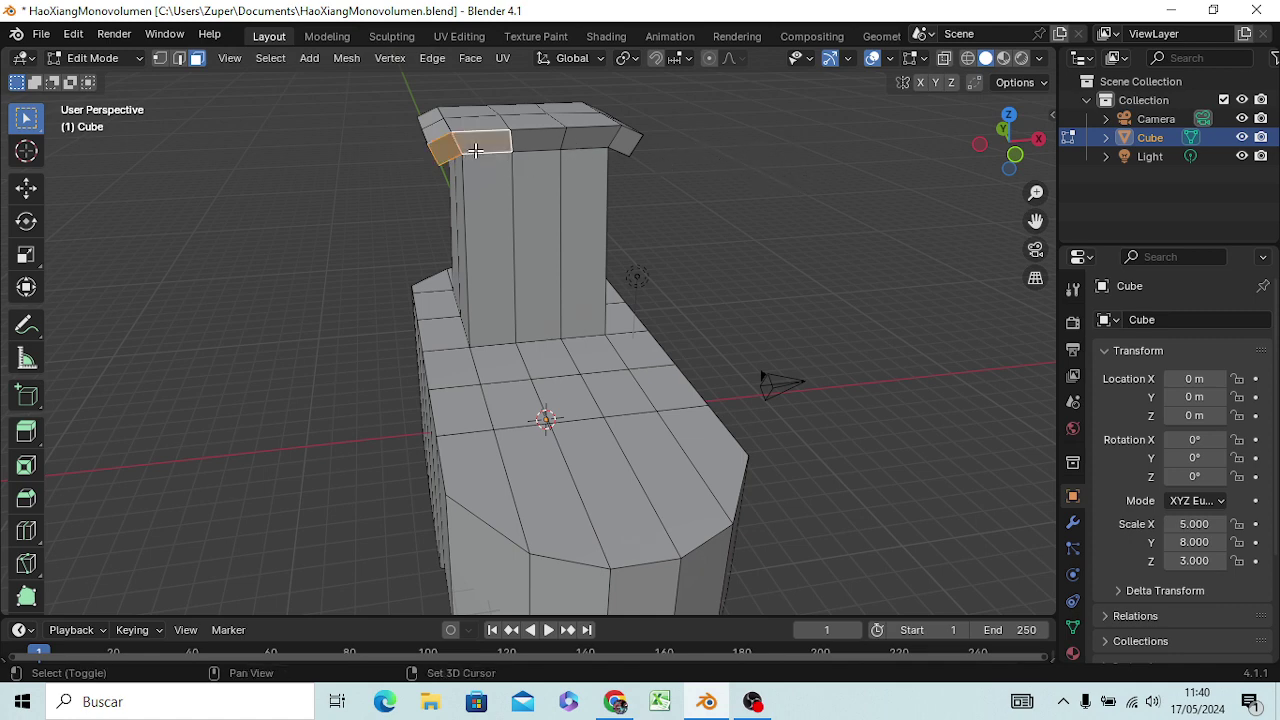
shift+click(525, 146)
shift+click(585, 143)
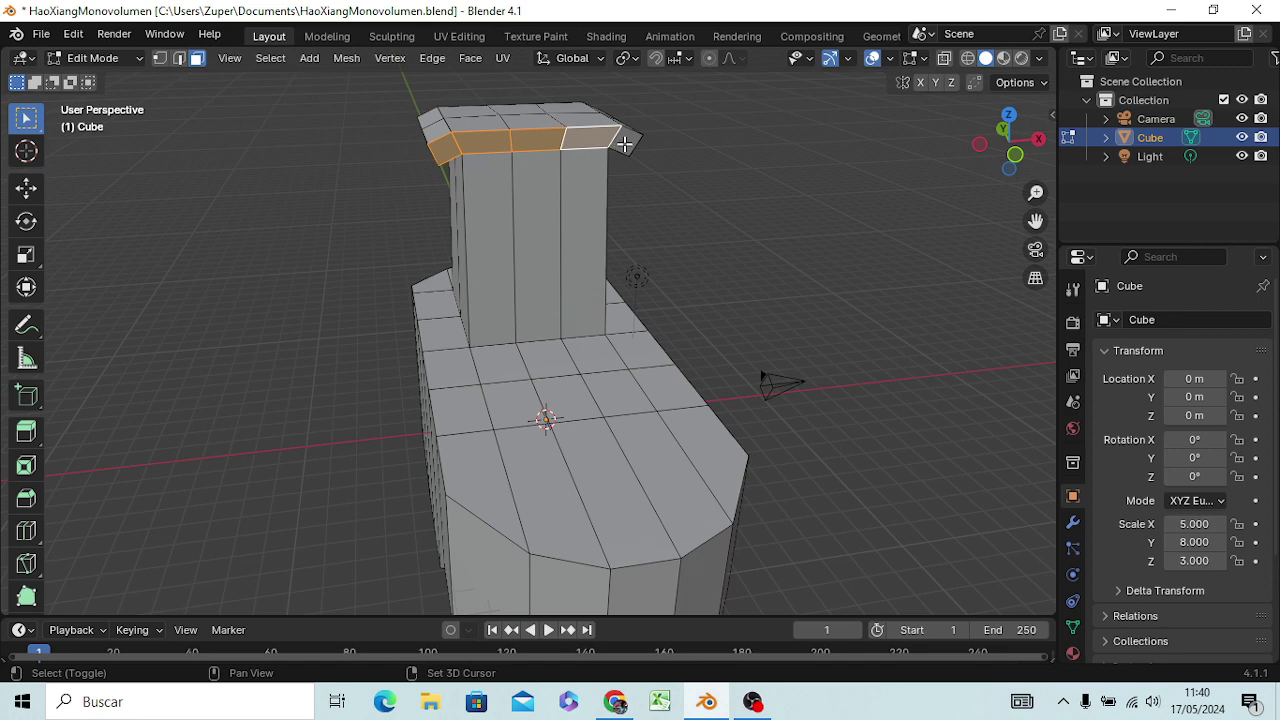
shift+click(621, 148)
text(e)
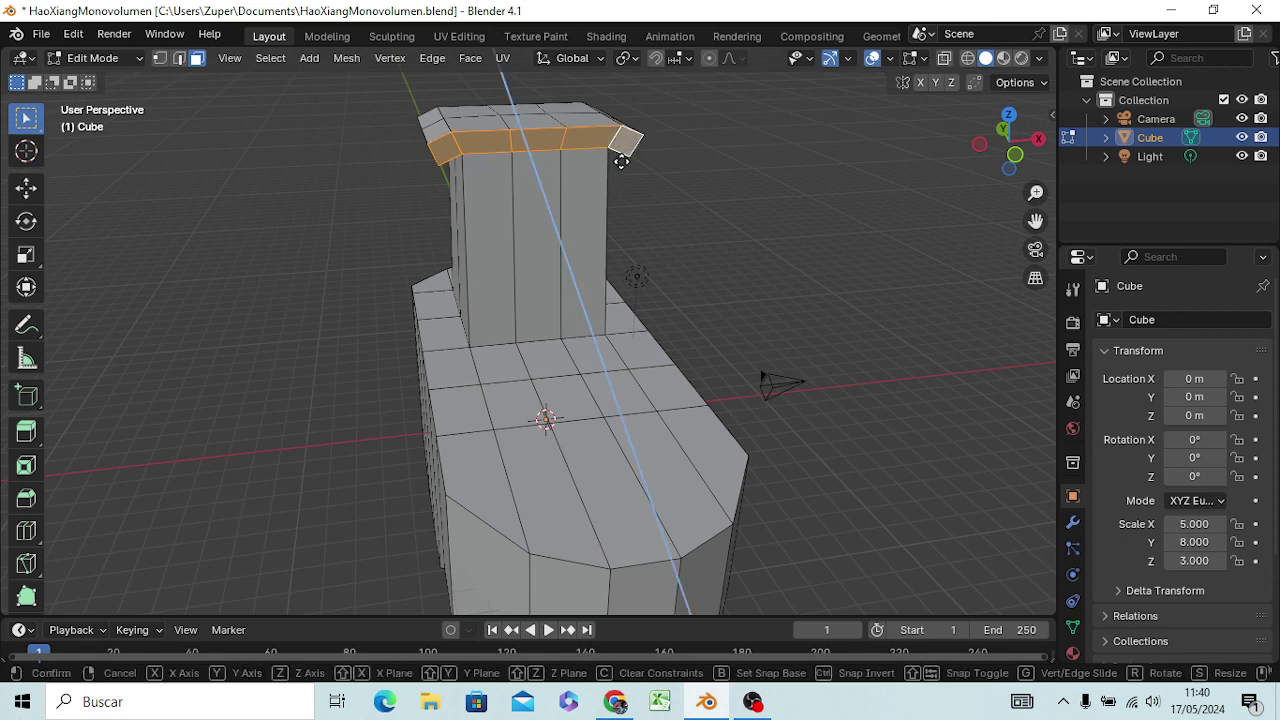
text(1)
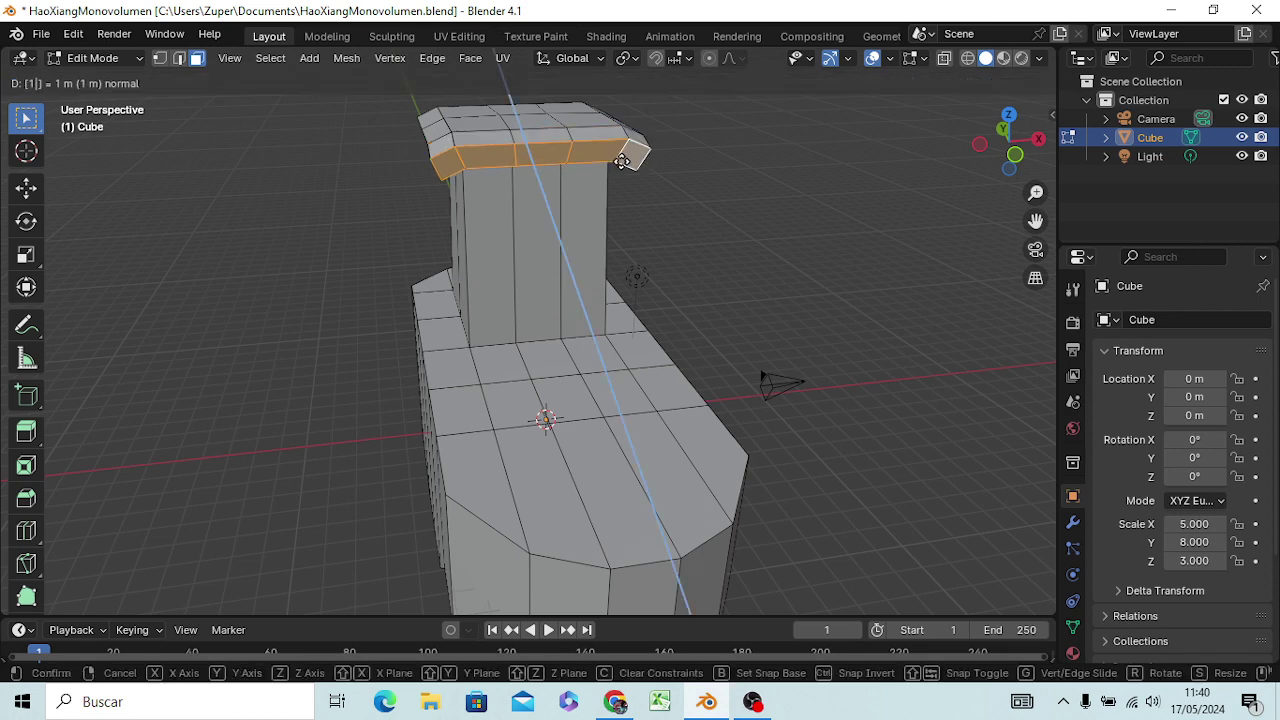
key(Return)
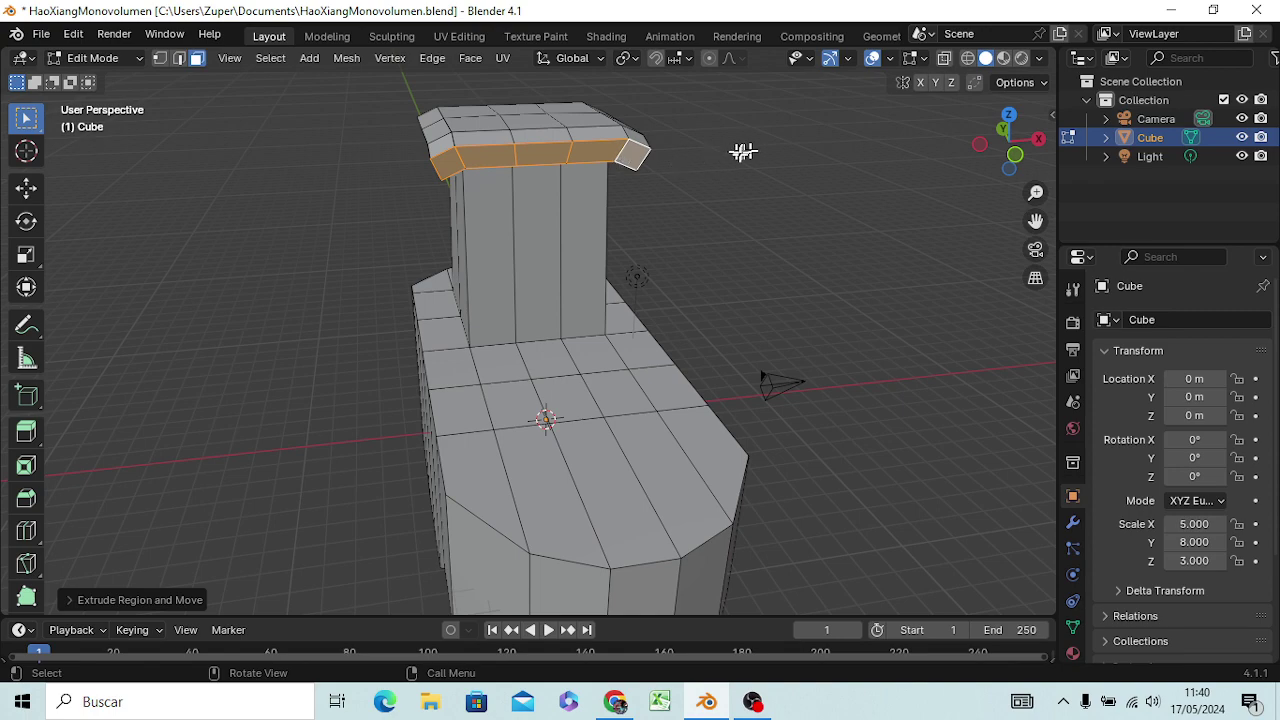
Select the five back rim faces of the cap and extrude them 1 m outward too.
drag(736, 160, 608, 178)
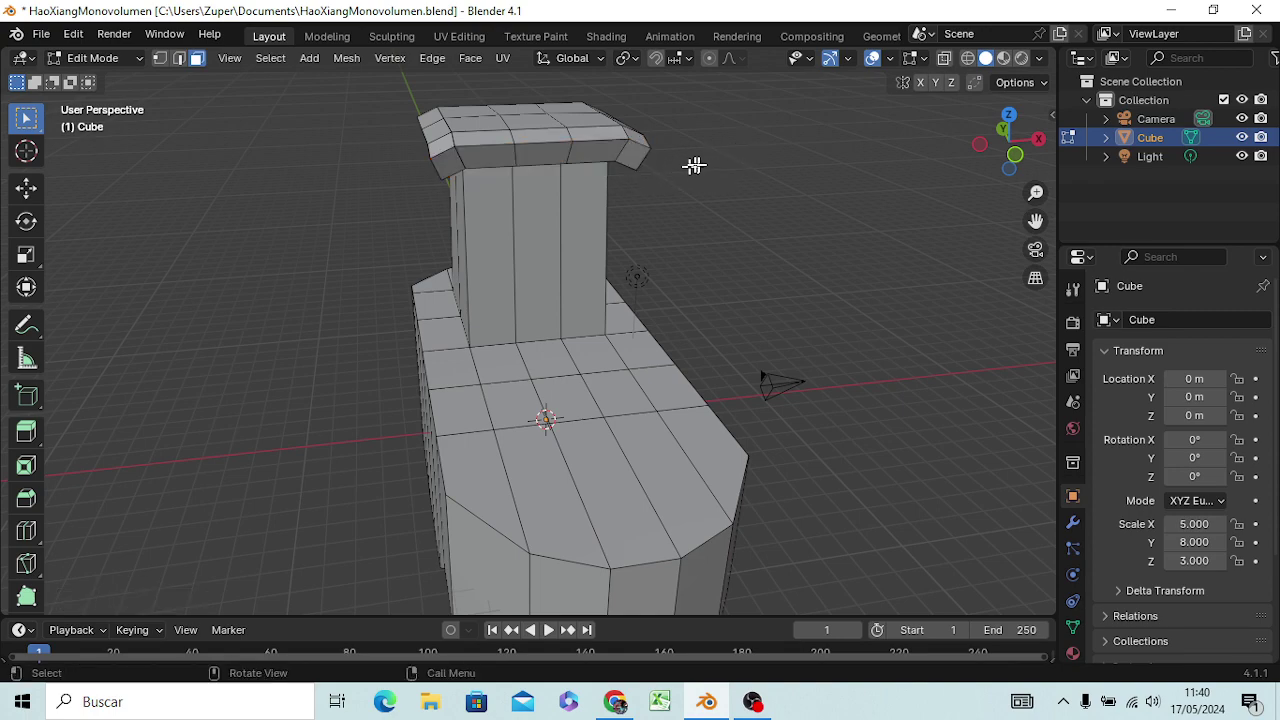
mouse_move(786, 158)
middle_down()
mouse_move(528, 211)
mouse_move(383, 163)
middle_up()
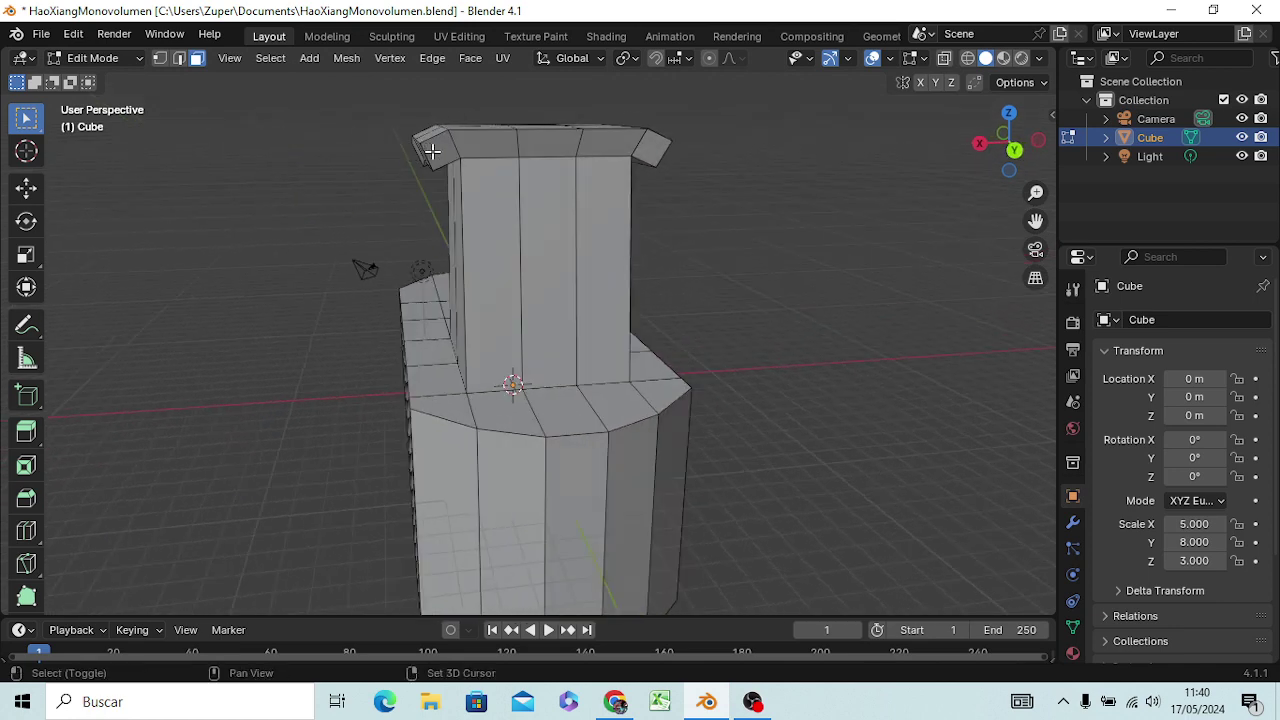
shift+click(445, 147)
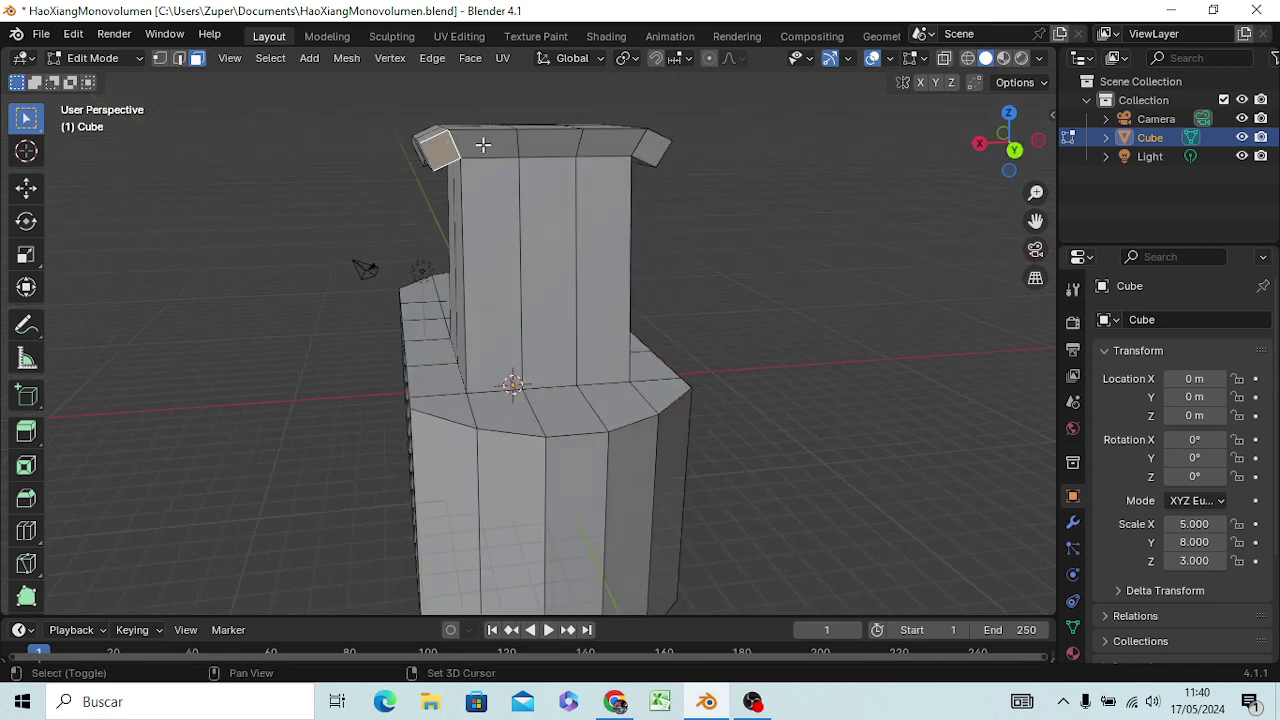
shift+click(486, 145)
shift+click(560, 148)
shift+click(606, 145)
shift+click(651, 148)
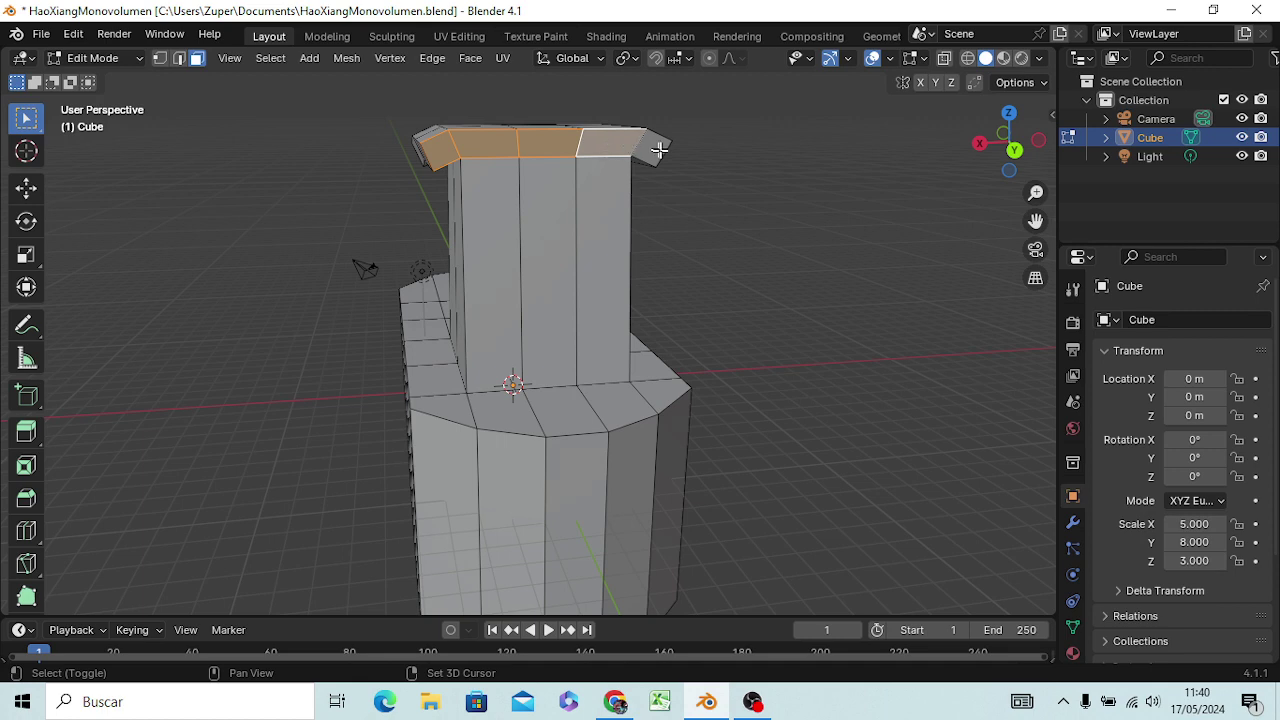
text(e)
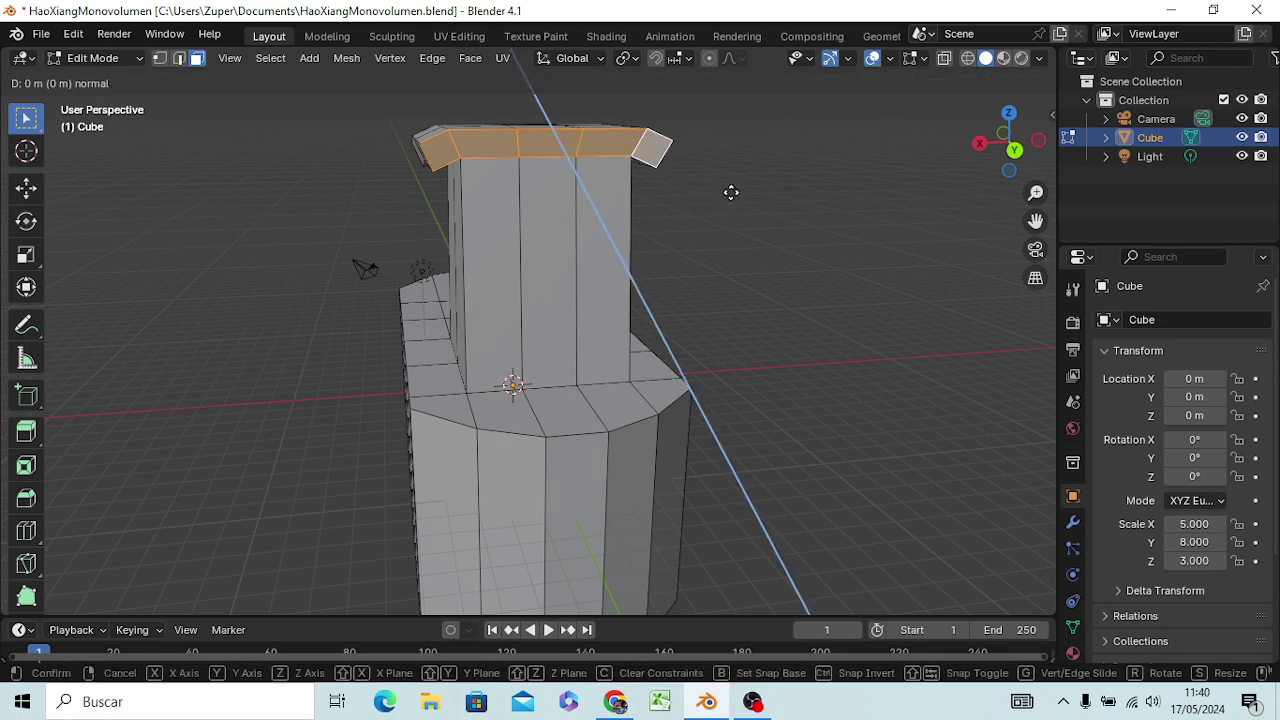
text(1)
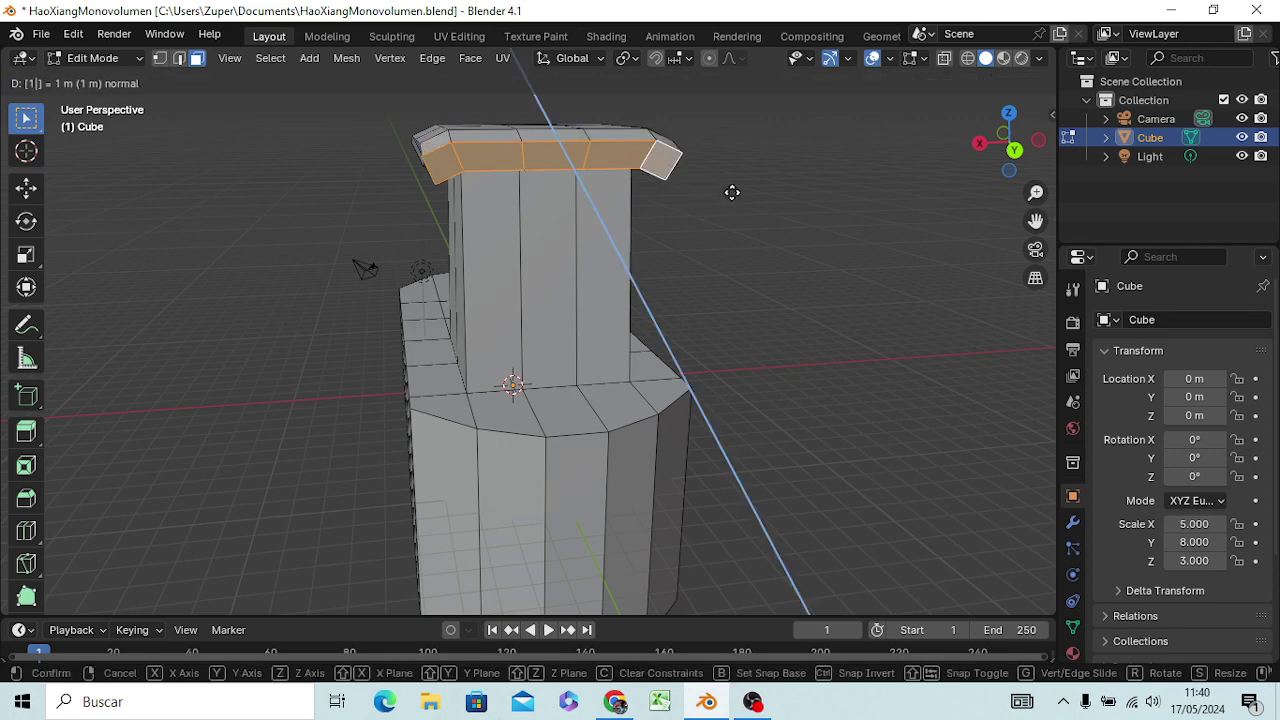
key(Return)
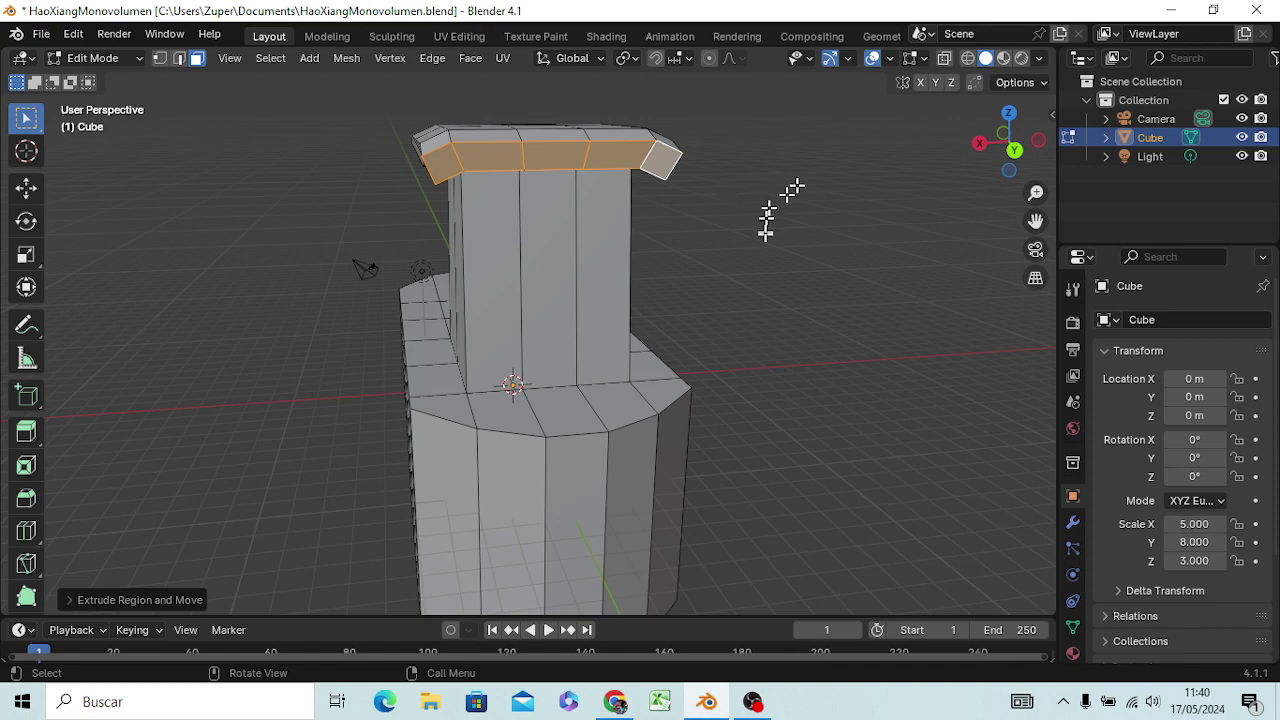
click(752, 224)
mouse_move(743, 229)
middle_down()
mouse_move(675, 296)
mouse_move(766, 257)
mouse_move(857, 314)
mouse_move(1014, 343)
mouse_move(1008, 287)
mouse_move(786, 237)
mouse_move(814, 289)
mouse_move(900, 274)
mouse_move(736, 327)
mouse_move(746, 357)
mouse_move(820, 343)
mouse_move(818, 374)
mouse_move(834, 303)
mouse_move(891, 371)
mouse_move(910, 370)
mouse_move(994, 263)
mouse_move(1020, 262)
mouse_move(1008, 136)
mouse_move(1003, 371)
mouse_move(1015, 305)
middle_up()
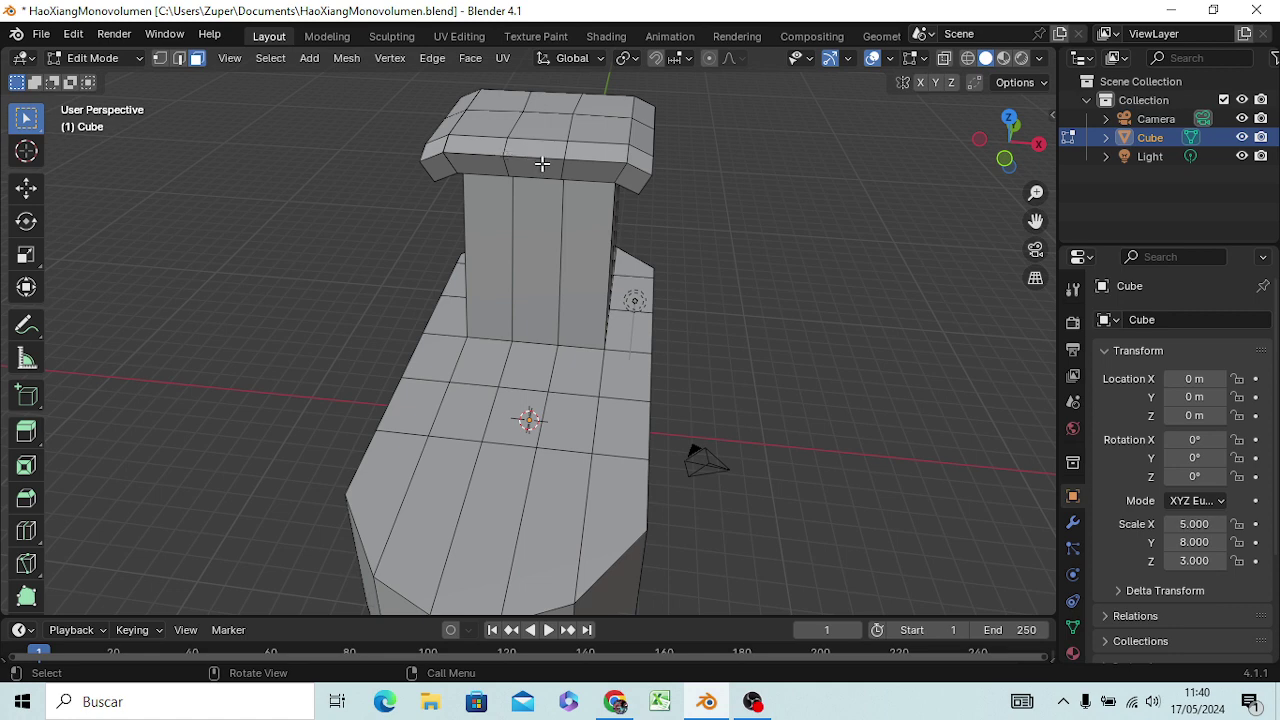
Select the middle strip of faces running over the cap from front to back.
shift+click(535, 164)
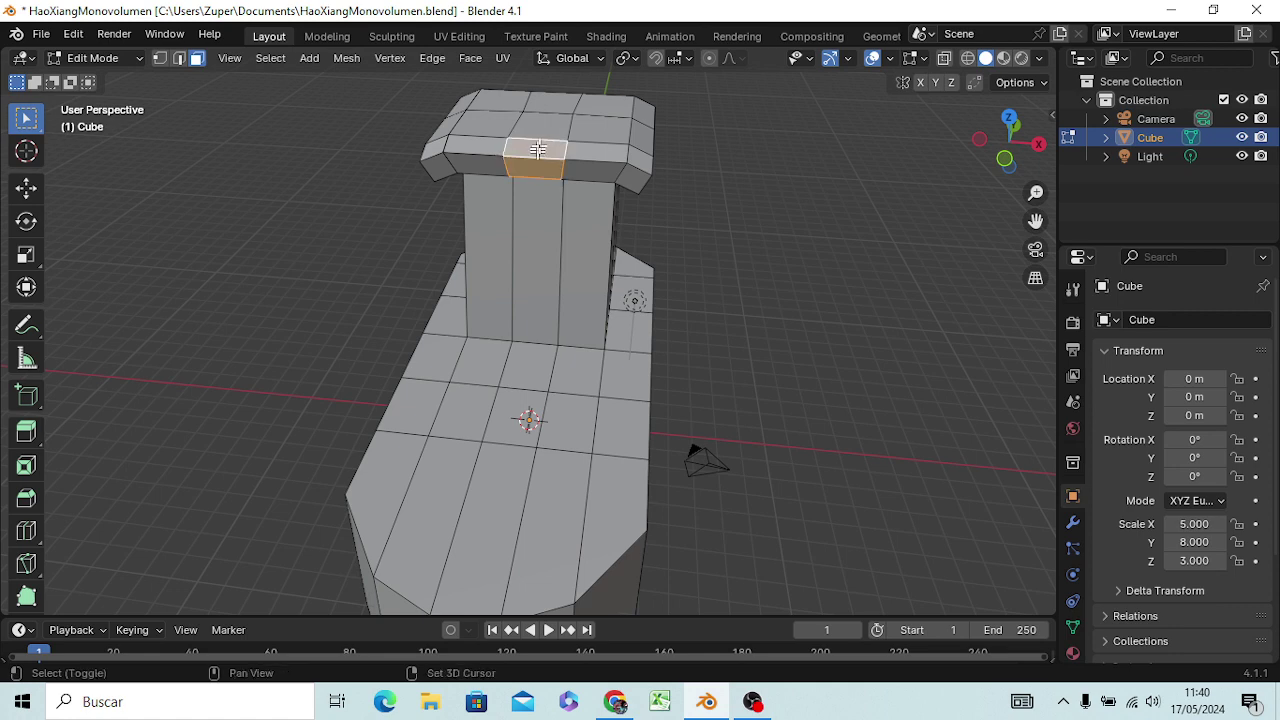
shift+click(545, 128)
shift+click(552, 103)
middle_drag(785, 199, 577, 211)
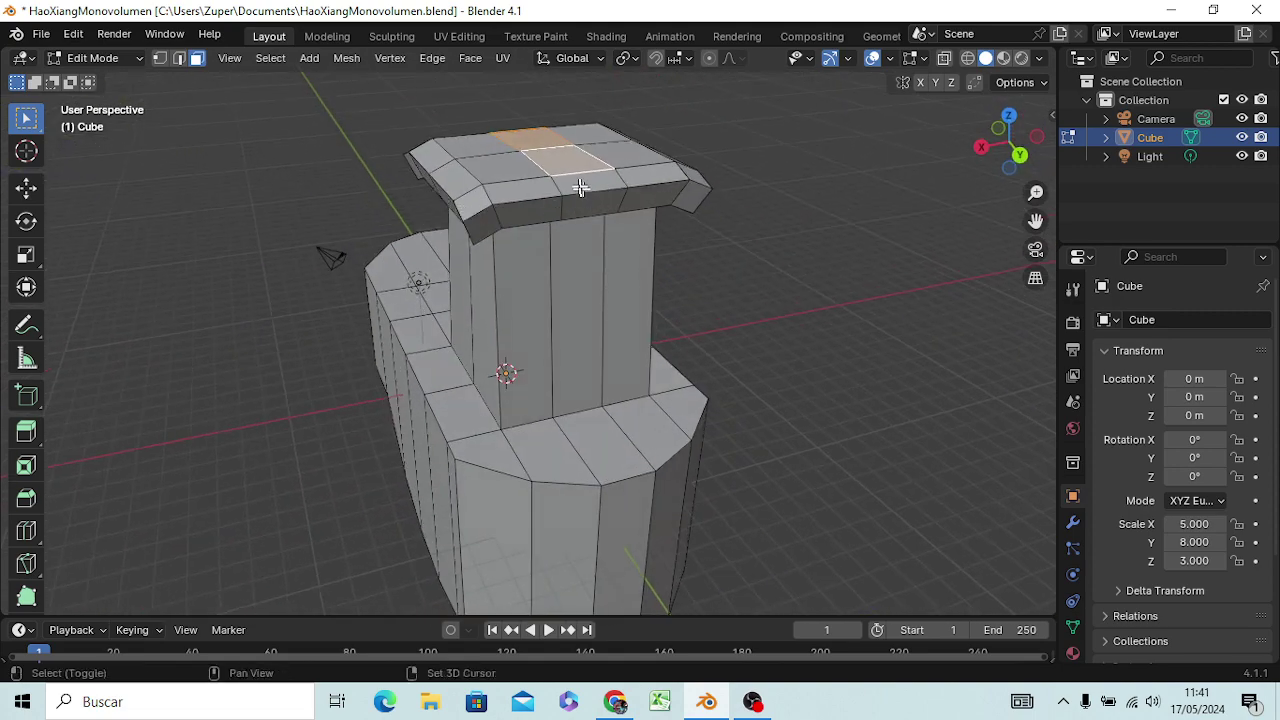
shift+click(579, 191)
shift+click(584, 200)
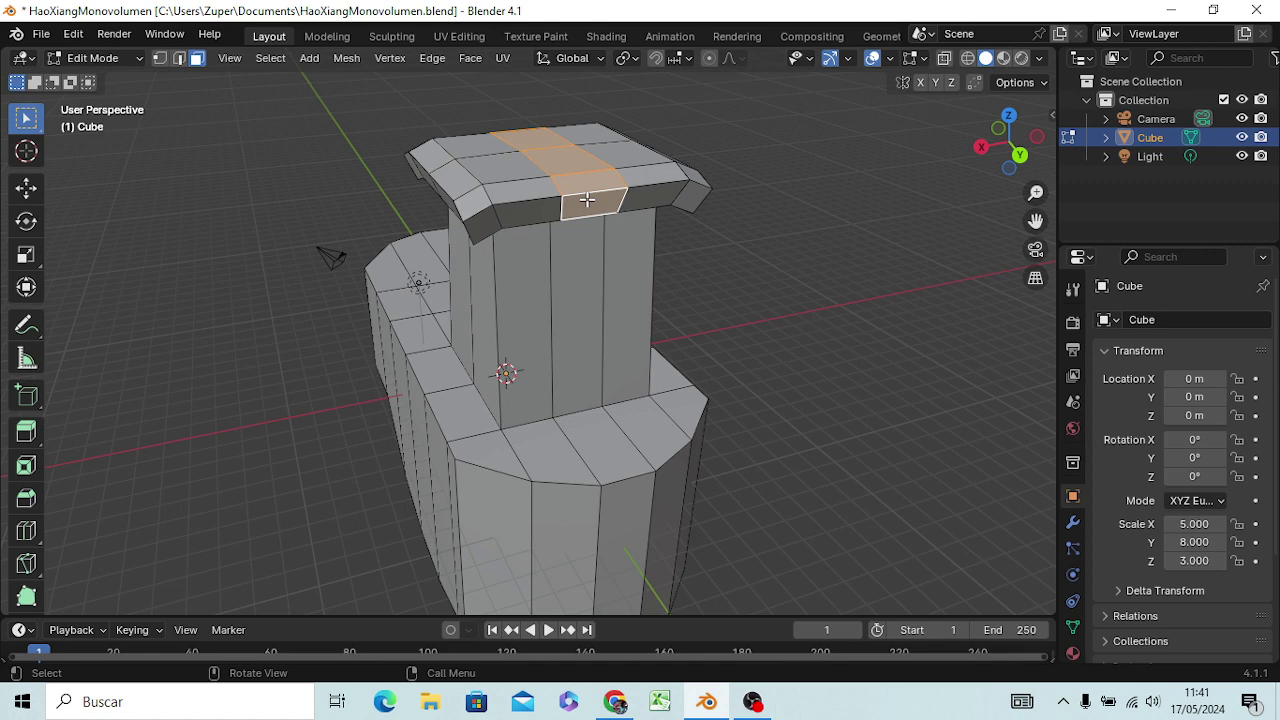
Trial a 1 m vertical move of the strip, cancel it, then view from the front.
key(g)
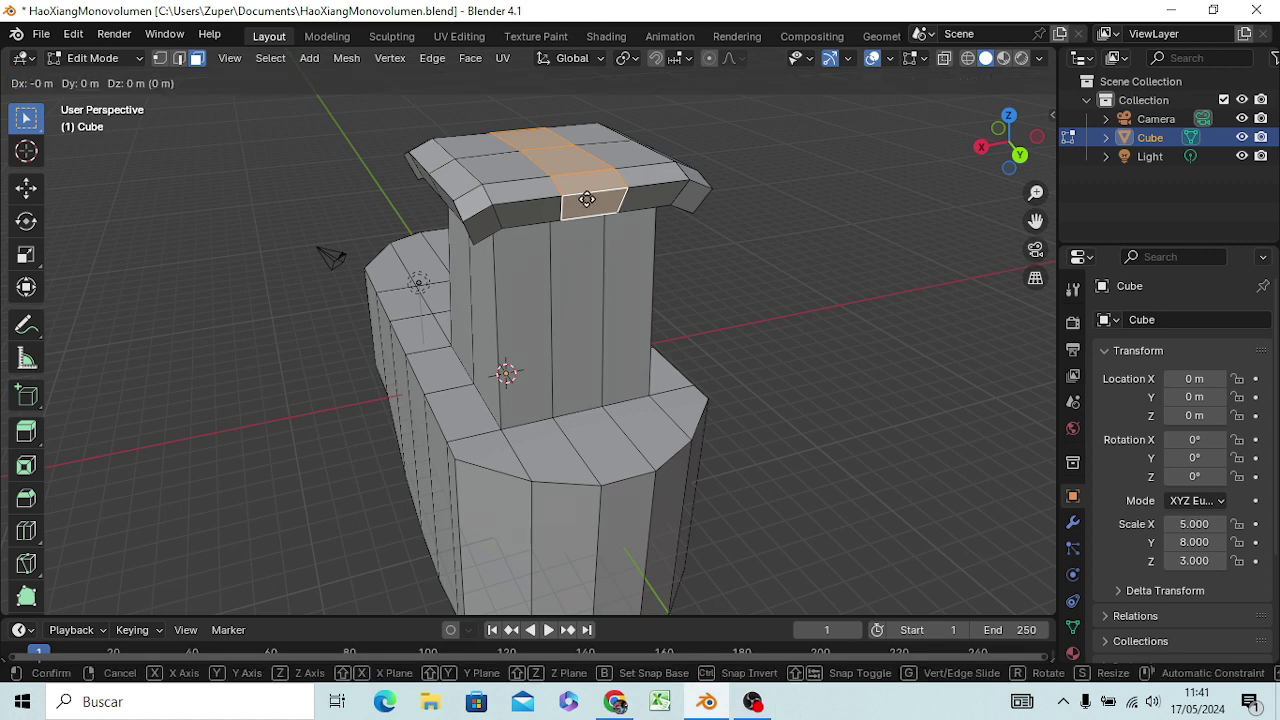
key(z)
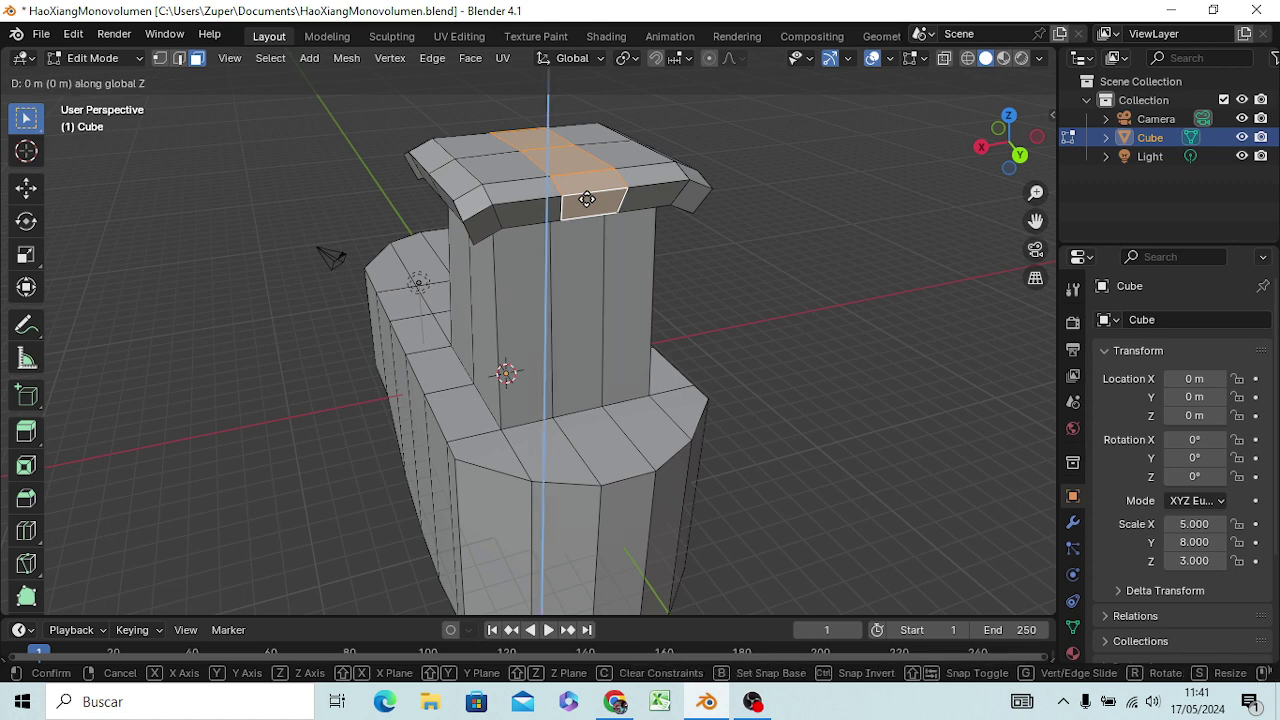
text(1)
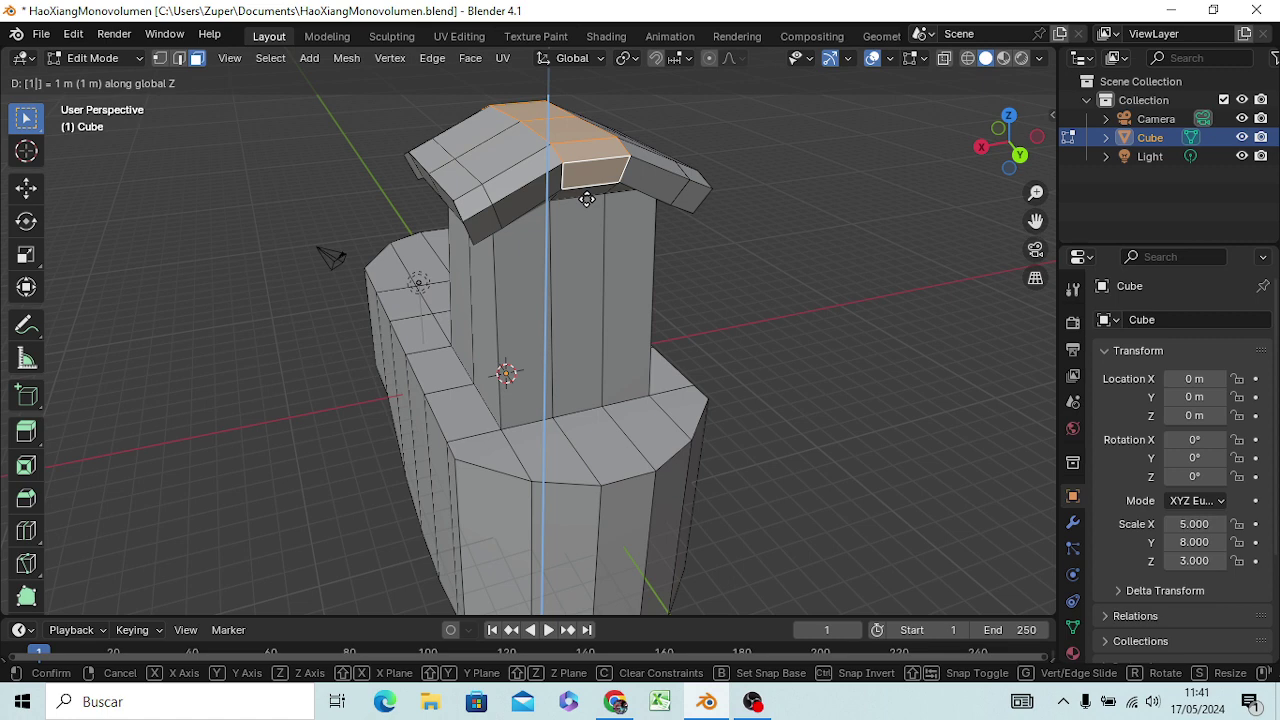
key(Escape)
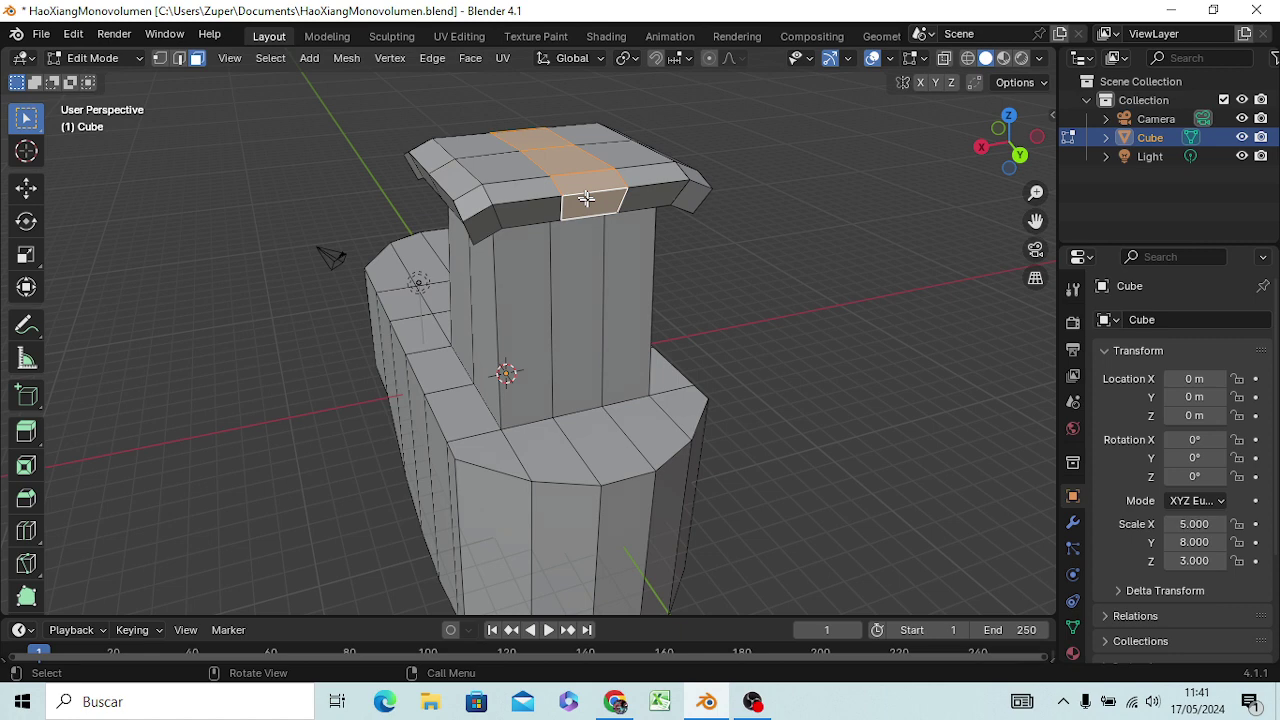
shift+click(586, 198)
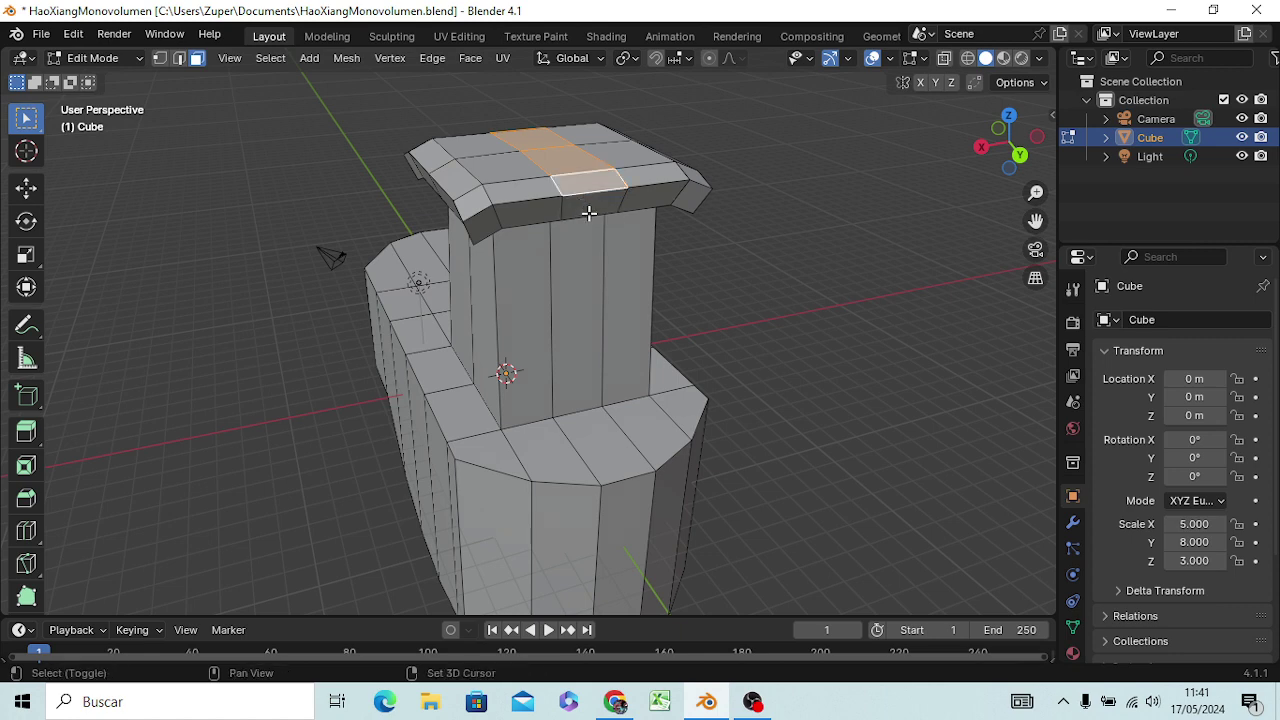
shift+click(589, 206)
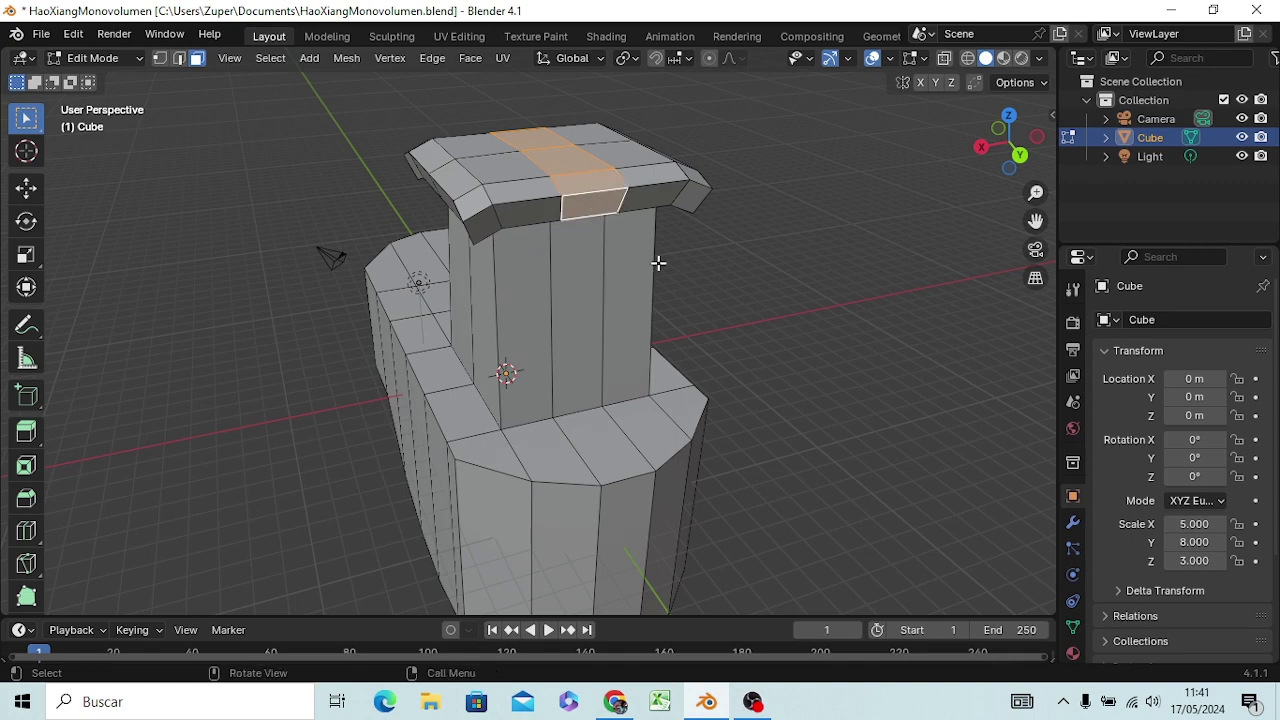
key(KP_1)
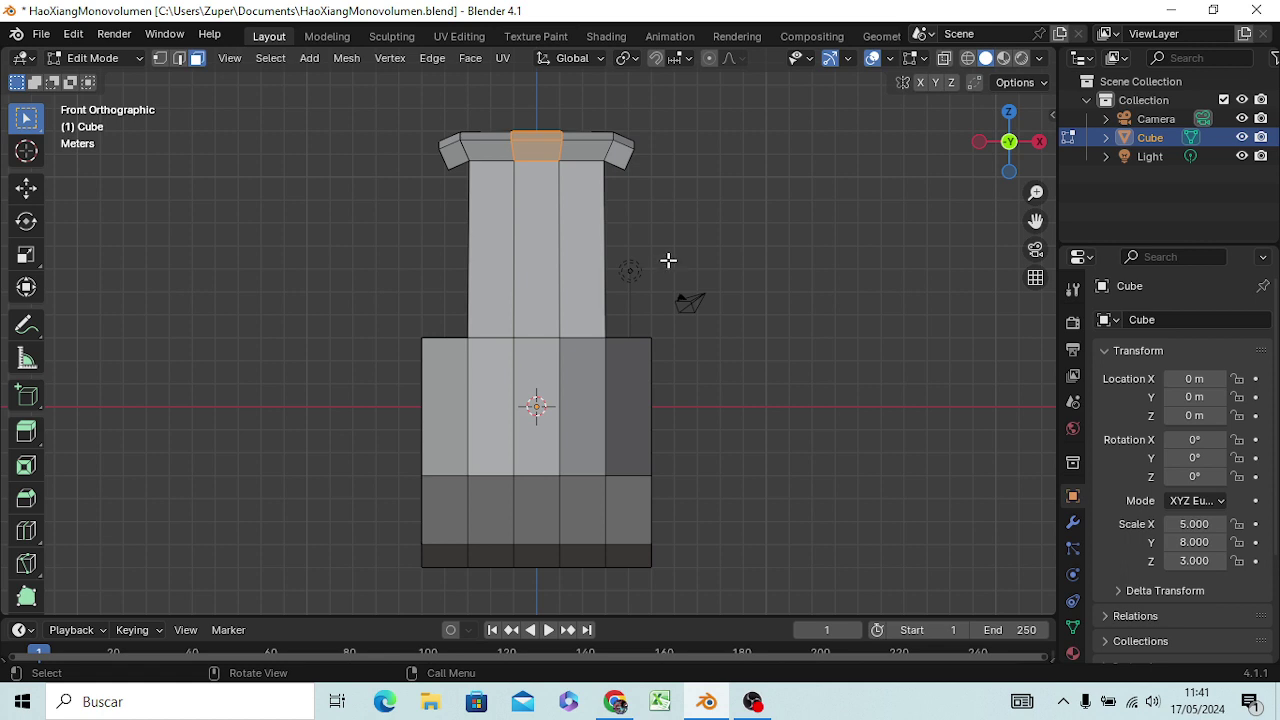
Move the cap's middle strip up about 0.49 m along Z to peak the top.
key(g)
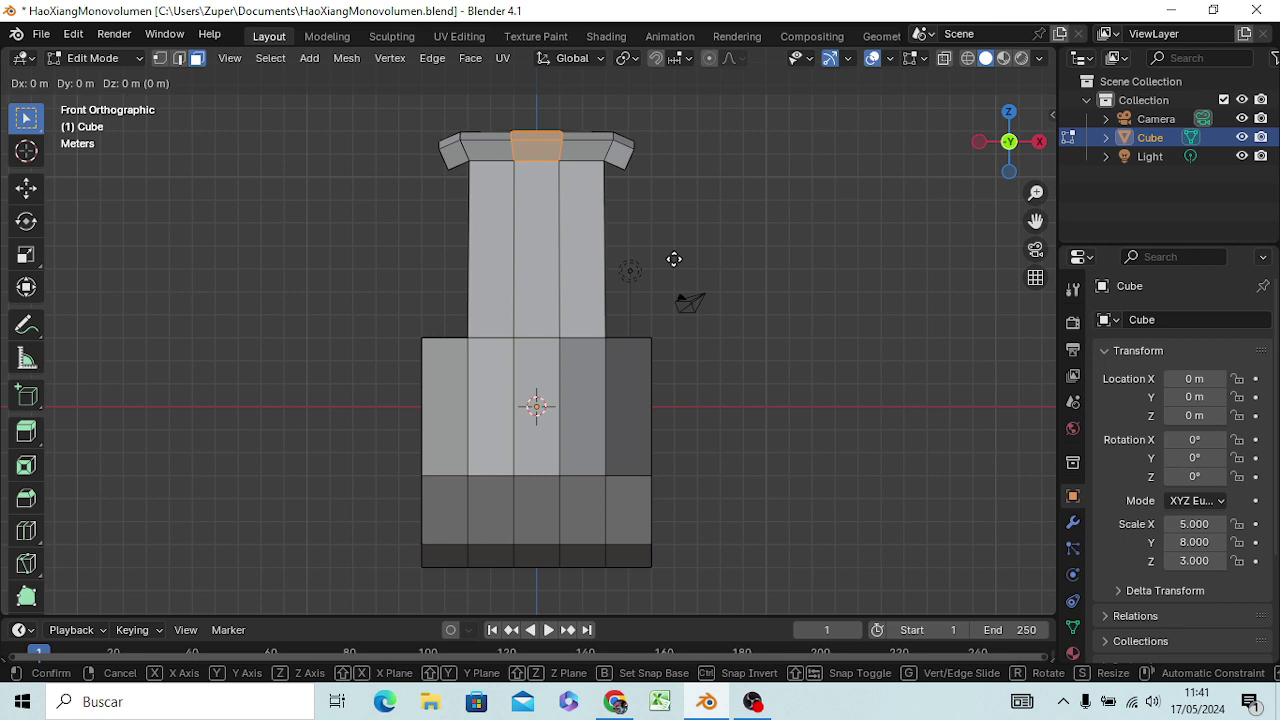
key(z)
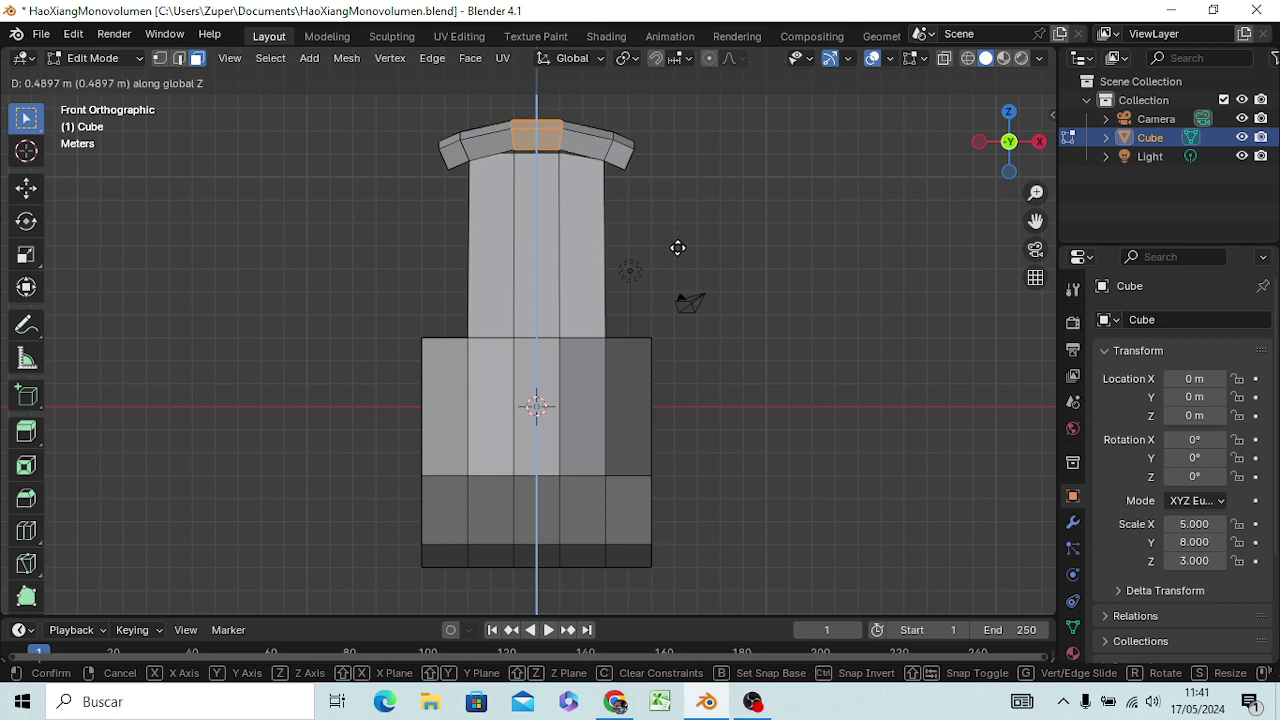
click(678, 248)
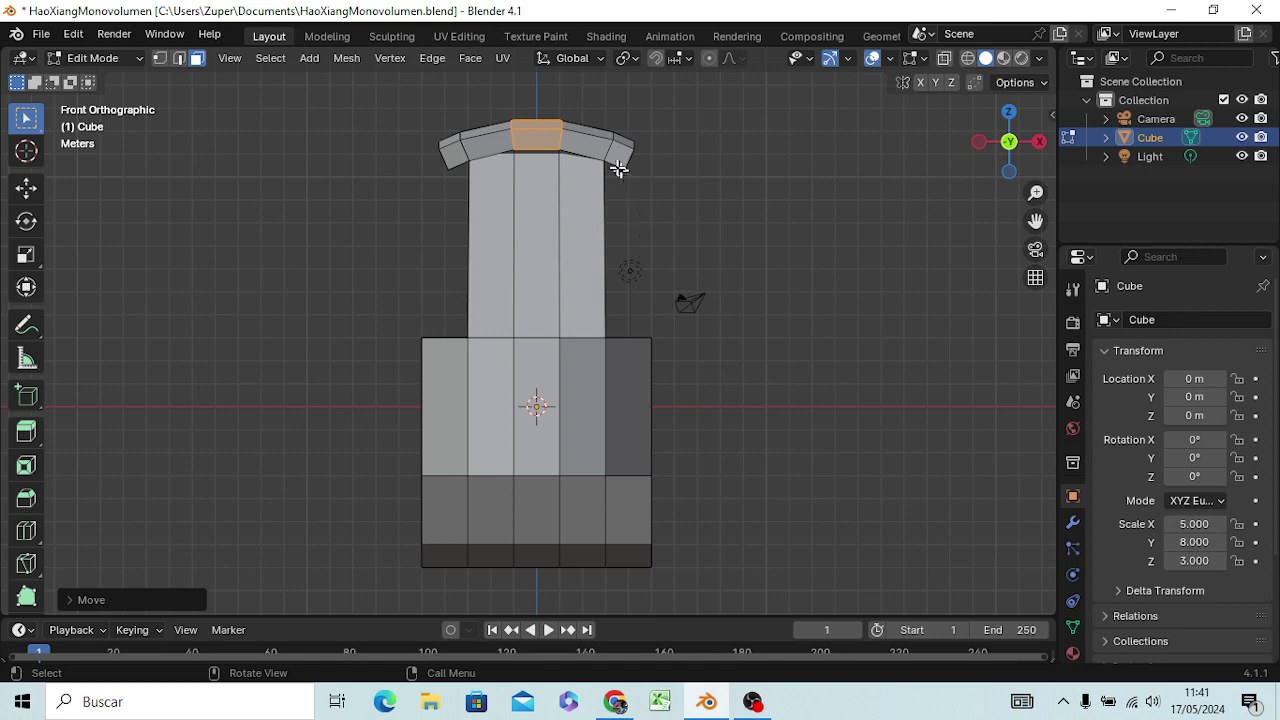
click(496, 142)
middle_drag(490, 160, 508, 291)
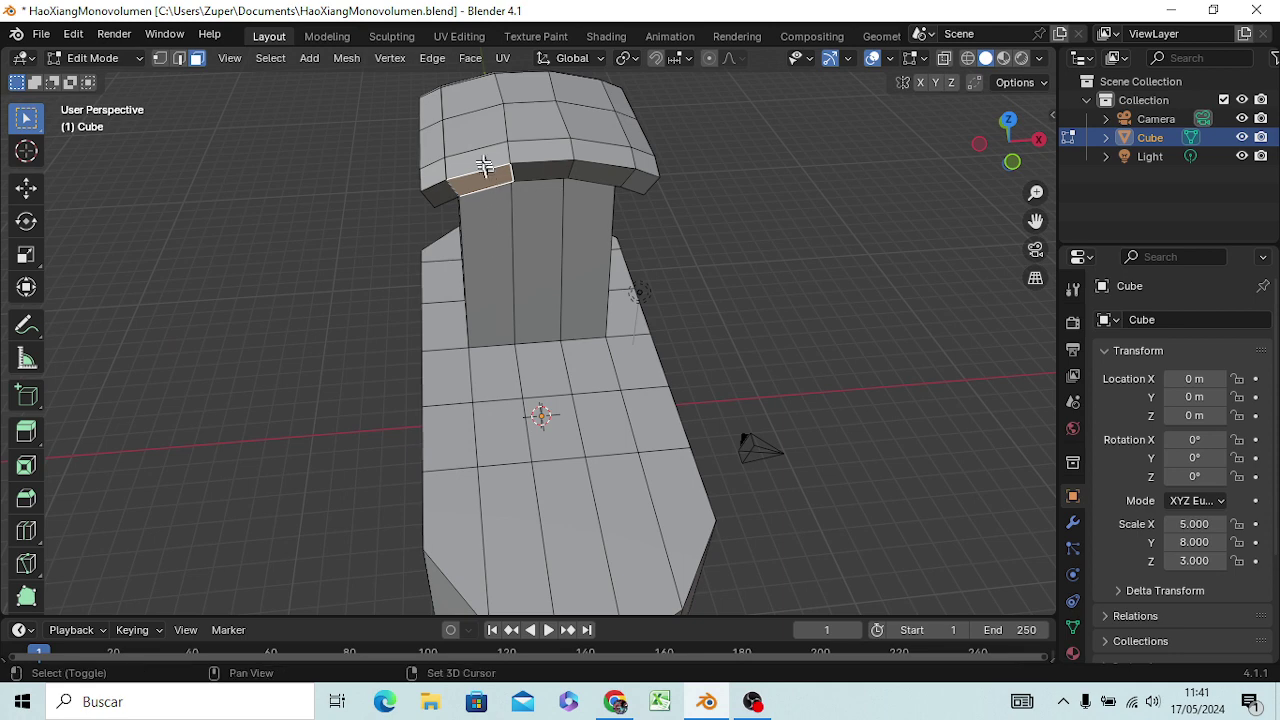
Select the sloping cap faces on both left and right sides, then switch to front view.
shift+click(476, 115)
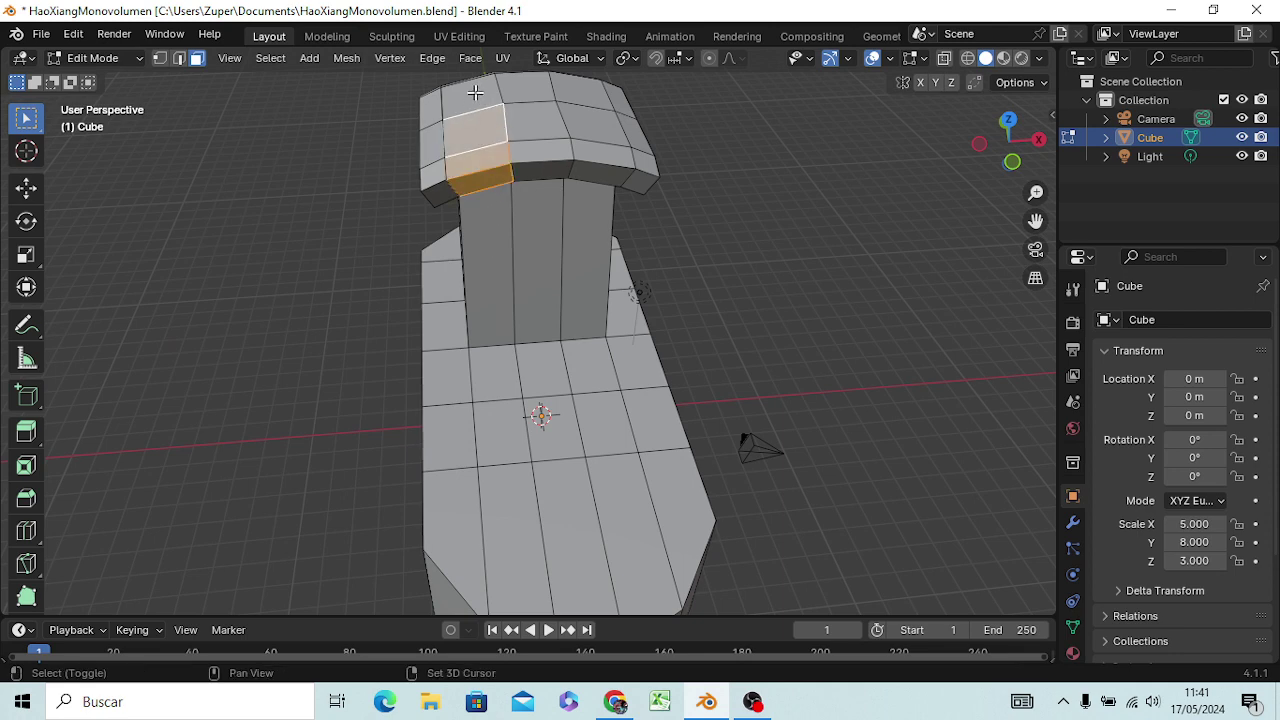
mouse_move(500, 177)
middle_down()
mouse_move(509, 194)
mouse_move(491, 126)
mouse_move(529, 251)
mouse_move(735, 233)
mouse_move(823, 143)
mouse_move(846, 143)
middle_up()
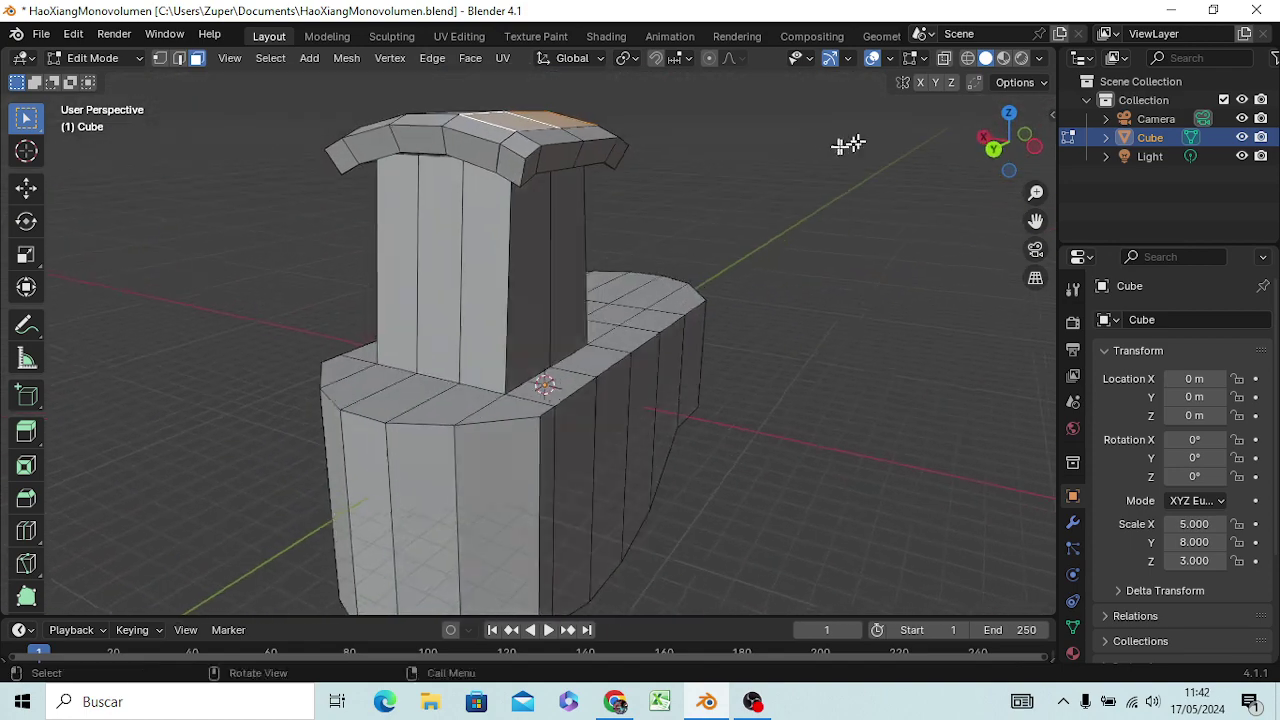
shift+click(485, 134)
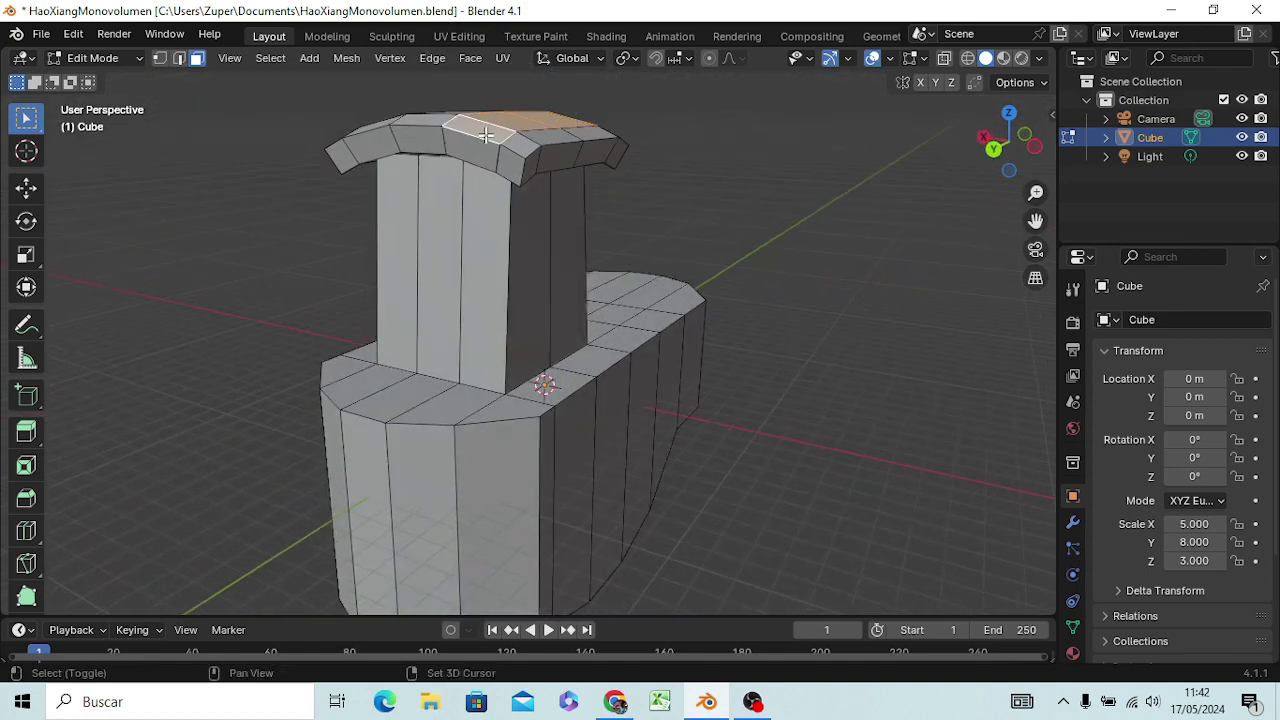
shift+click(385, 150)
mouse_move(455, 195)
middle_down()
mouse_move(257, 314)
mouse_move(91, 237)
middle_up()
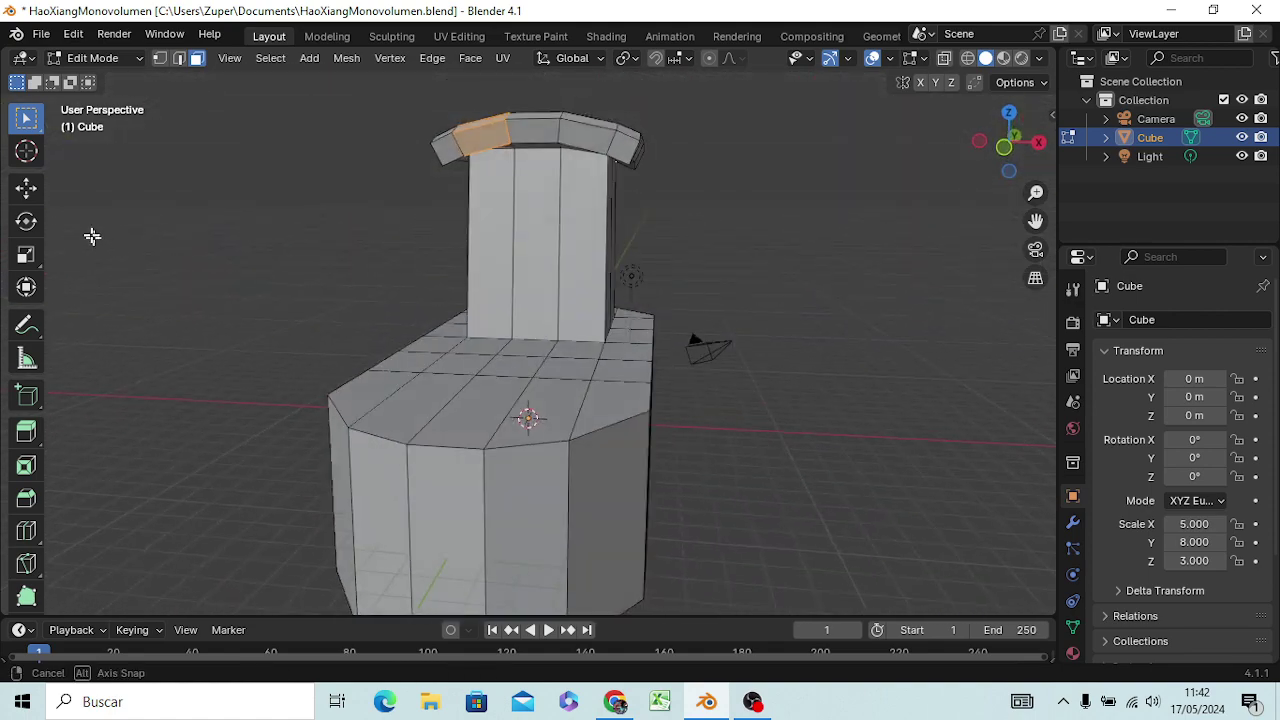
shift+click(584, 120)
mouse_move(591, 120)
middle_down()
mouse_move(614, 171)
mouse_move(615, 280)
middle_up()
shift+click(616, 250)
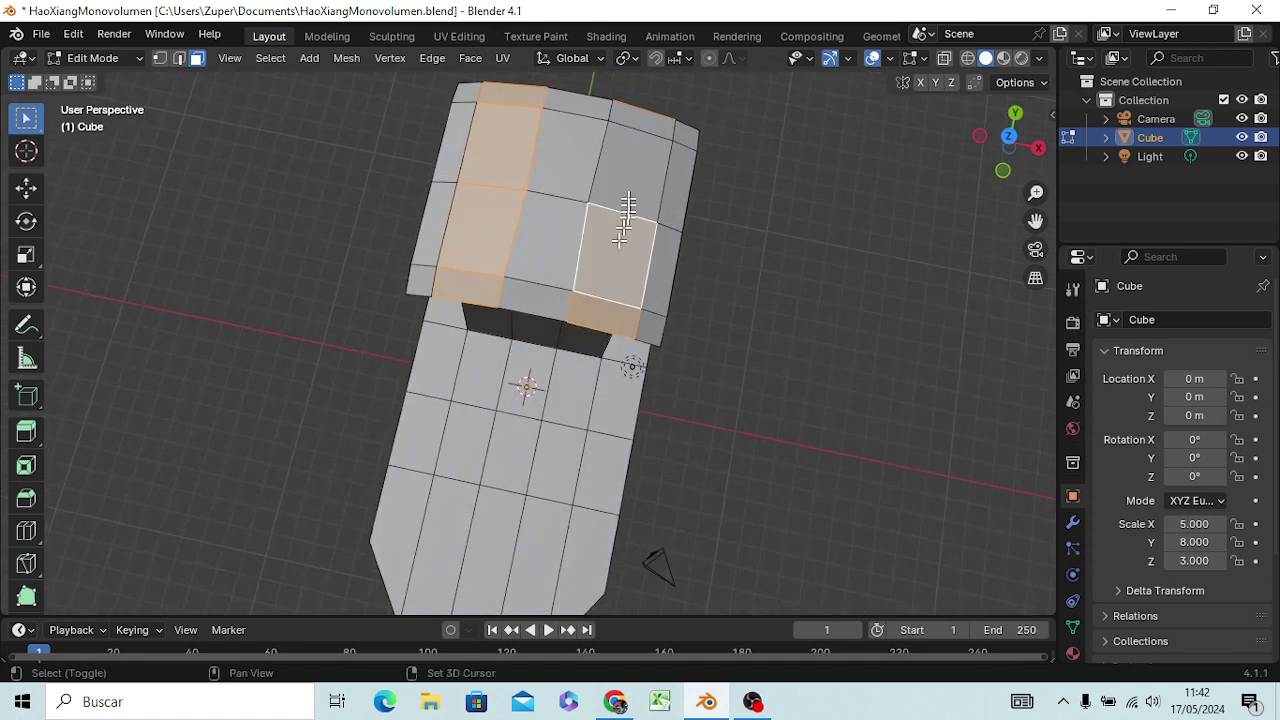
shift+click(627, 190)
shift+click(623, 177)
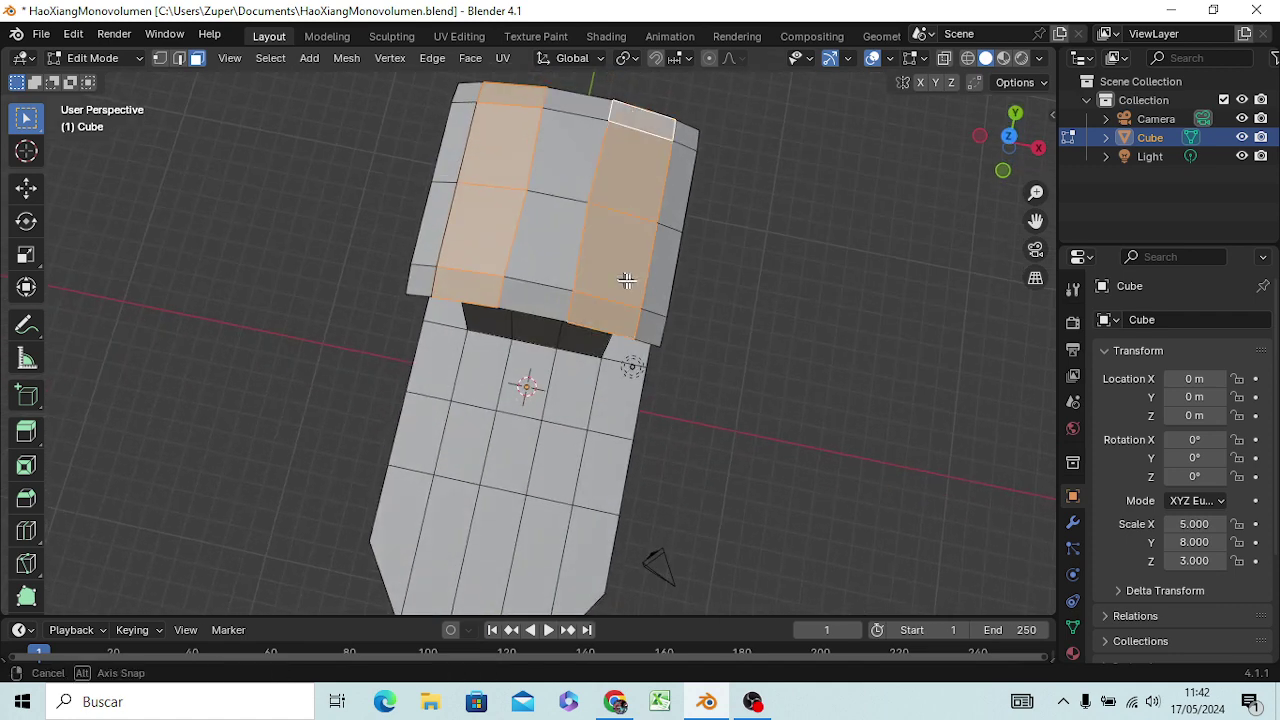
mouse_move(626, 277)
middle_down()
mouse_move(643, 120)
mouse_move(651, 129)
middle_up()
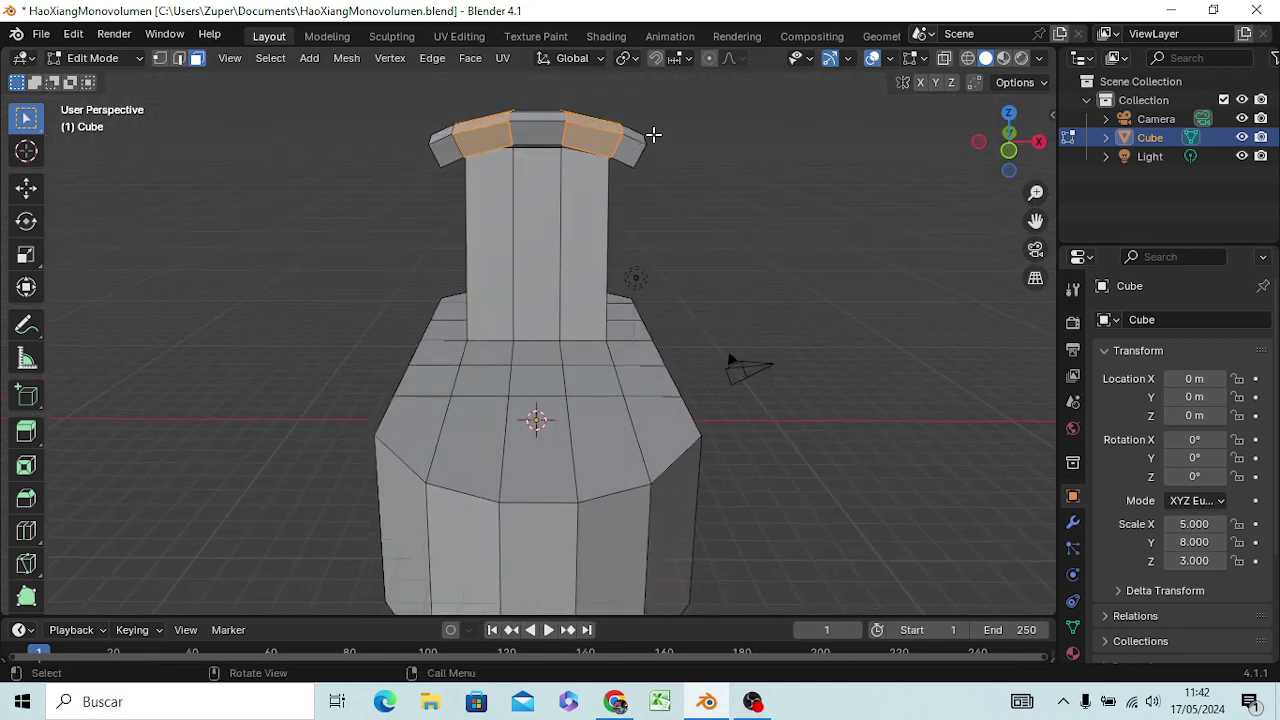
middle_drag(684, 190, 674, 349)
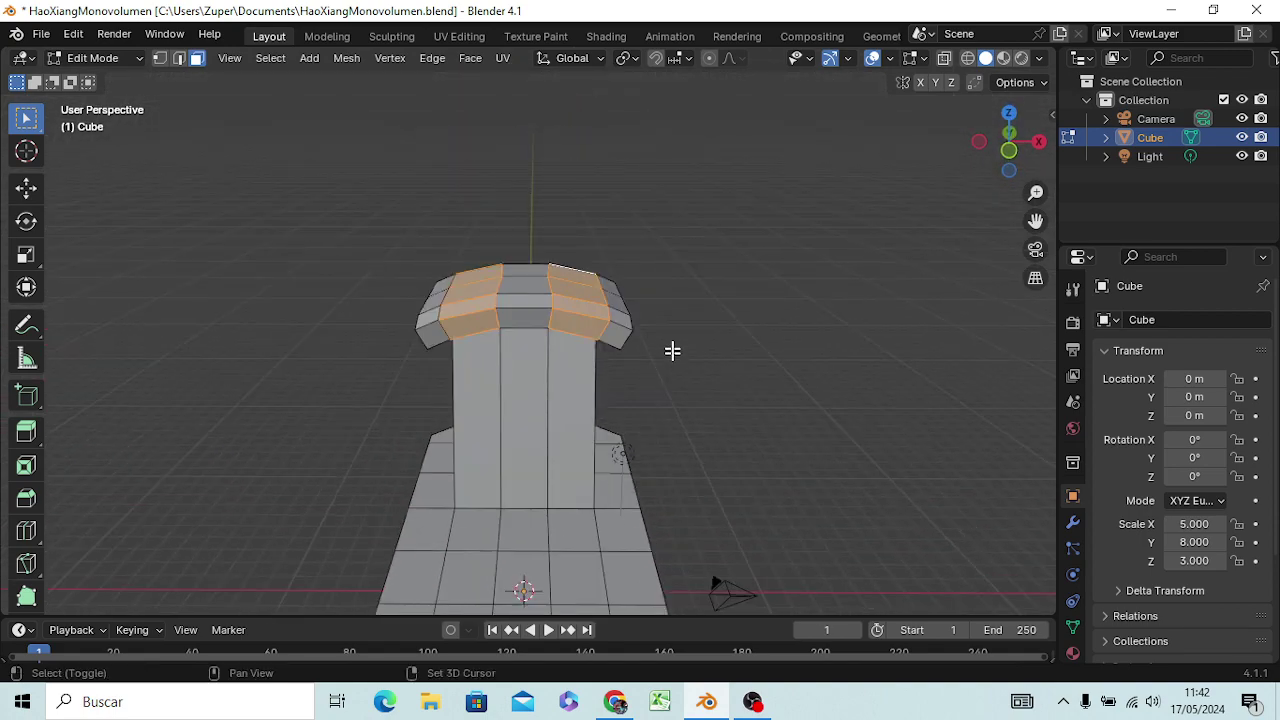
scroll(674, 349, up, 2)
scroll(672, 345, up, 1)
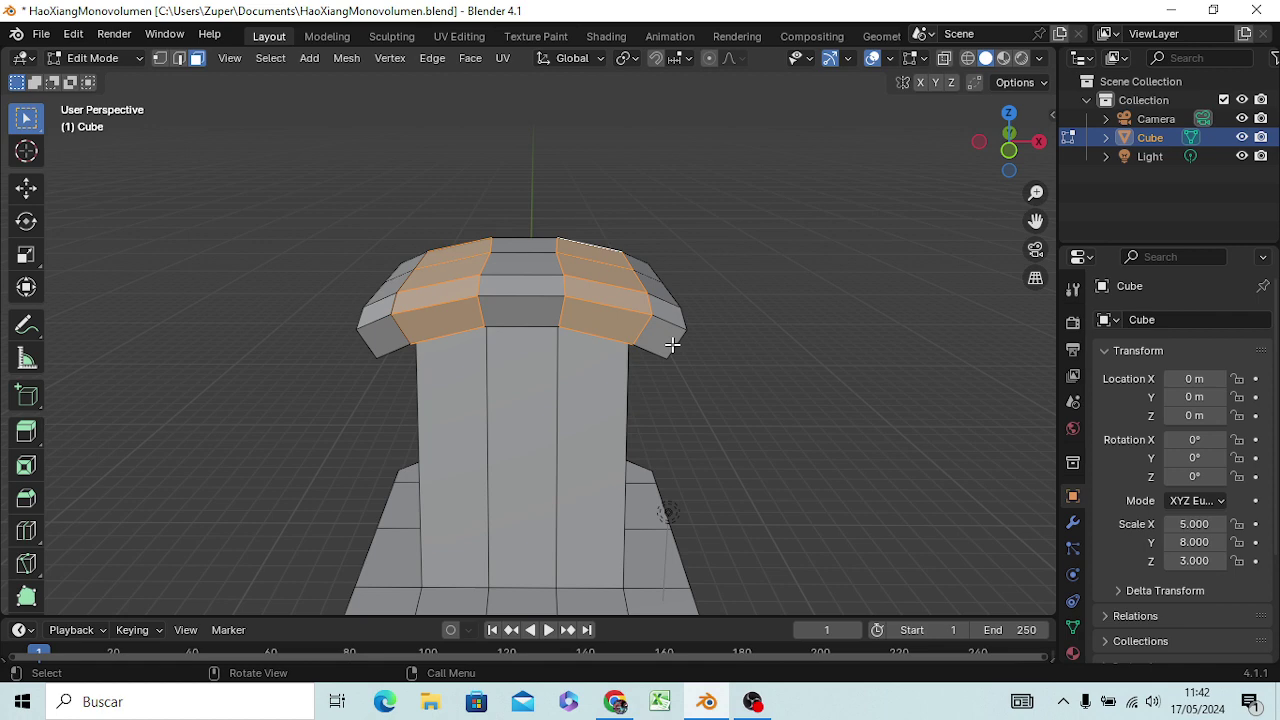
key(KP_1)
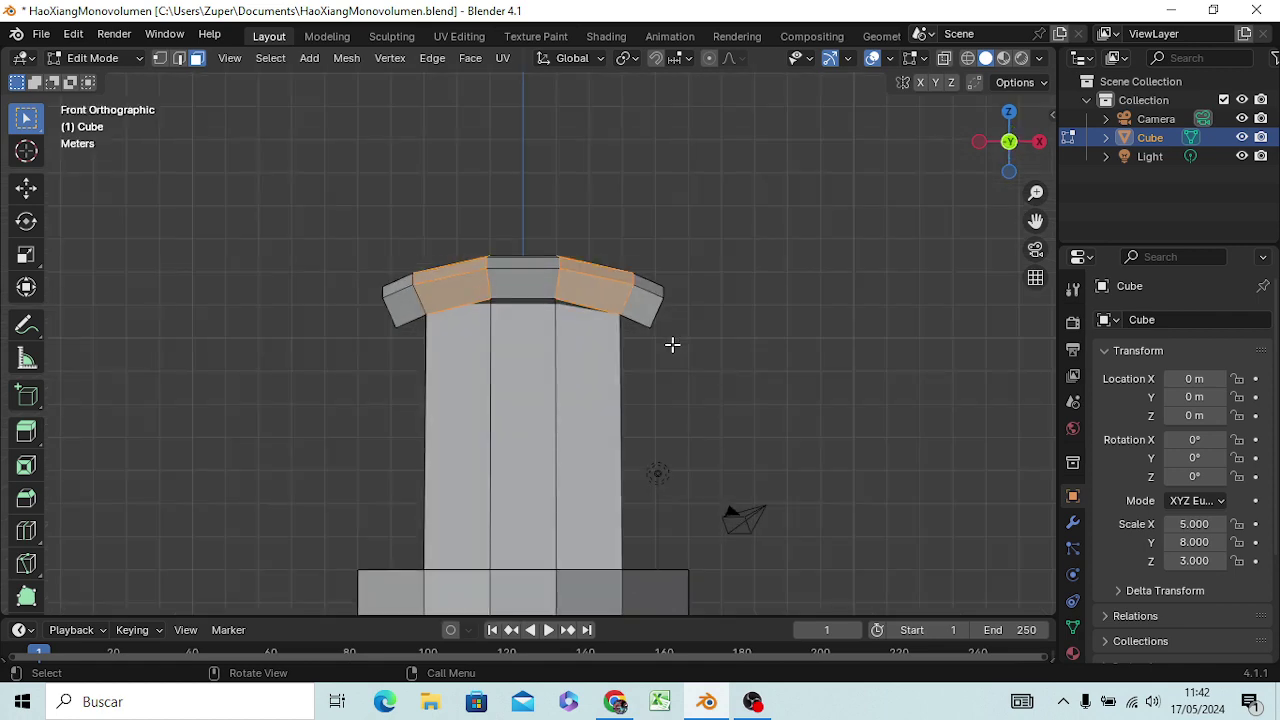
Cancel an extrusion attempt and add another top cap face to the selection.
key(e)
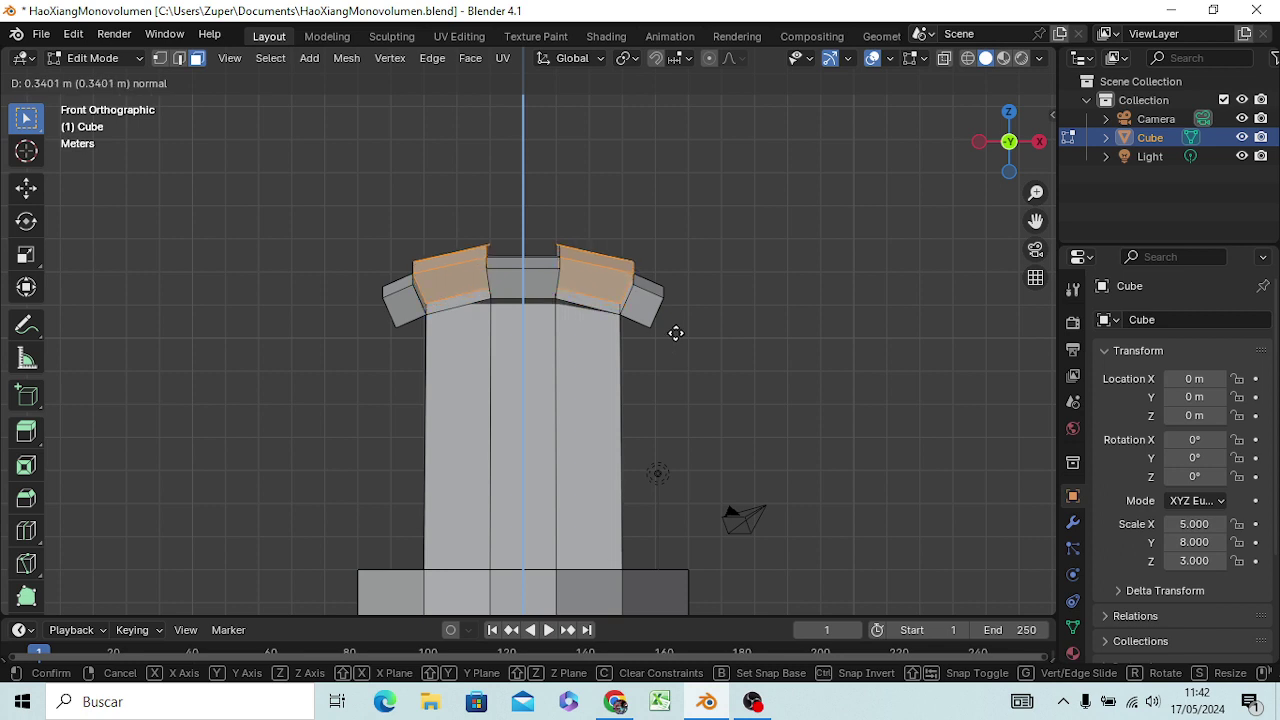
right_click(676, 333)
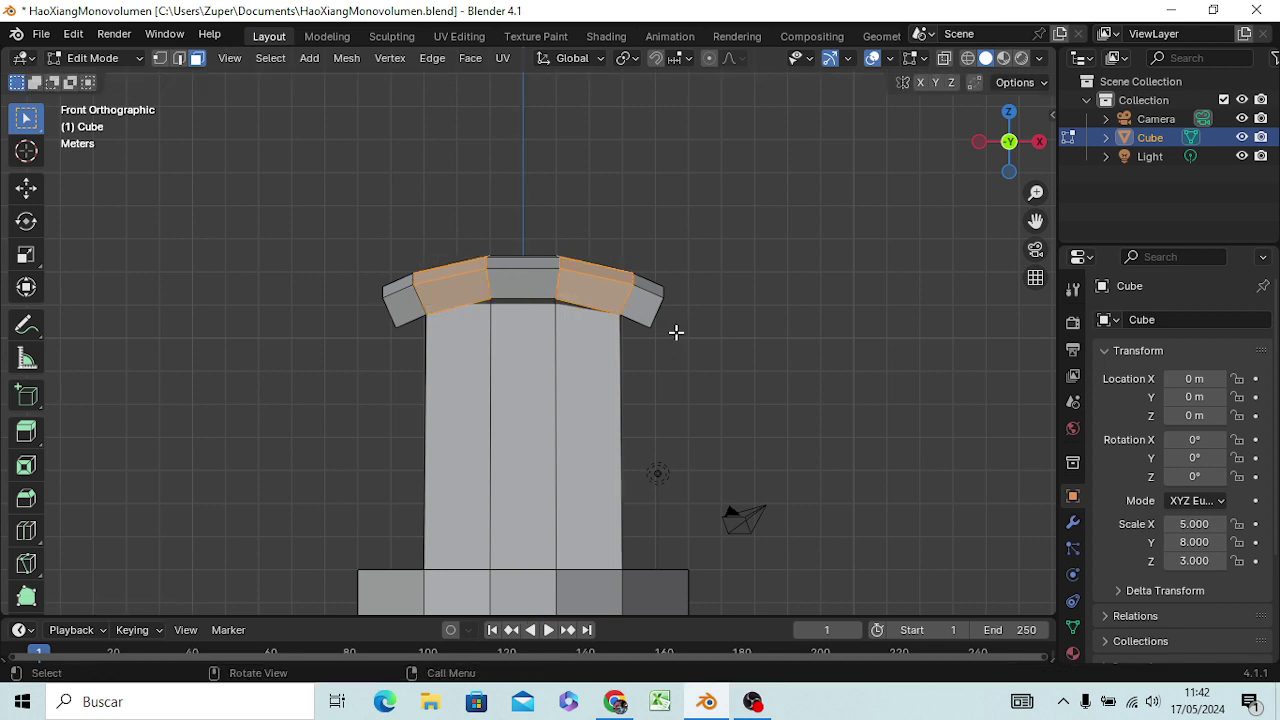
mouse_move(676, 333)
middle_down()
mouse_move(417, 478)
mouse_move(378, 432)
middle_up()
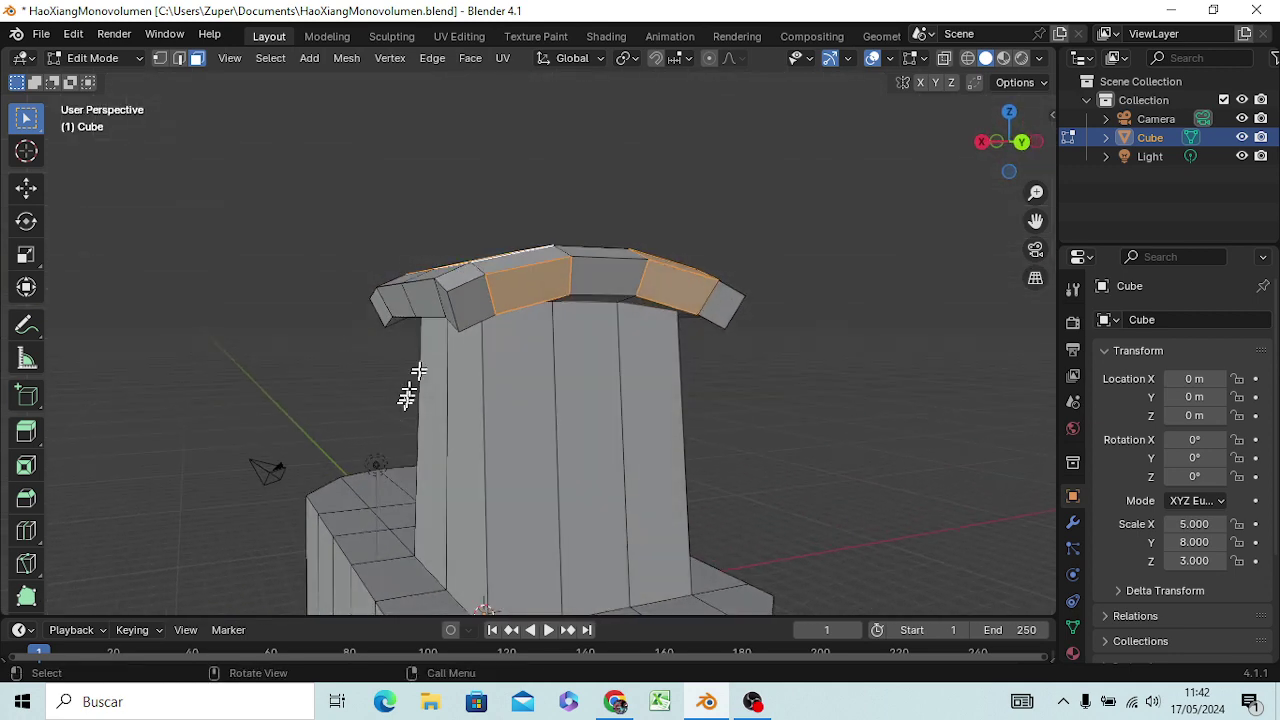
shift+click(546, 260)
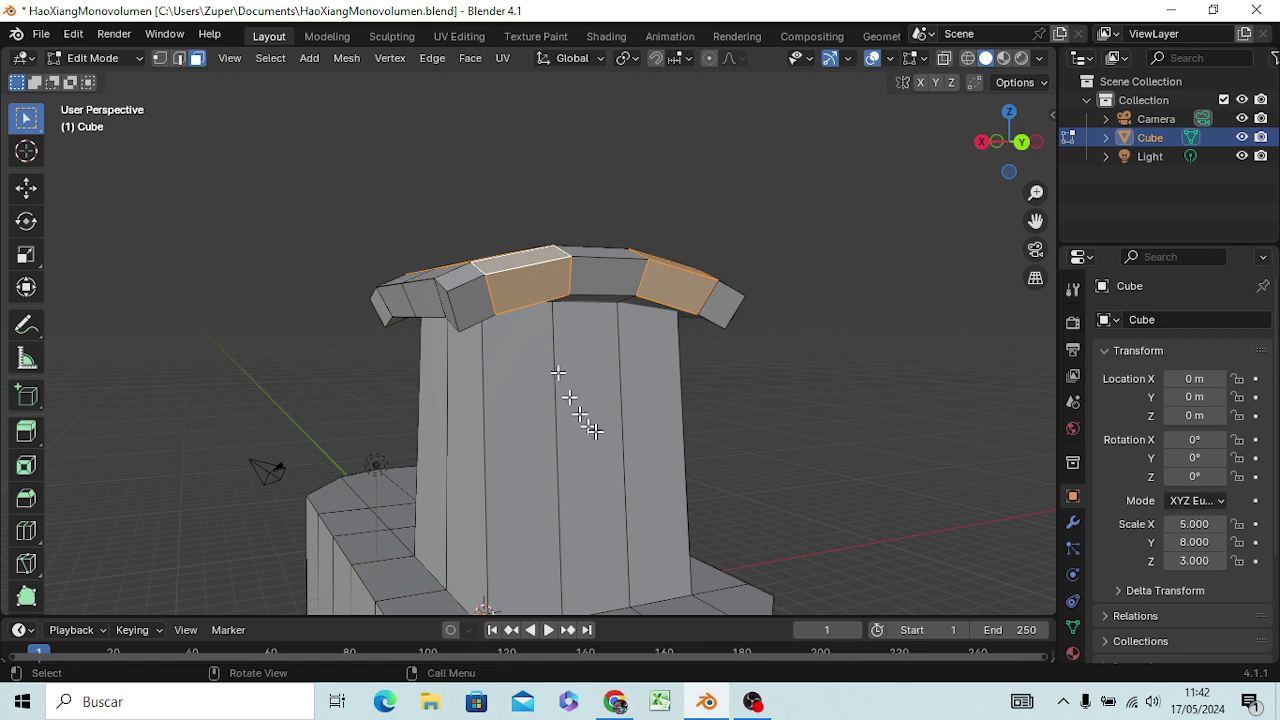
mouse_move(594, 430)
middle_down()
mouse_move(634, 457)
mouse_move(934, 457)
mouse_move(670, 418)
mouse_move(743, 449)
mouse_move(733, 426)
middle_up()
key(KP_1)
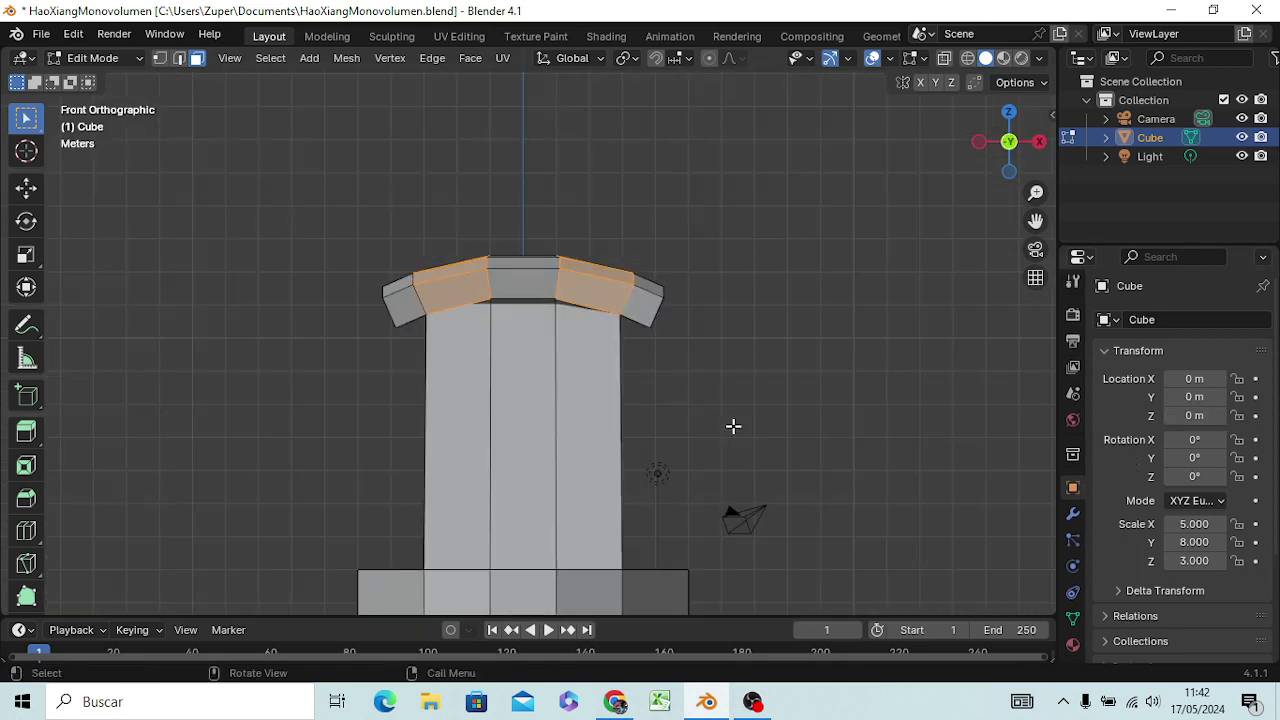
Raise the selected cap faces about 0.25 m straight up along Z, then undo it.
key(g)
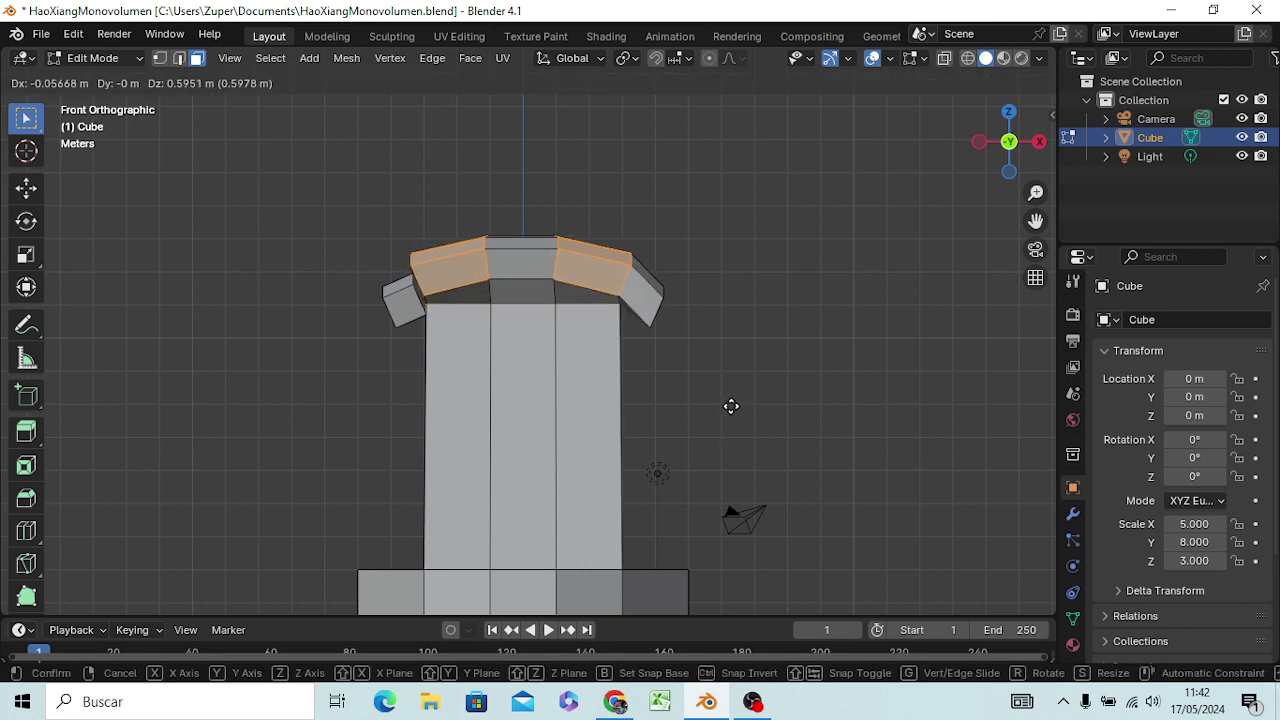
key(Escape)
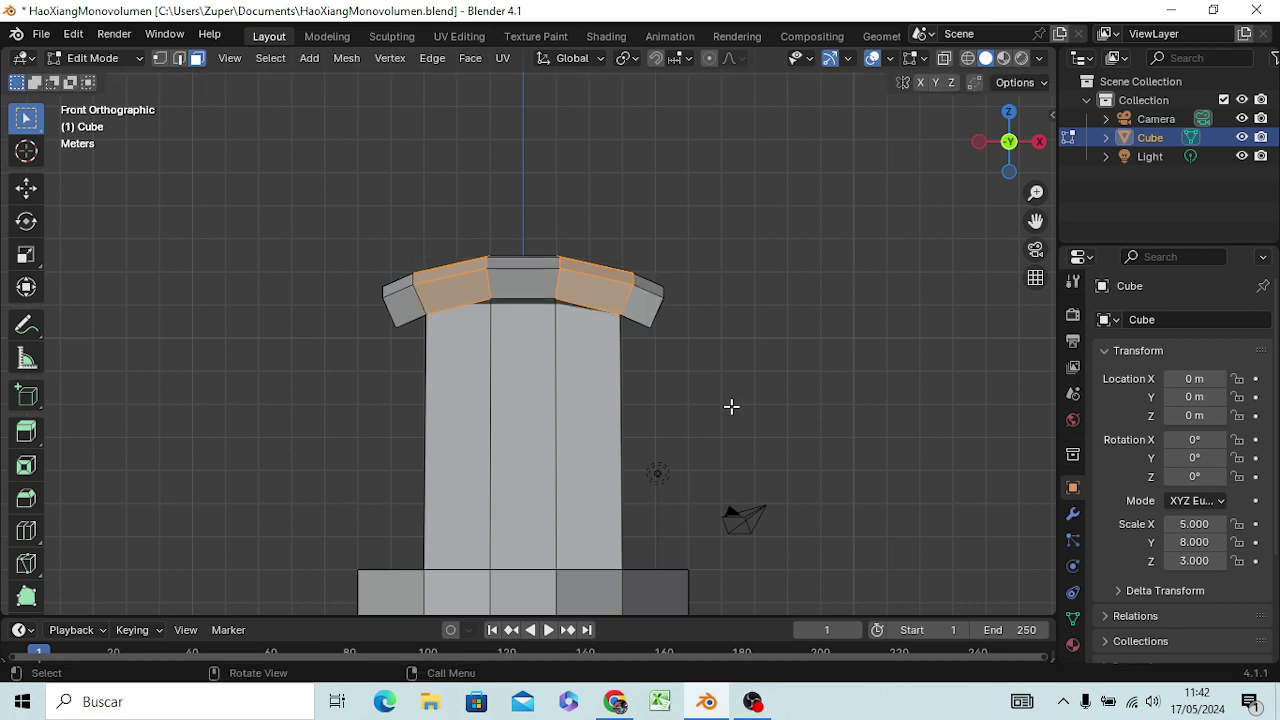
key(g)
key(z)
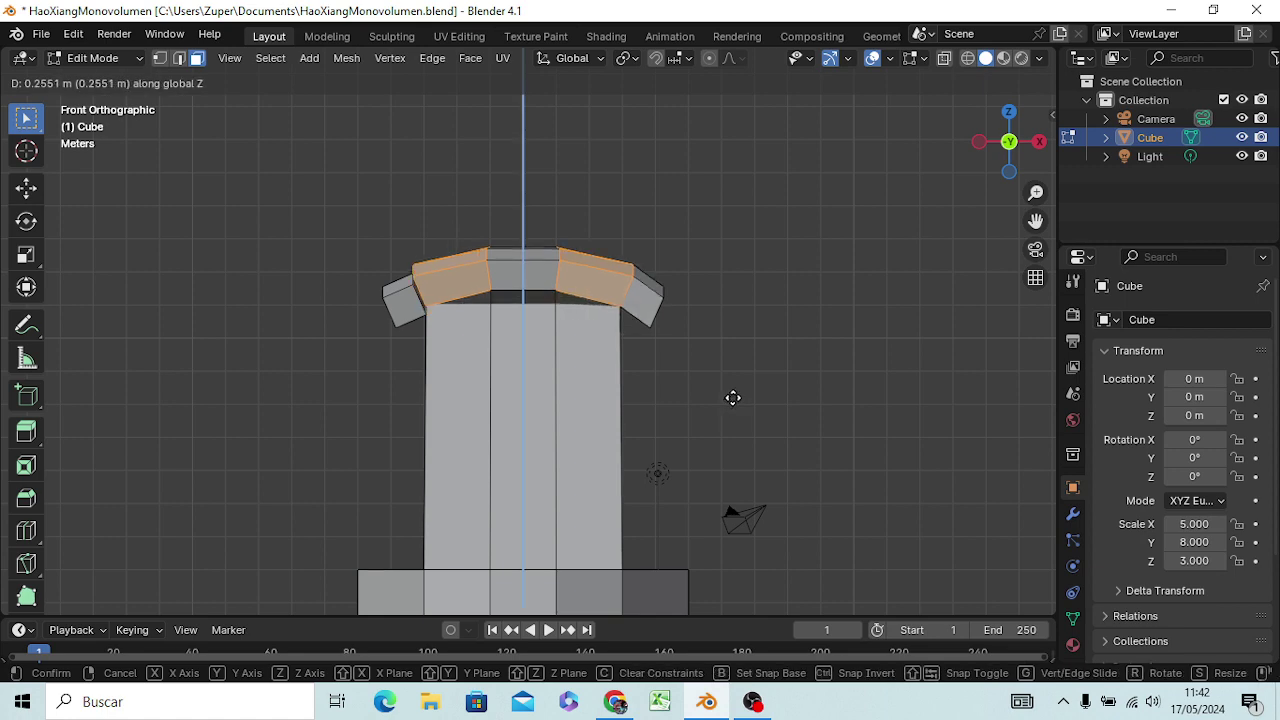
click(733, 398)
mouse_move(740, 420)
middle_down()
mouse_move(563, 537)
mouse_move(543, 534)
mouse_move(829, 537)
mouse_move(831, 523)
middle_up()
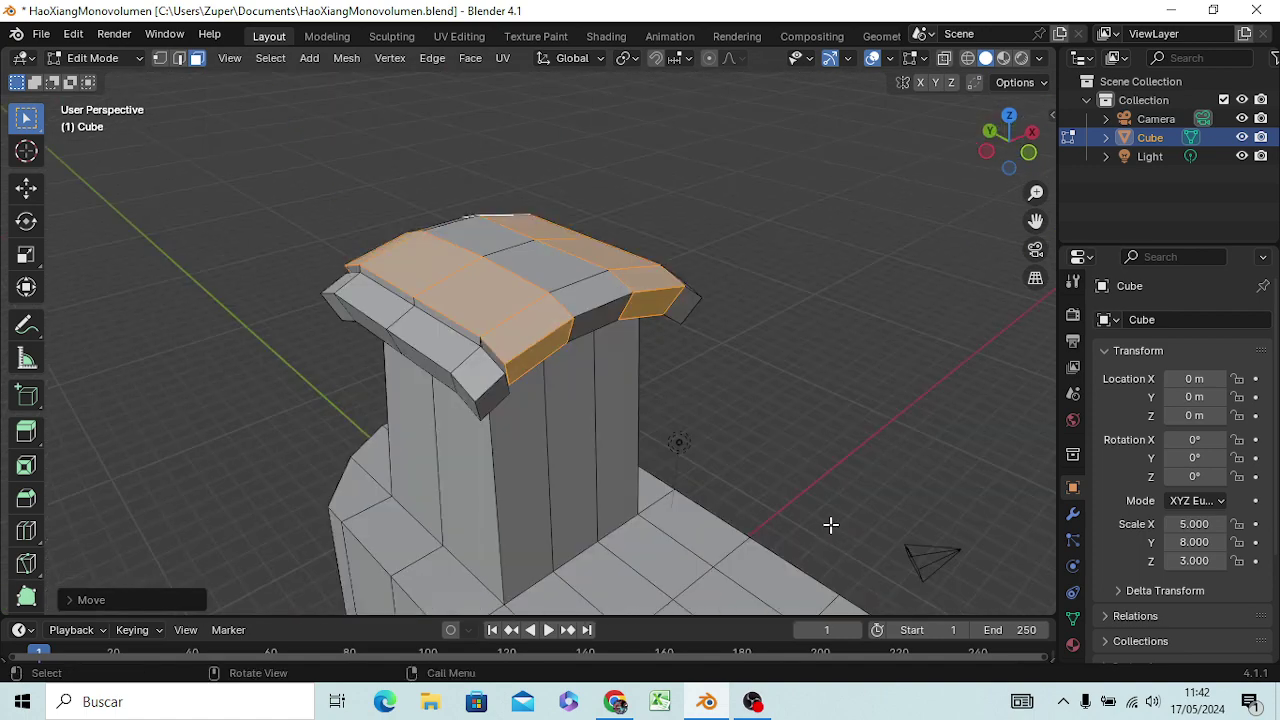
key(ctrl+z)
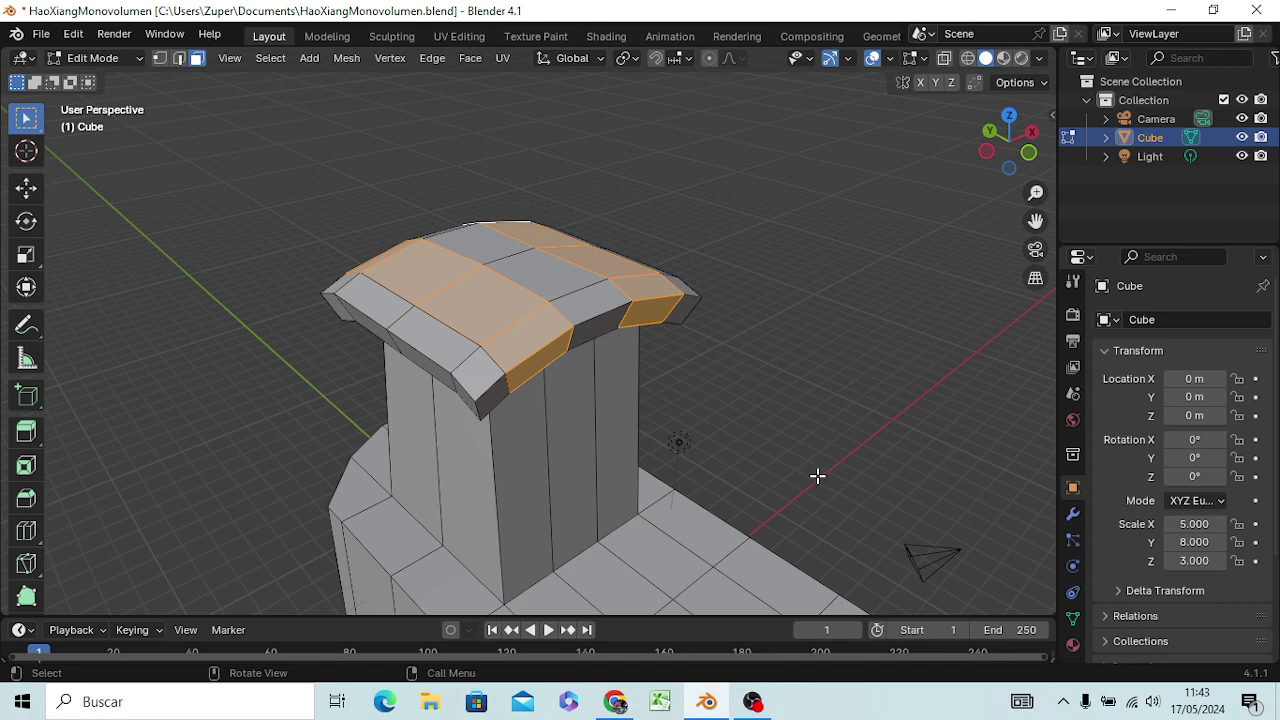
Clear the face selection and pick a vertical face loop up the tower.
middle_drag(800, 414, 670, 325)
middle_drag(745, 375, 763, 435)
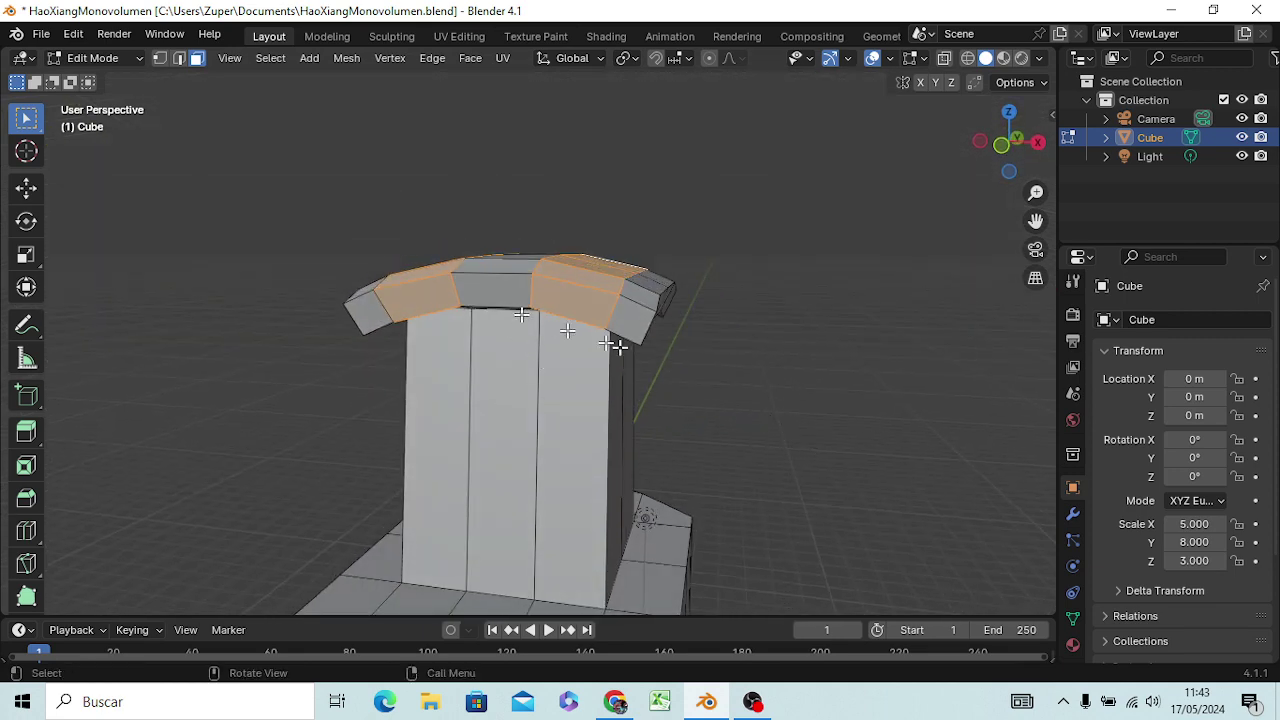
mouse_move(772, 359)
middle_down()
mouse_move(806, 375)
mouse_move(580, 432)
mouse_move(434, 349)
mouse_move(314, 420)
mouse_move(757, 514)
mouse_move(805, 362)
mouse_move(793, 426)
mouse_move(634, 457)
mouse_move(740, 457)
mouse_move(646, 509)
mouse_move(600, 443)
mouse_move(594, 343)
mouse_move(600, 363)
mouse_move(610, 347)
middle_up()
click(806, 375)
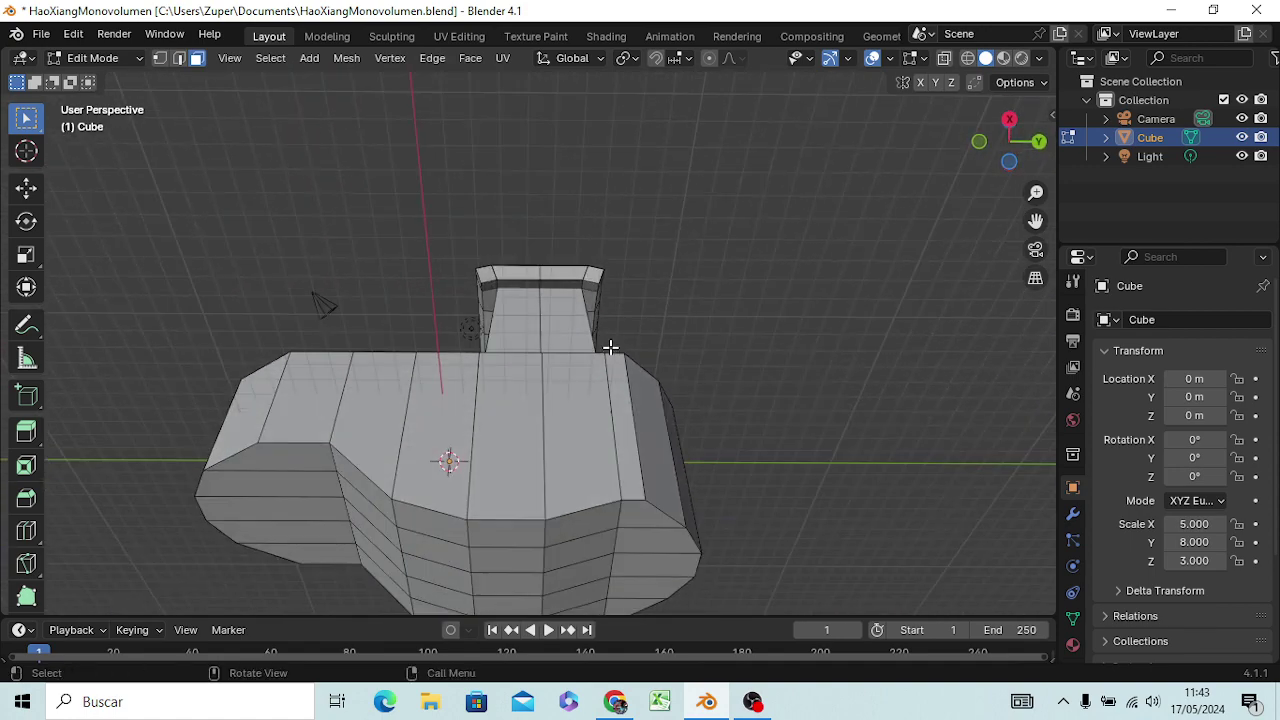
scroll(579, 351, up, 3)
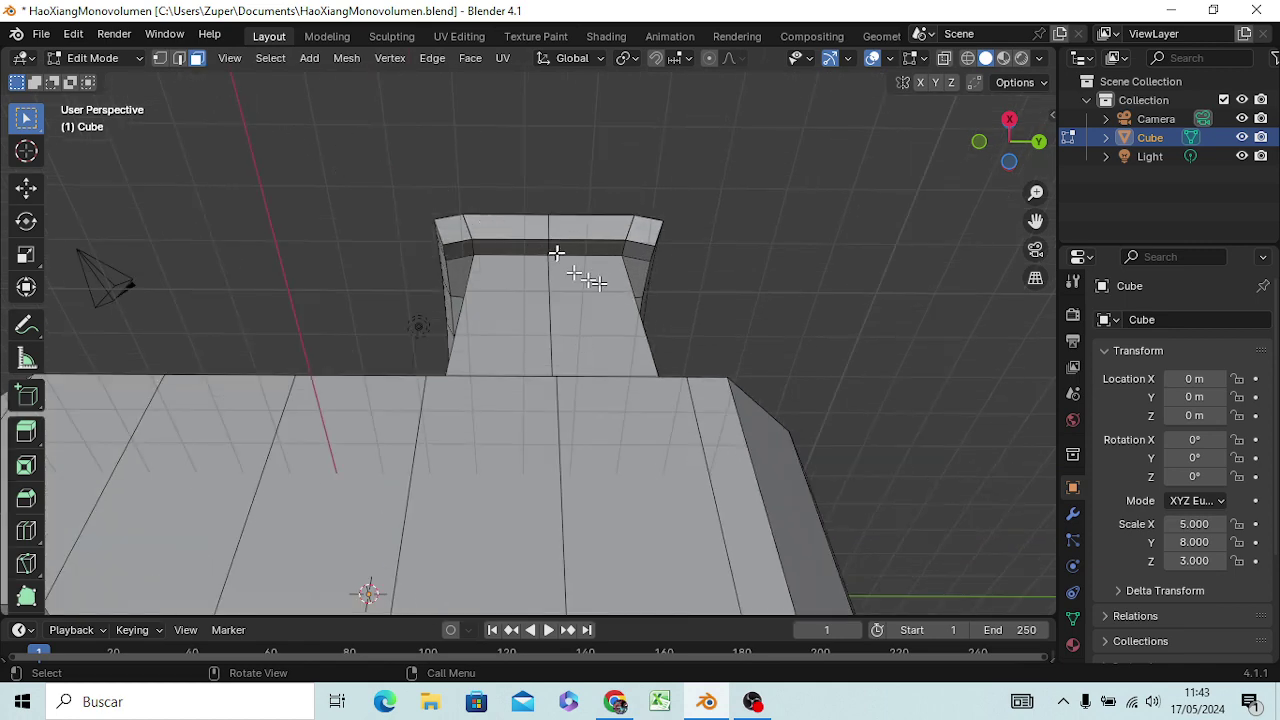
mouse_move(578, 240)
middle_down()
mouse_move(740, 485)
mouse_move(409, 416)
middle_up()
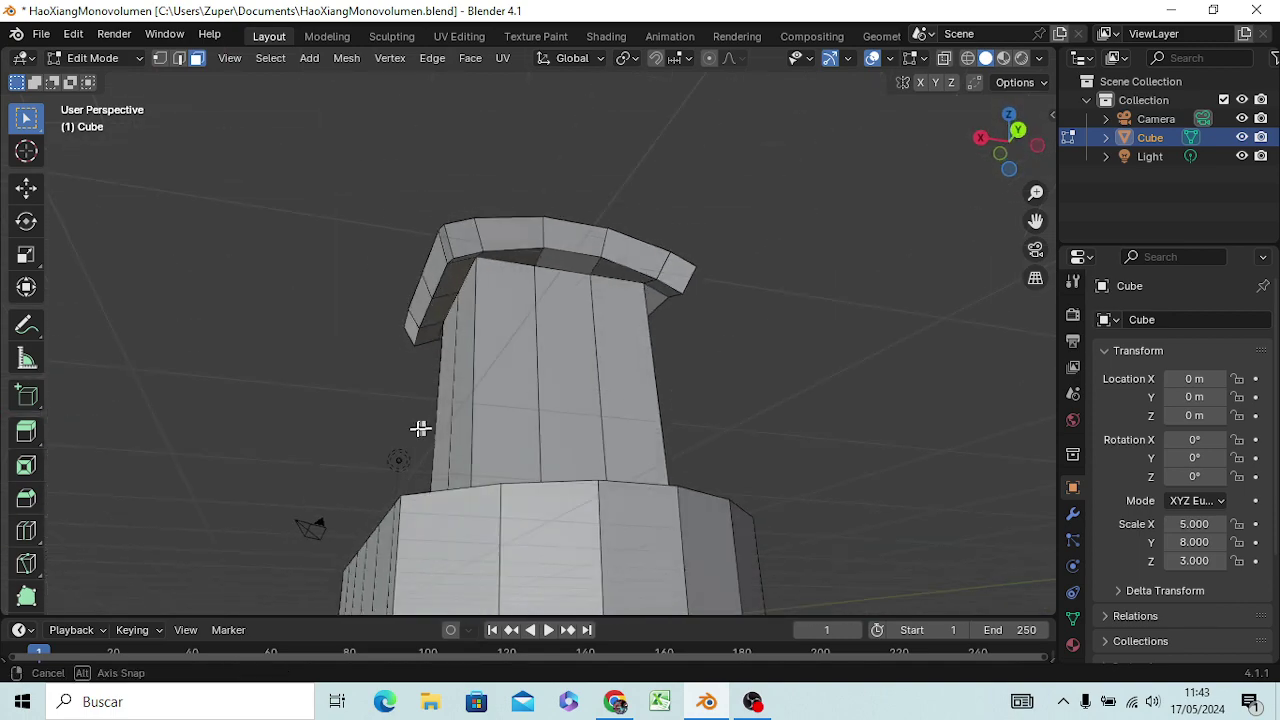
middle_drag(409, 416, 393, 431)
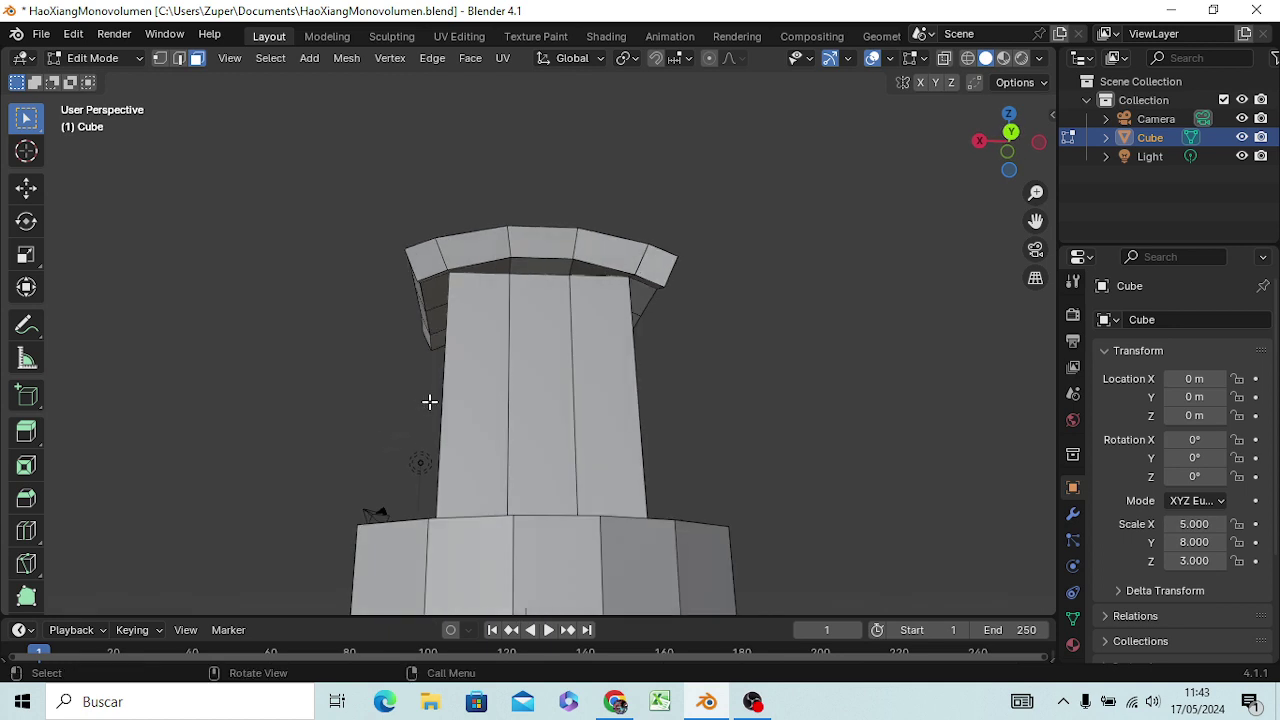
alt+click(562, 274)
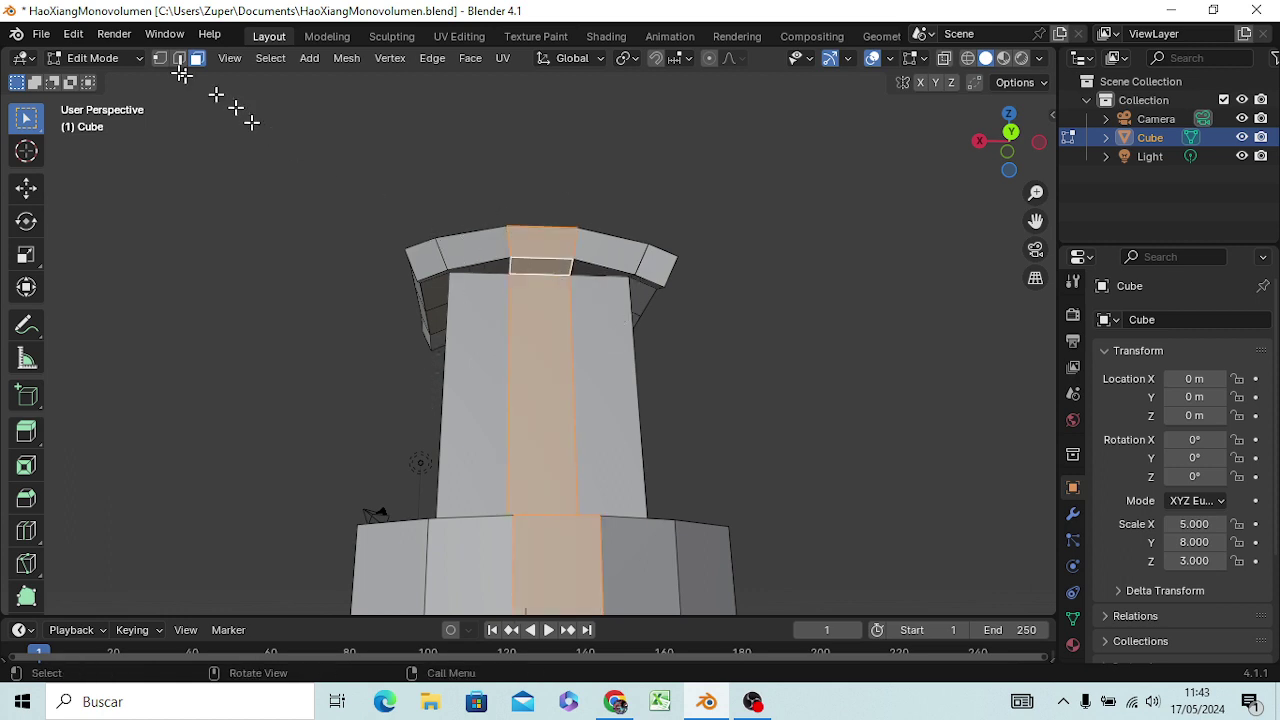
In edge select, select the edge loops where the tower meets the cap's underside.
click(182, 61)
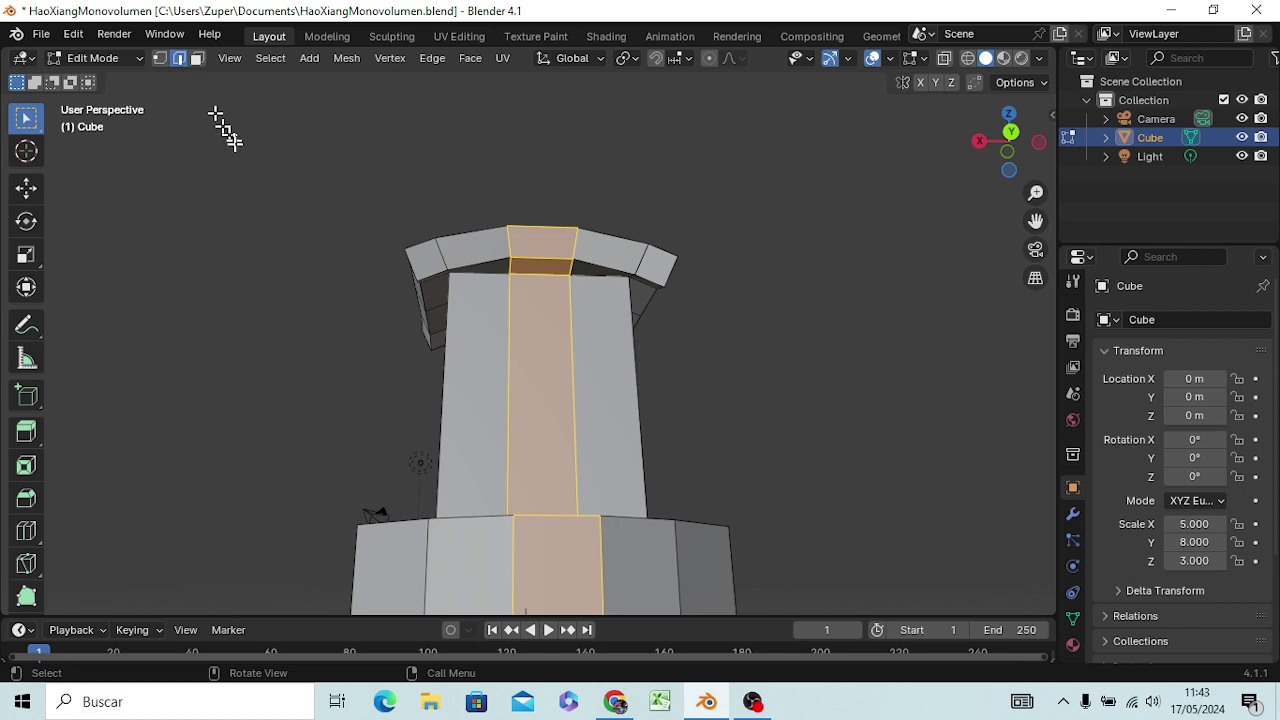
click(229, 133)
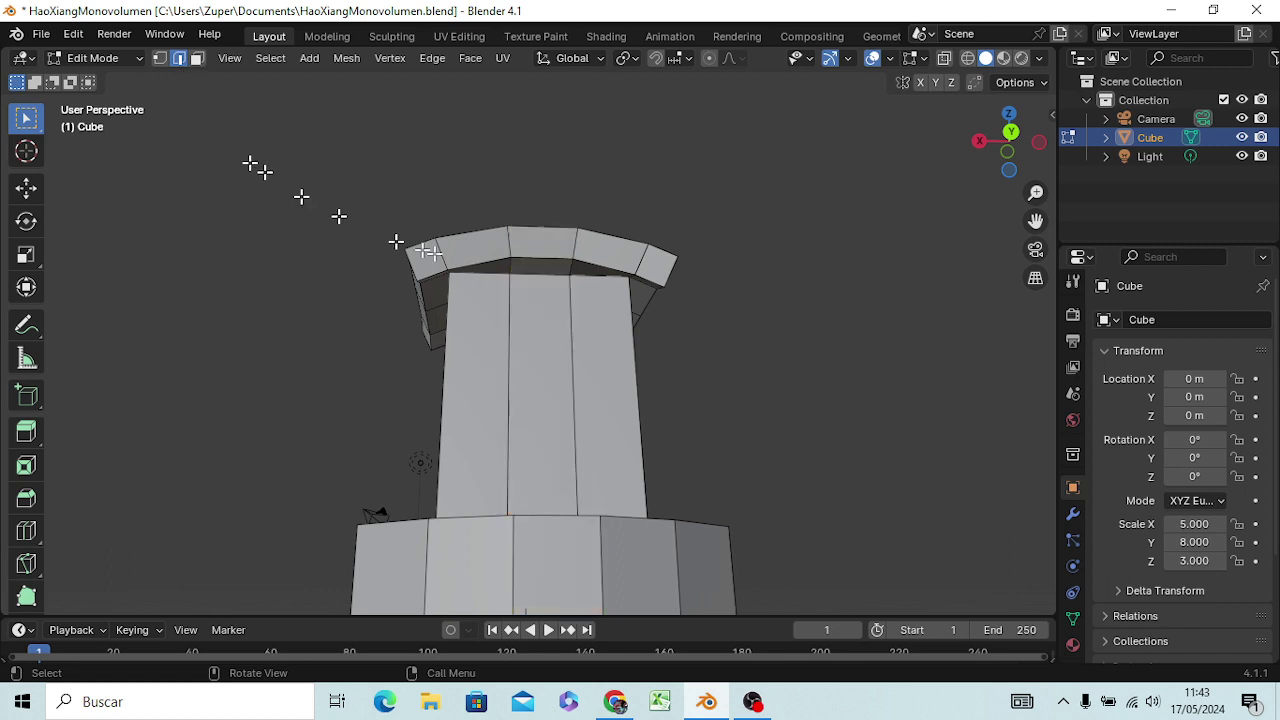
alt+click(556, 276)
mouse_move(569, 363)
middle_down()
mouse_move(664, 388)
mouse_move(751, 334)
mouse_move(891, 363)
mouse_move(897, 352)
mouse_move(803, 349)
middle_up()
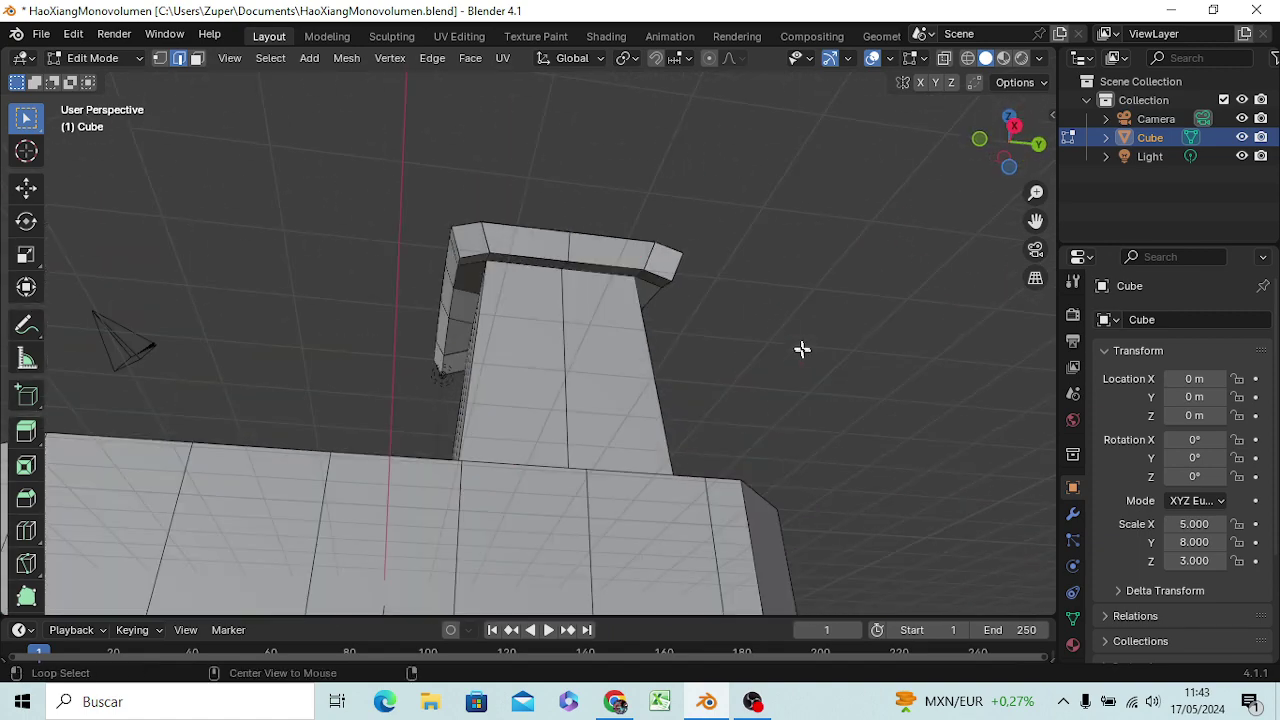
alt+click(603, 274)
mouse_move(605, 292)
middle_down()
mouse_move(606, 334)
mouse_move(443, 329)
middle_up()
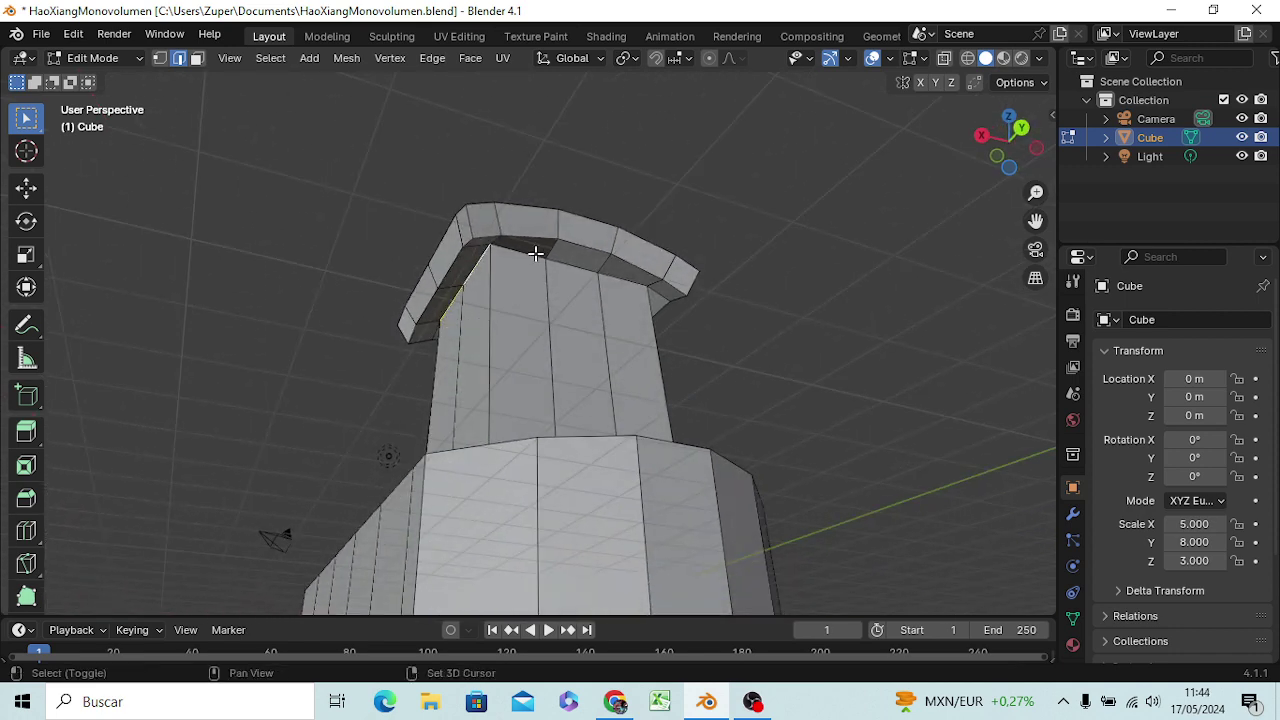
shift+click(603, 268)
mouse_move(700, 334)
middle_down()
mouse_move(712, 378)
mouse_move(494, 349)
middle_up()
shift+click(510, 250)
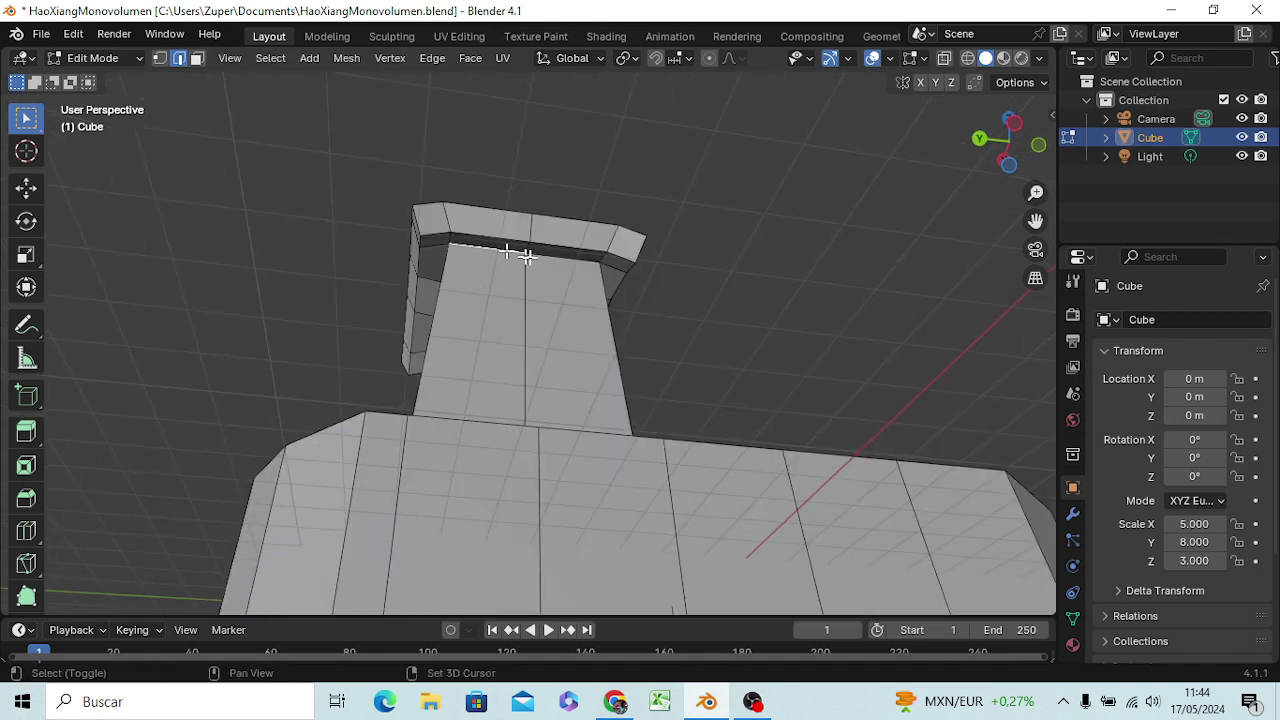
mouse_move(609, 280)
middle_down()
mouse_move(369, 331)
mouse_move(380, 351)
middle_up()
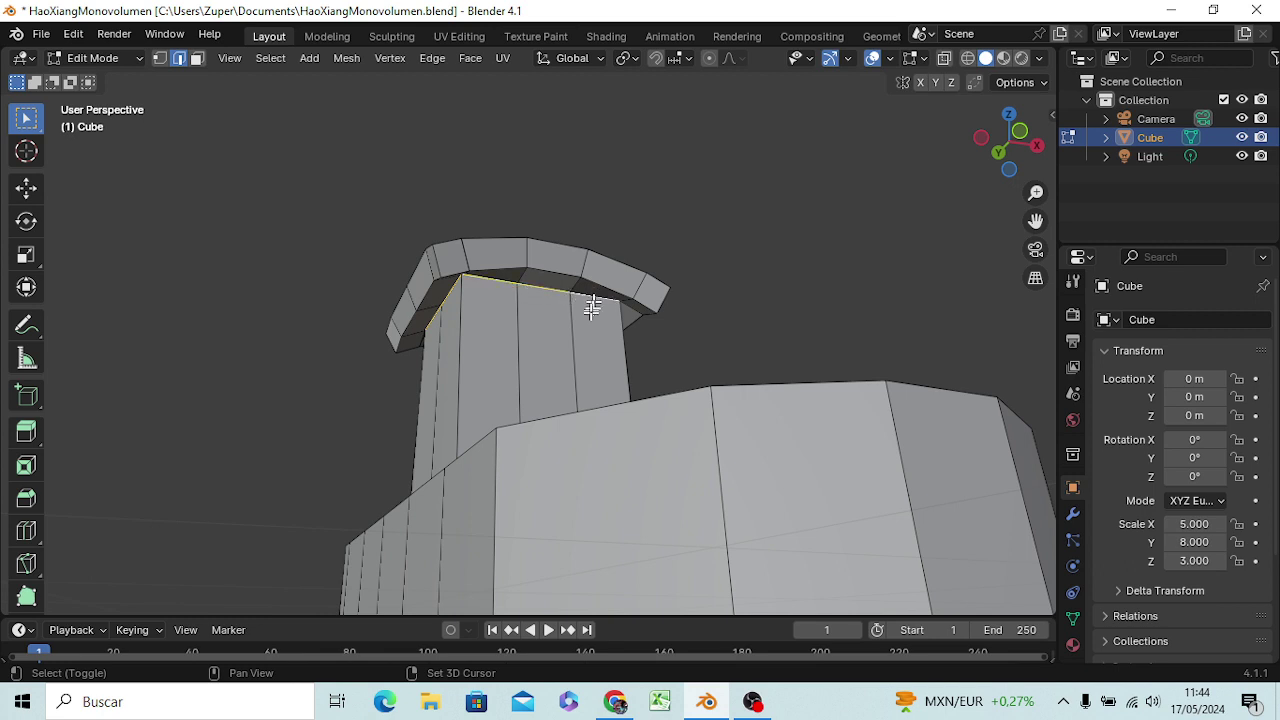
middle_drag(592, 307, 480, 341)
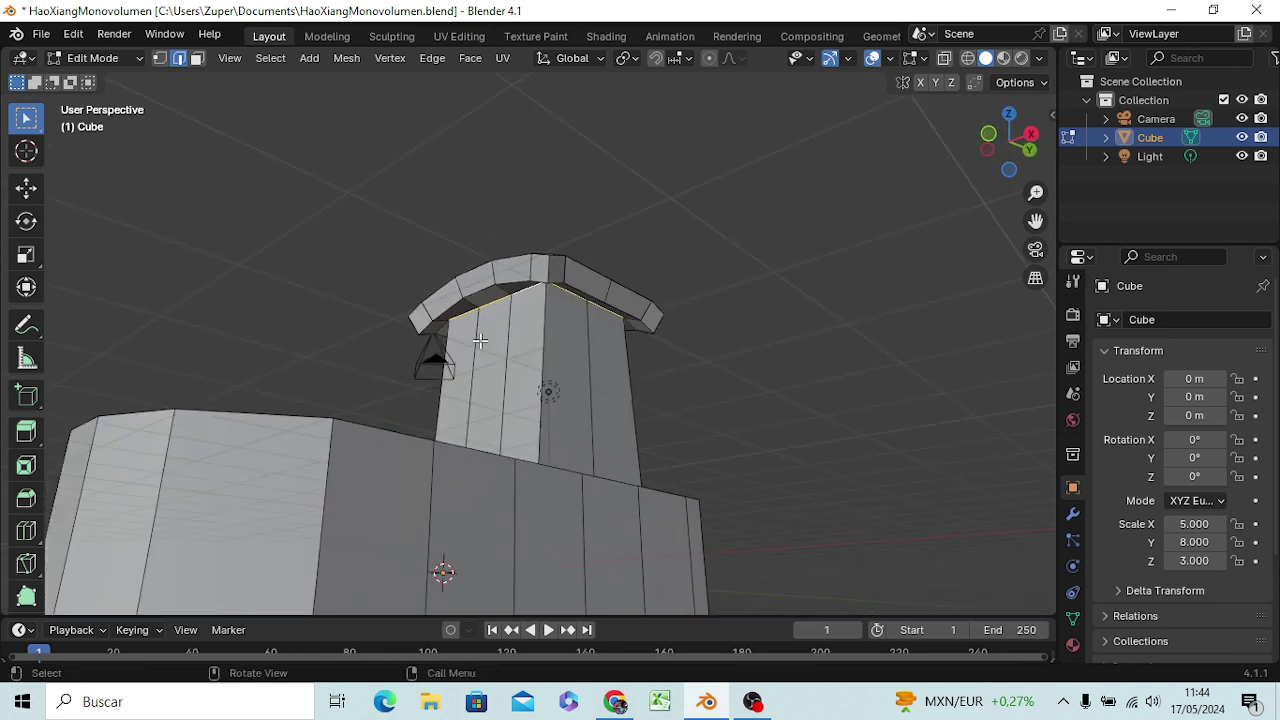
scroll(480, 341, down, 2)
In front view, widen the top edge loop along X, then scale it evenly to about 1.1.
key(KP_1)
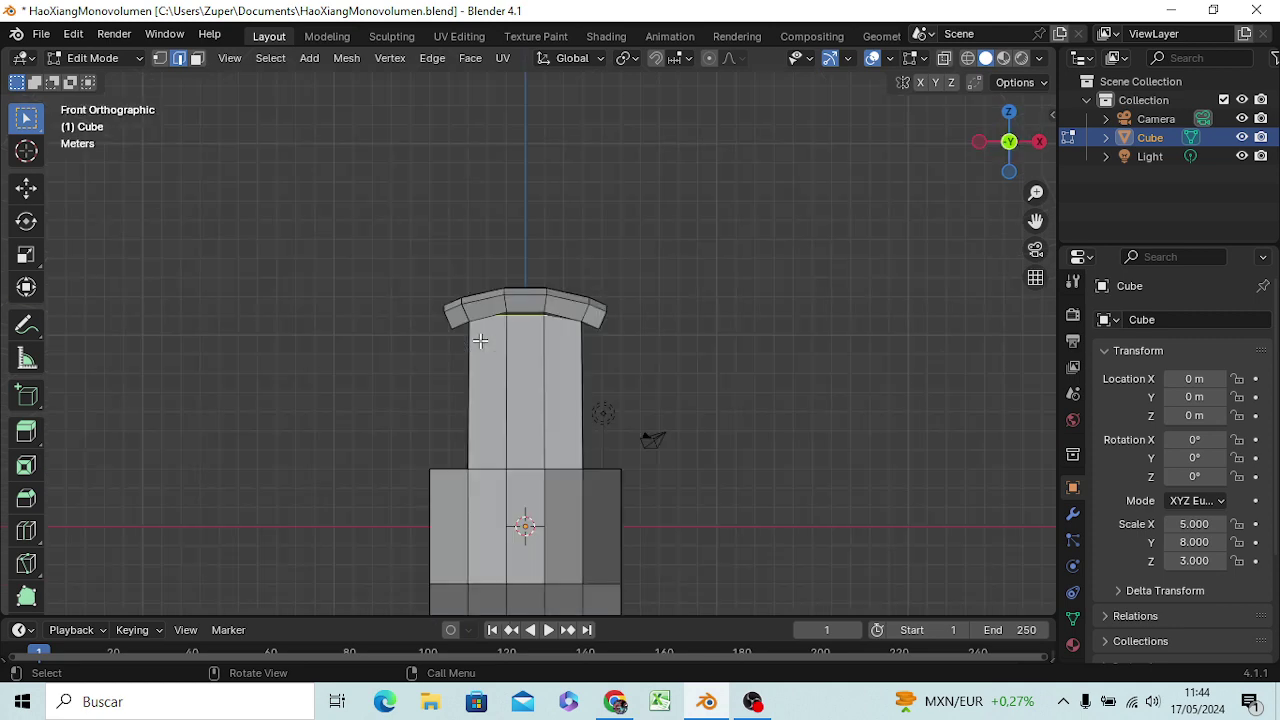
key(s)
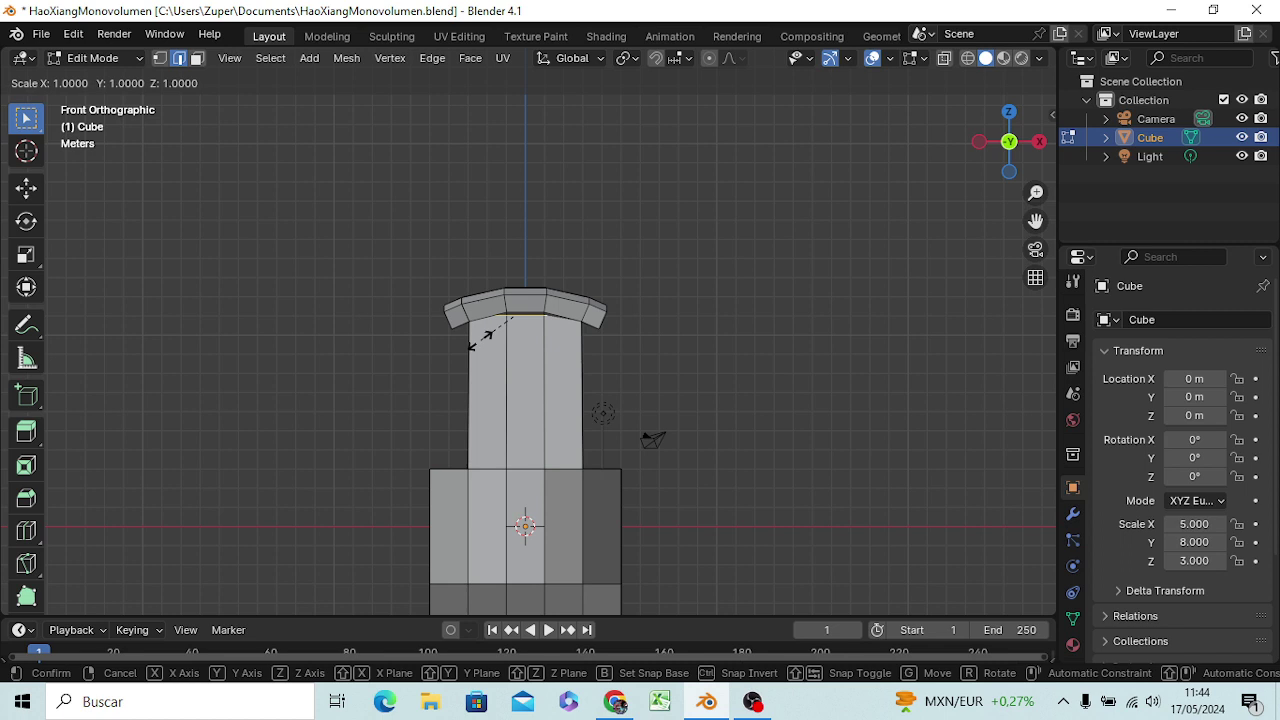
key(x)
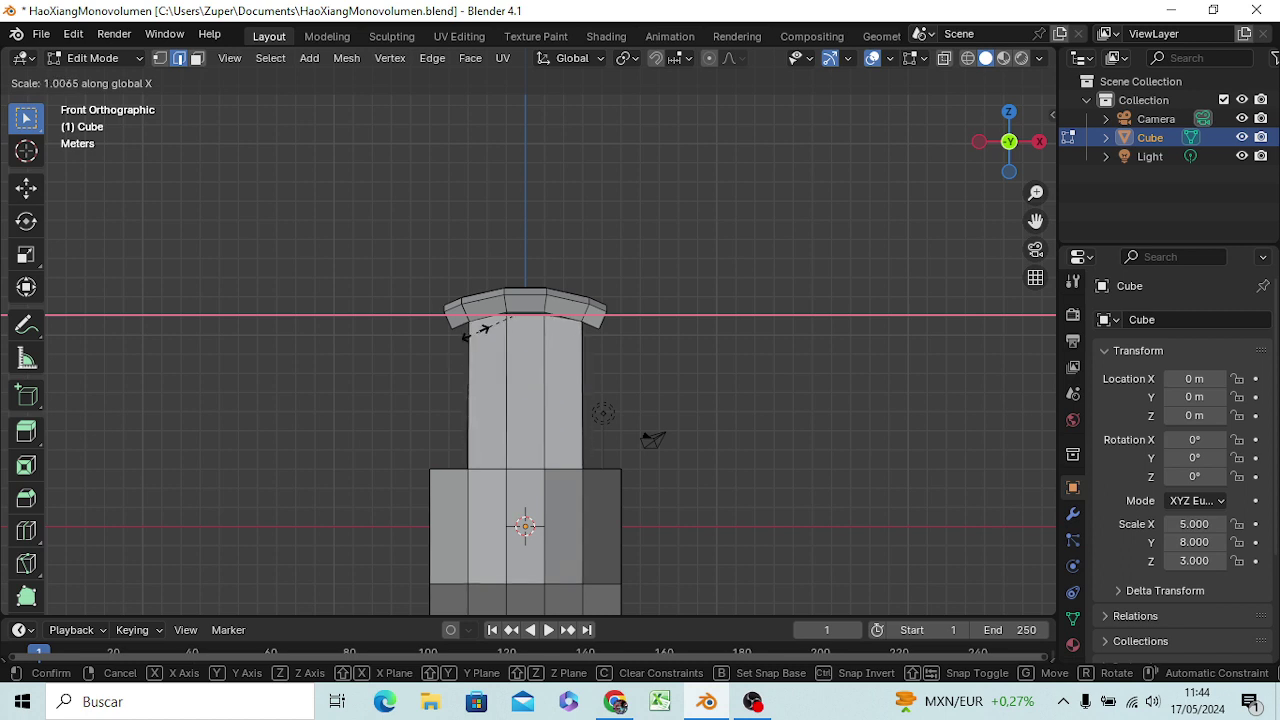
click(481, 330)
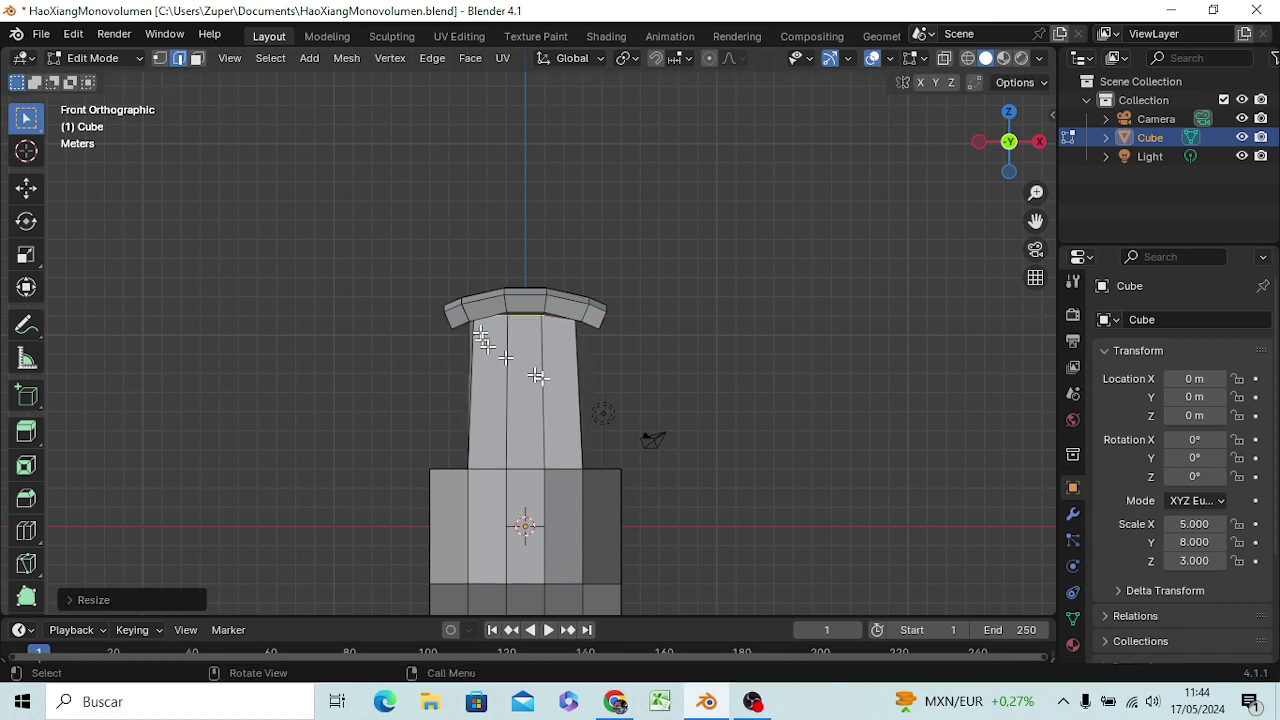
mouse_move(538, 376)
middle_down()
mouse_move(226, 369)
mouse_move(352, 413)
mouse_move(377, 377)
mouse_move(386, 400)
mouse_move(466, 366)
middle_up()
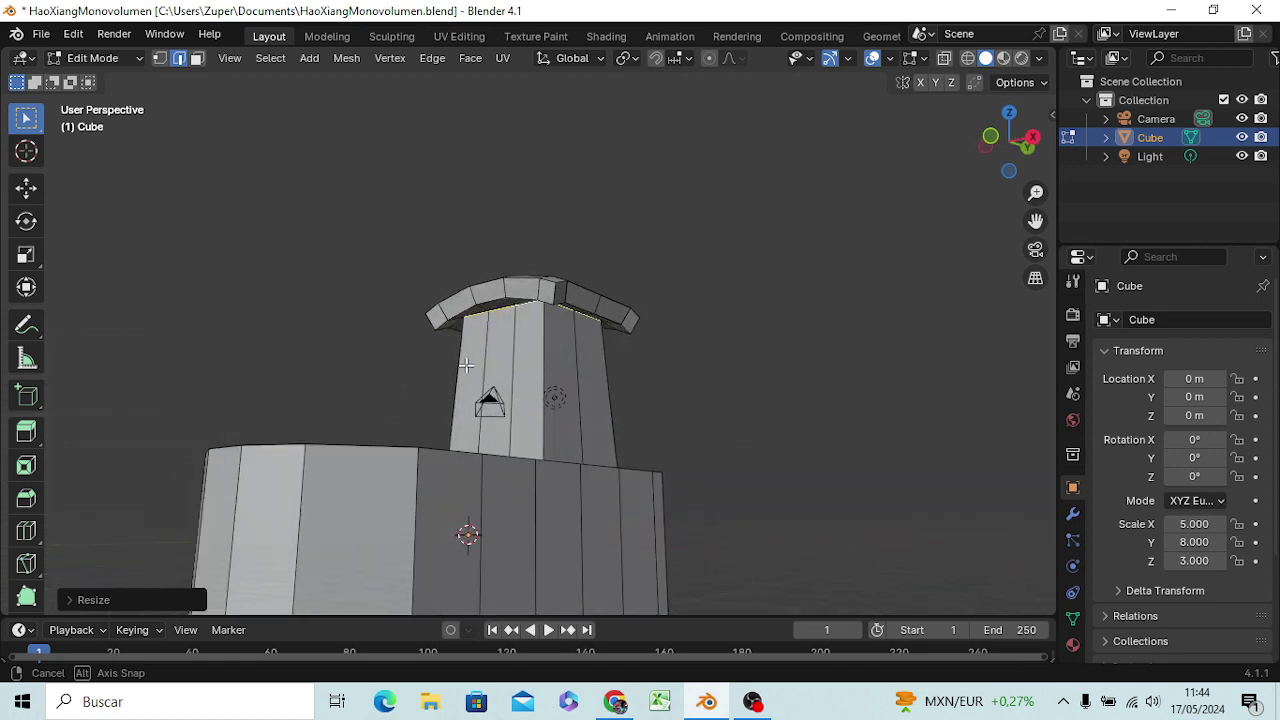
key(s)
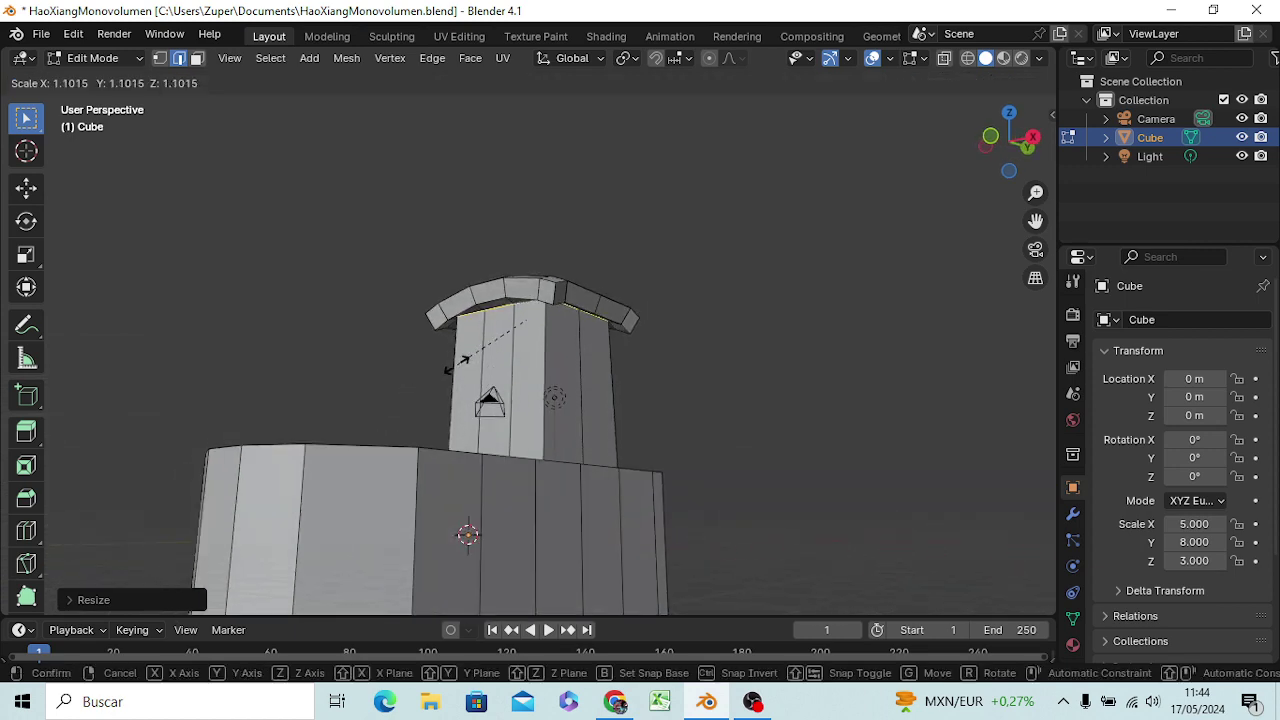
click(448, 367)
mouse_move(457, 366)
middle_down()
mouse_move(480, 380)
mouse_move(324, 413)
mouse_move(337, 411)
mouse_move(155, 404)
mouse_move(386, 411)
mouse_move(363, 414)
mouse_move(371, 400)
middle_up()
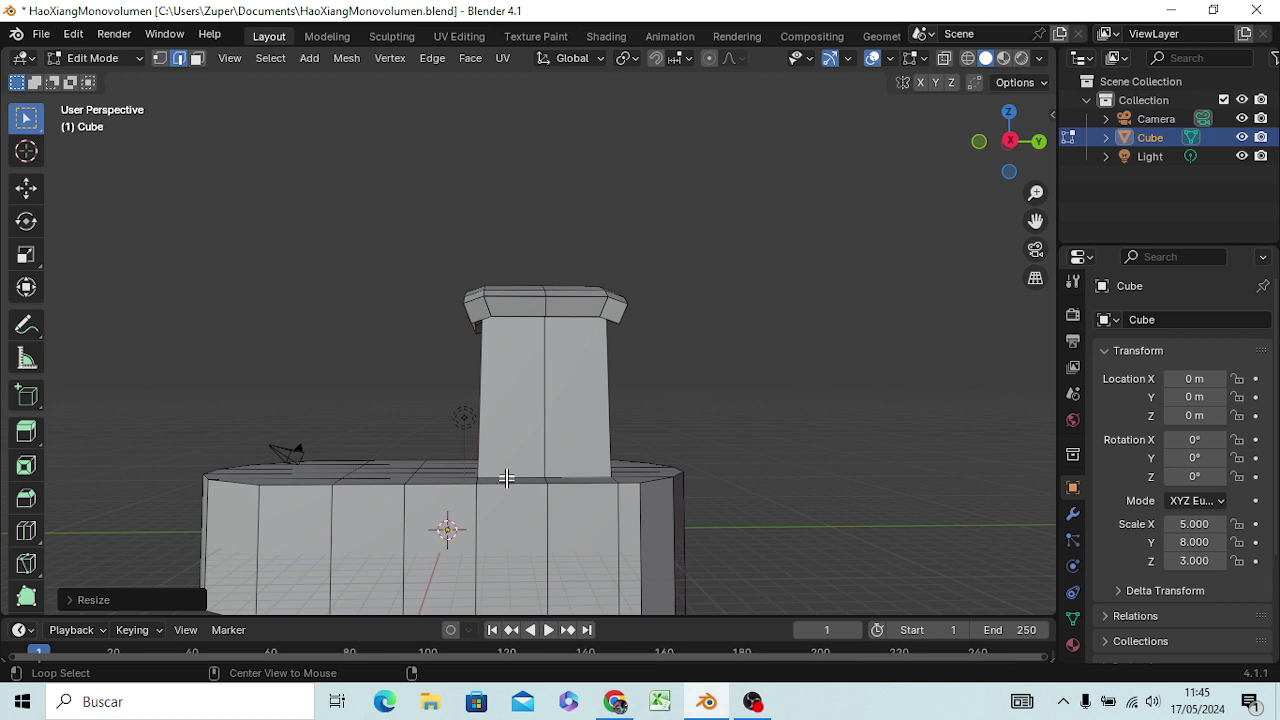
Select the column's bottom edge loop and the remaining bottom edges where it meets the base.
alt+click(506, 476)
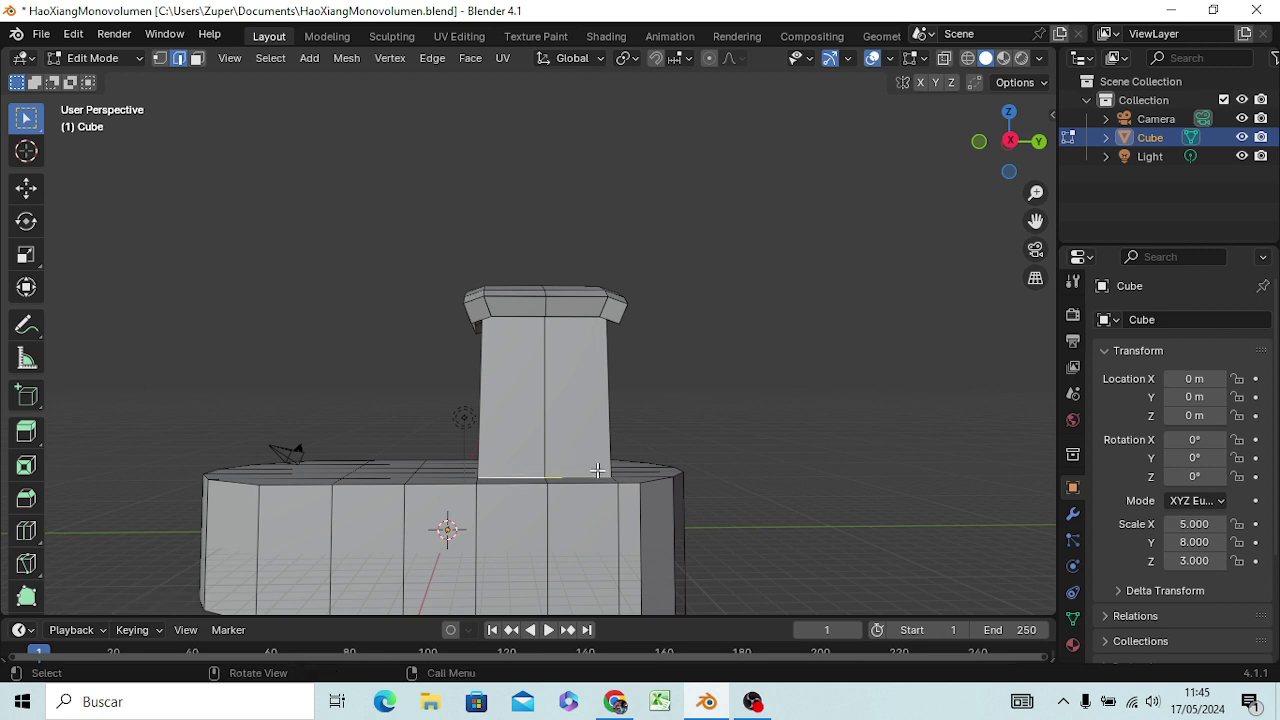
scroll(597, 470, up, 2)
middle_drag(674, 586, 473, 590)
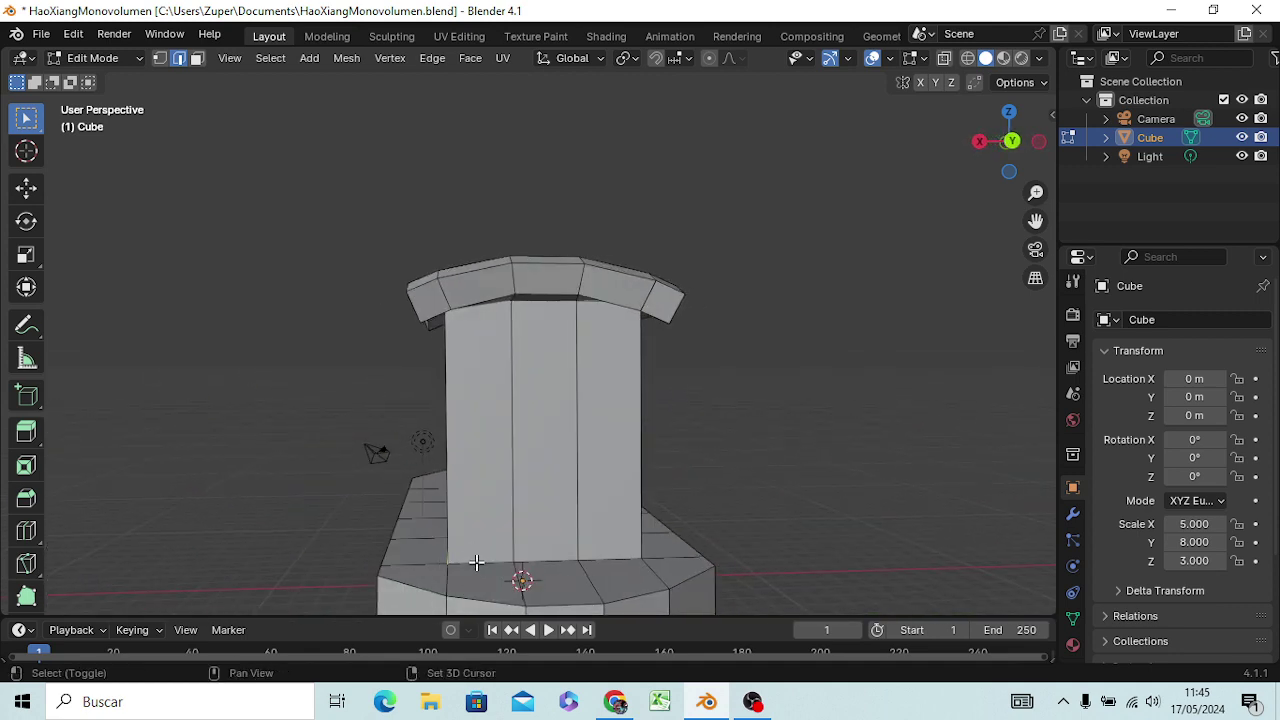
shift+click(540, 566)
shift+click(594, 566)
middle_drag(600, 571, 476, 581)
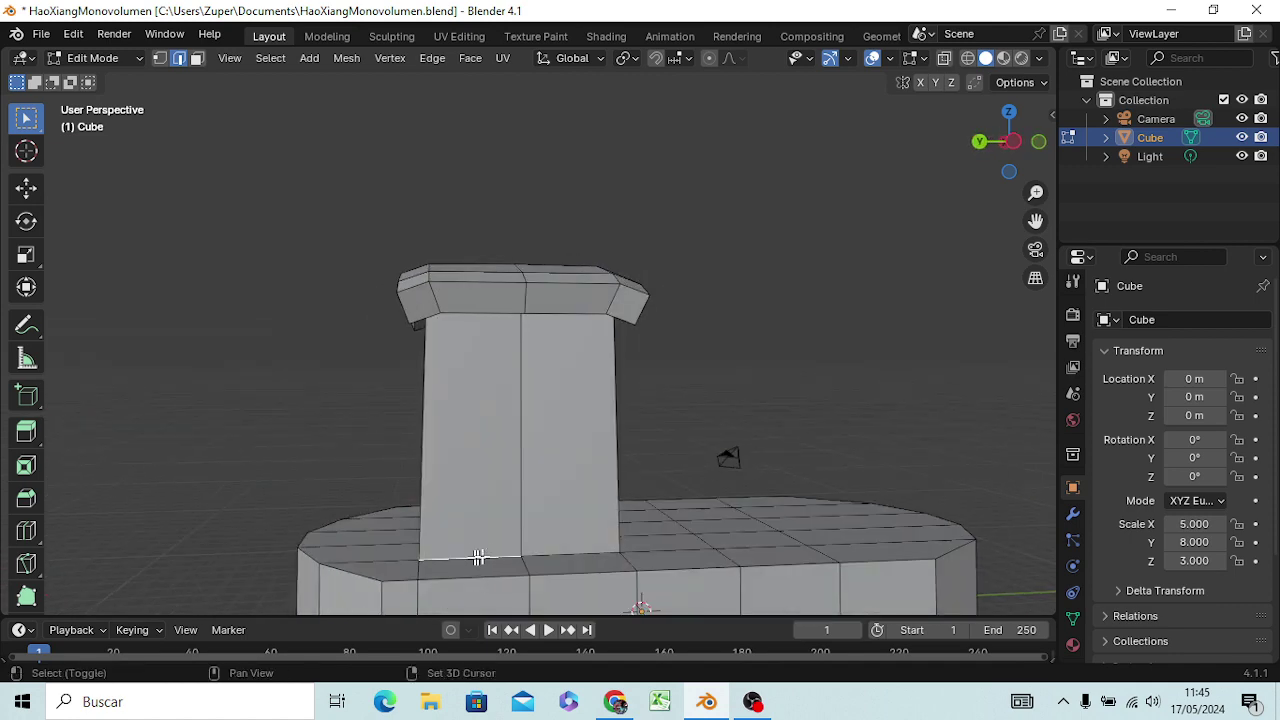
shift+click(555, 562)
middle_drag(651, 571, 436, 606)
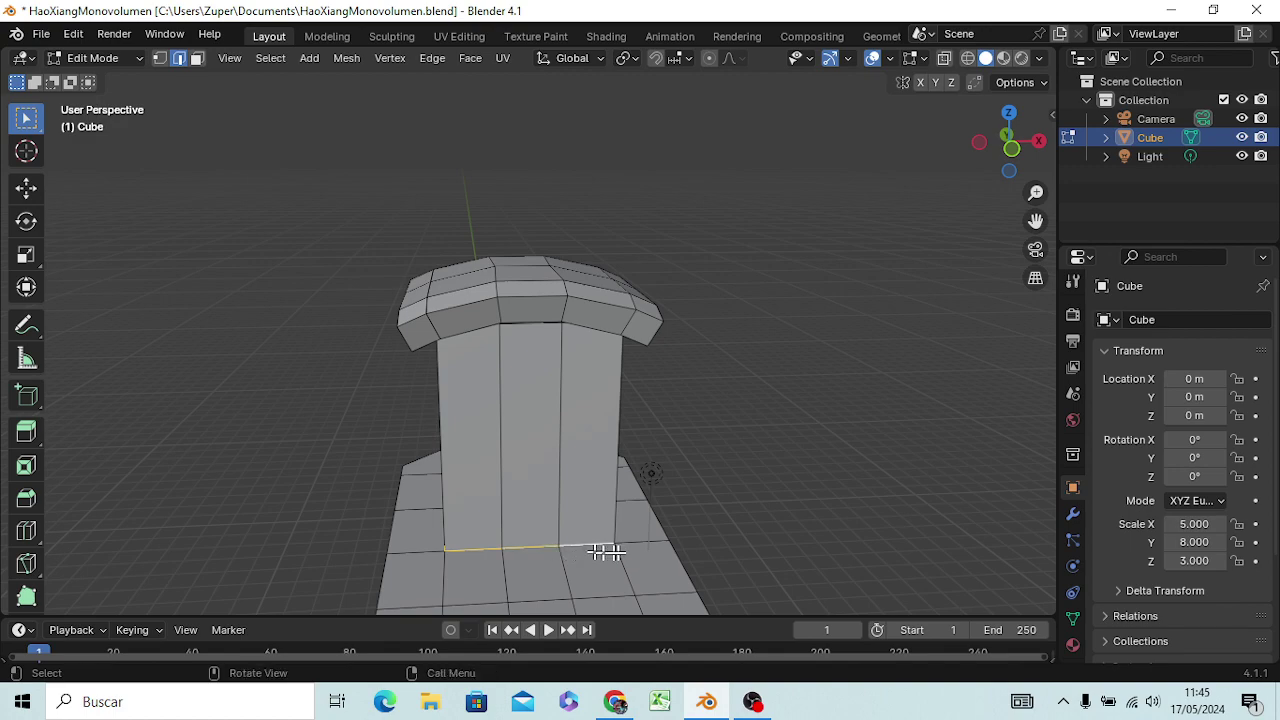
middle_drag(606, 555, 425, 566)
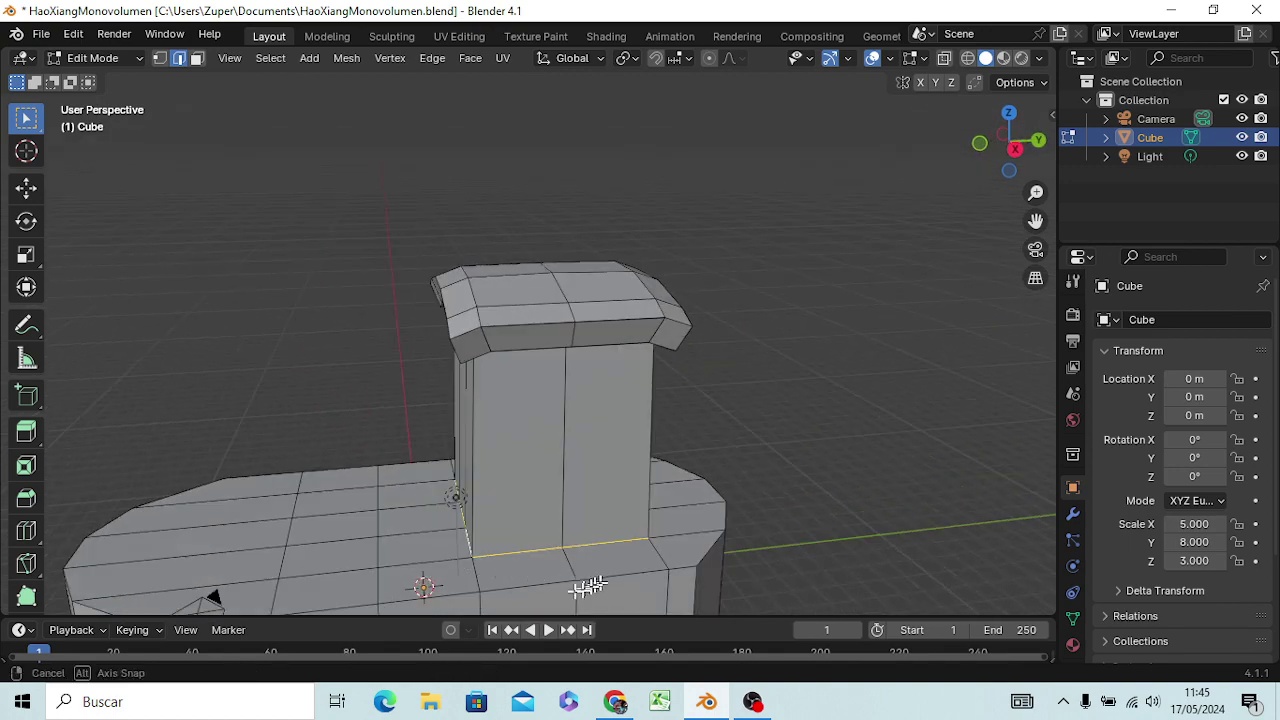
mouse_move(590, 585)
middle_down()
mouse_move(515, 557)
mouse_move(594, 528)
middle_up()
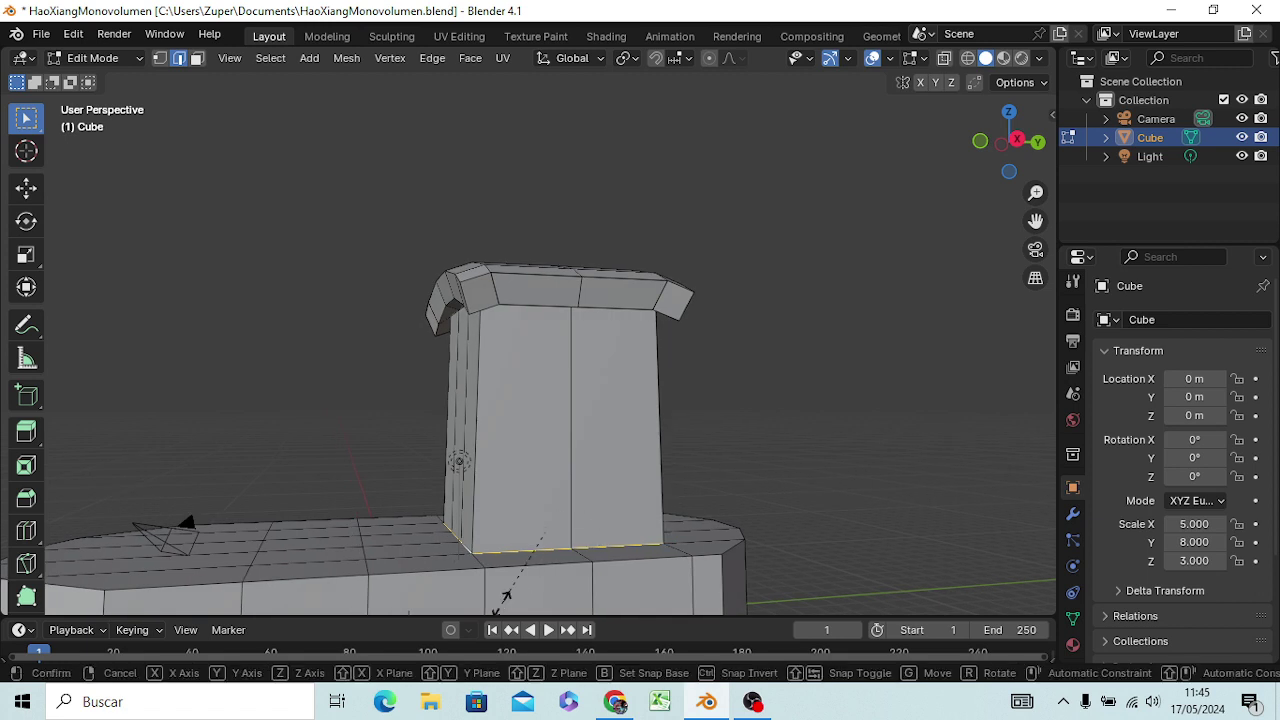
Scale the column's bottom edges up by about 1.14 so its foot flares outward.
key(s)
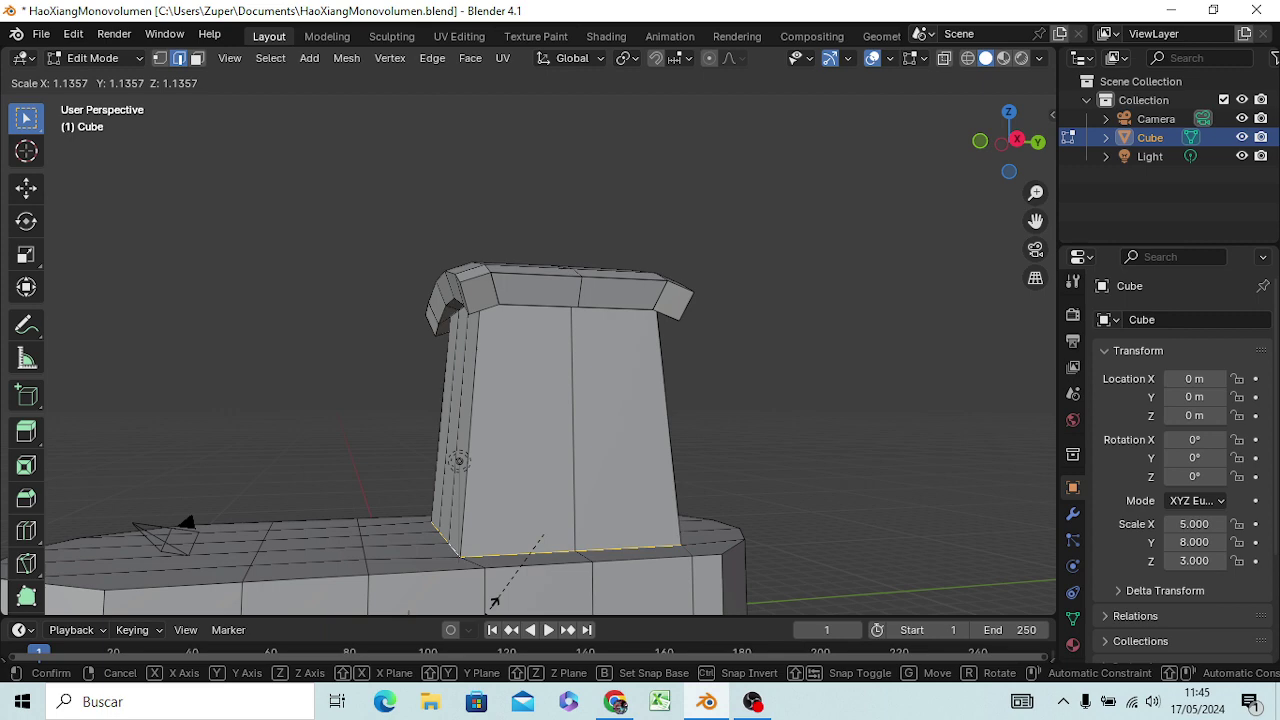
click(490, 609)
mouse_move(495, 609)
middle_down()
mouse_move(690, 66)
mouse_move(831, 69)
mouse_move(567, 61)
mouse_move(503, 80)
mouse_move(491, 609)
mouse_move(474, 606)
middle_up()
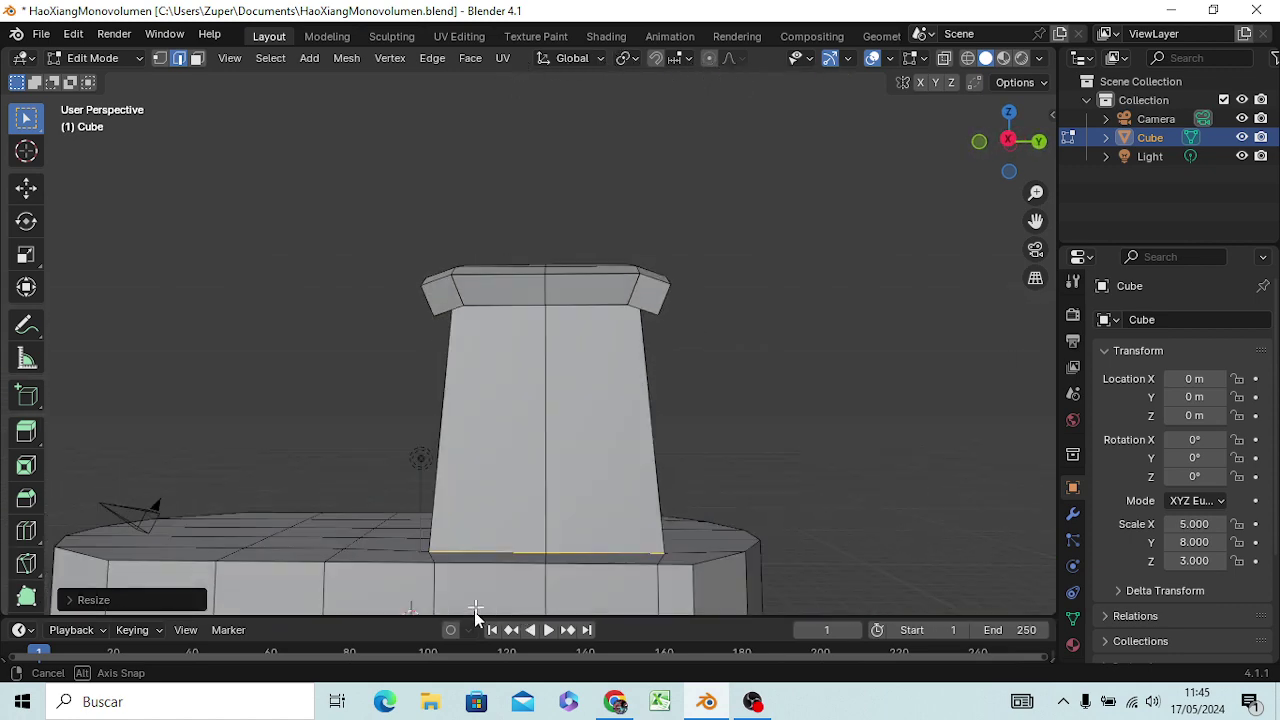
scroll(518, 657, down, 1)
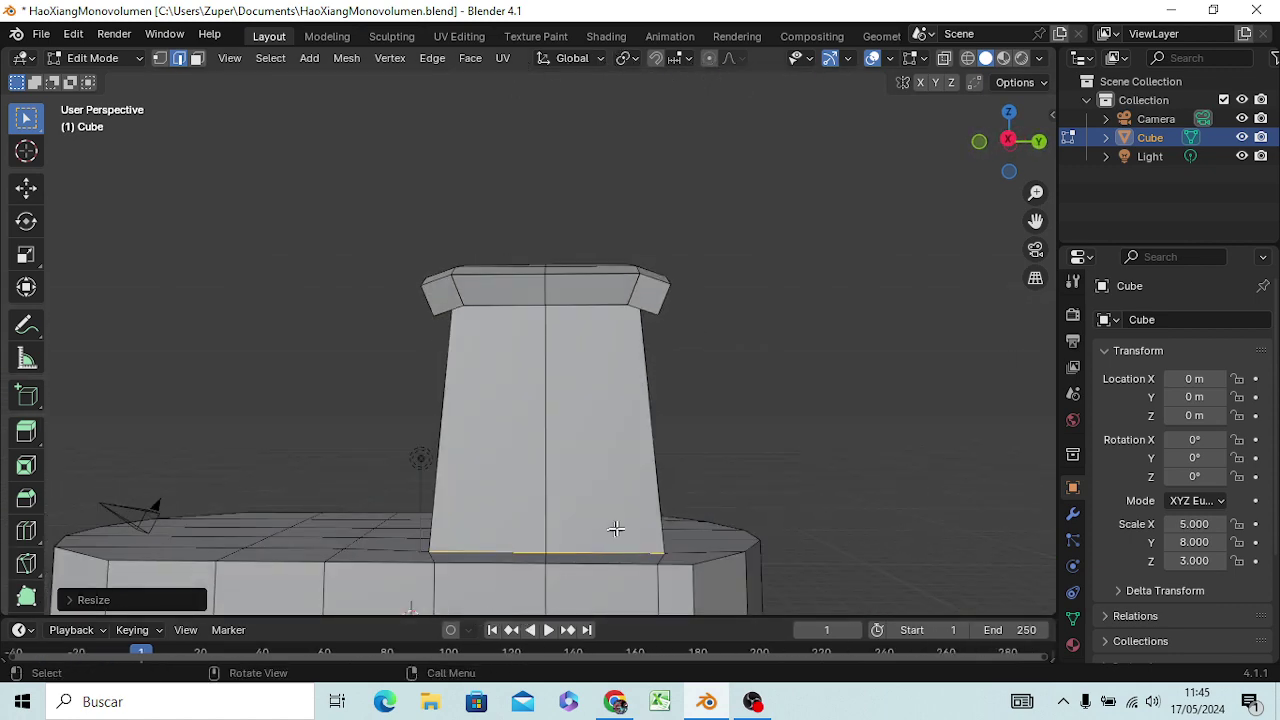
key(KP_1)
Inspect the mesh from the top view, then from the right side view, centred.
key(KP_7)
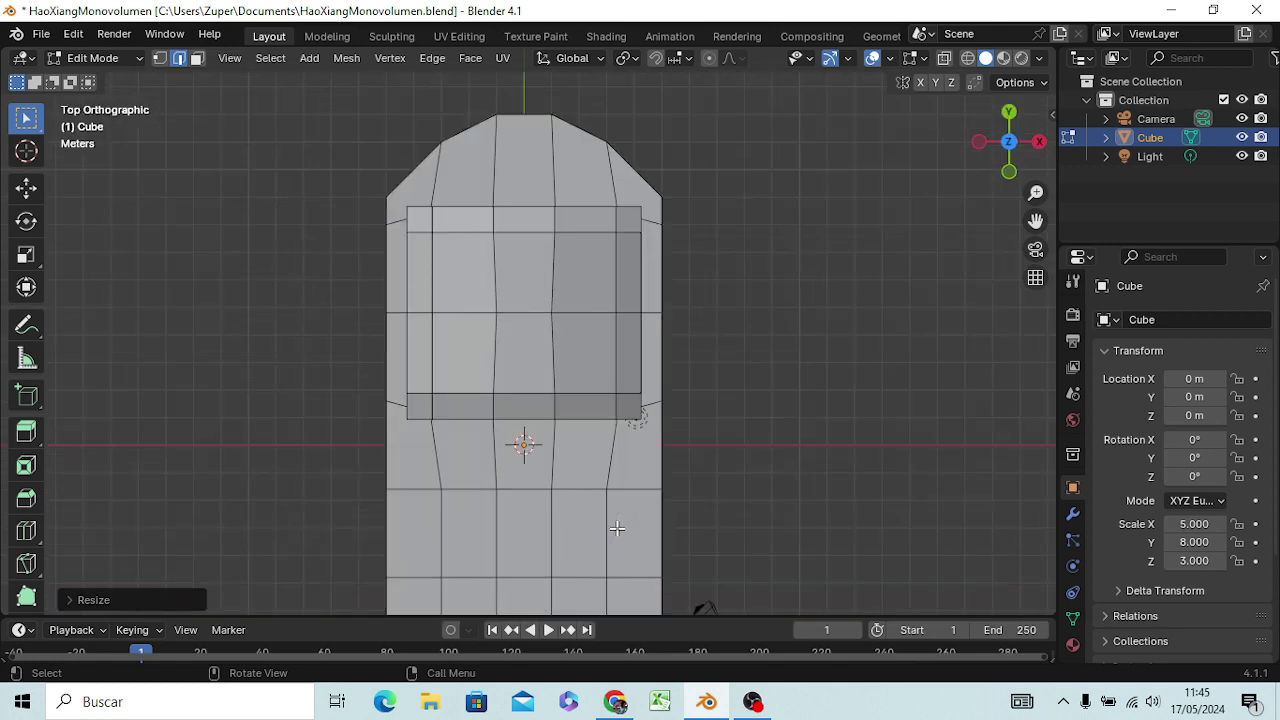
scroll(648, 464, down, 3)
mouse_move(643, 466)
middle_down()
mouse_move(366, 345)
mouse_move(552, 306)
mouse_move(475, 241)
middle_up()
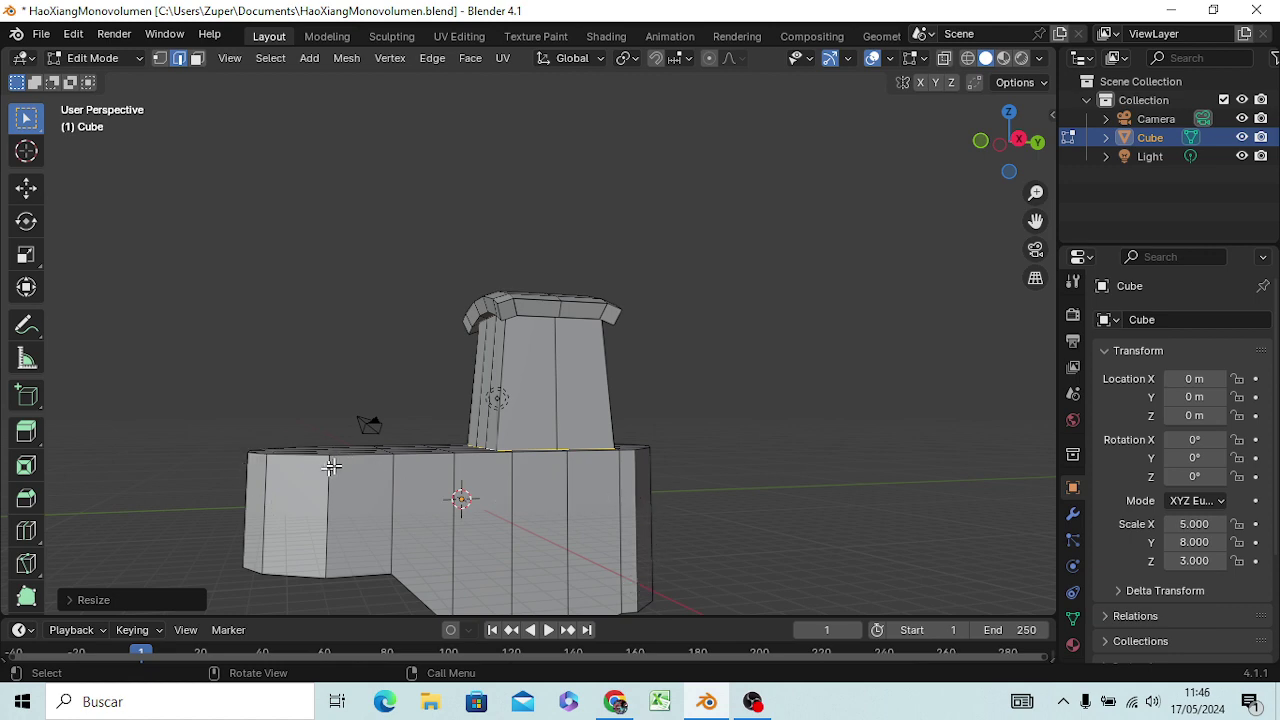
mouse_move(332, 466)
middle_down()
mouse_move(530, 373)
mouse_move(414, 354)
mouse_move(337, 423)
mouse_move(555, 424)
mouse_move(443, 423)
mouse_move(209, 491)
mouse_move(312, 467)
mouse_move(313, 453)
middle_up()
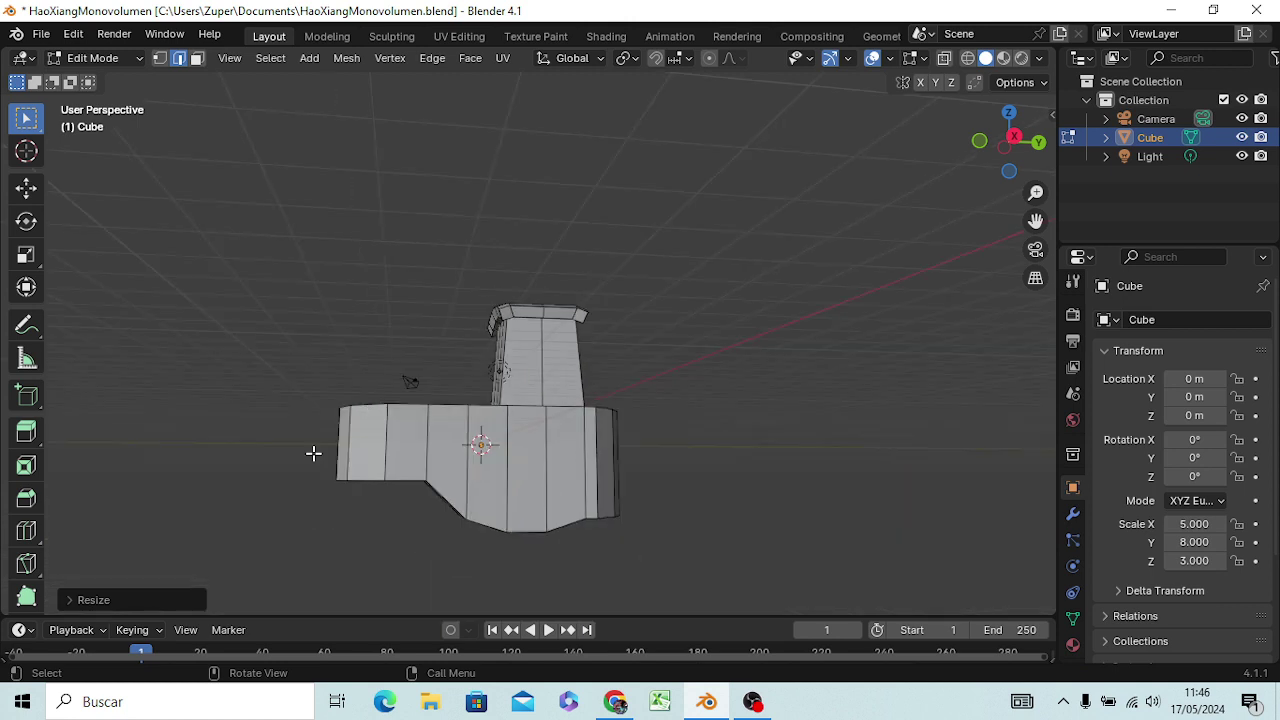
key(KP_3)
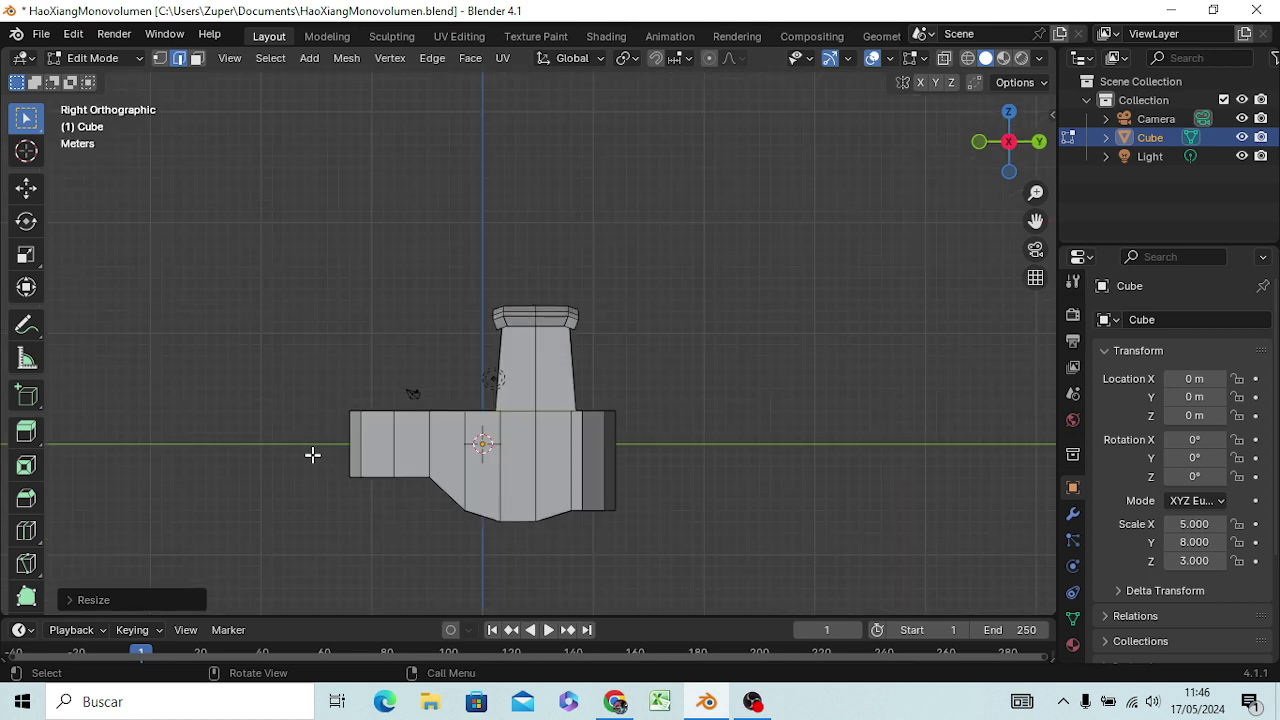
scroll(468, 443, up, 3)
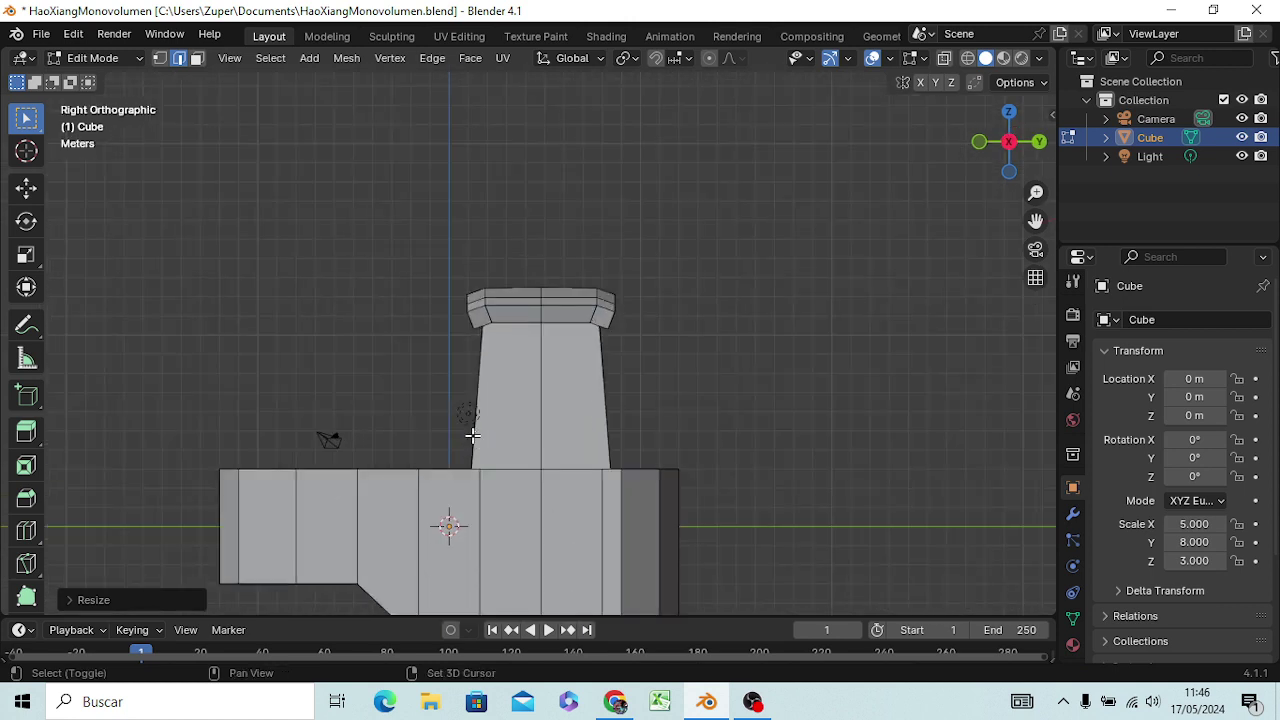
mouse_move(472, 425)
shift+middle_down()
mouse_move(486, 423)
mouse_move(608, 214)
mouse_move(563, 237)
mouse_move(562, 255)
shift+middle_up()
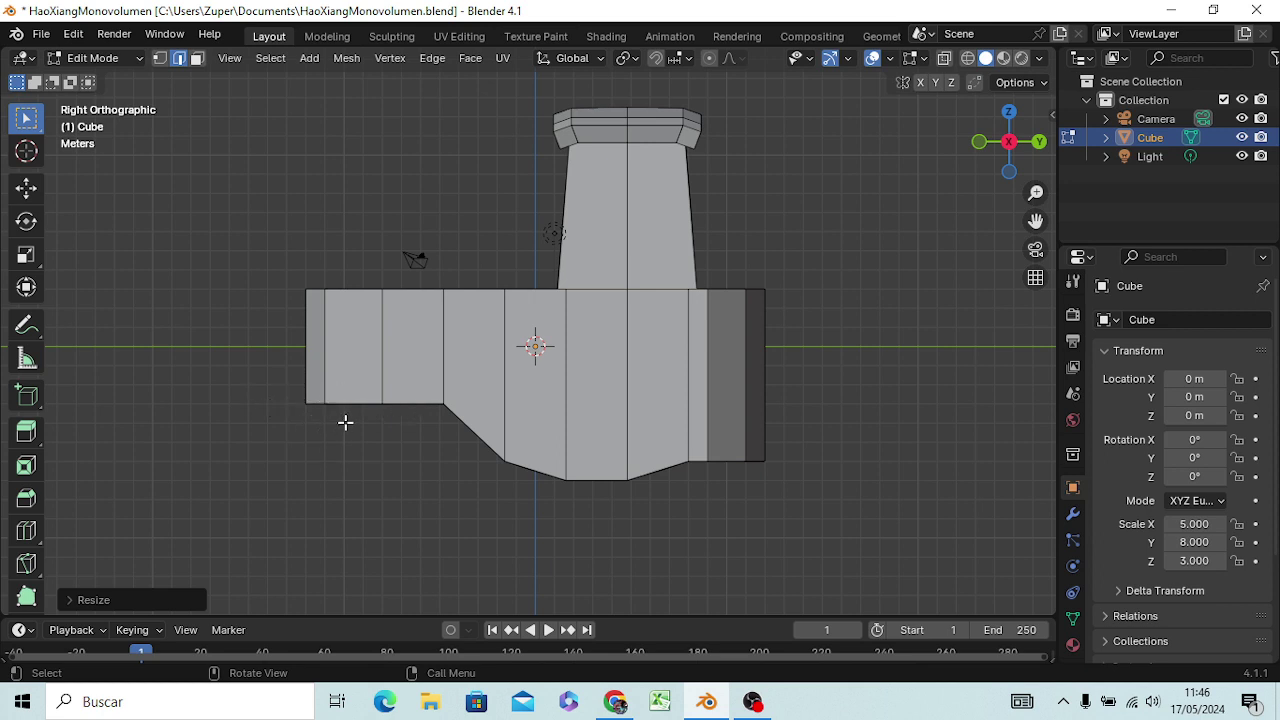
Switch to wireframe and raise the base's bottom-left vertices about 3 m along Z.
key(z)
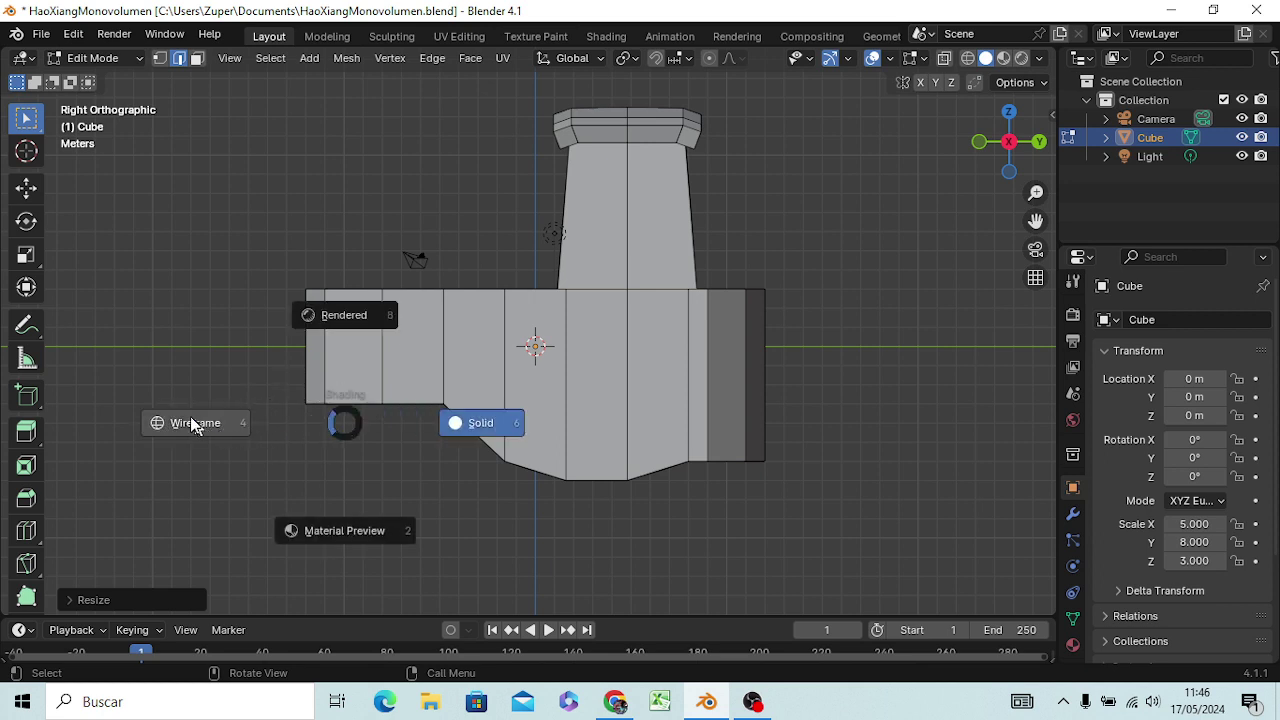
click(191, 423)
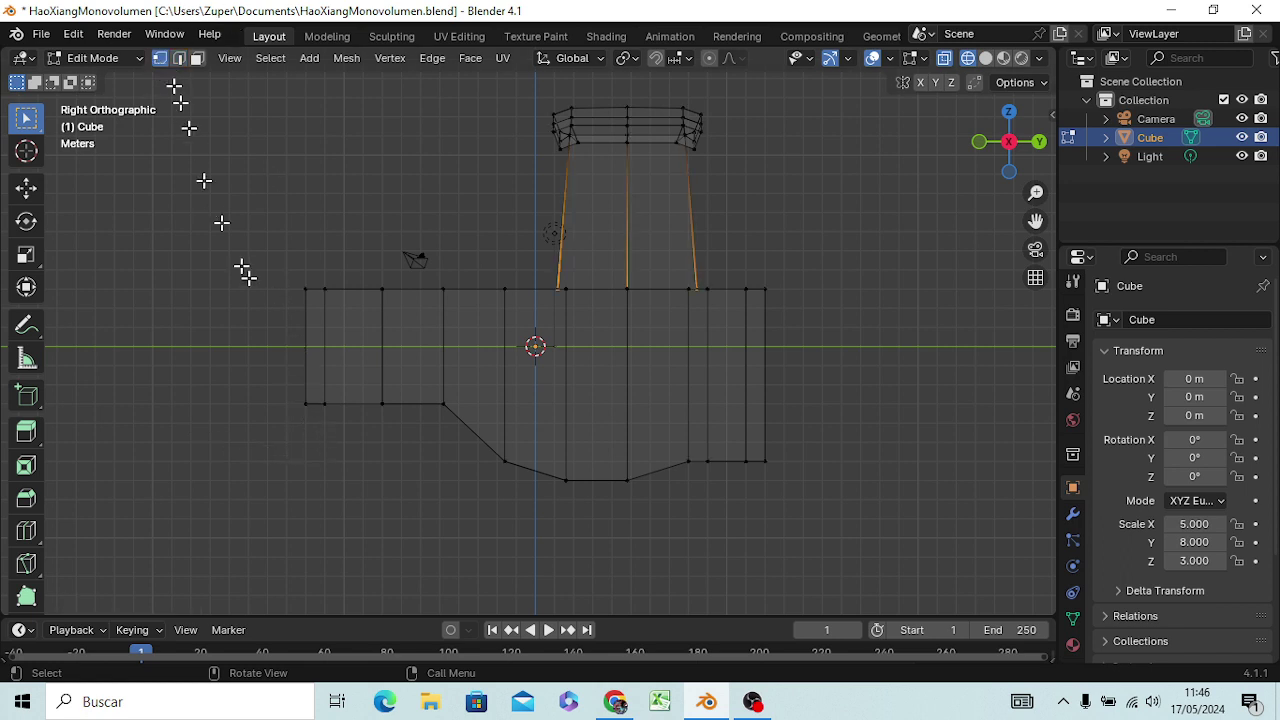
drag(292, 390, 329, 420)
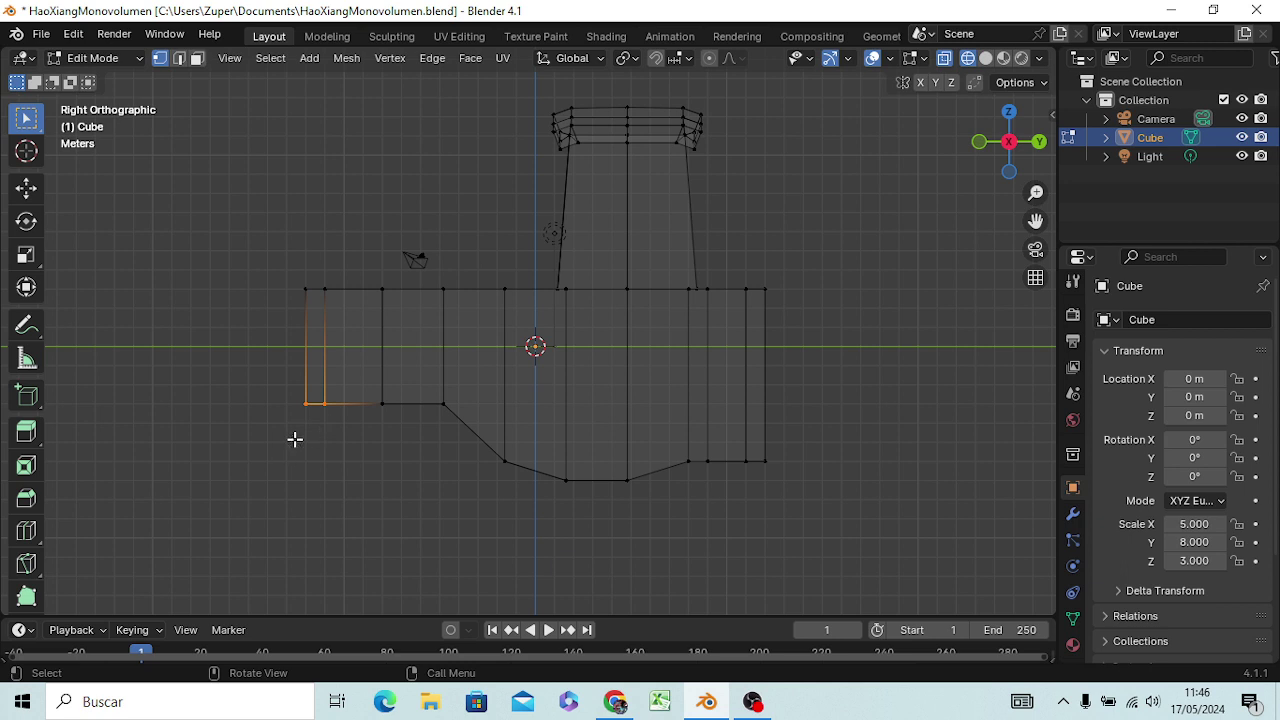
key(g)
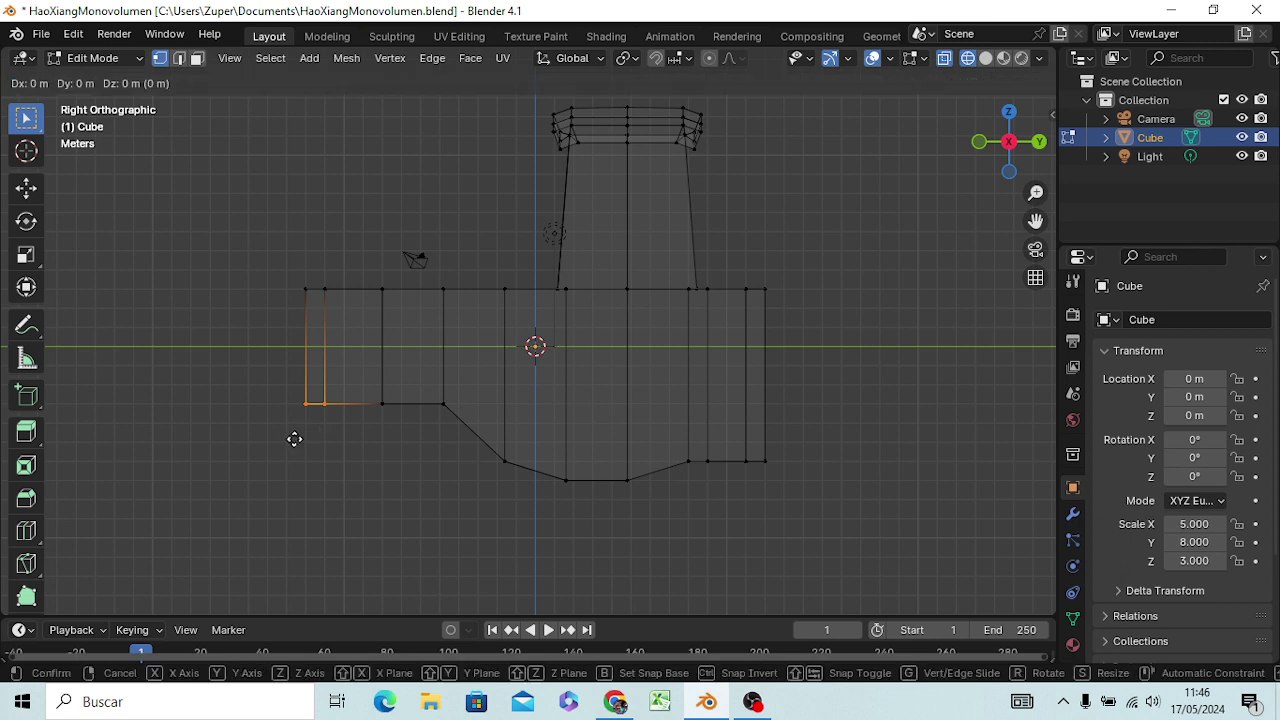
key(z)
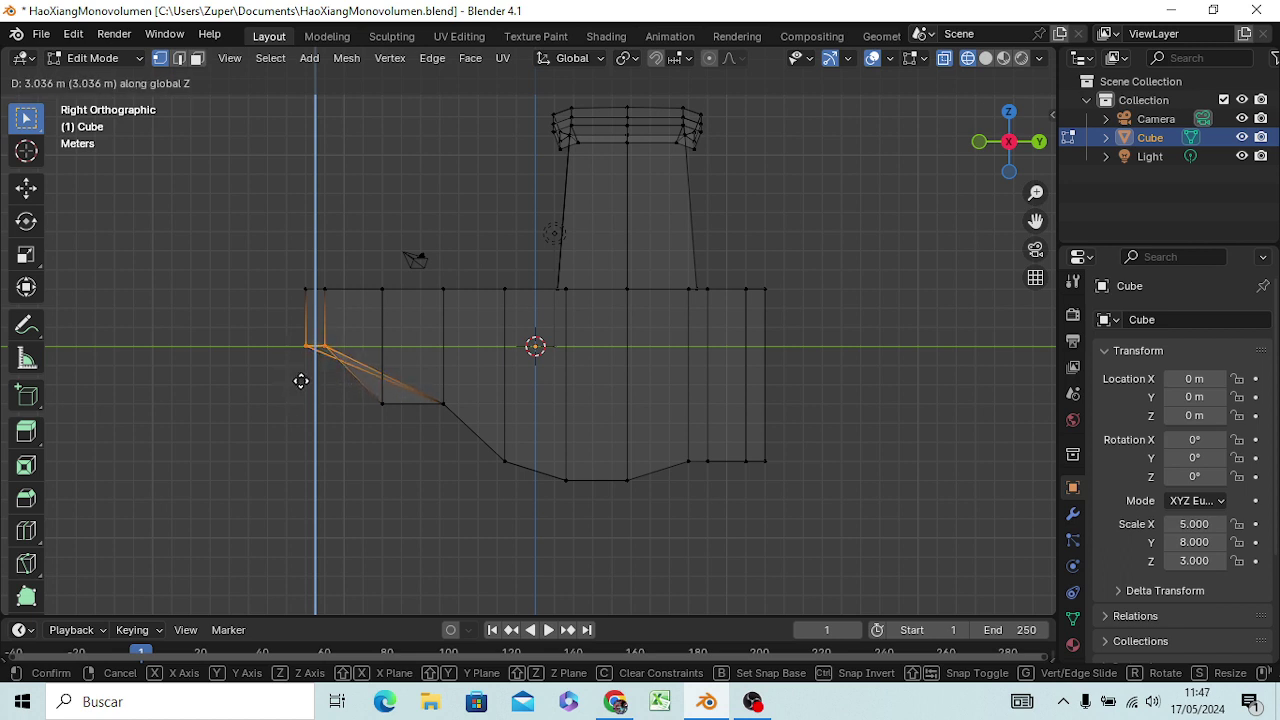
click(300, 382)
mouse_move(289, 463)
middle_down()
mouse_move(343, 467)
mouse_move(411, 446)
mouse_move(350, 449)
mouse_move(426, 409)
middle_up()
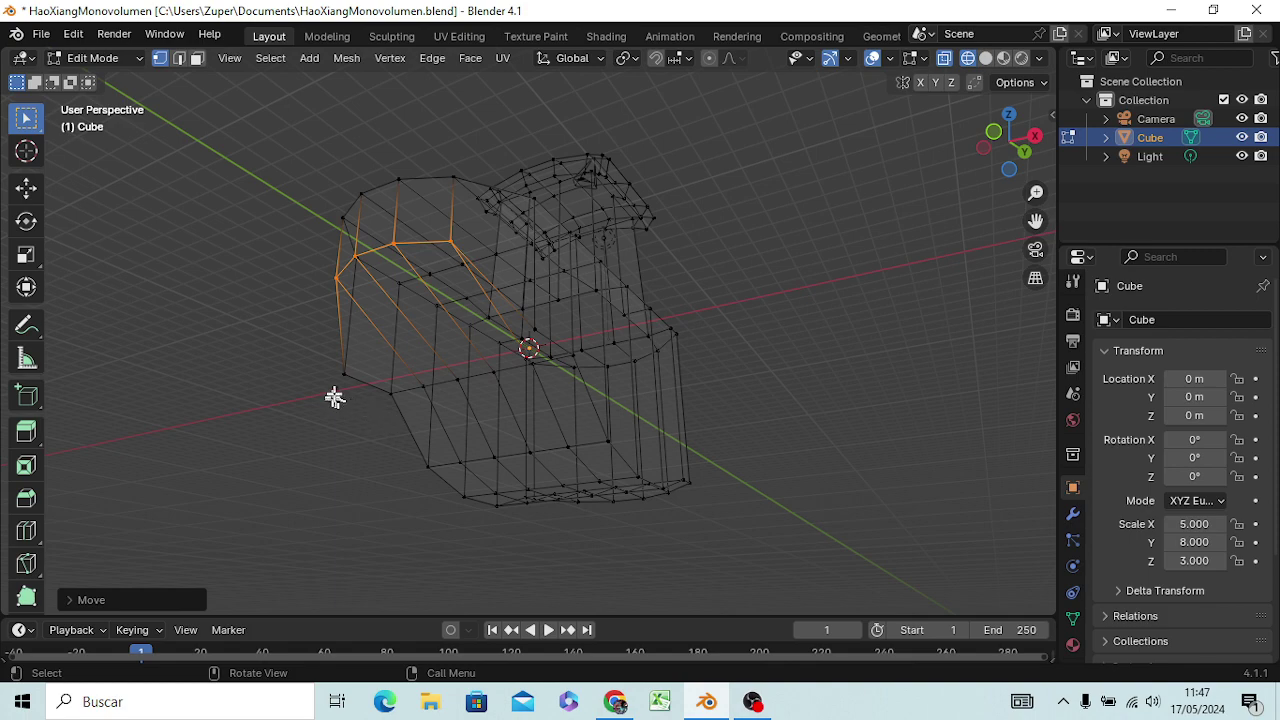
Add another left-end vertical edge to the selection and move those vertices along Z.
mouse_move(348, 397)
middle_down()
mouse_move(354, 414)
mouse_move(320, 440)
mouse_move(253, 481)
mouse_move(223, 486)
mouse_move(229, 474)
middle_up()
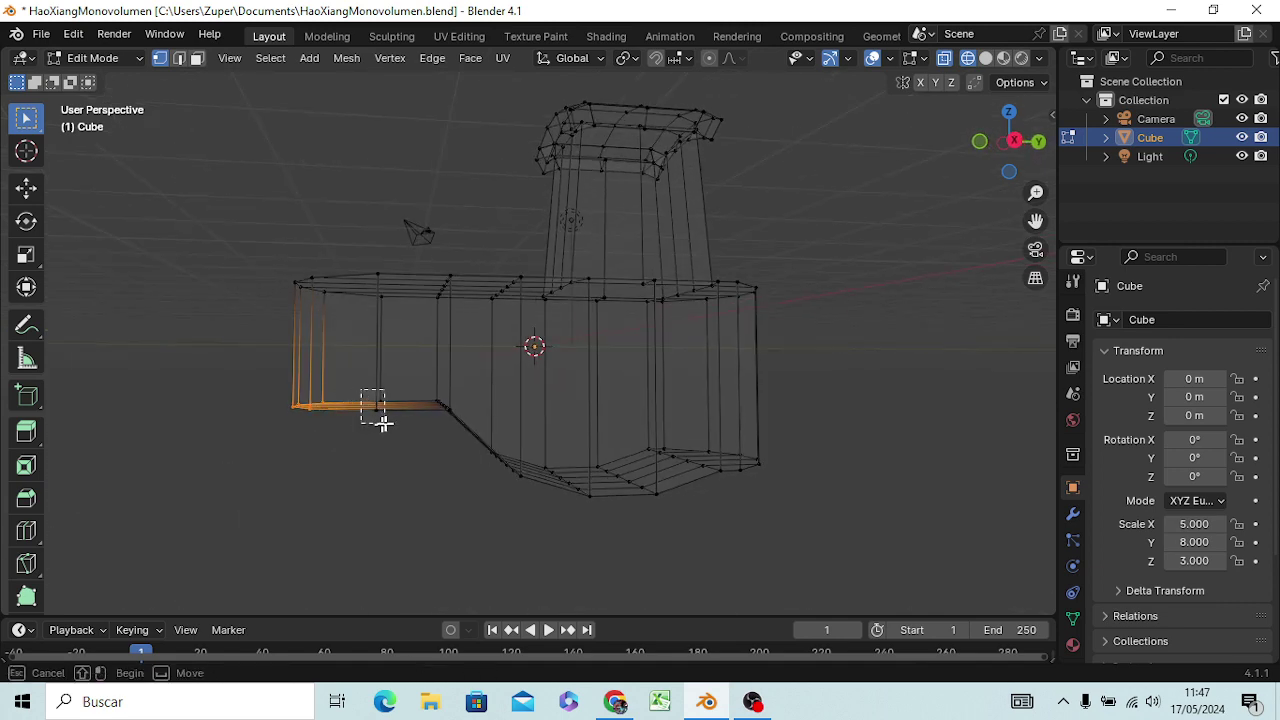
shift+click(384, 418)
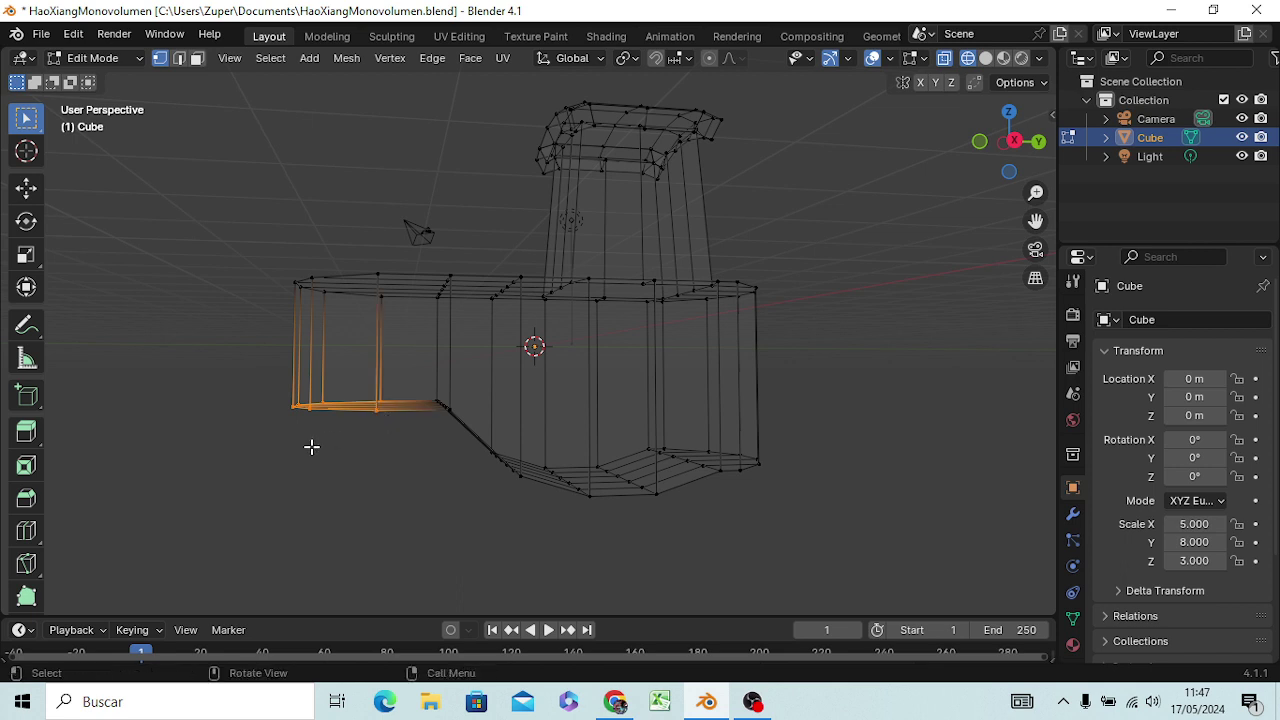
key(g)
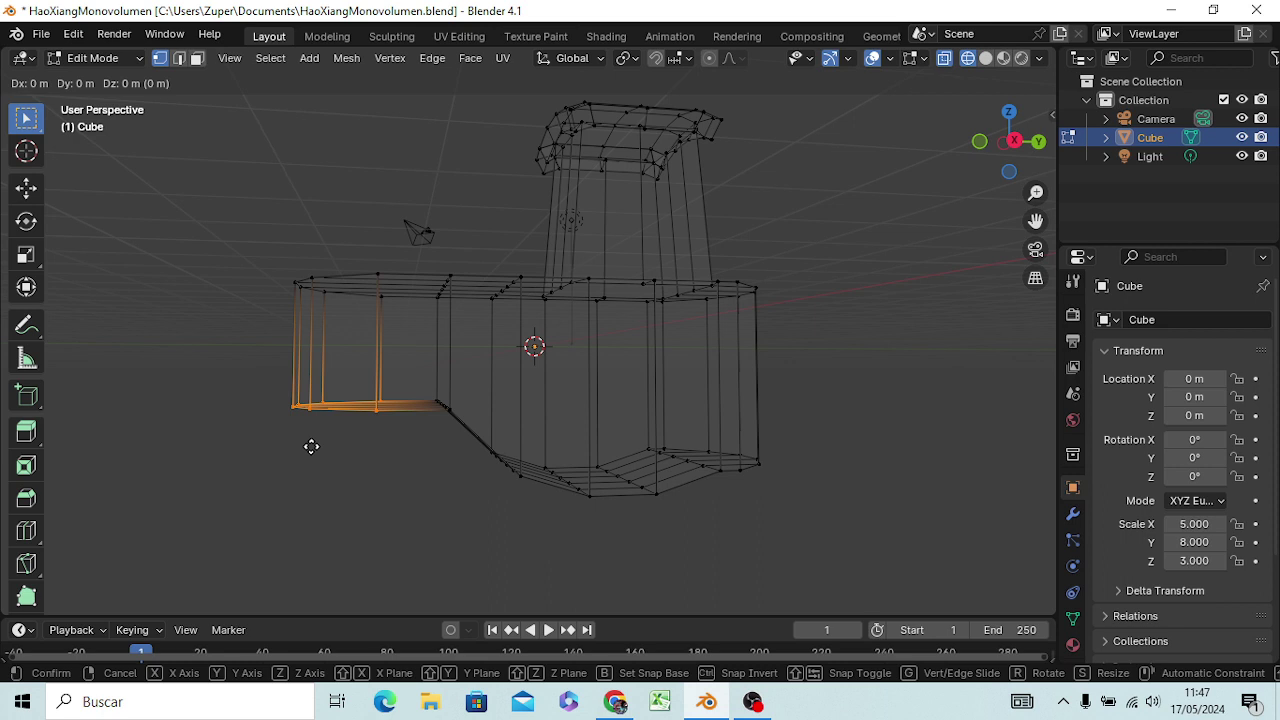
key(z)
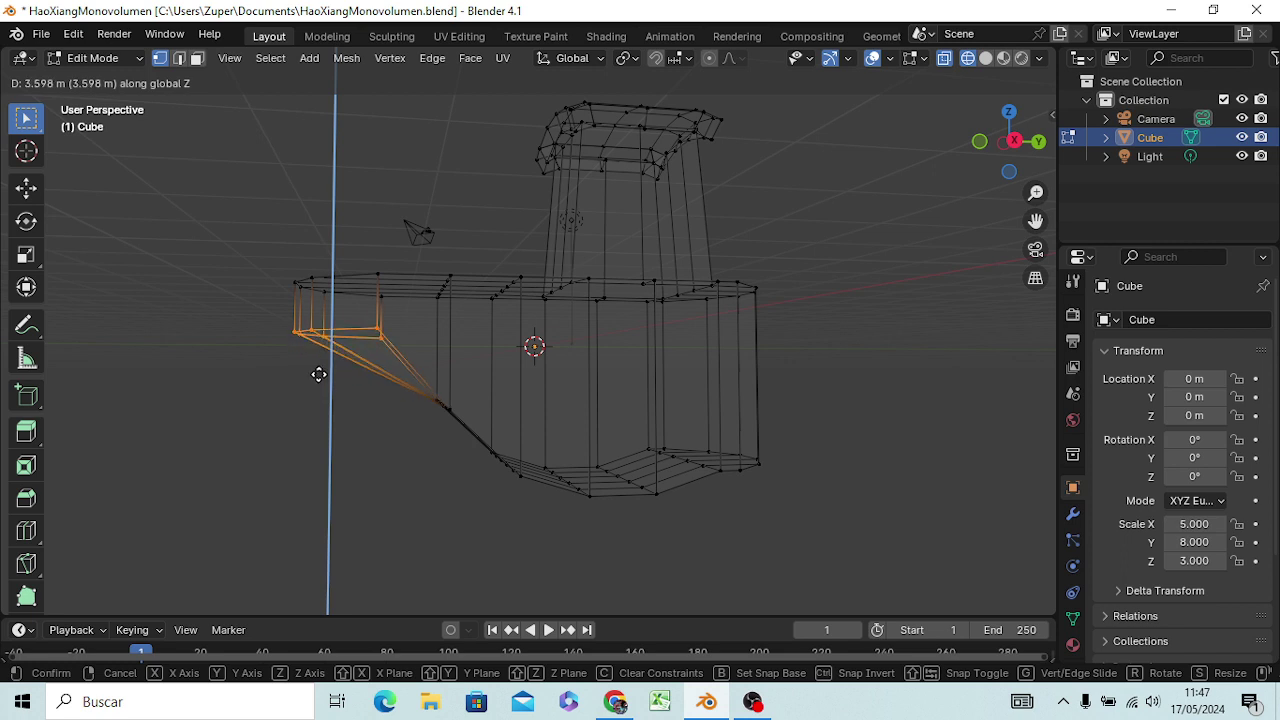
click(318, 374)
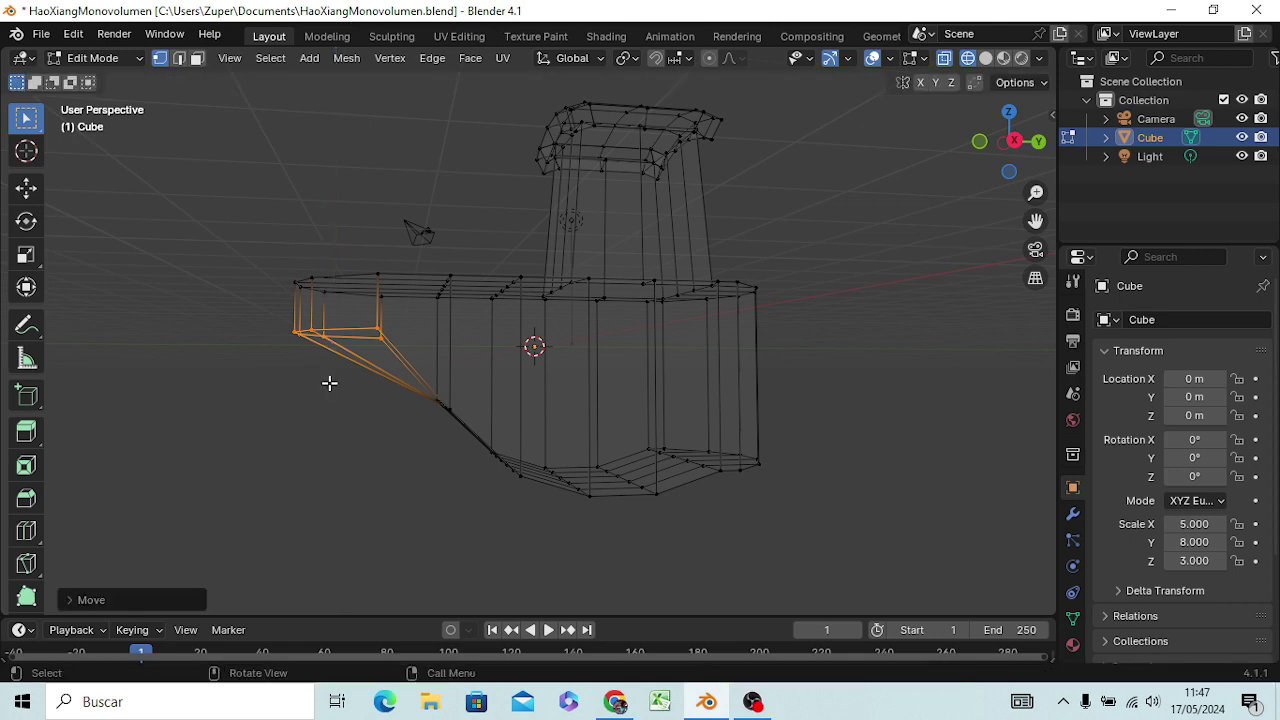
In right view, lower the left-end vertices along Z to the base's midline, then deselect.
key(KP_1)
key(KP_3)
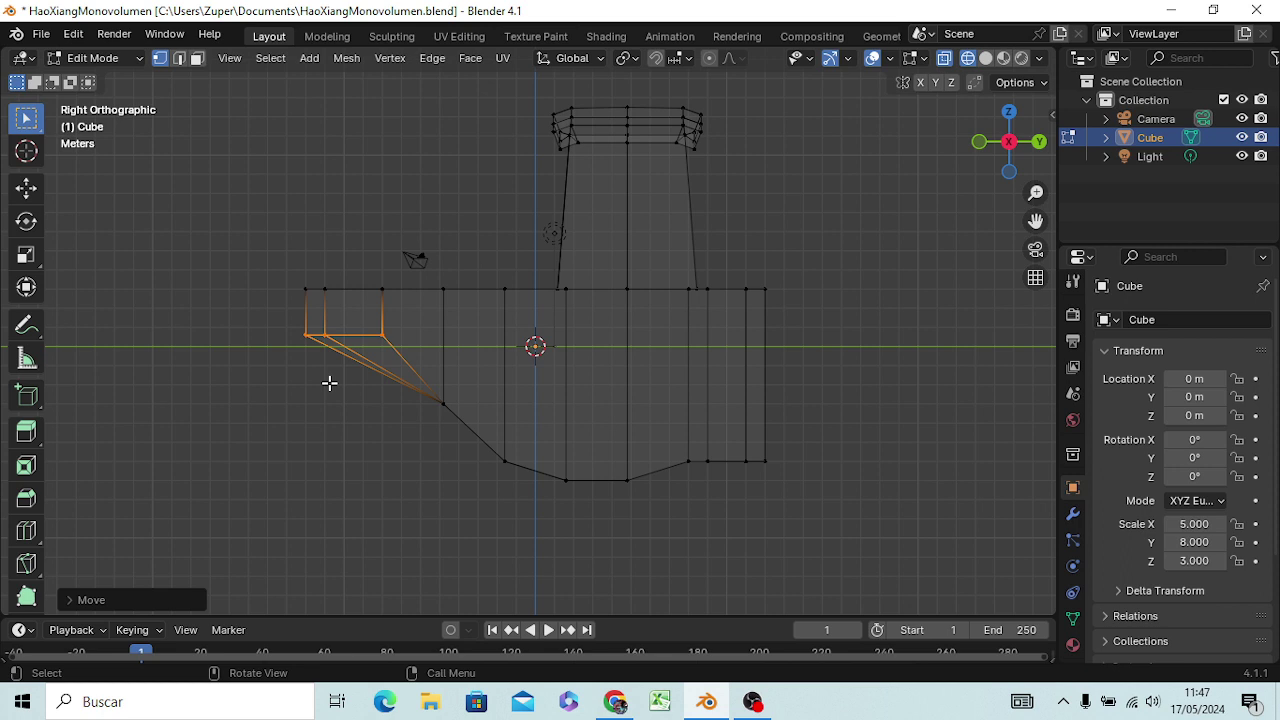
key(g)
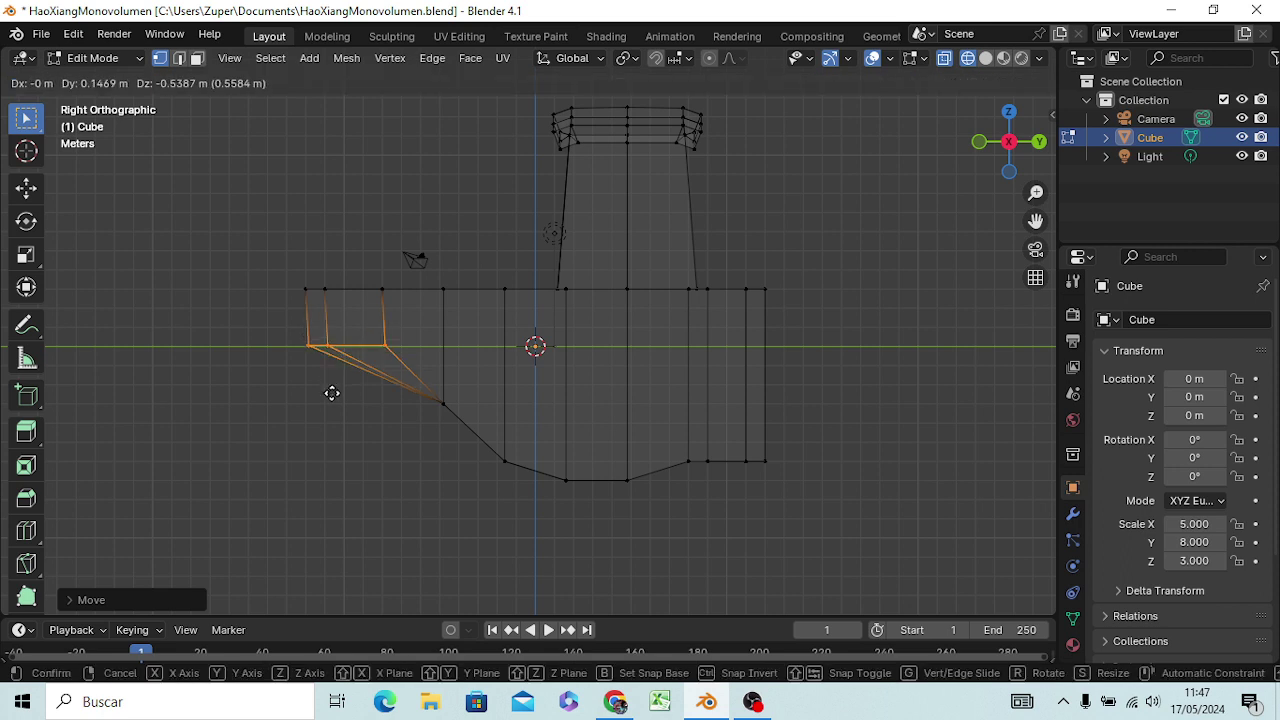
key(z)
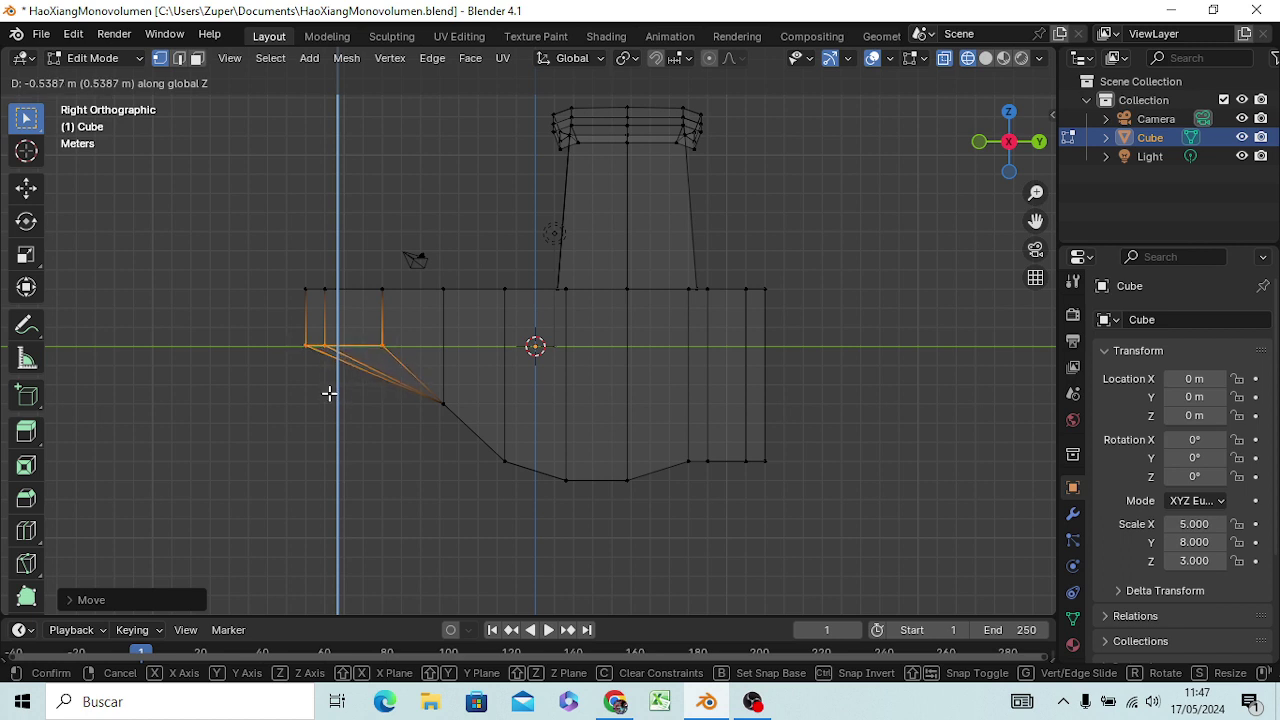
click(329, 393)
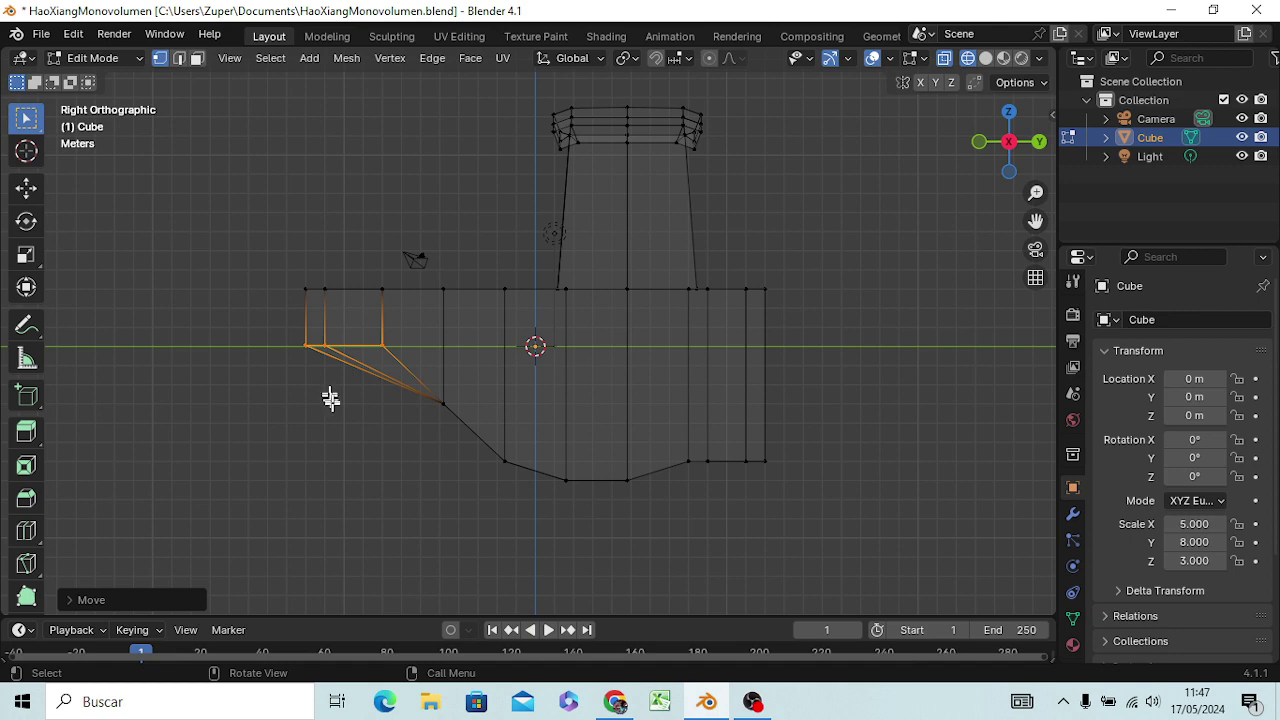
click(404, 530)
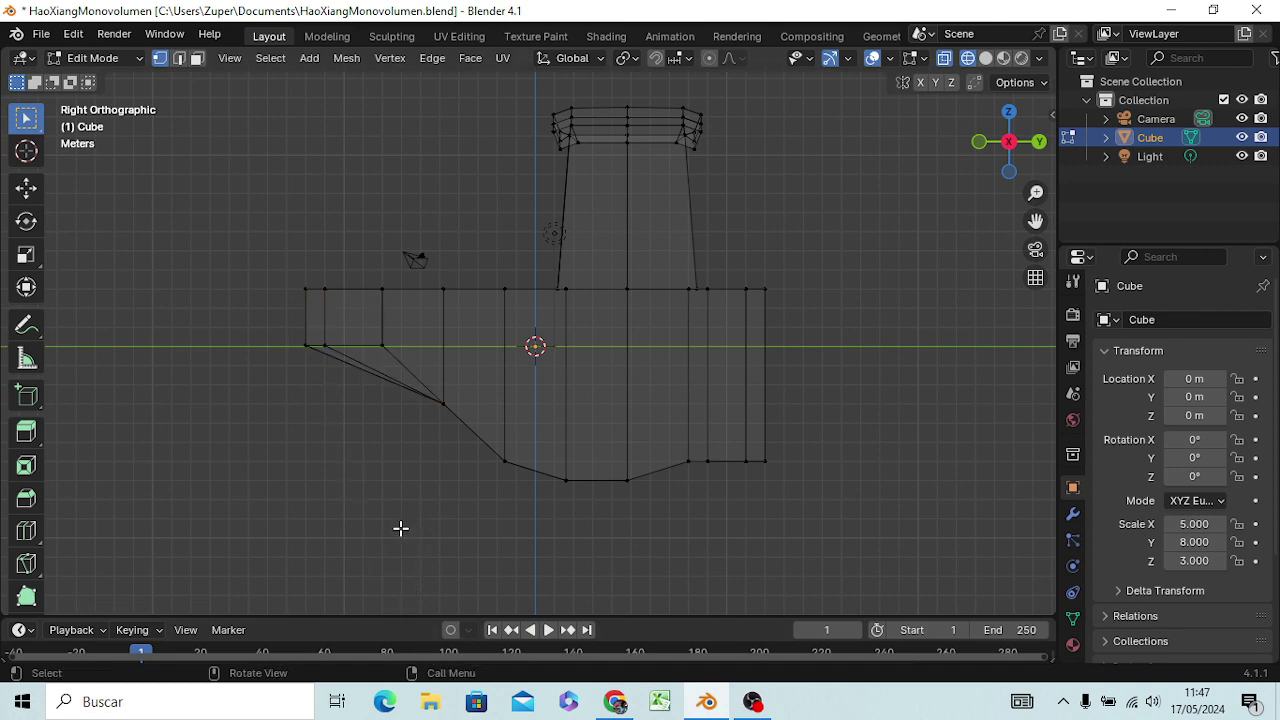
Raise one vertex on the base's sloped underside slightly along Z.
mouse_move(400, 528)
middle_down()
mouse_move(509, 498)
mouse_move(558, 527)
mouse_move(486, 551)
mouse_move(429, 551)
mouse_move(429, 523)
mouse_move(434, 537)
middle_up()
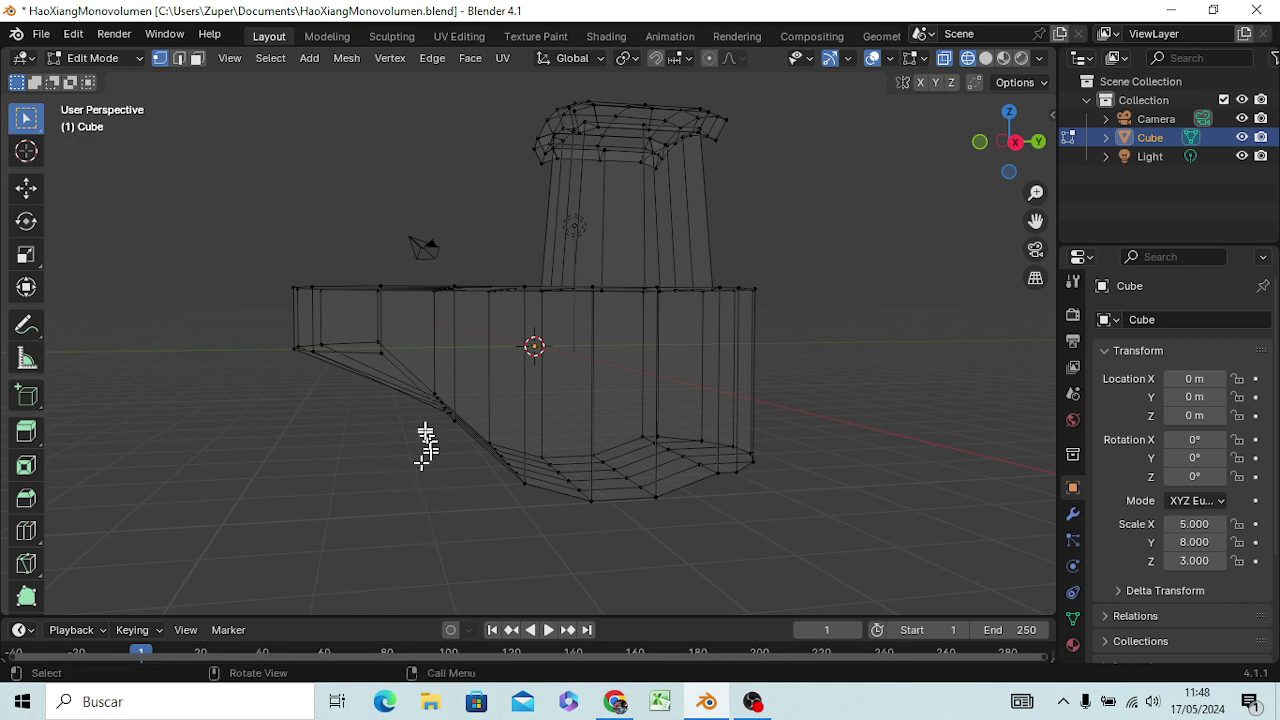
click(379, 348)
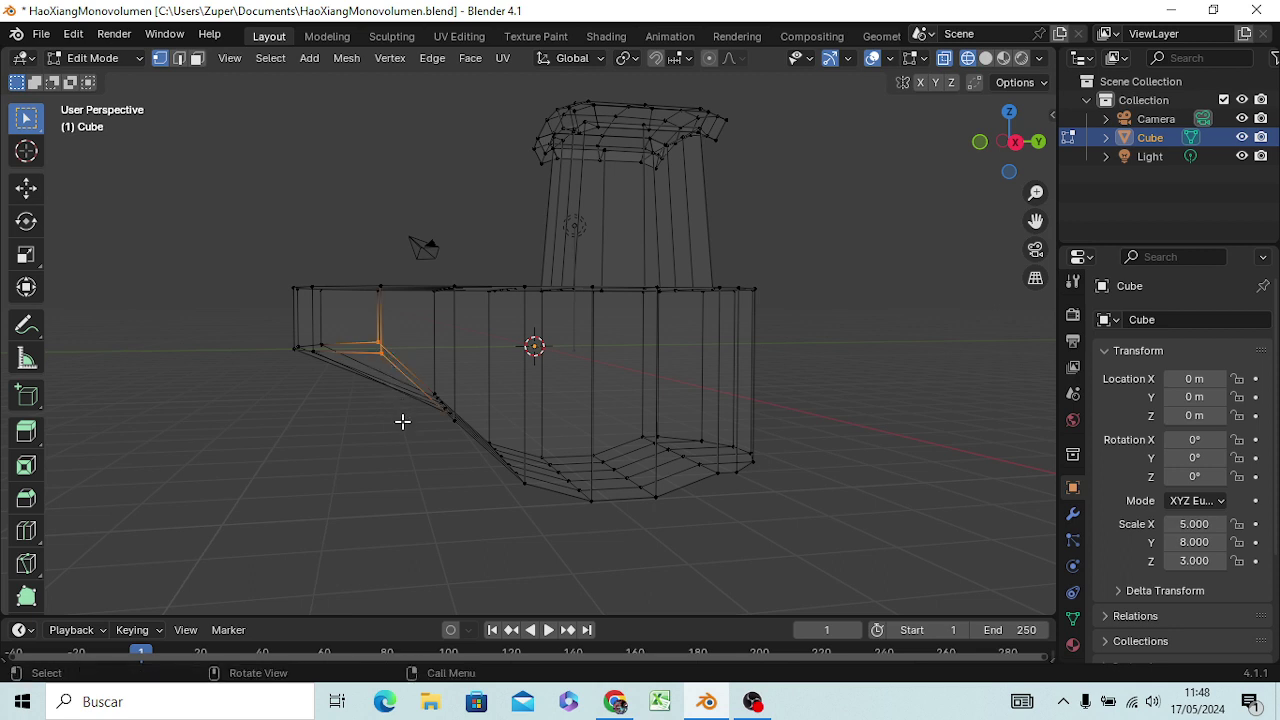
key(g)
key(z)
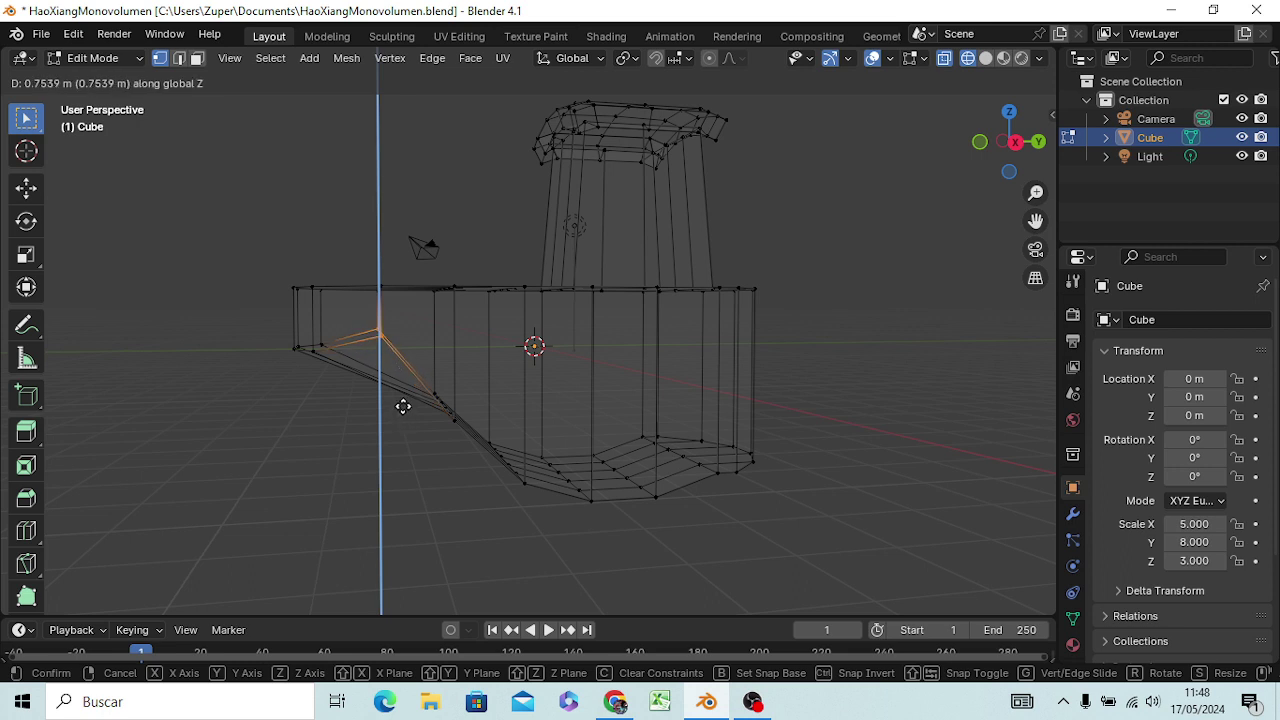
click(403, 406)
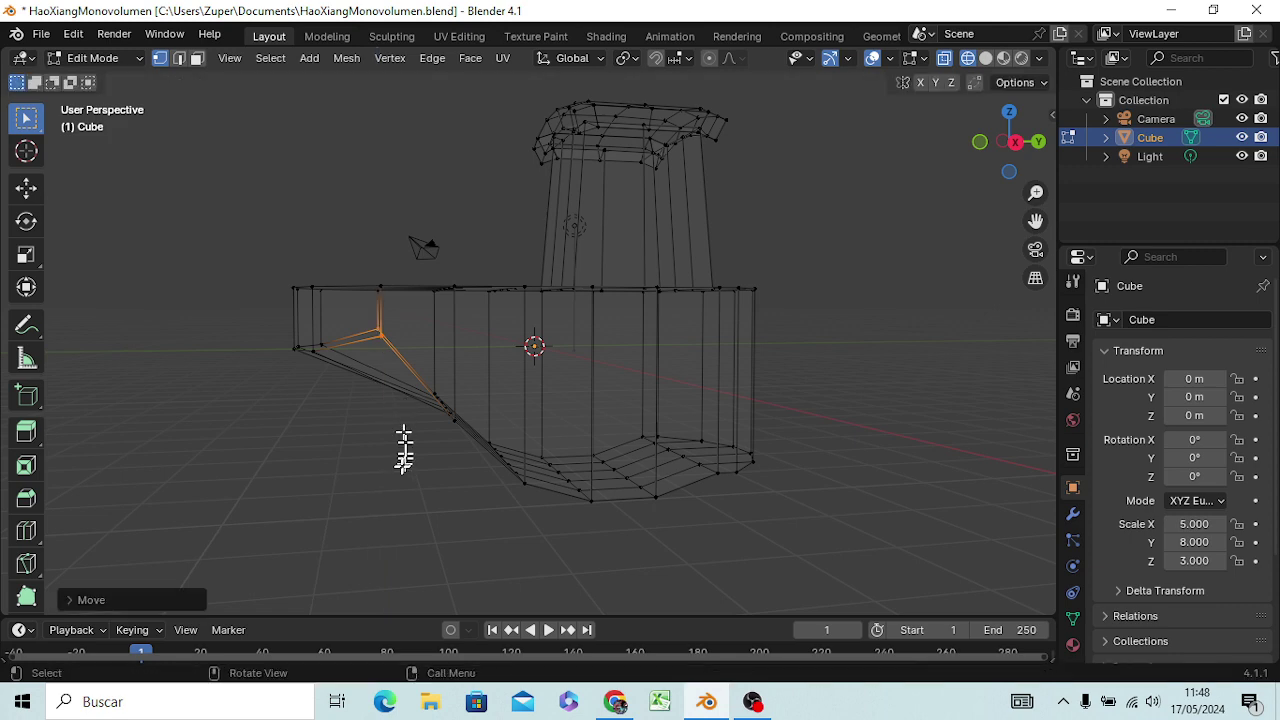
Try moving a second slope vertex along Z, then undo that move.
mouse_move(400, 480)
middle_down()
mouse_move(310, 478)
mouse_move(345, 395)
middle_up()
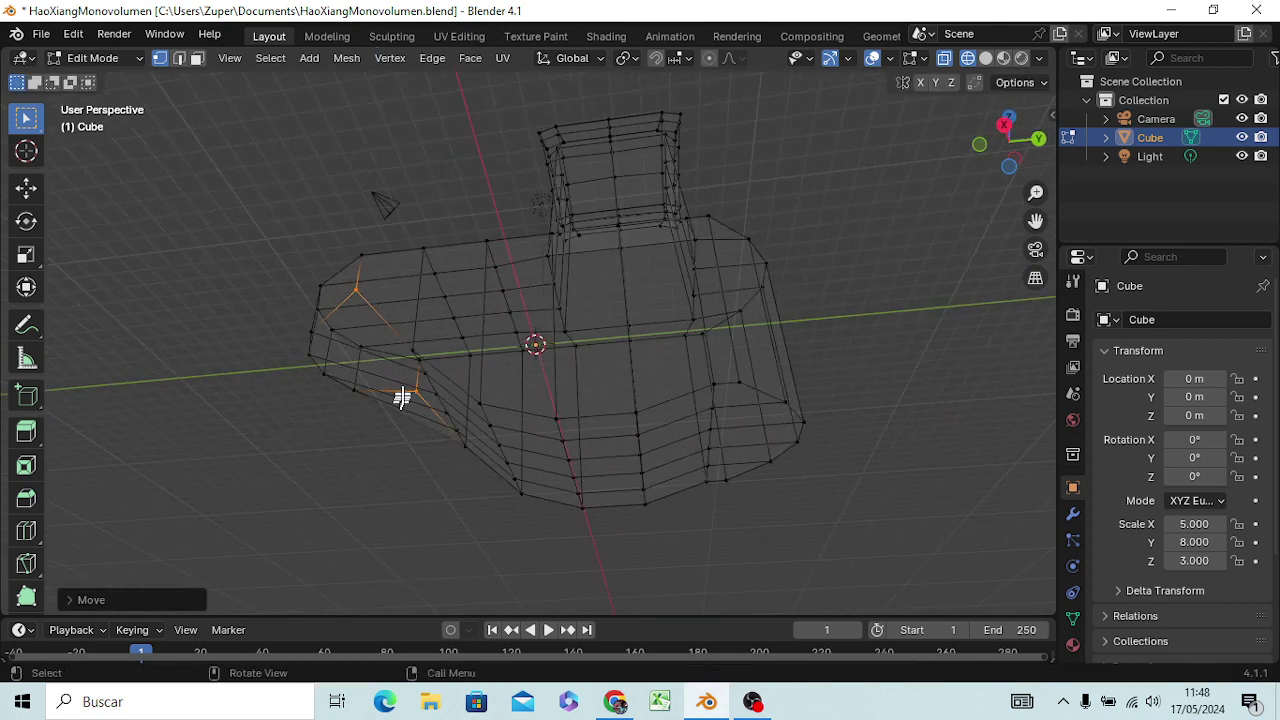
click(413, 352)
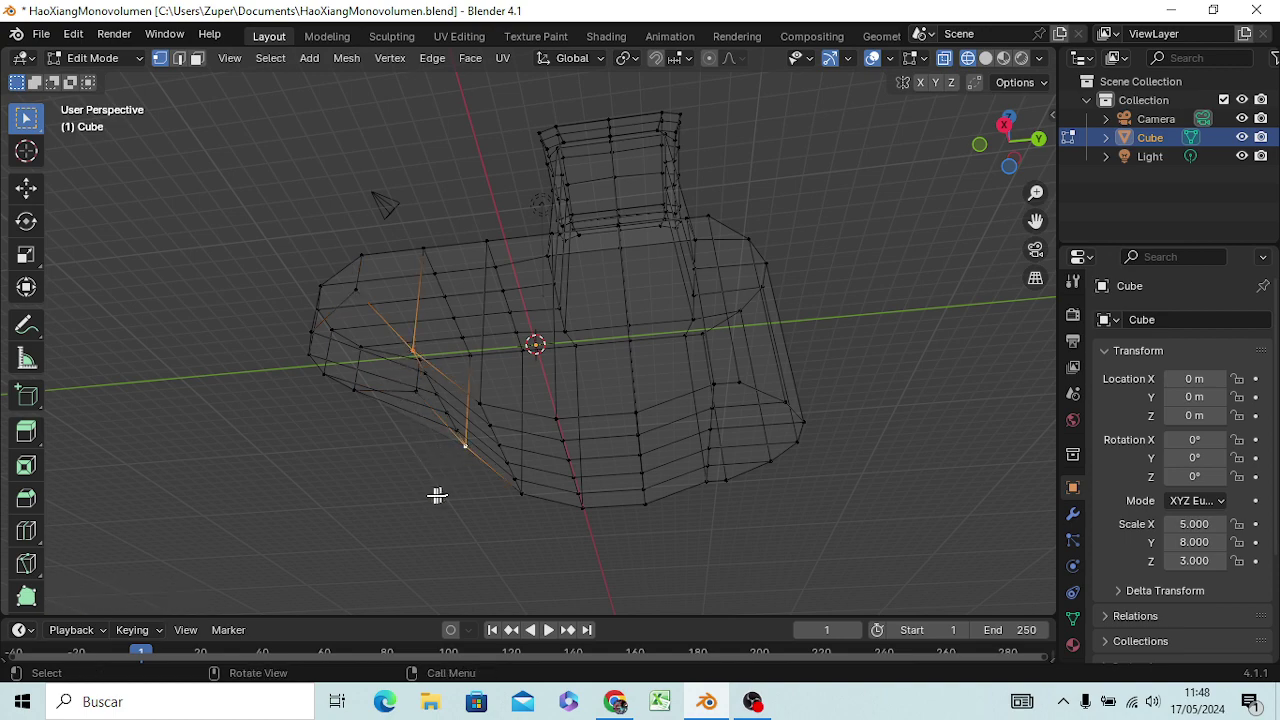
middle_drag(394, 477, 423, 551)
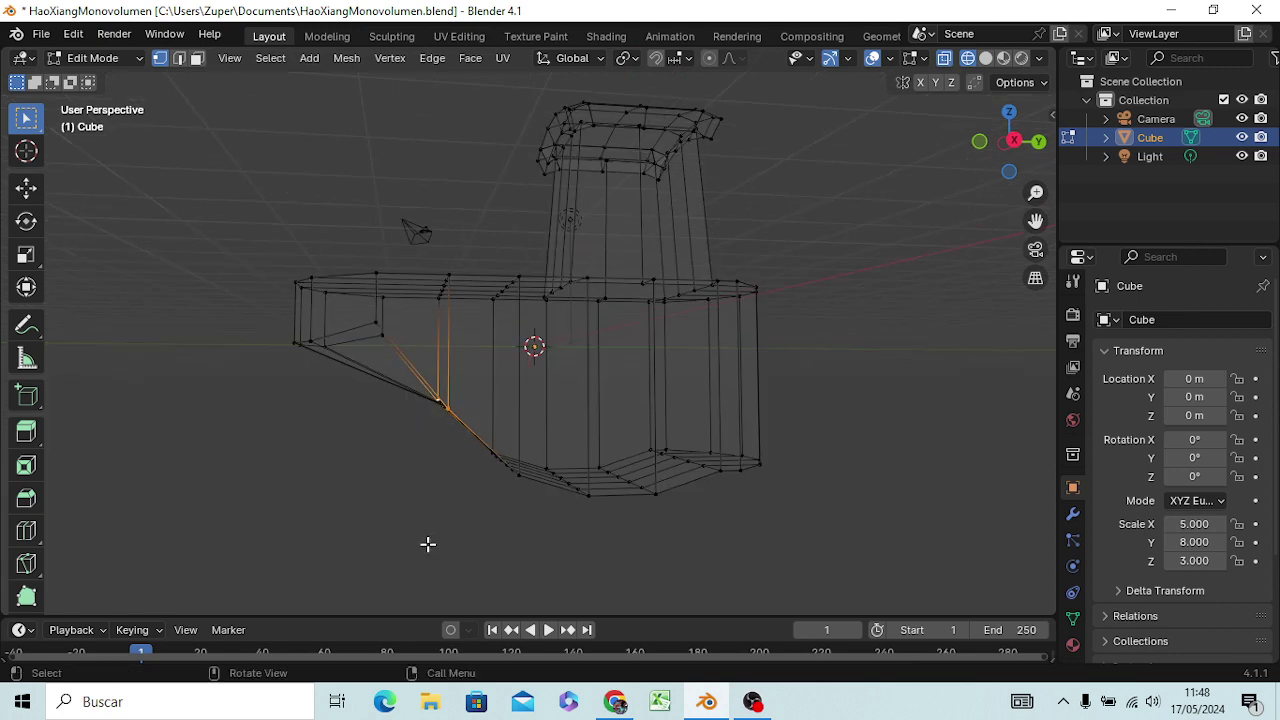
key(g)
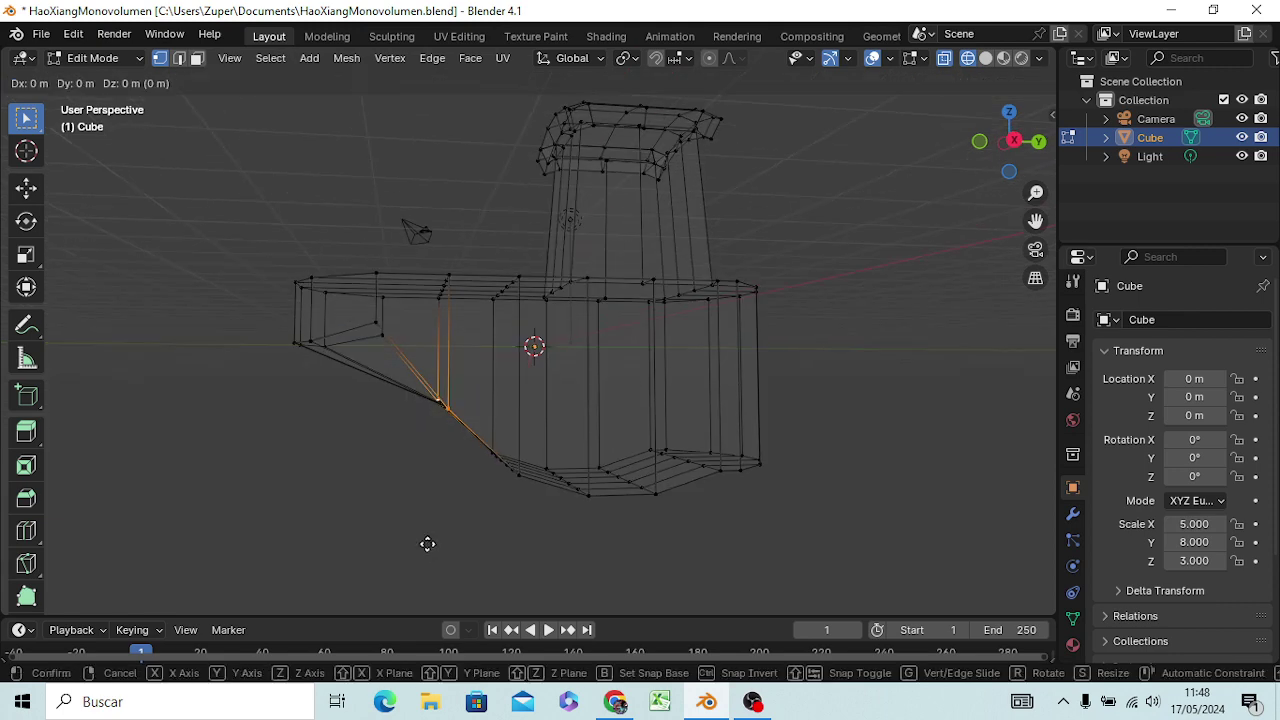
key(z)
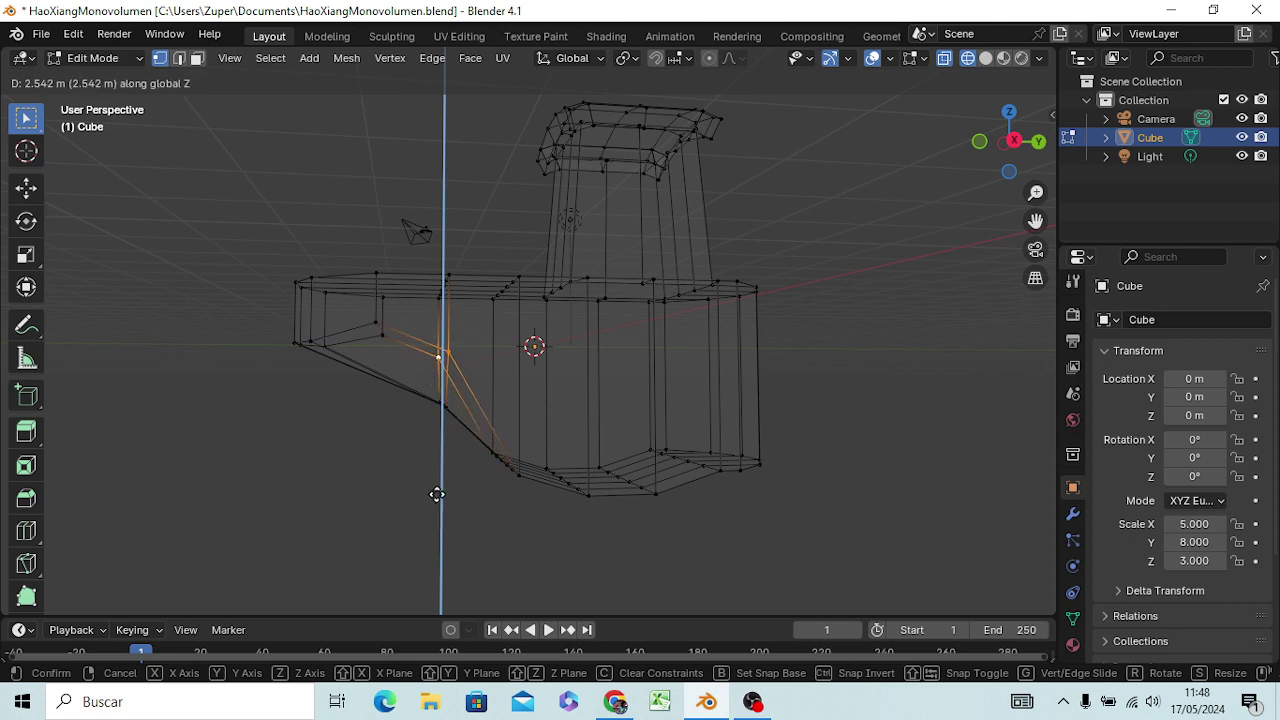
click(437, 494)
mouse_move(357, 540)
middle_down()
mouse_move(316, 567)
mouse_move(274, 571)
mouse_move(317, 551)
middle_up()
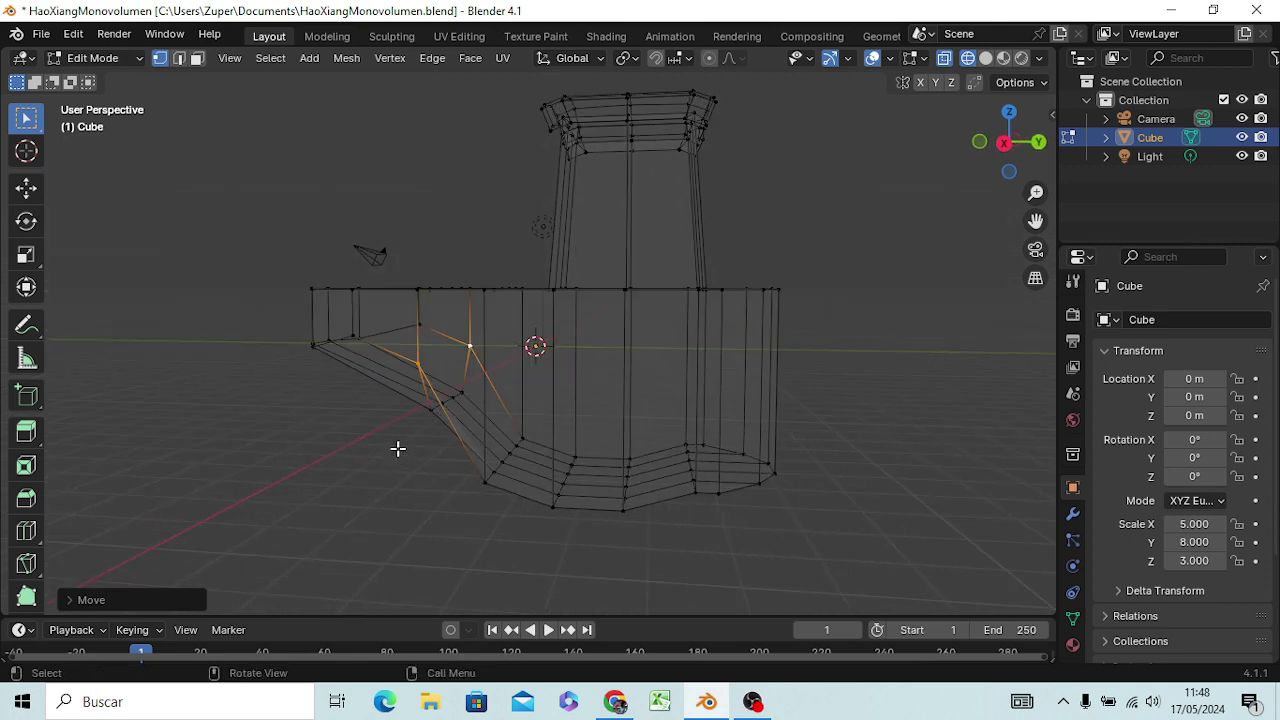
key(ctrl+z)
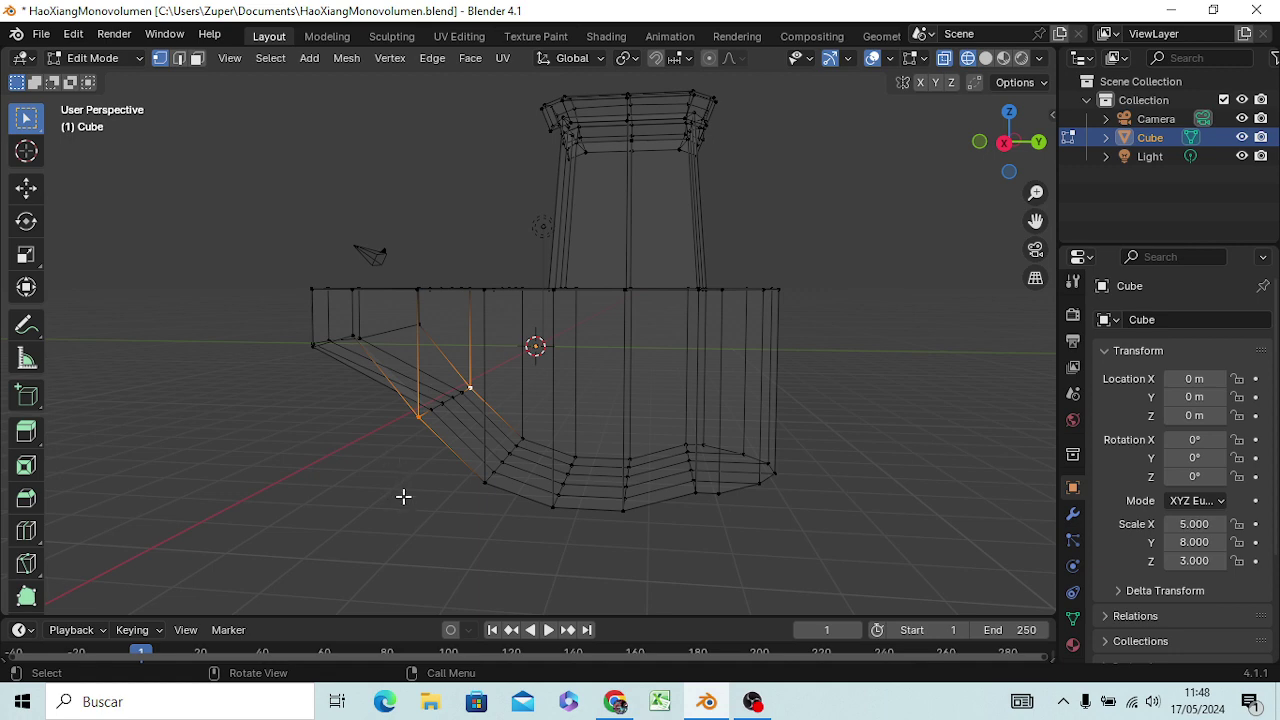
middle_drag(403, 496, 408, 496)
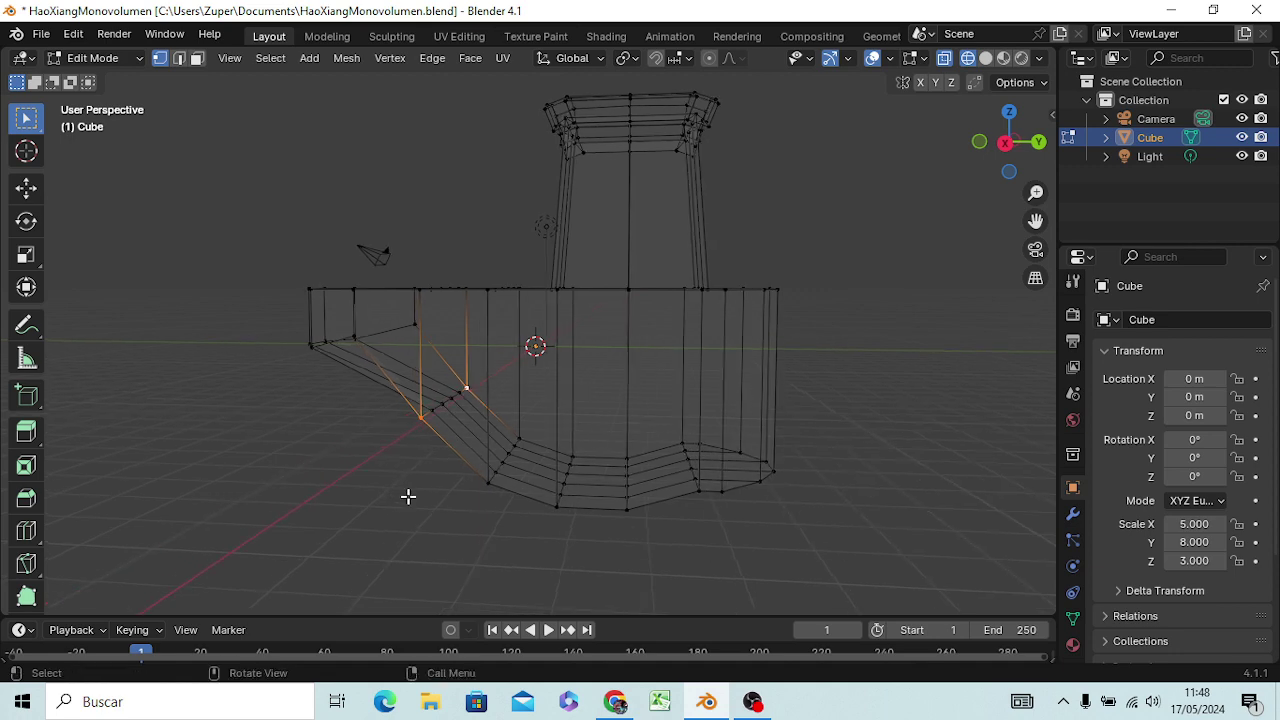
key(KP_3)
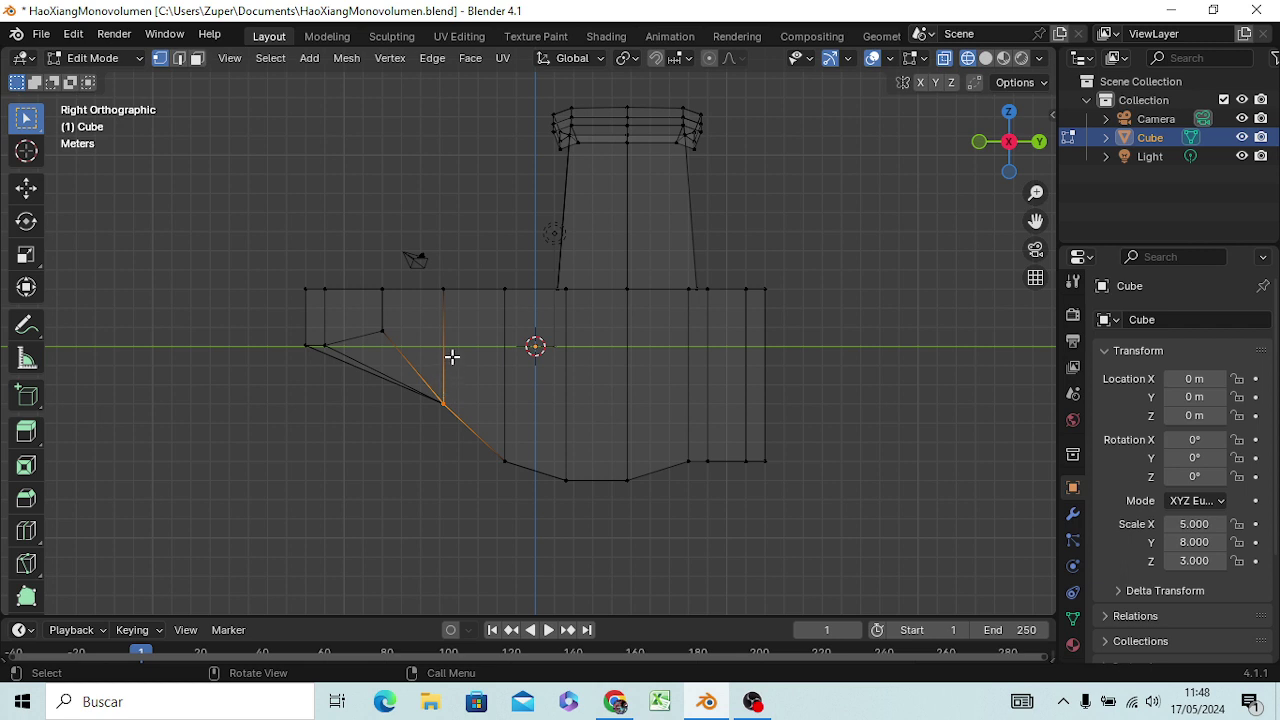
Raise the selected slope vertex 3 m along Z.
key(g)
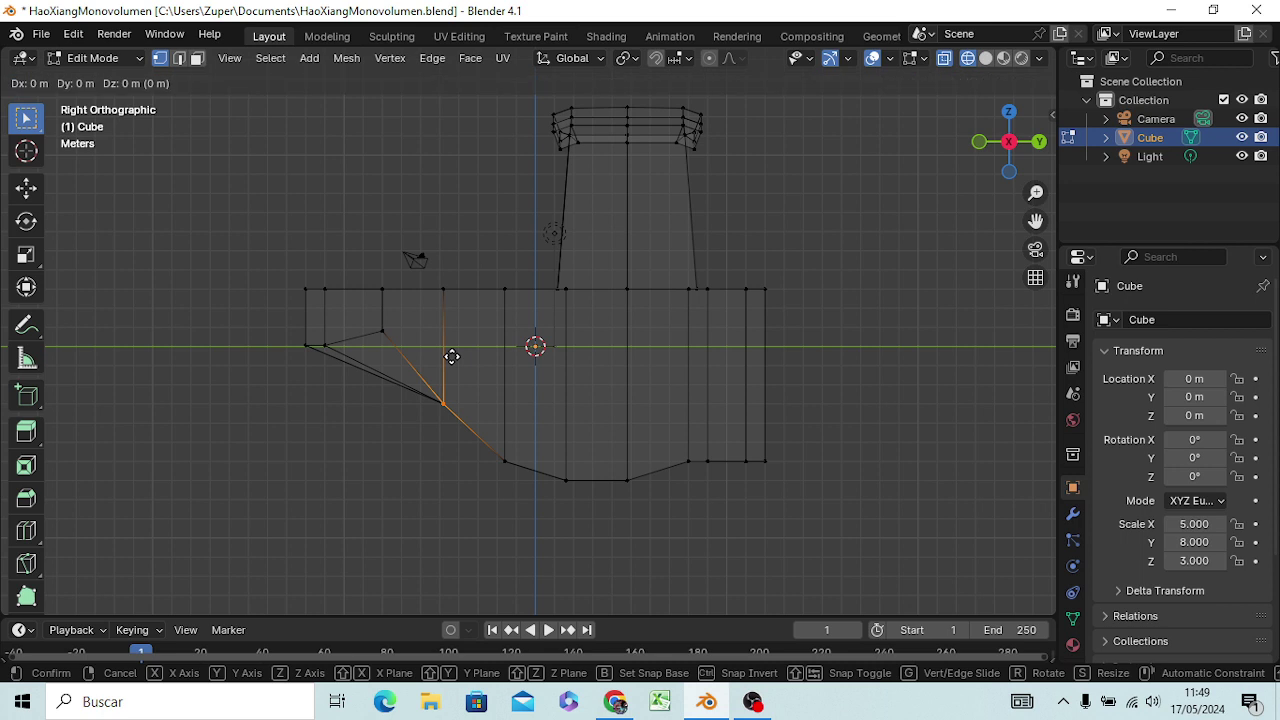
key(z)
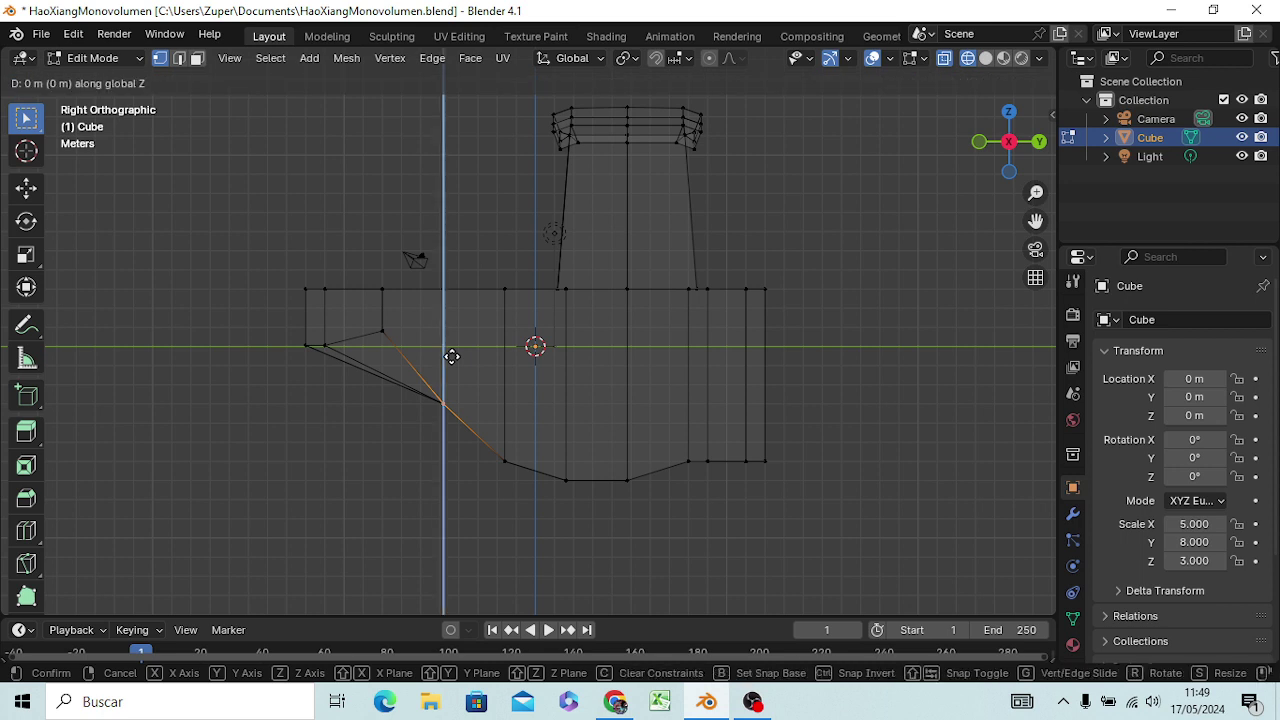
text(3)
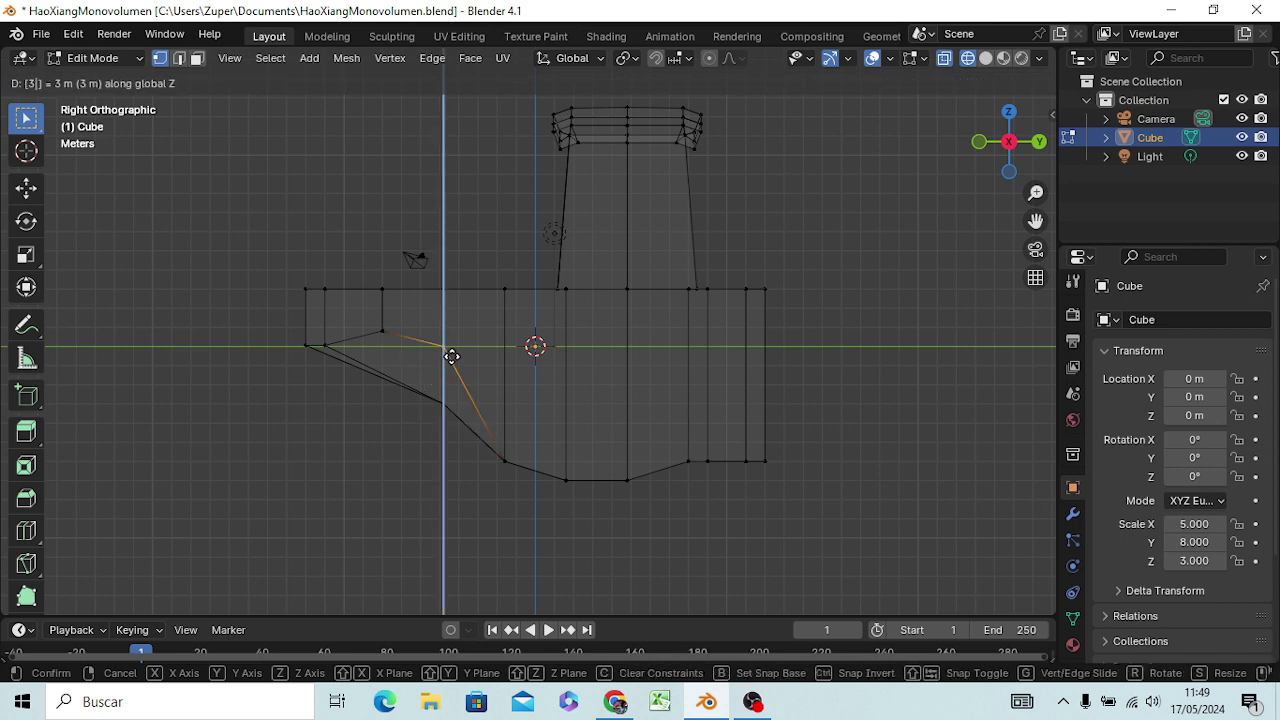
key(Return)
Move two edges on the sloped underside 2 m along Z.
click(400, 466)
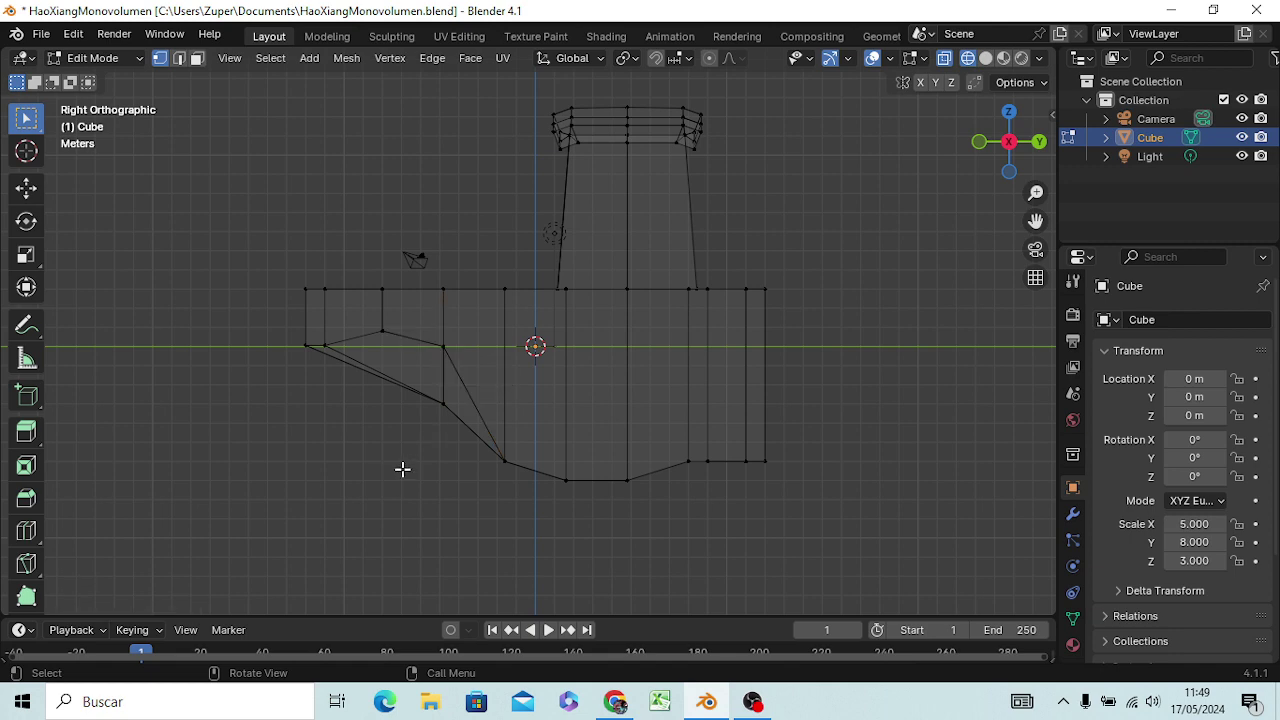
middle_drag(400, 466, 386, 492)
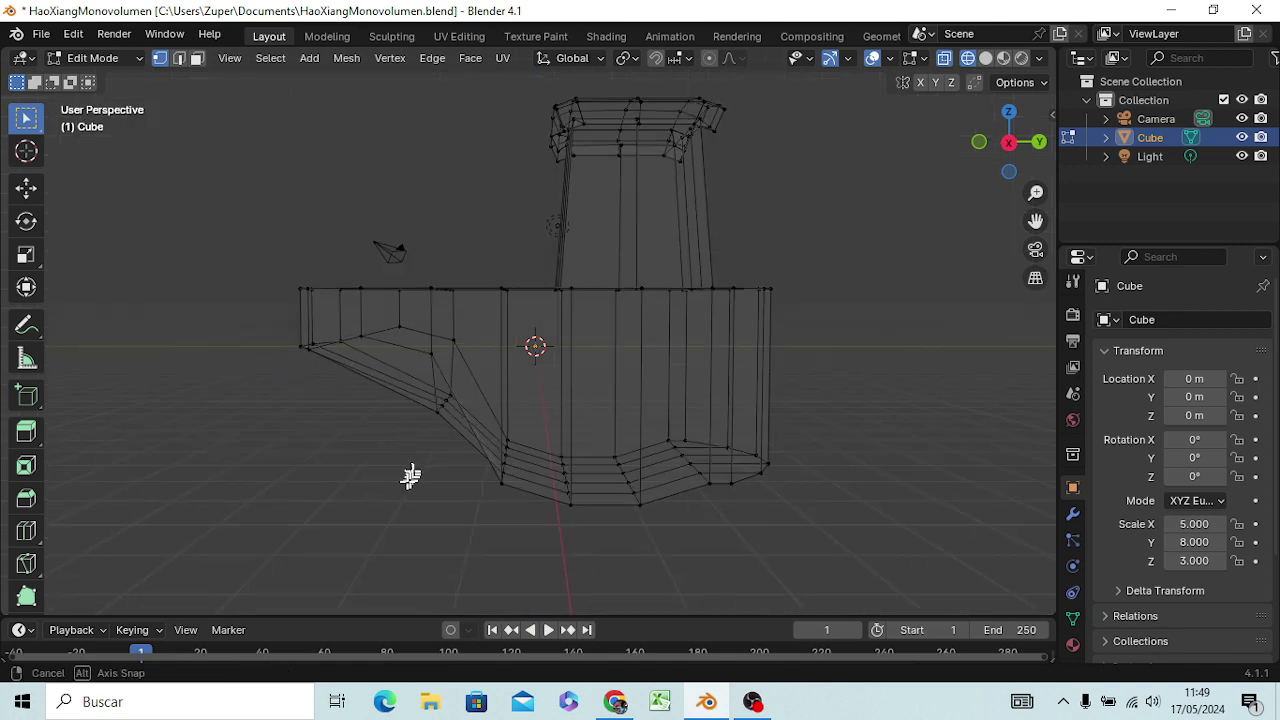
click(433, 417)
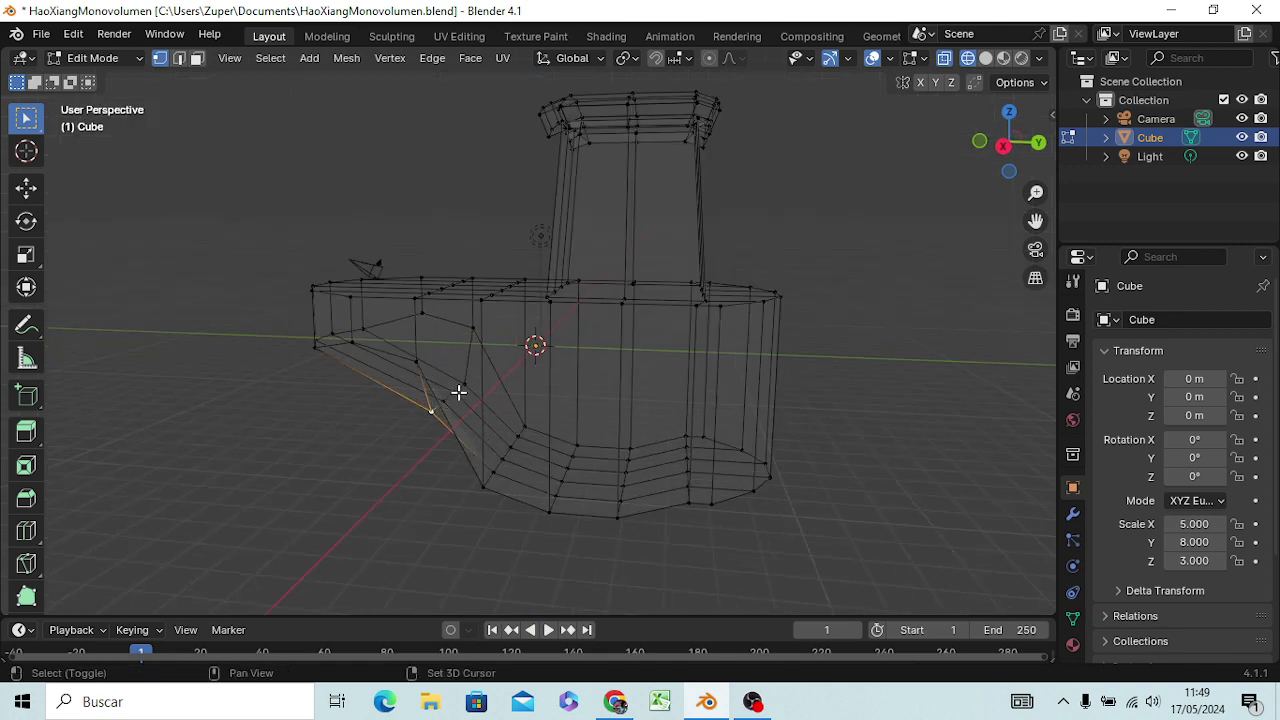
shift+click(460, 384)
mouse_move(323, 486)
middle_down()
mouse_move(383, 475)
mouse_move(363, 463)
mouse_move(369, 453)
middle_up()
key(g)
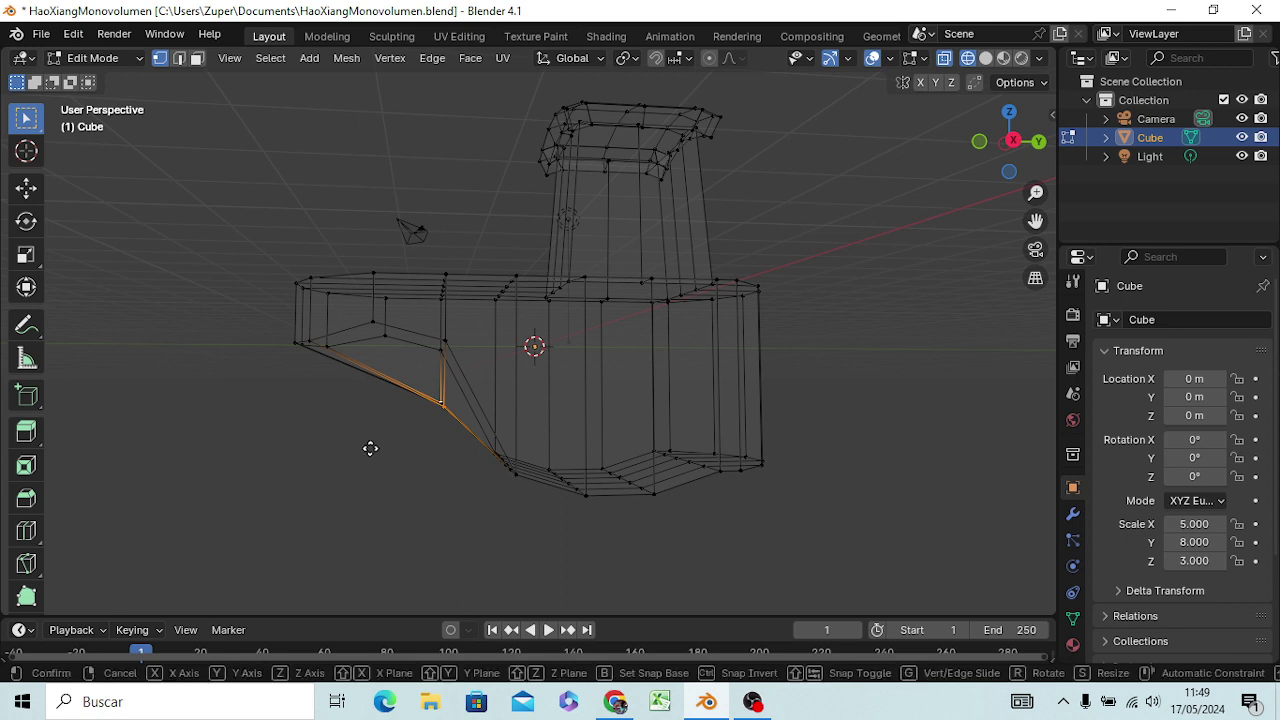
text(z)
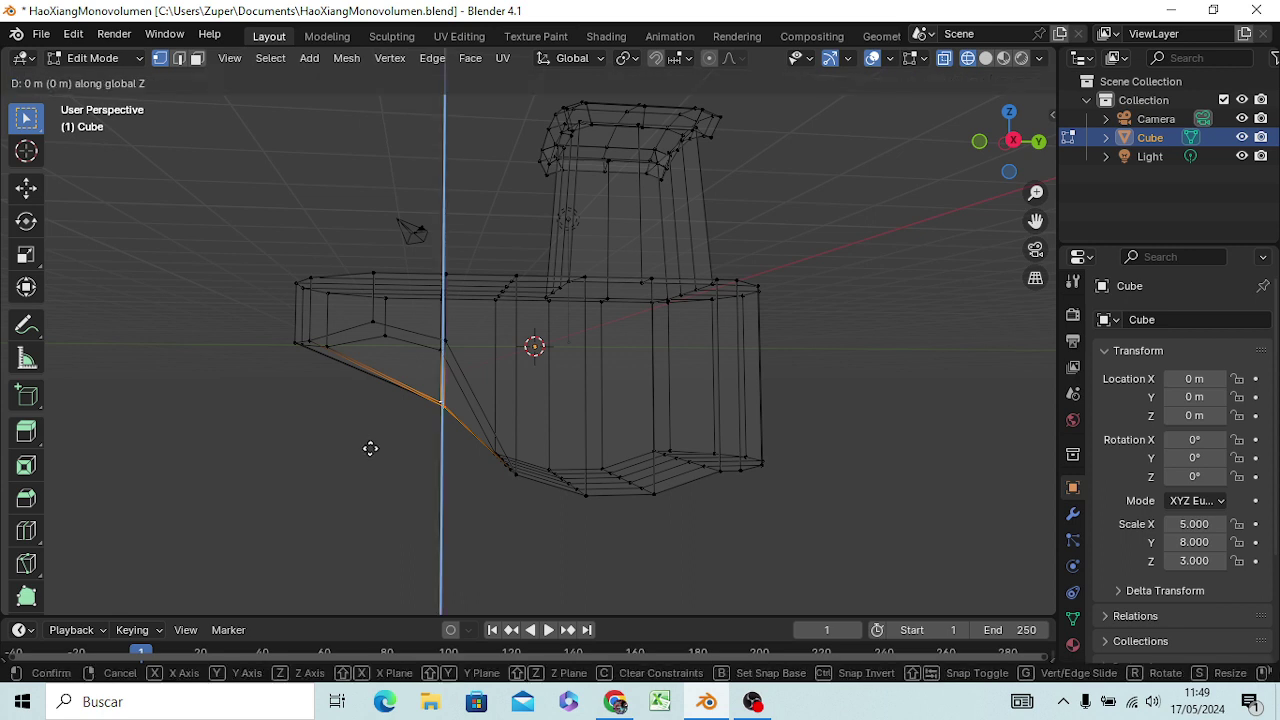
text(2)
key(Return)
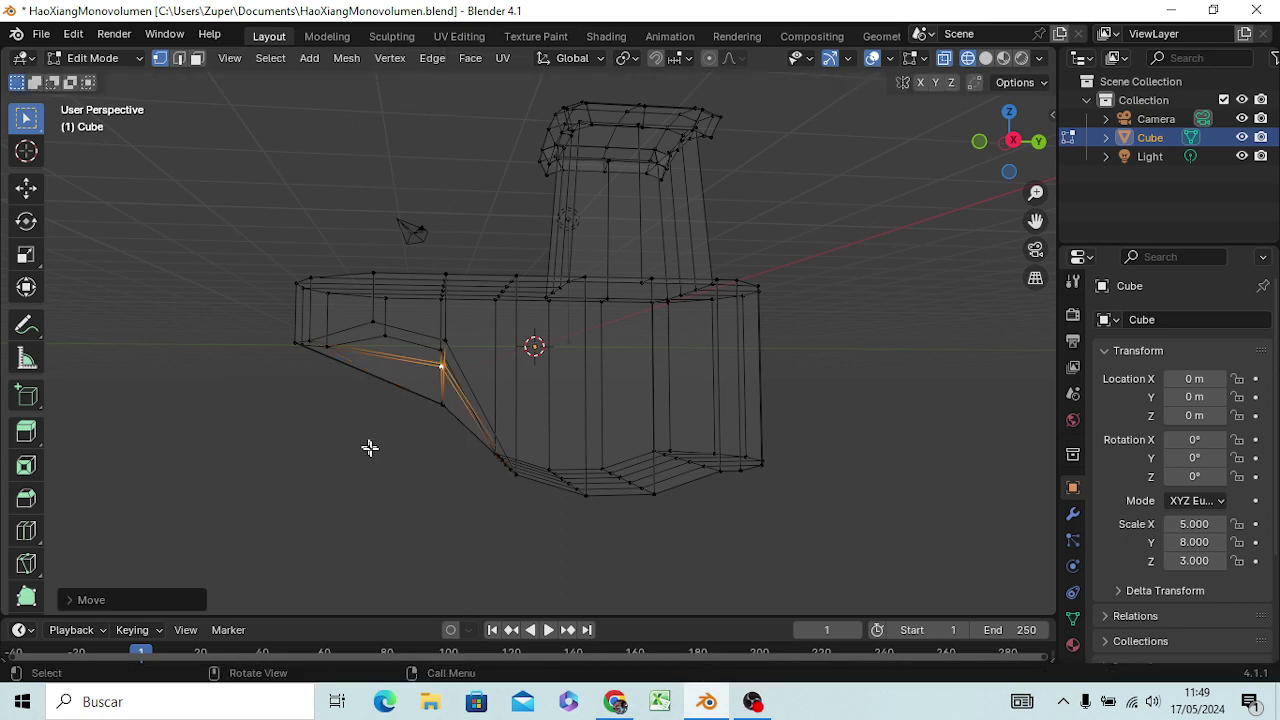
Reselect just the midpoint vertex on the slope.
mouse_move(370, 448)
middle_down()
mouse_move(314, 500)
mouse_move(357, 517)
mouse_move(374, 503)
mouse_move(409, 414)
middle_up()
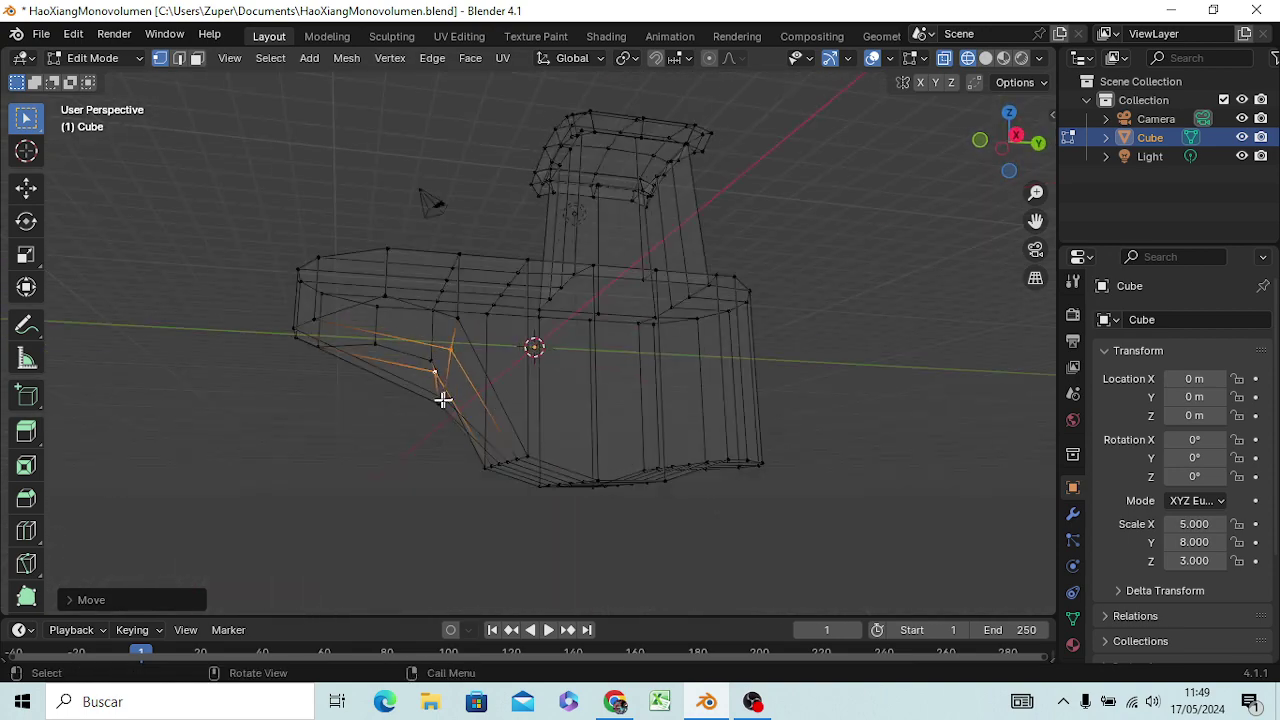
click(442, 400)
shift+click(437, 406)
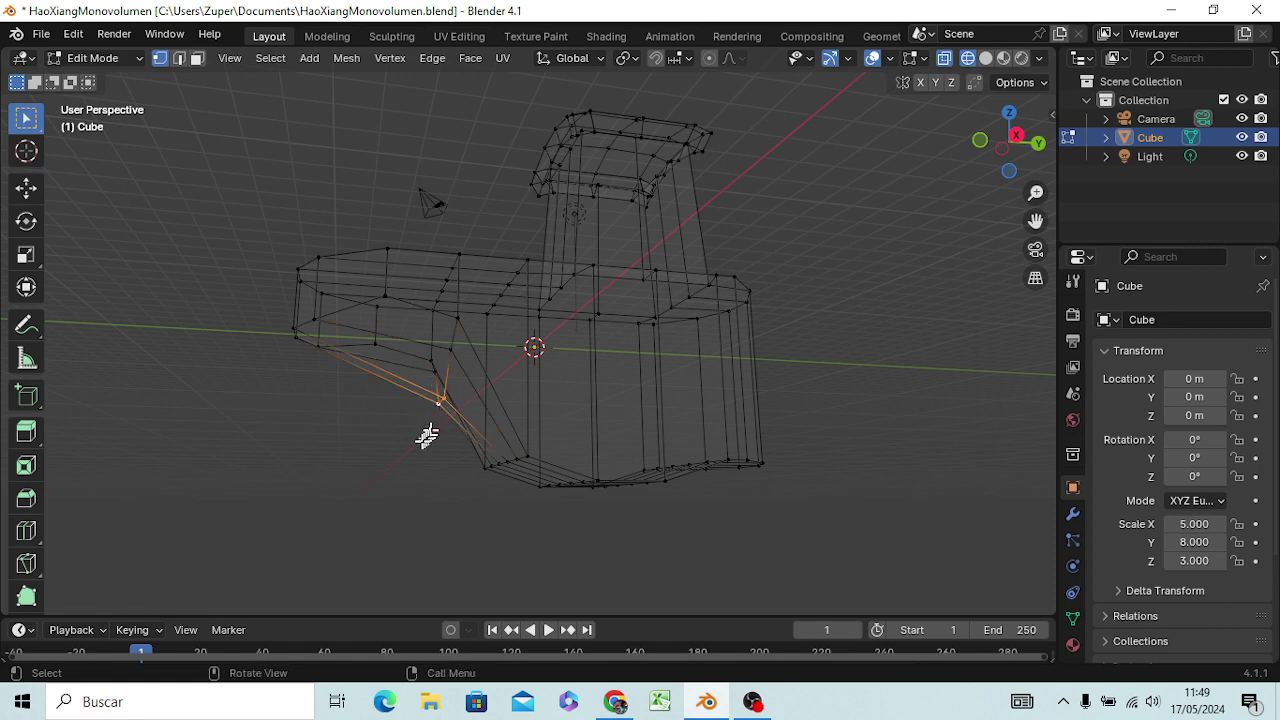
click(406, 451)
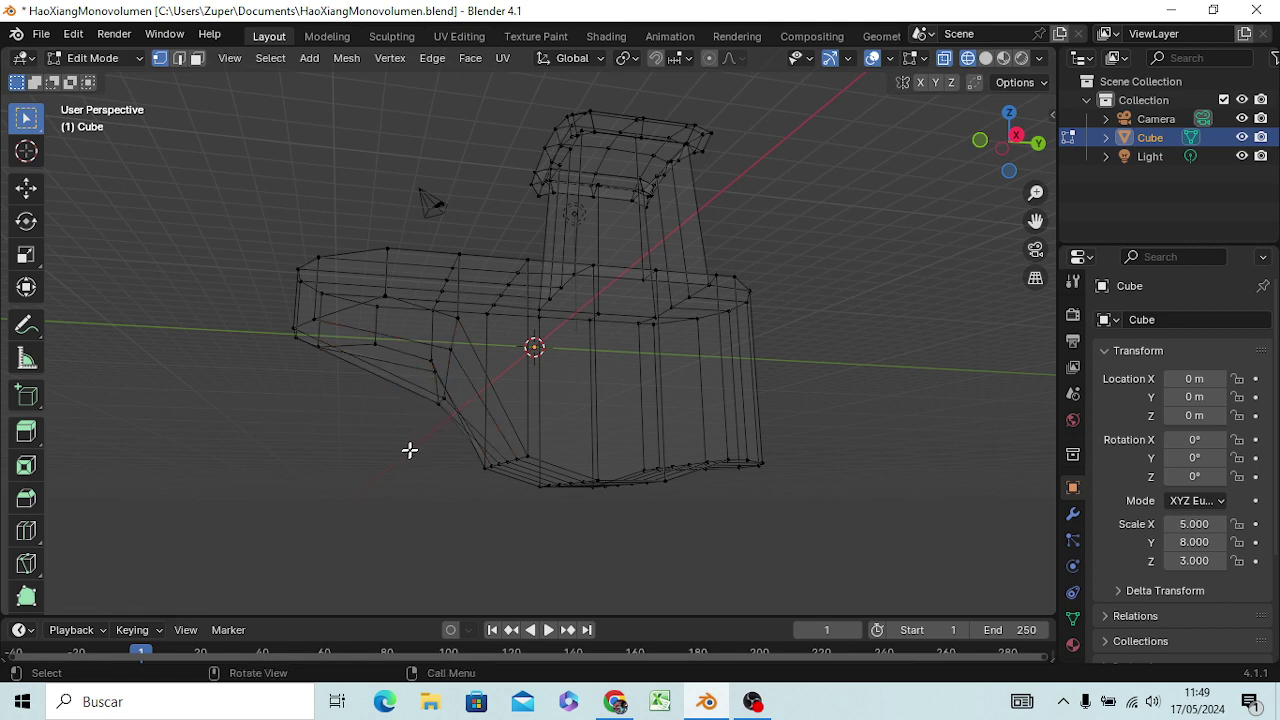
shift+click(438, 400)
Raise the selected slope vertex 1 m along Z.
middle_drag(423, 434, 403, 503)
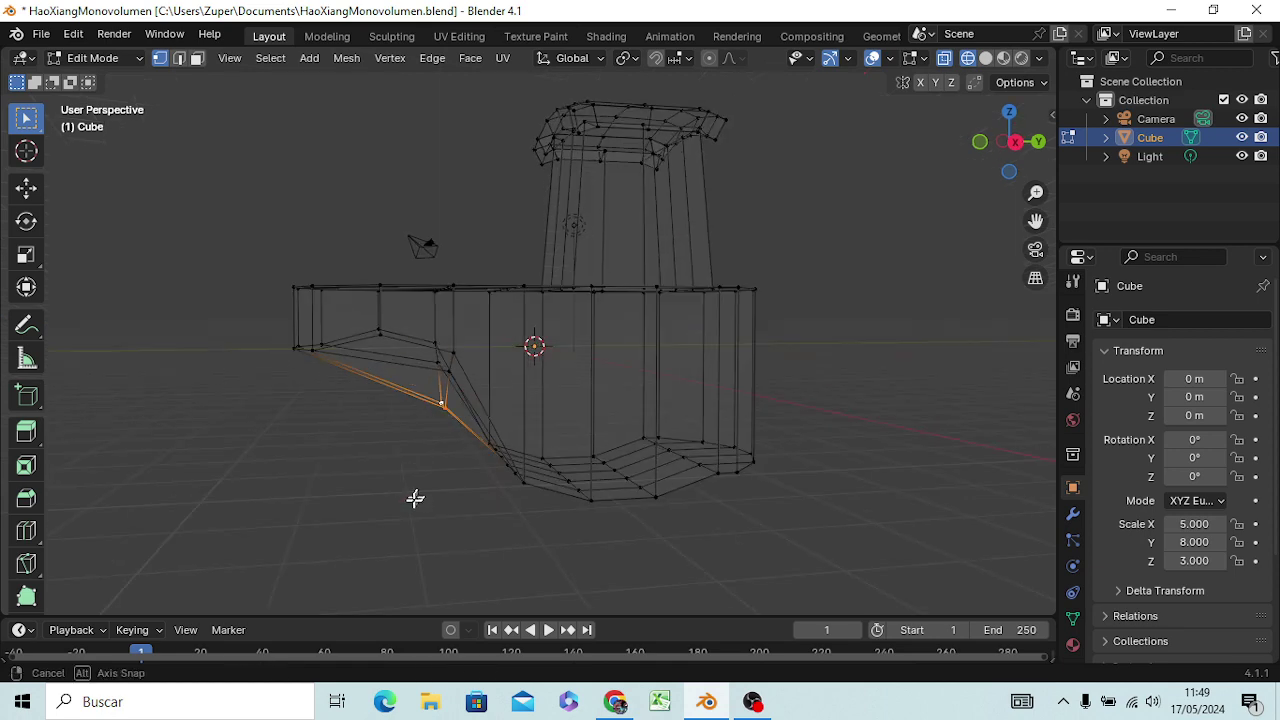
scroll(404, 488, up, 1)
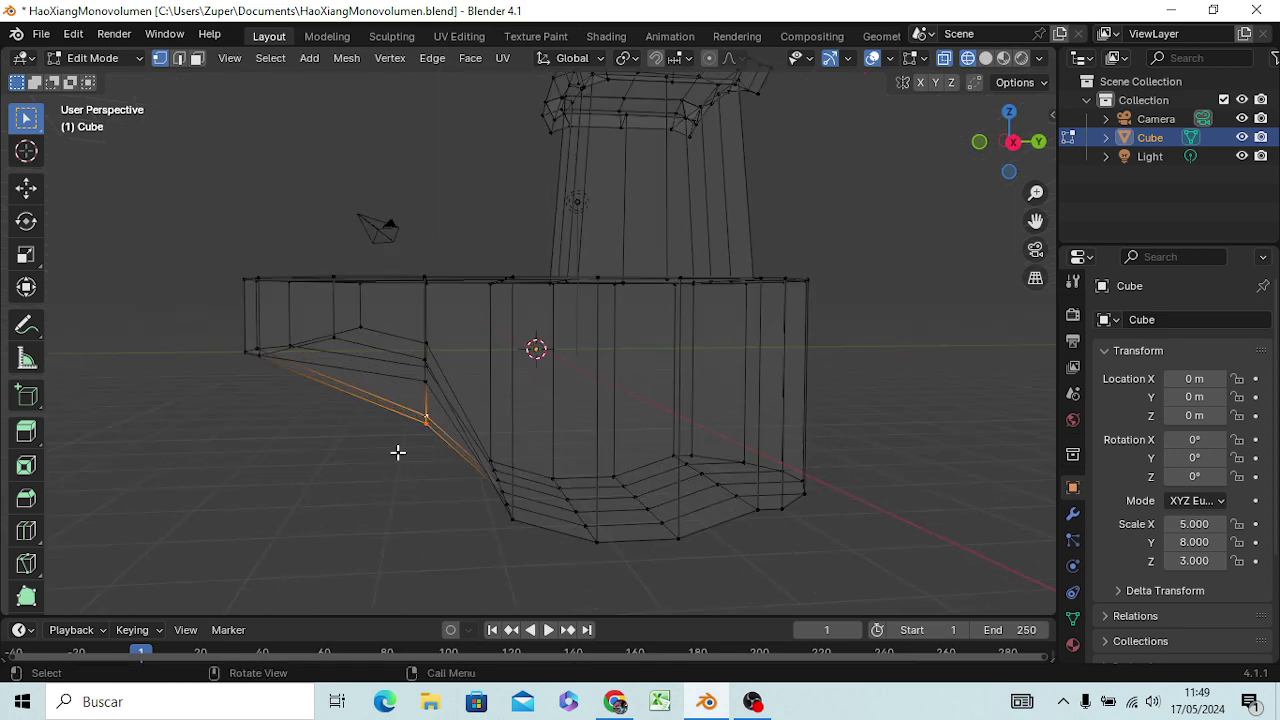
key(g)
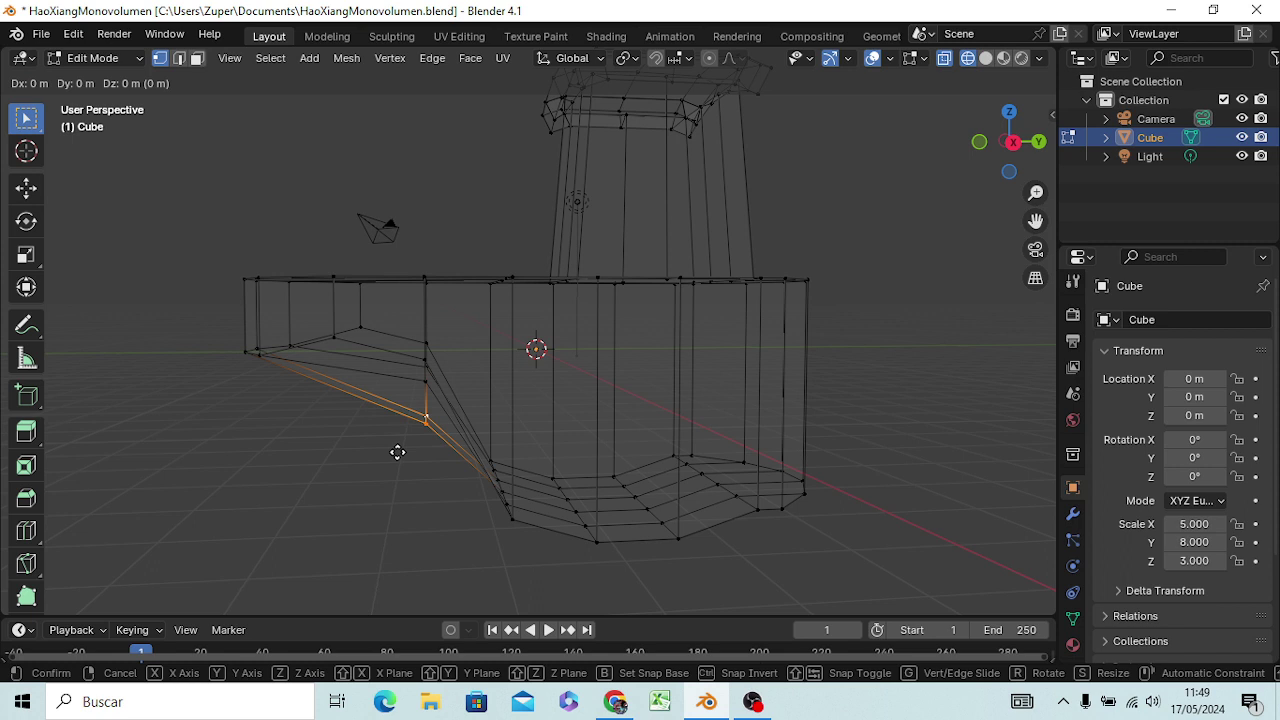
text(z)
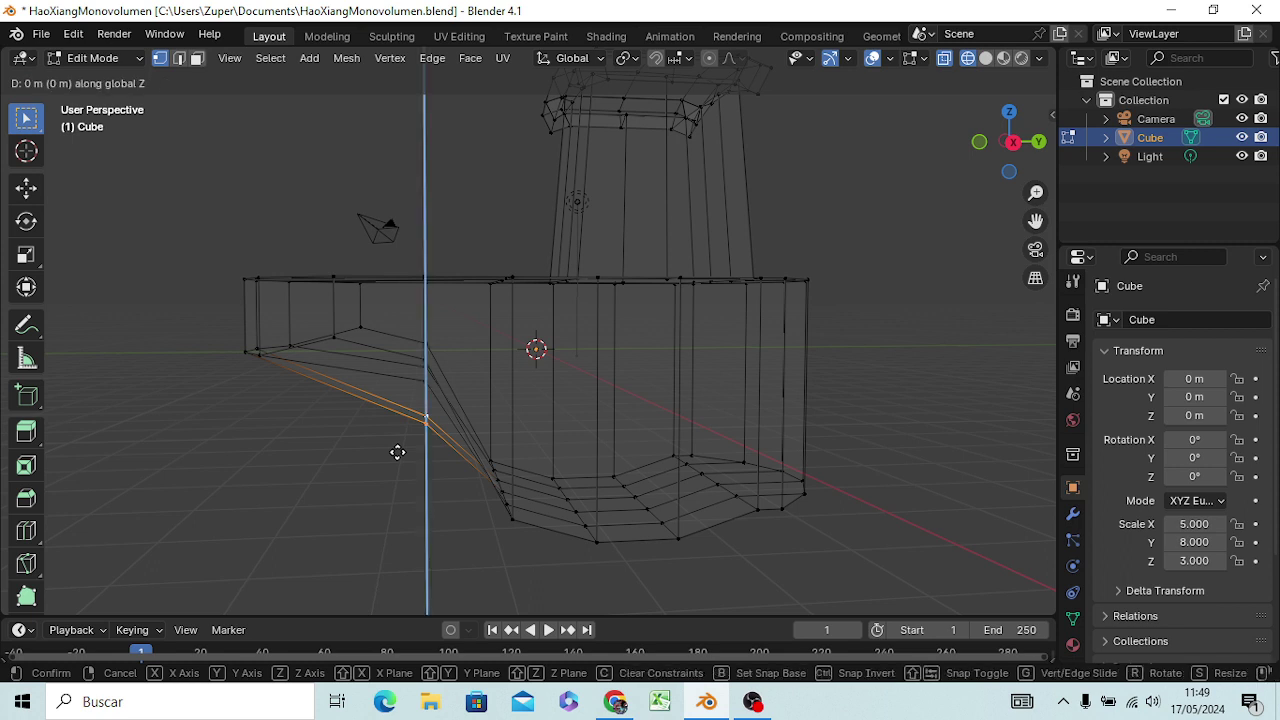
text(1)
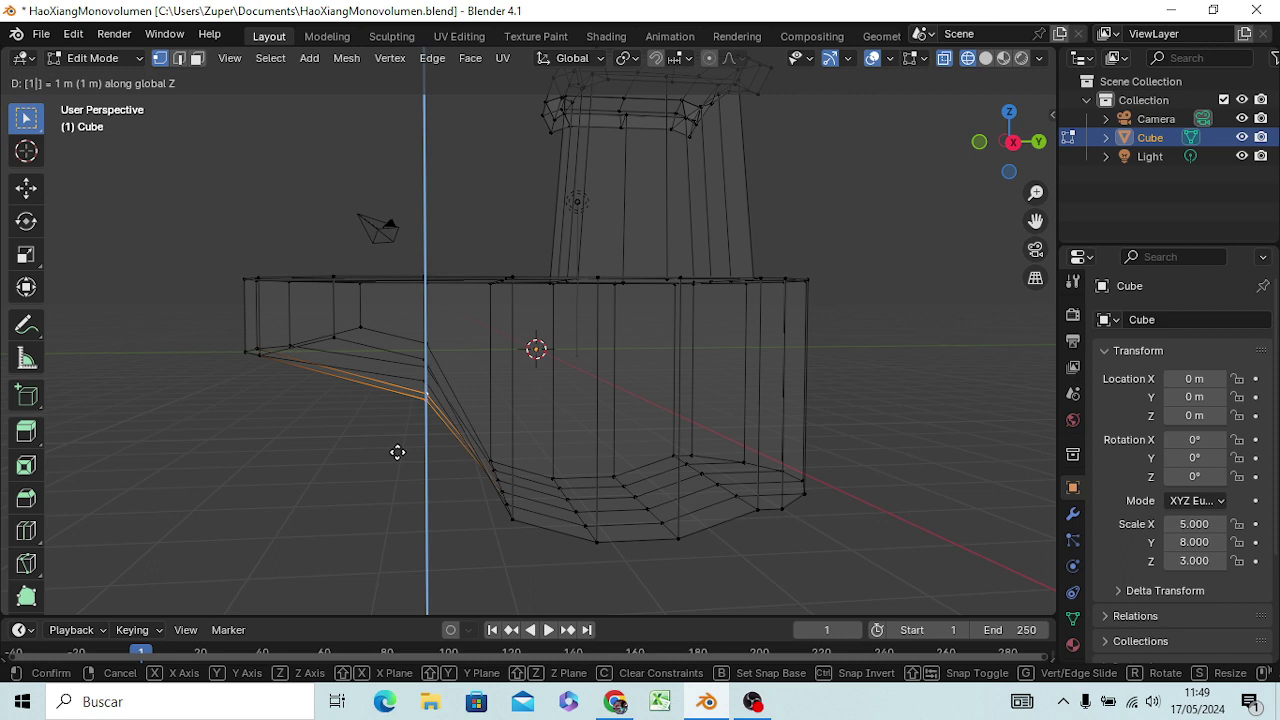
key(Return)
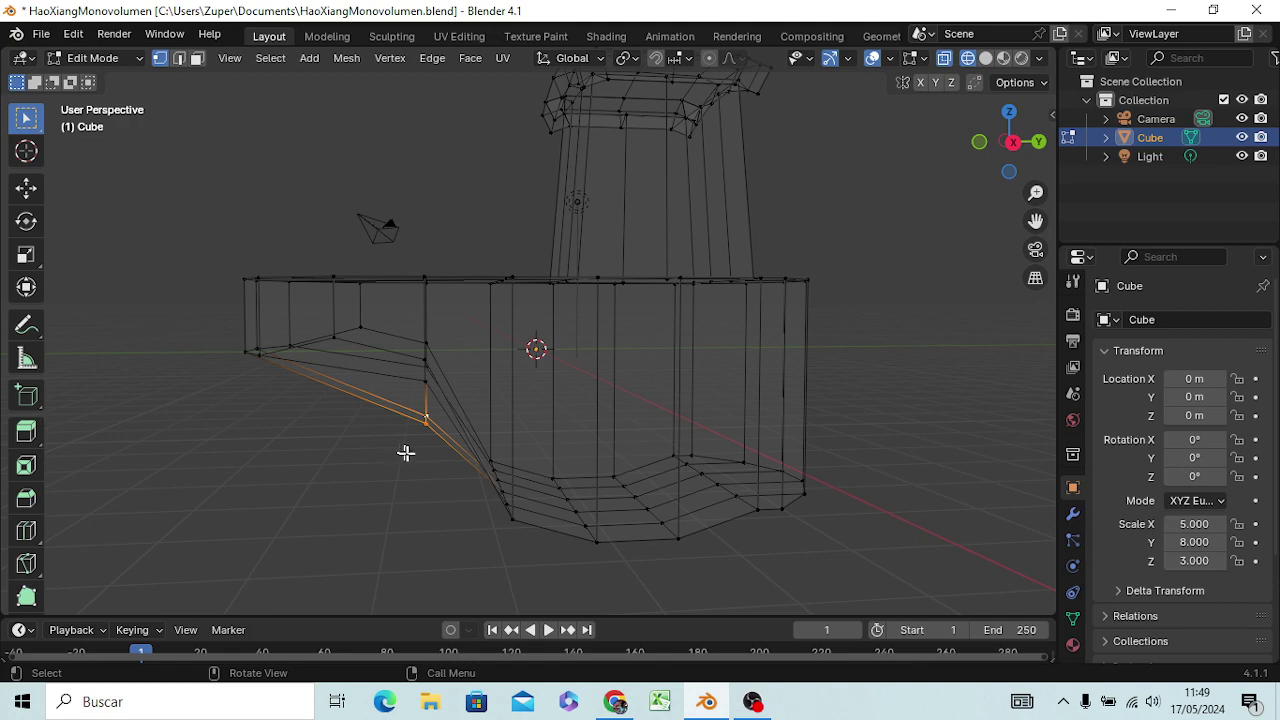
Add a lower slope vertex to the selection, viewing the mesh from the right side.
mouse_move(434, 463)
middle_down()
mouse_move(458, 490)
mouse_move(503, 449)
mouse_move(546, 440)
mouse_move(554, 463)
mouse_move(518, 479)
mouse_move(497, 471)
mouse_move(490, 430)
middle_up()
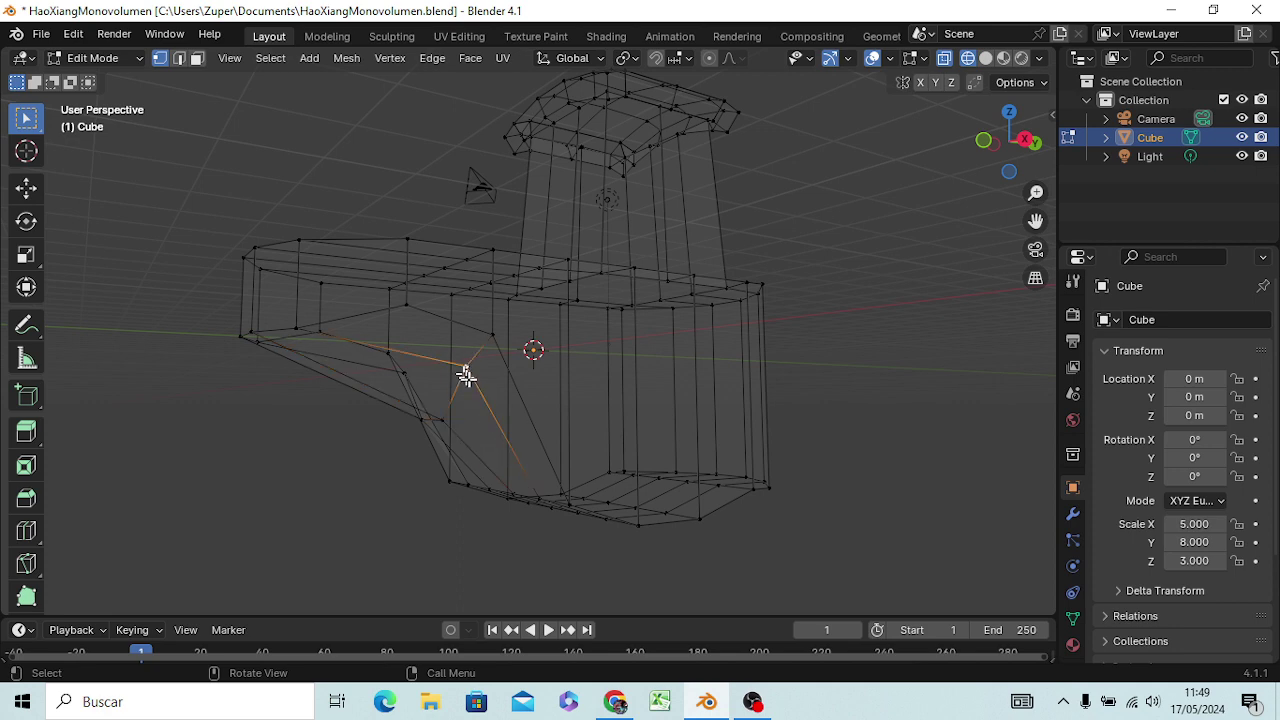
shift+click(403, 373)
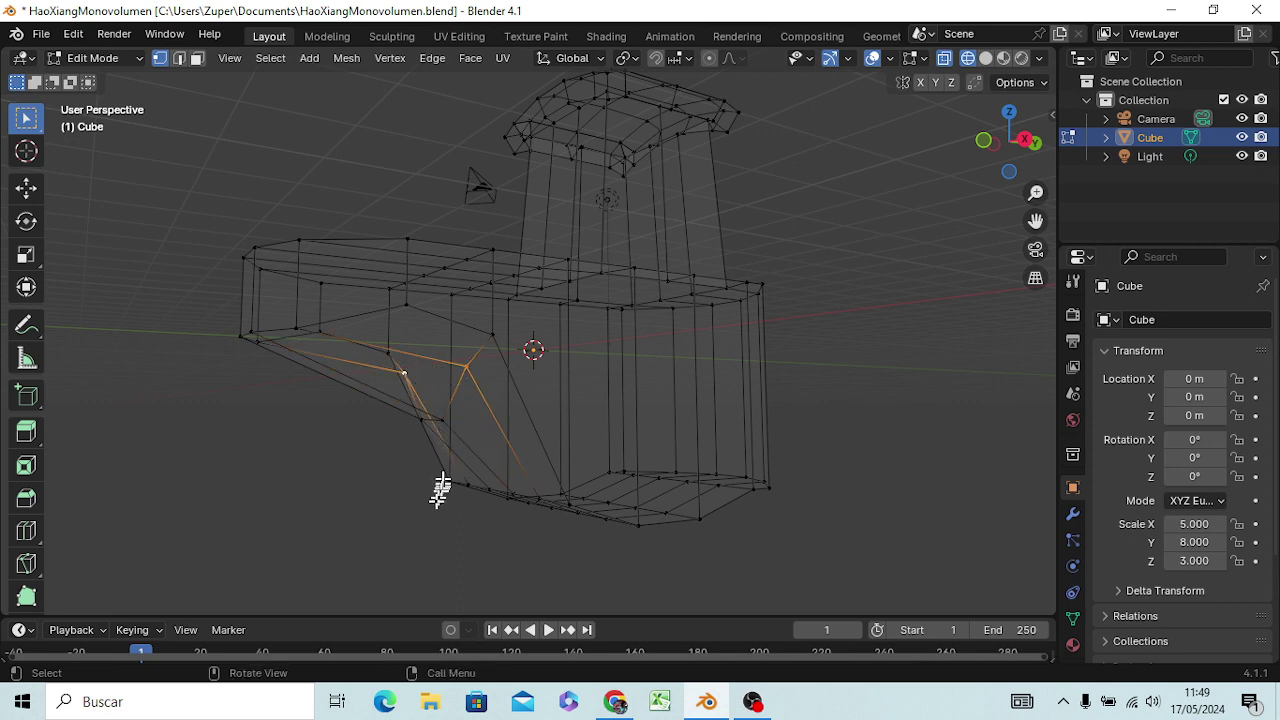
mouse_move(440, 490)
middle_down()
mouse_move(383, 551)
mouse_move(380, 521)
middle_up()
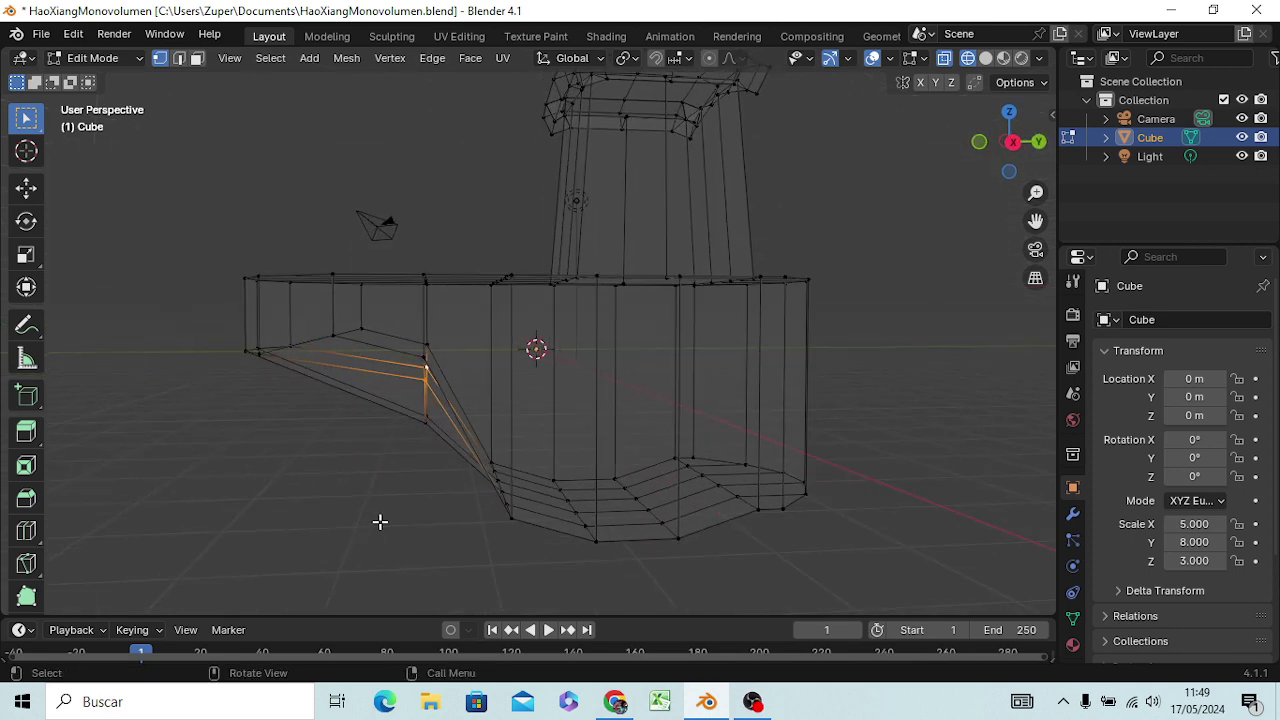
key(KP_3)
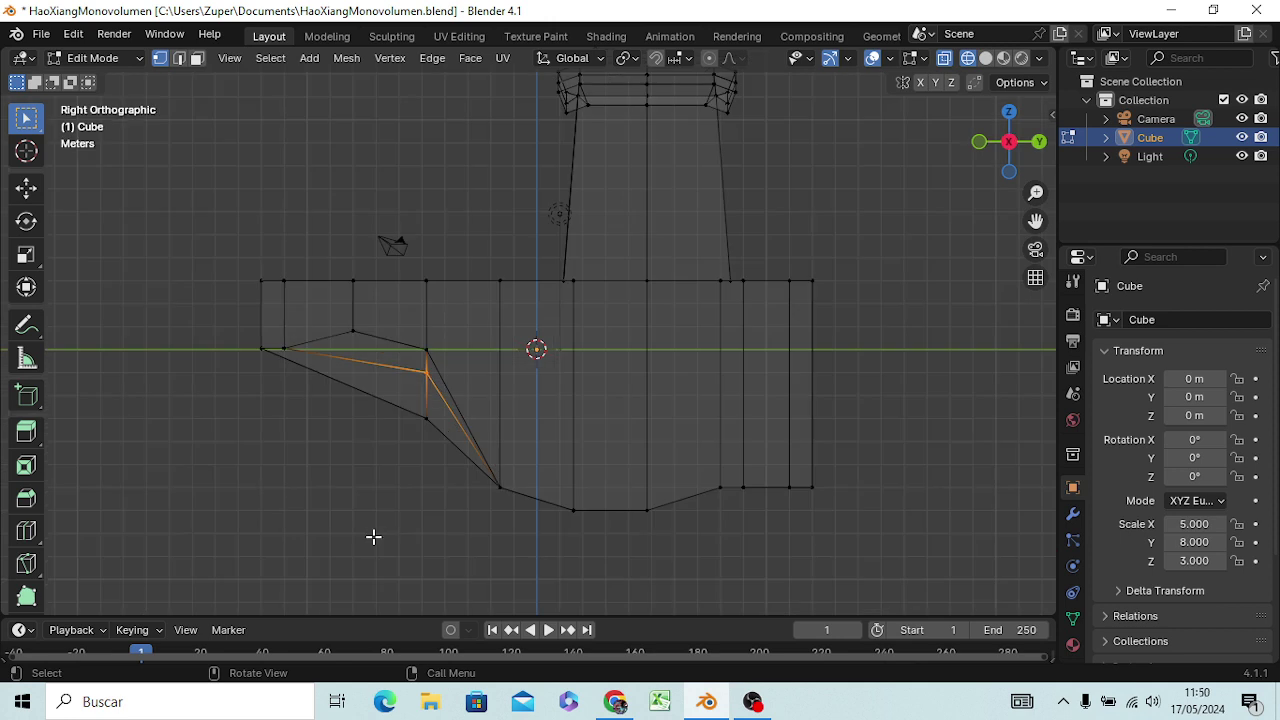
Lower the mid-slope vertices about 0.73 m along Z.
key(g)
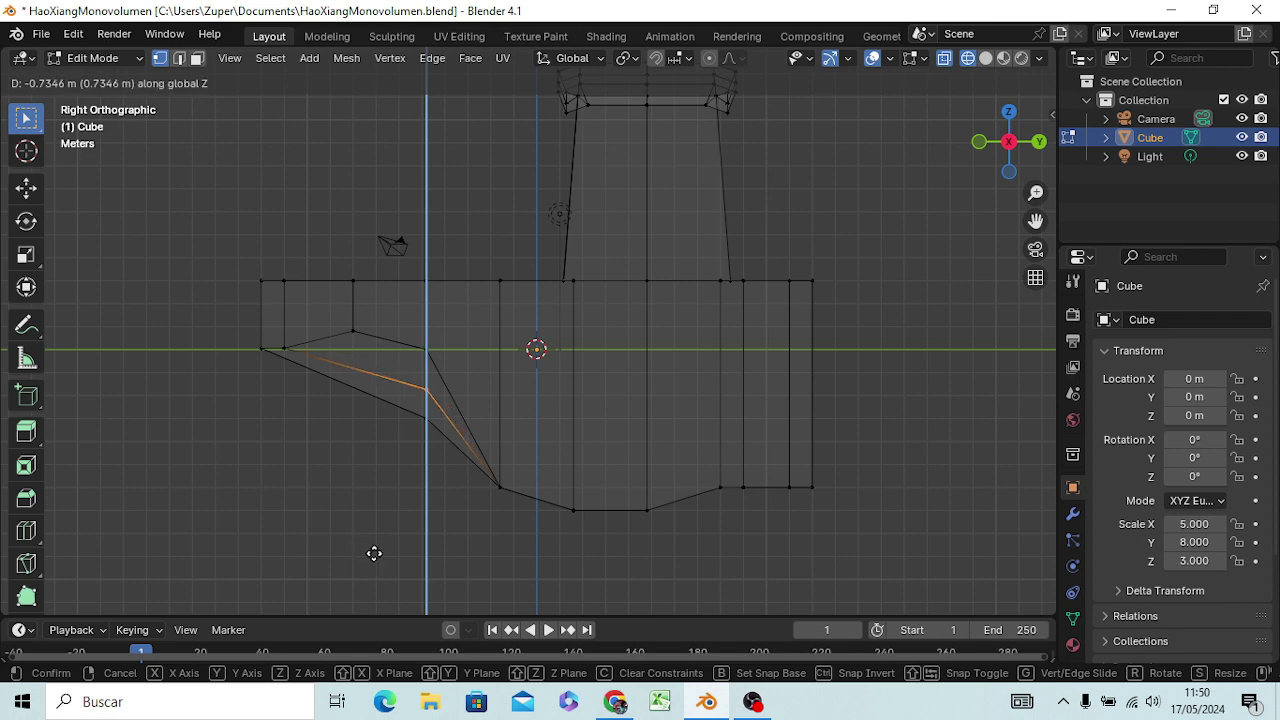
click(374, 551)
mouse_move(346, 606)
middle_down()
mouse_move(430, 52)
mouse_move(536, 578)
middle_up()
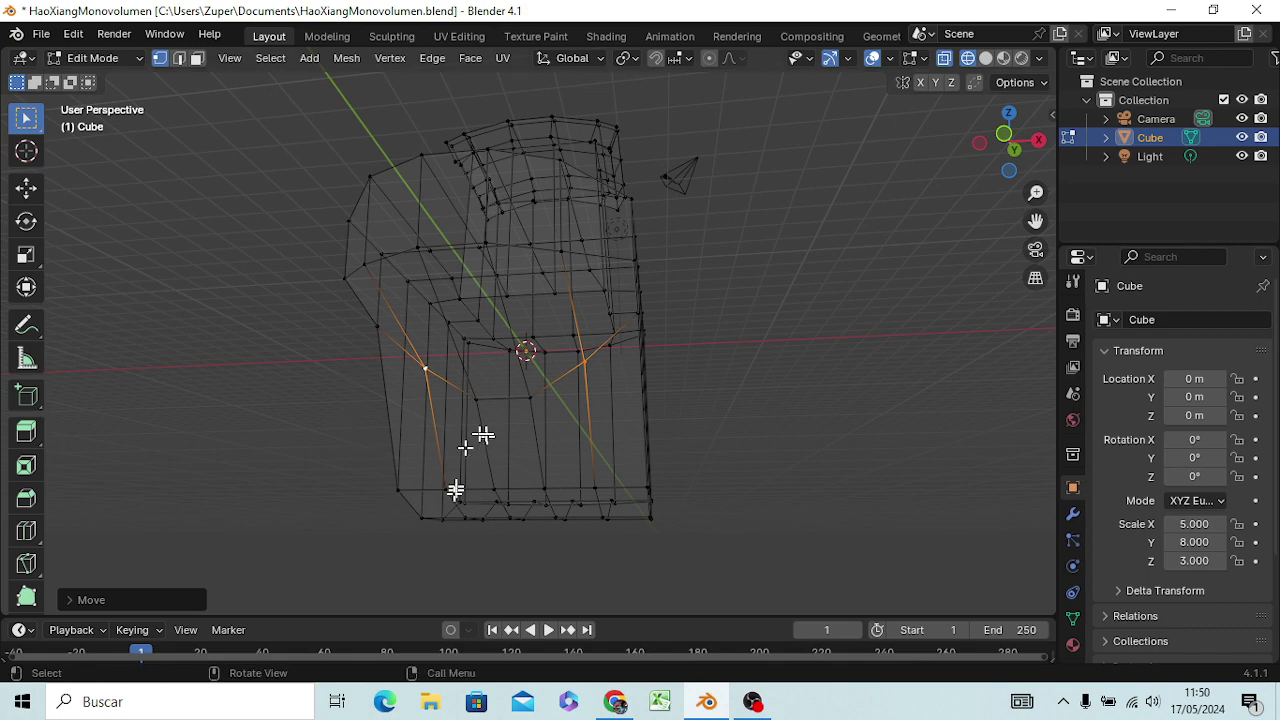
middle_drag(406, 563, 305, 597)
middle_drag(268, 50, 268, 58)
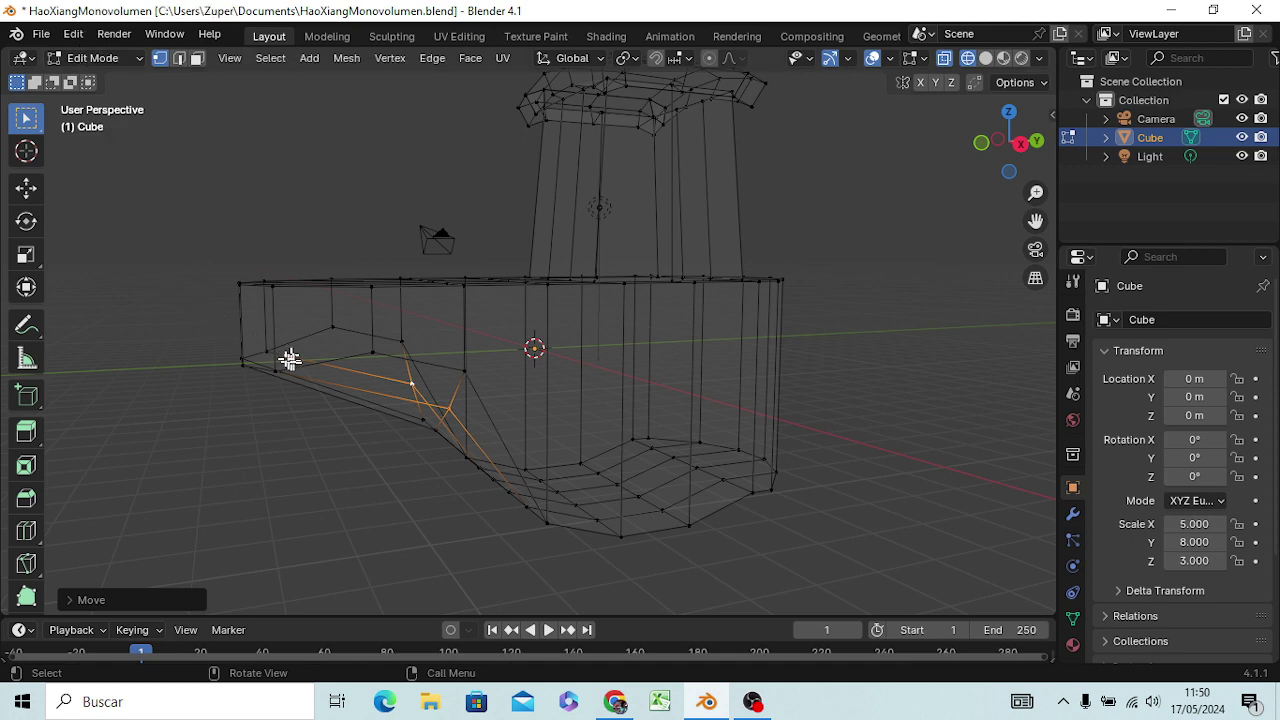
Select the left-end vertices and raise them about 0.98 m along Z in right view.
click(268, 352)
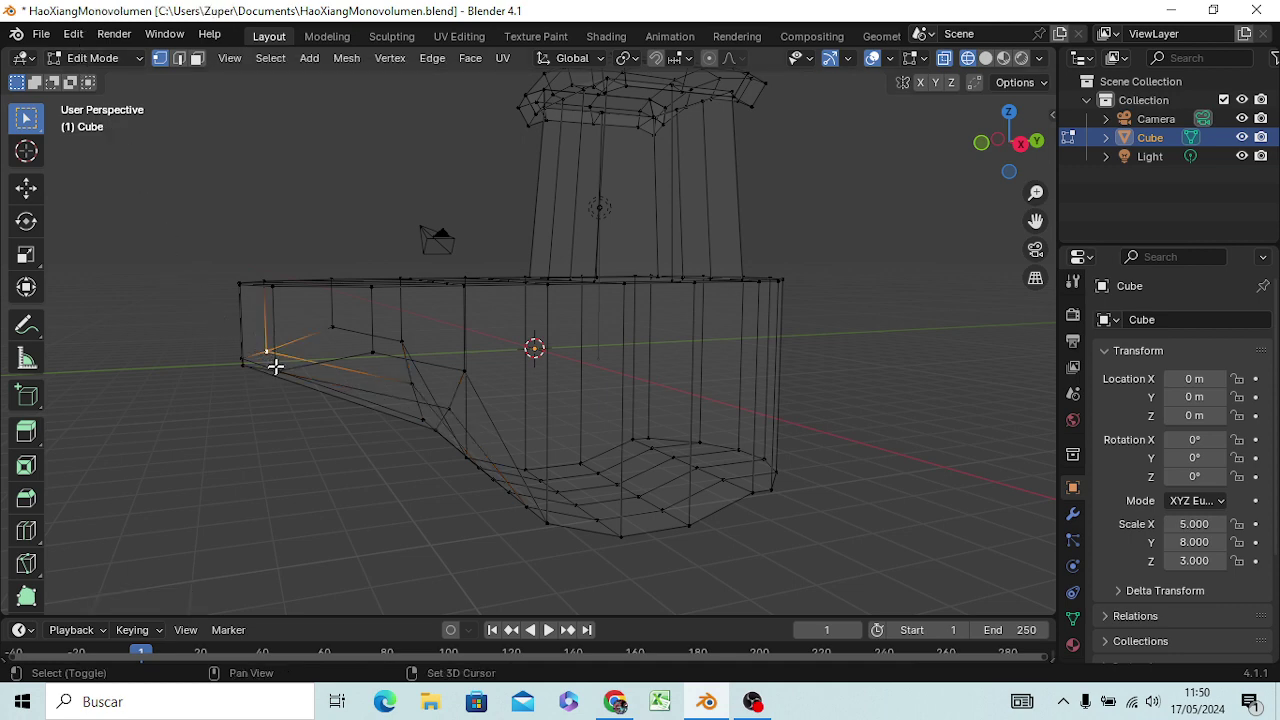
shift+click(274, 369)
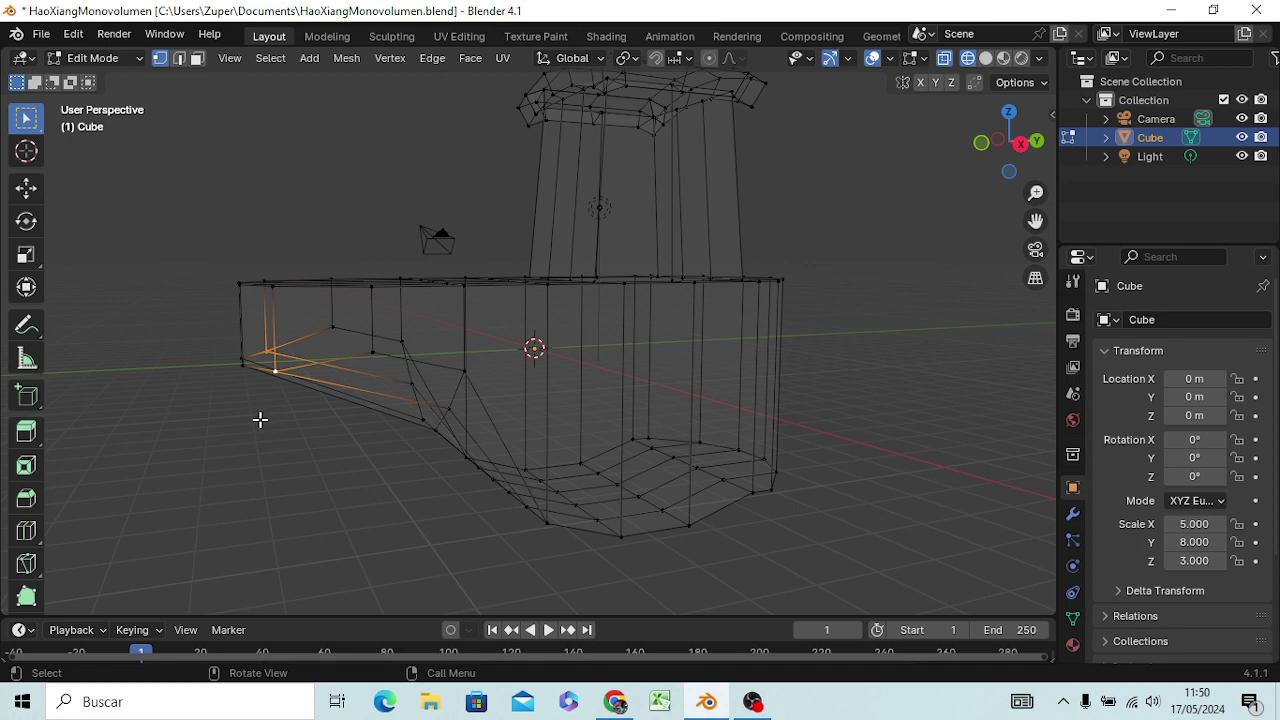
key(KP_3)
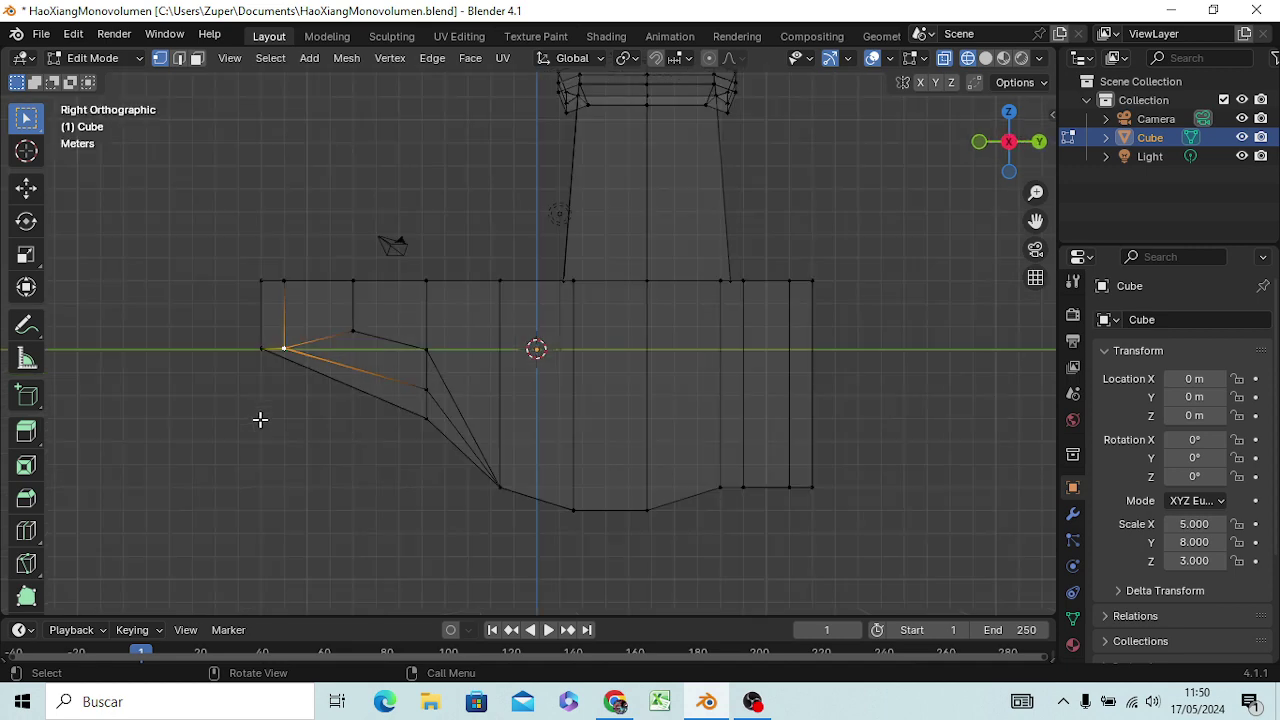
key(g)
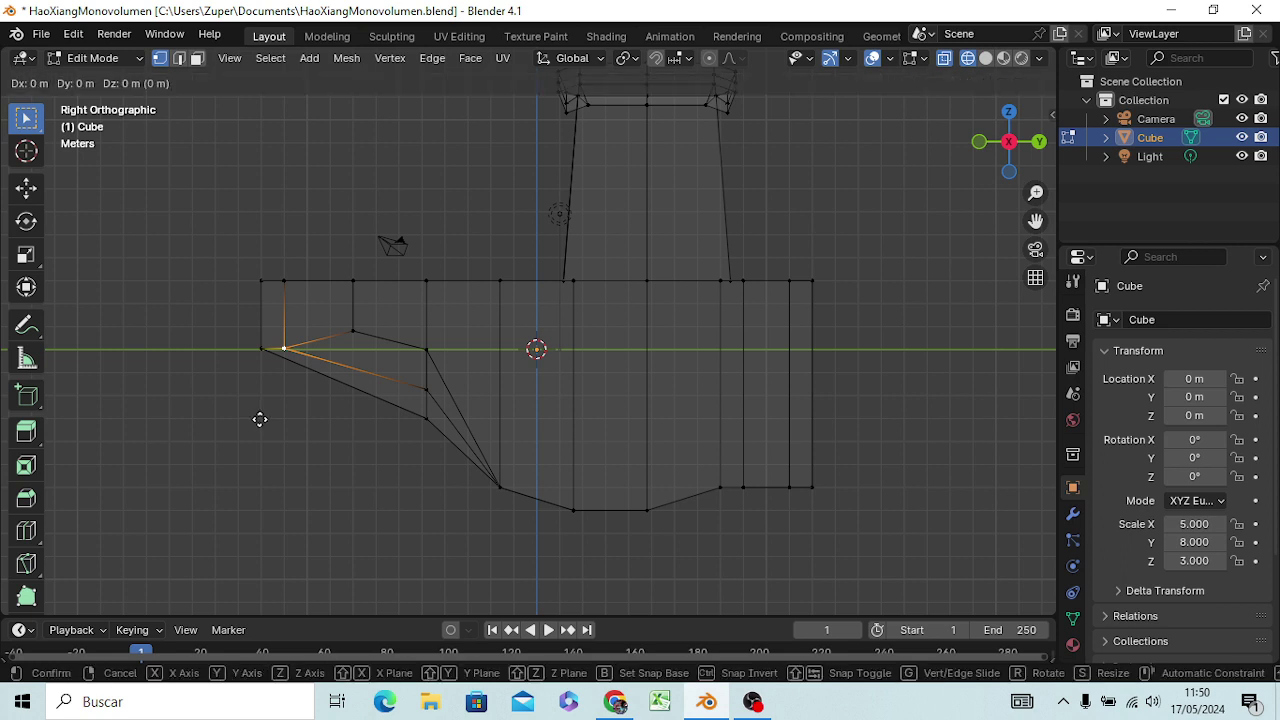
key(z)
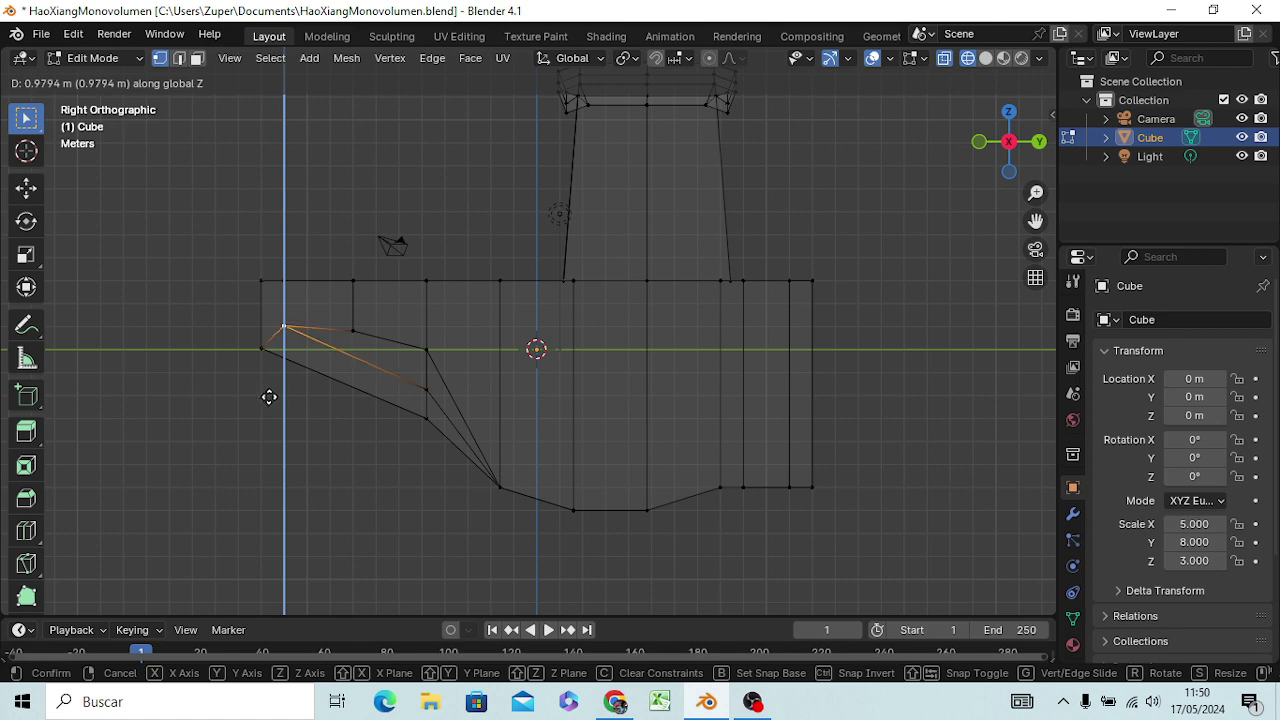
click(266, 401)
mouse_move(271, 416)
middle_down()
mouse_move(441, 400)
mouse_move(437, 423)
middle_up()
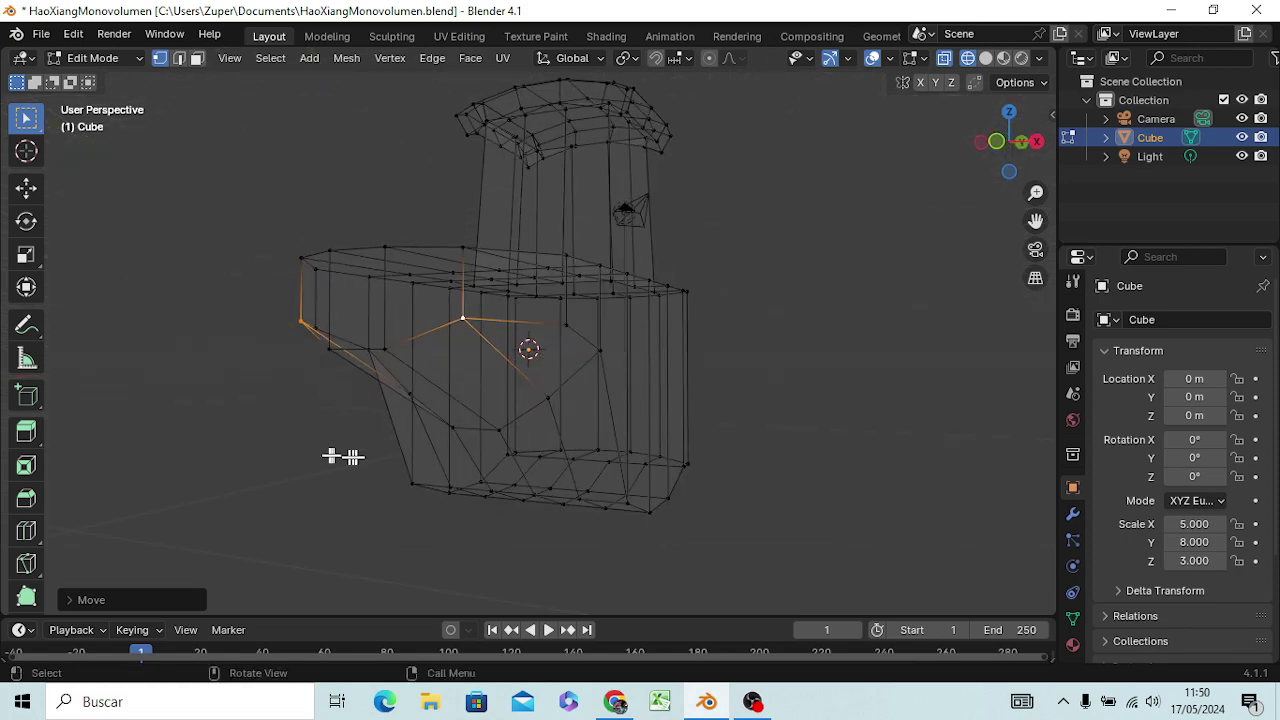
mouse_move(337, 454)
middle_down()
mouse_move(226, 463)
mouse_move(356, 399)
middle_up()
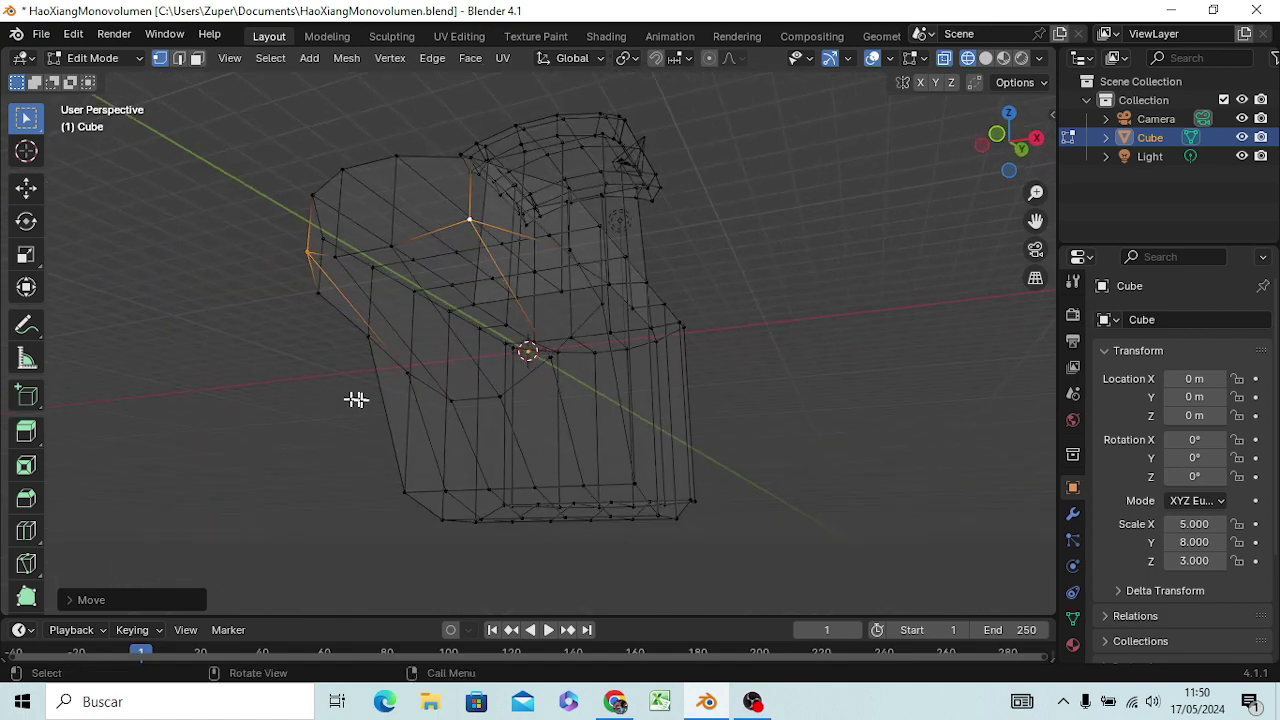
Select the four vertices of the lower face on the sloped left end.
click(451, 401)
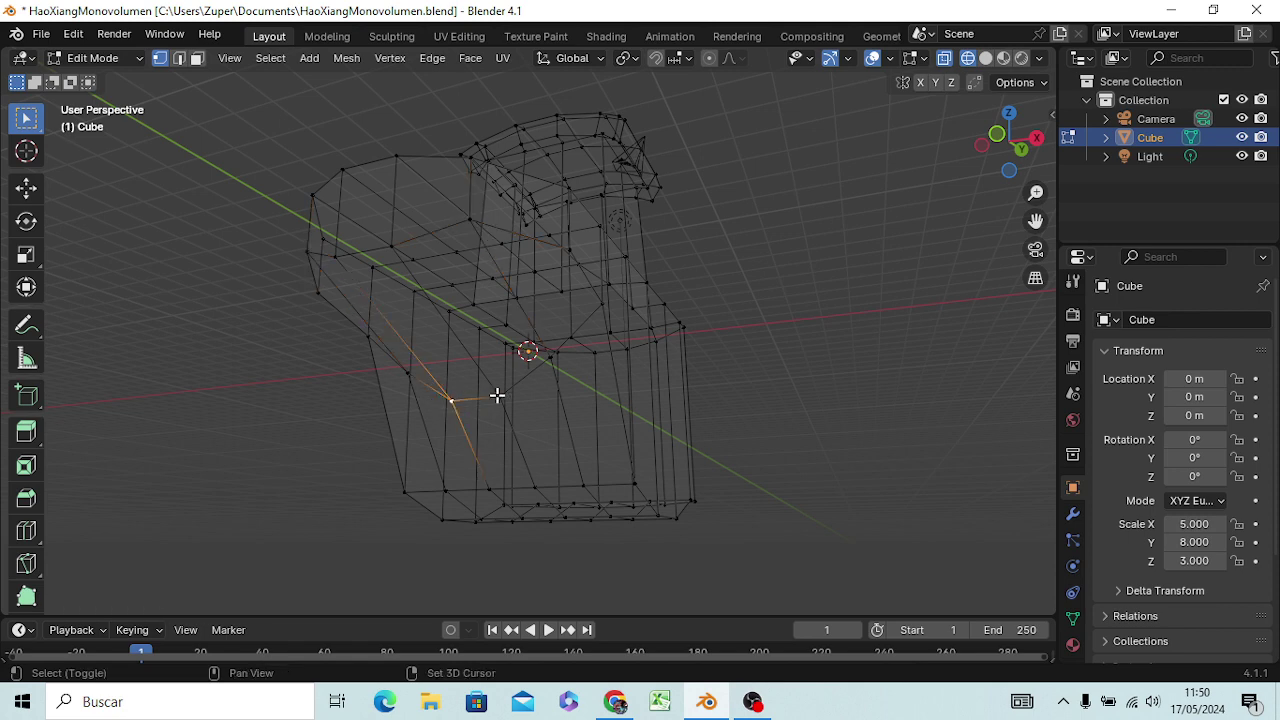
shift+click(499, 397)
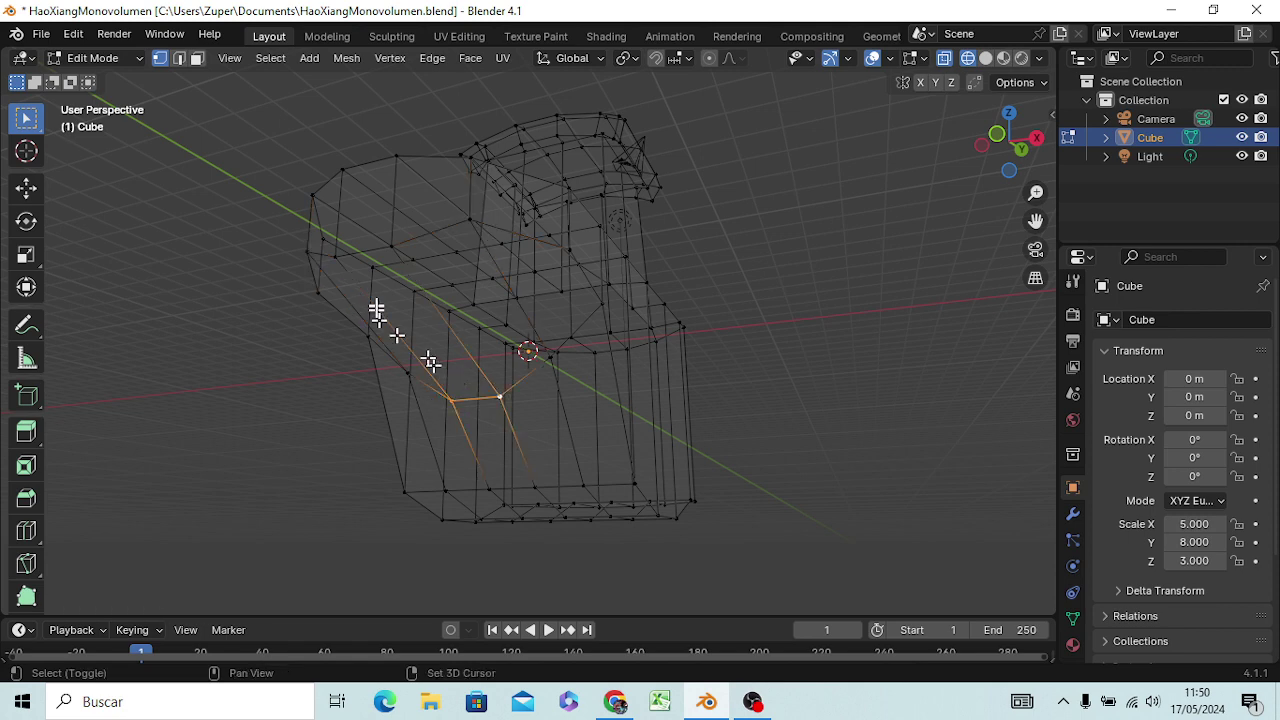
shift+click(392, 246)
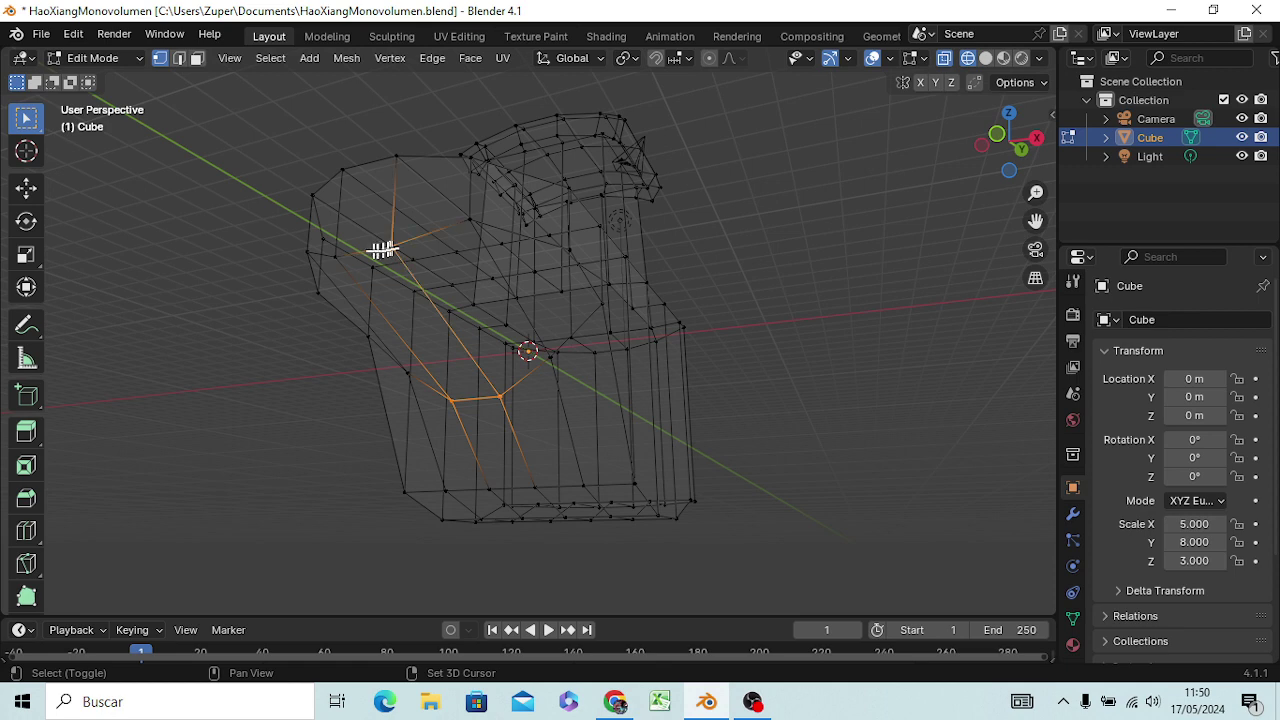
shift+click(336, 257)
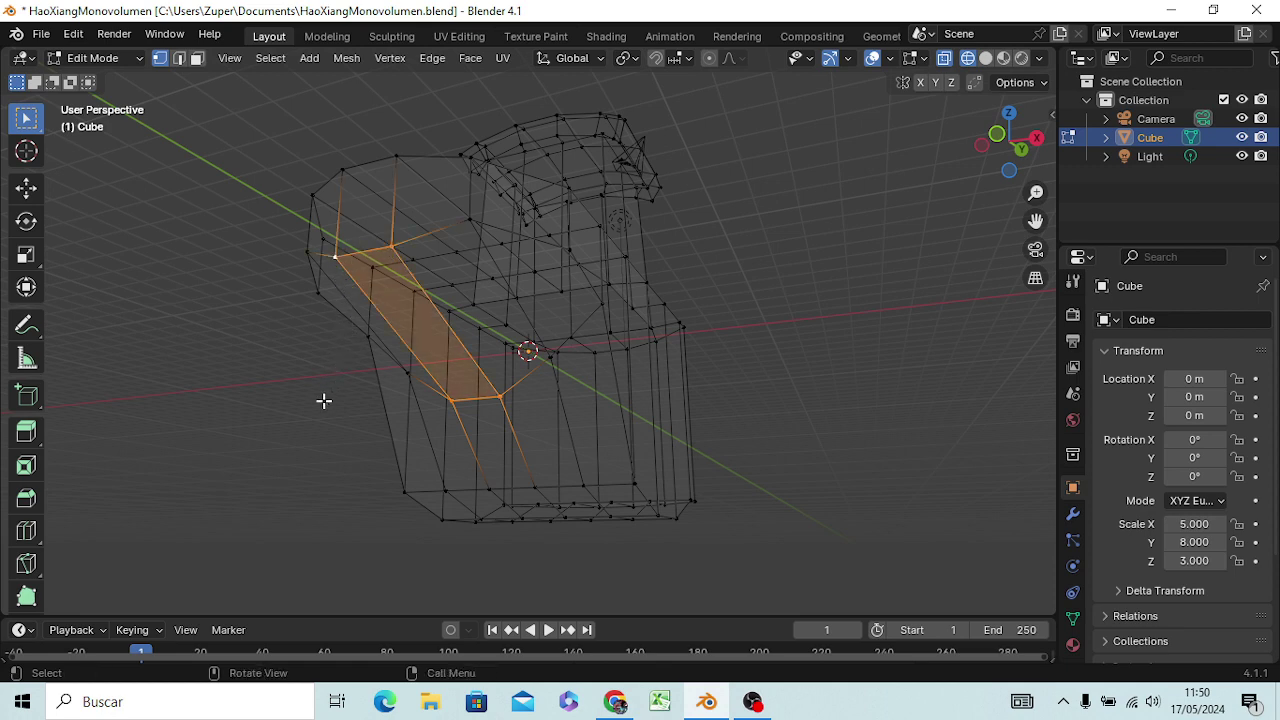
click(356, 372)
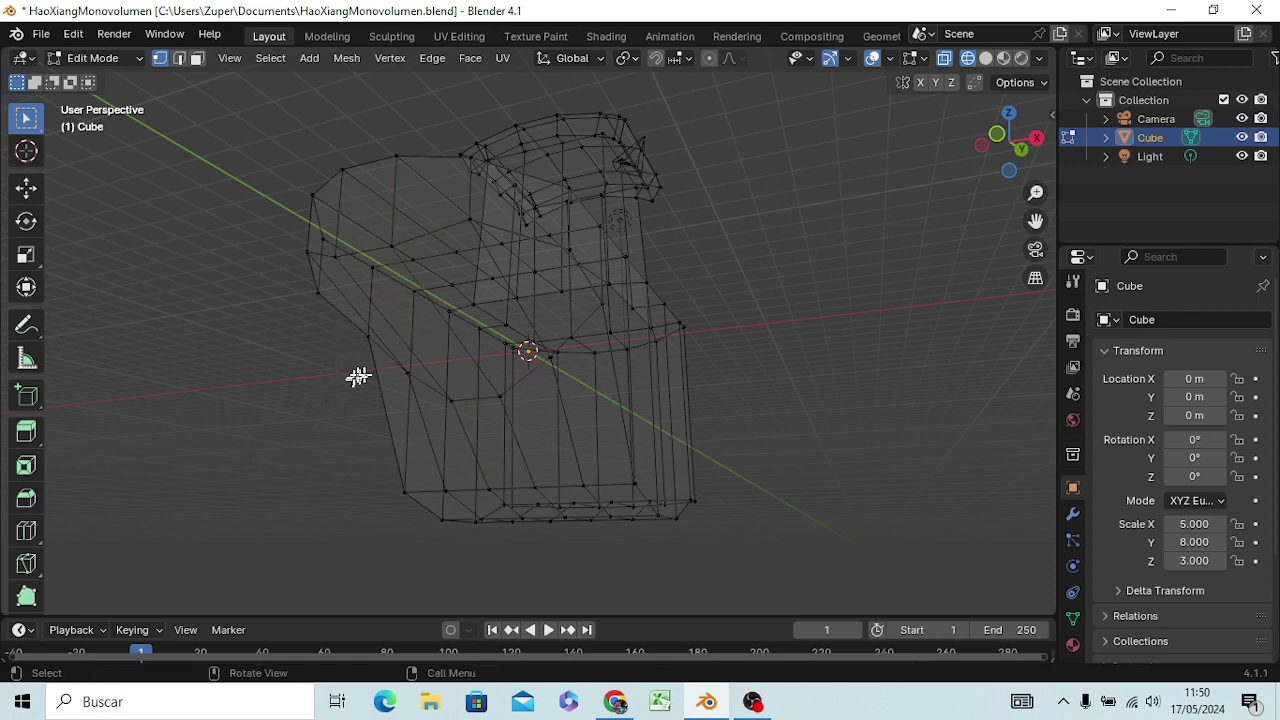
click(494, 392)
shift+click(392, 247)
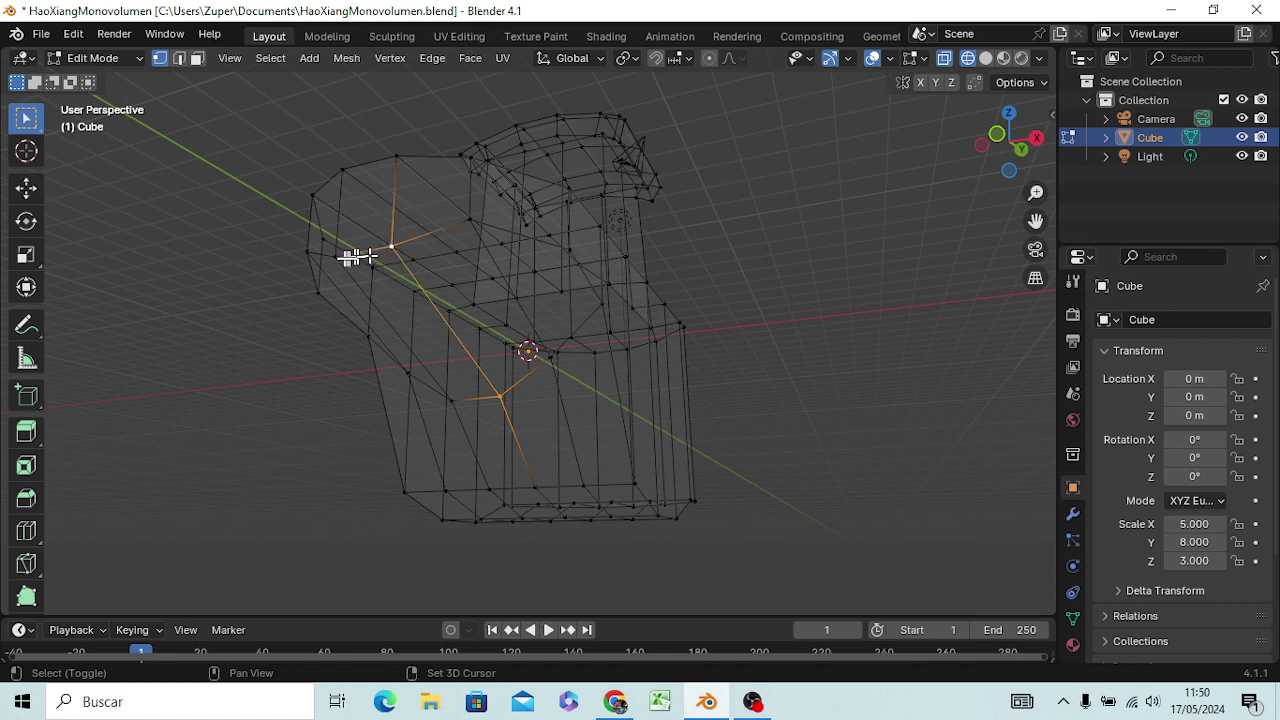
shift+click(336, 257)
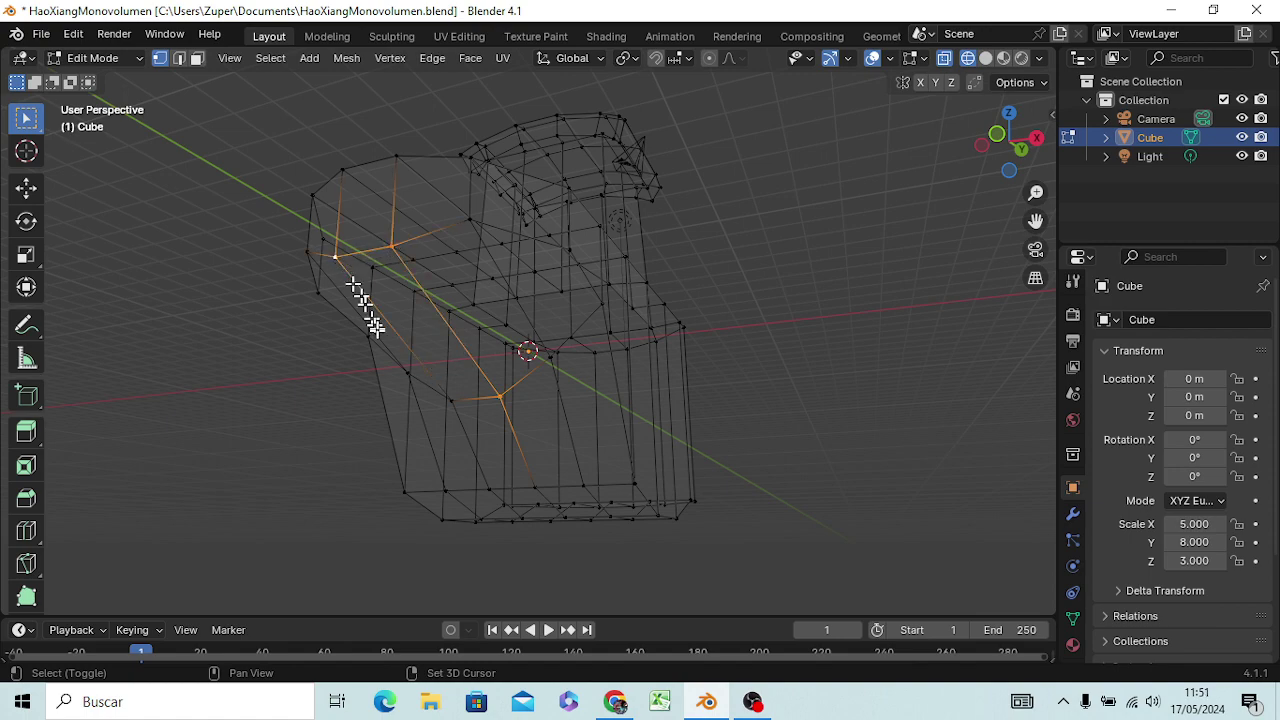
shift+click(449, 401)
Lower that slope face about 0.28 m along Z.
middle_drag(443, 418, 330, 489)
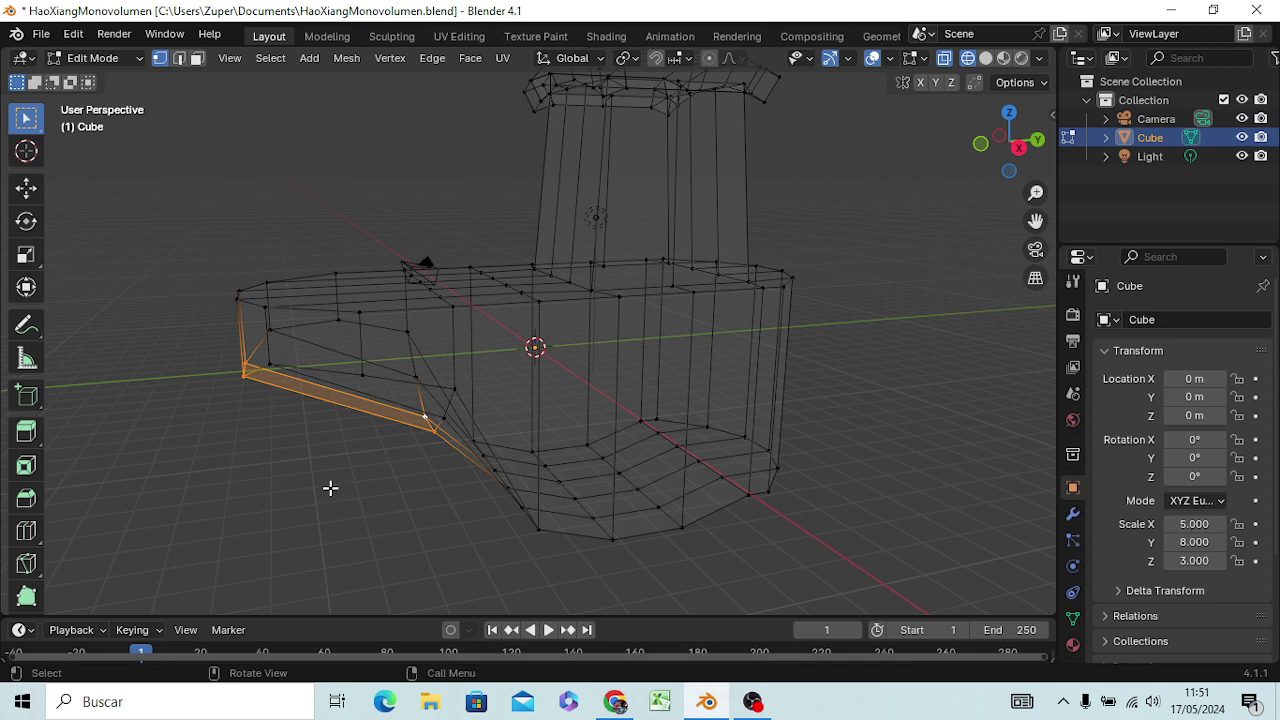
key(g)
key(z)
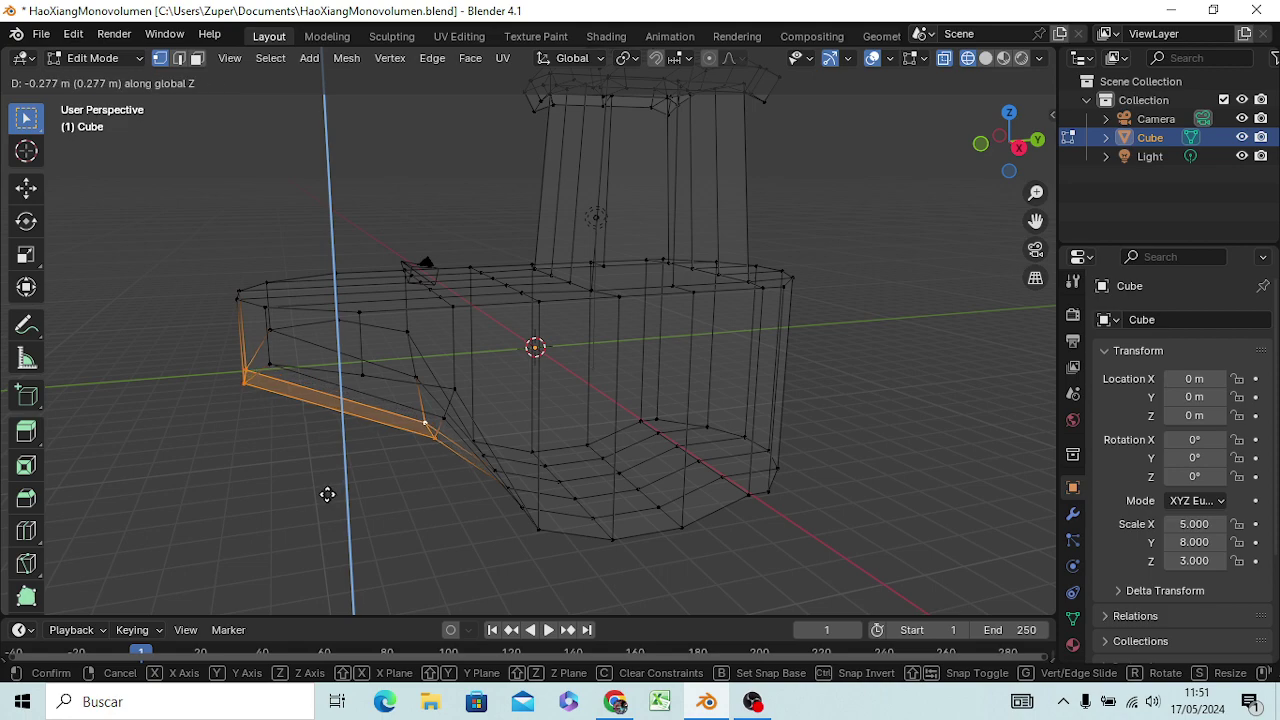
click(327, 496)
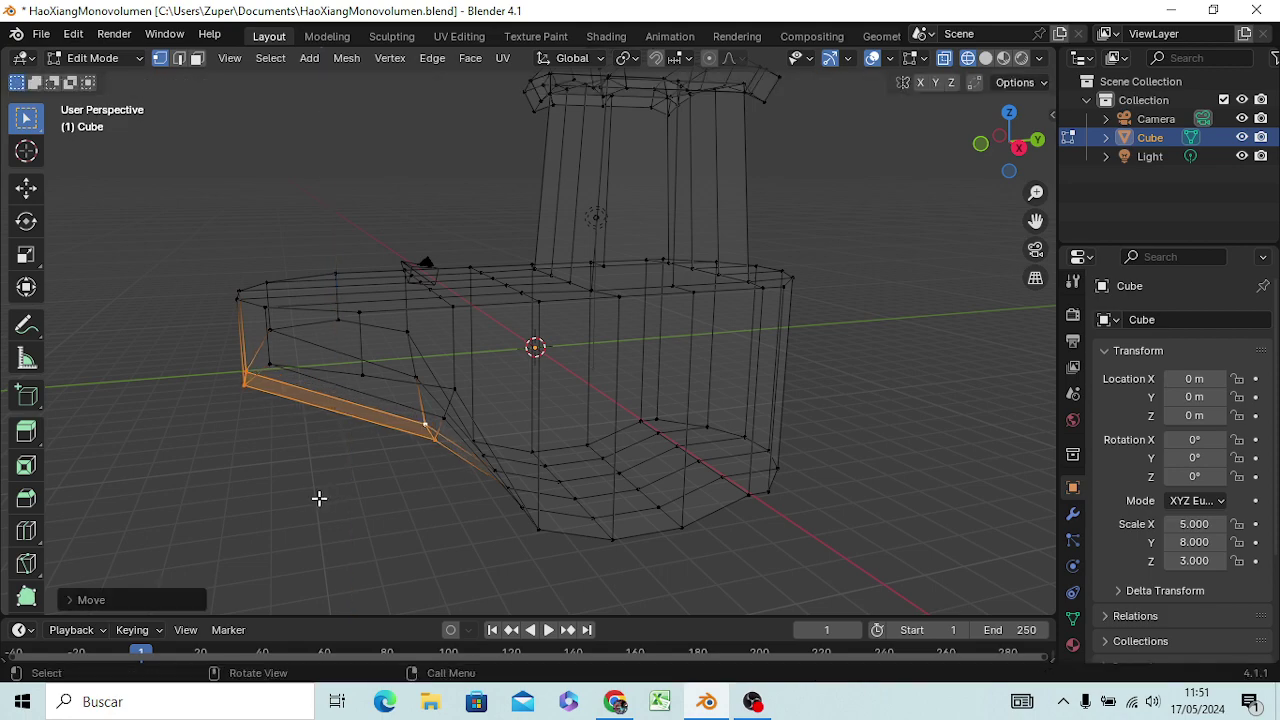
mouse_move(323, 491)
middle_down()
mouse_move(423, 391)
mouse_move(503, 429)
mouse_move(343, 469)
middle_up()
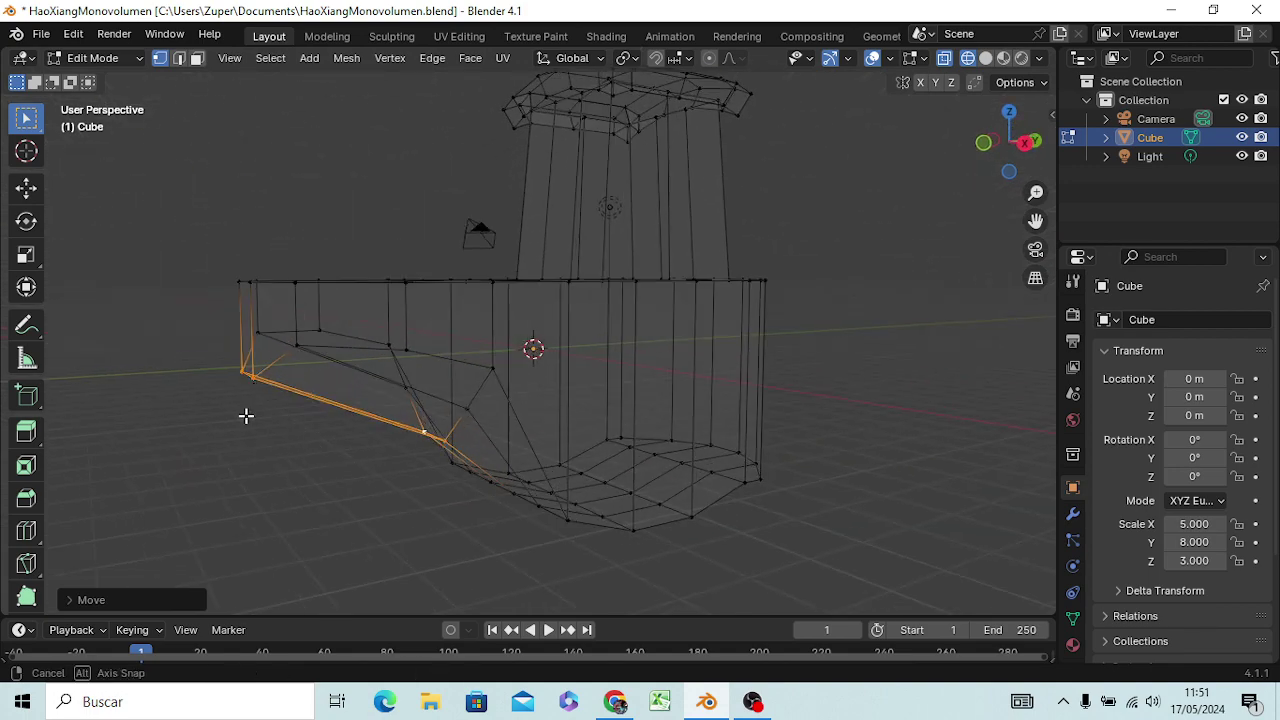
middle_drag(246, 415, 220, 394)
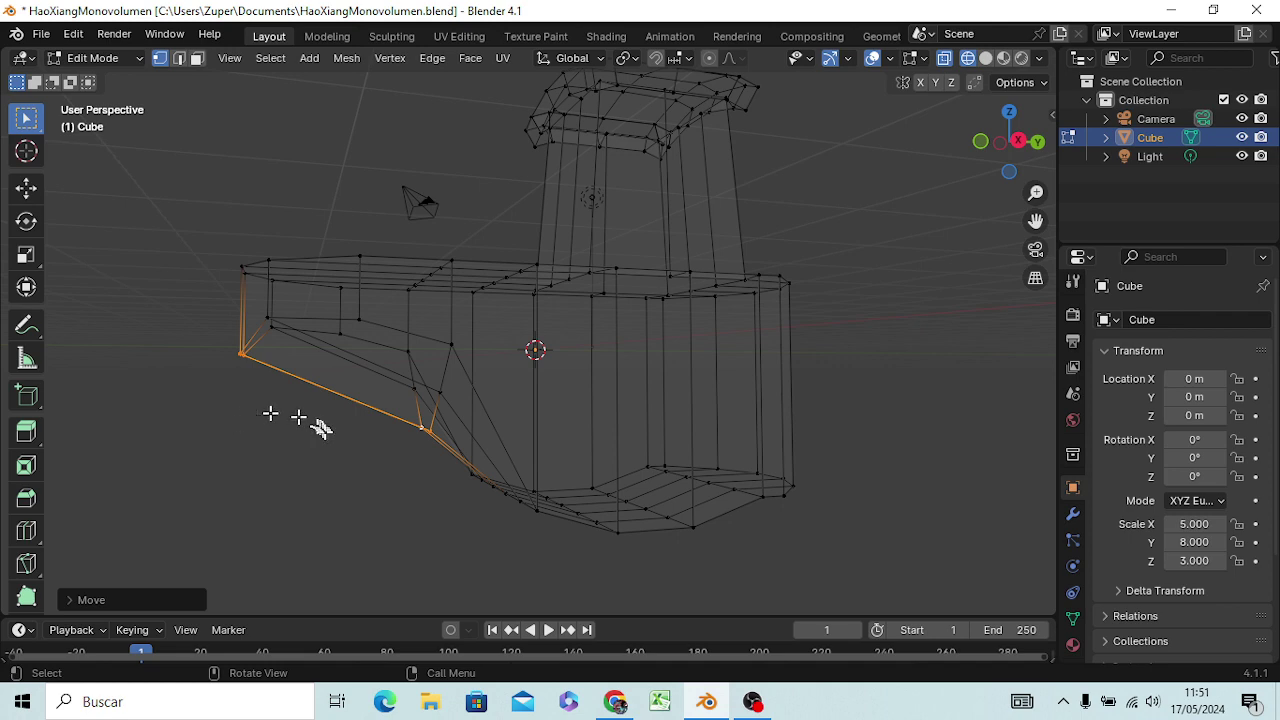
scroll(326, 434, down, 2)
scroll(326, 434, down, 3)
Switch the viewport to Solid shading and look at the mesh in Front Orthographic view.
mouse_move(497, 461)
middle_down()
mouse_move(543, 483)
mouse_move(434, 457)
mouse_move(520, 478)
middle_up()
key(z)
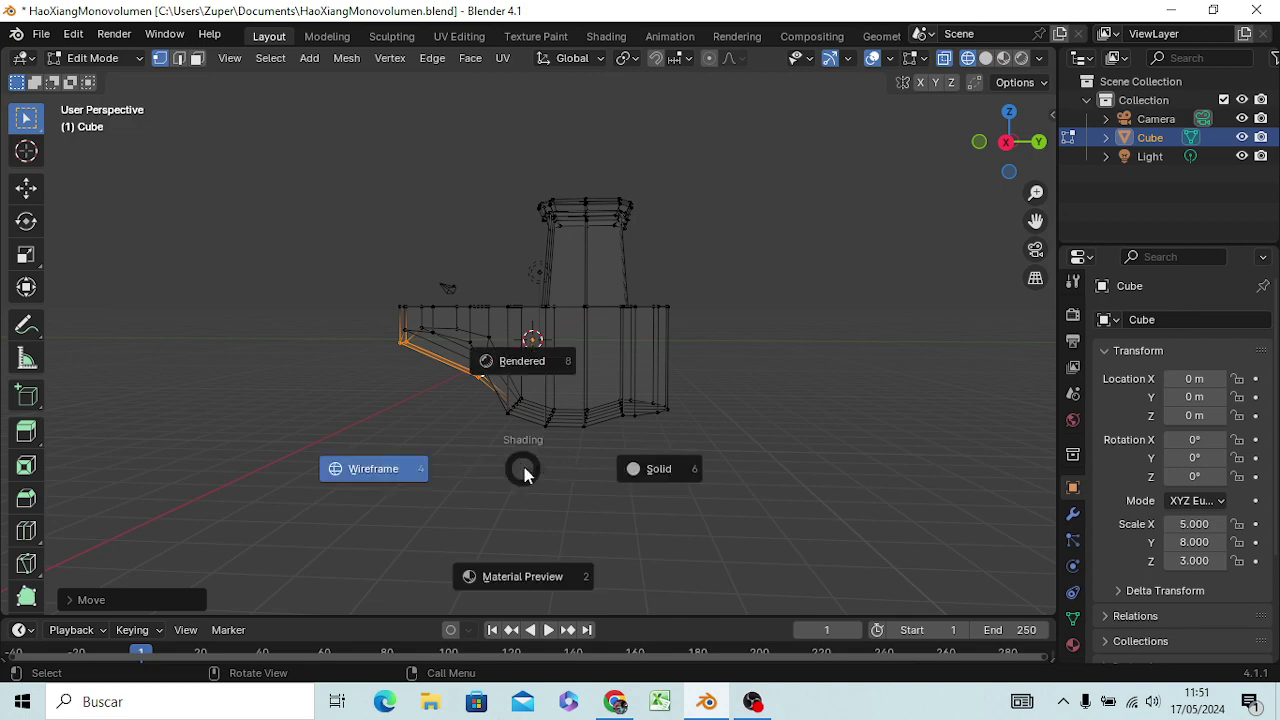
click(666, 467)
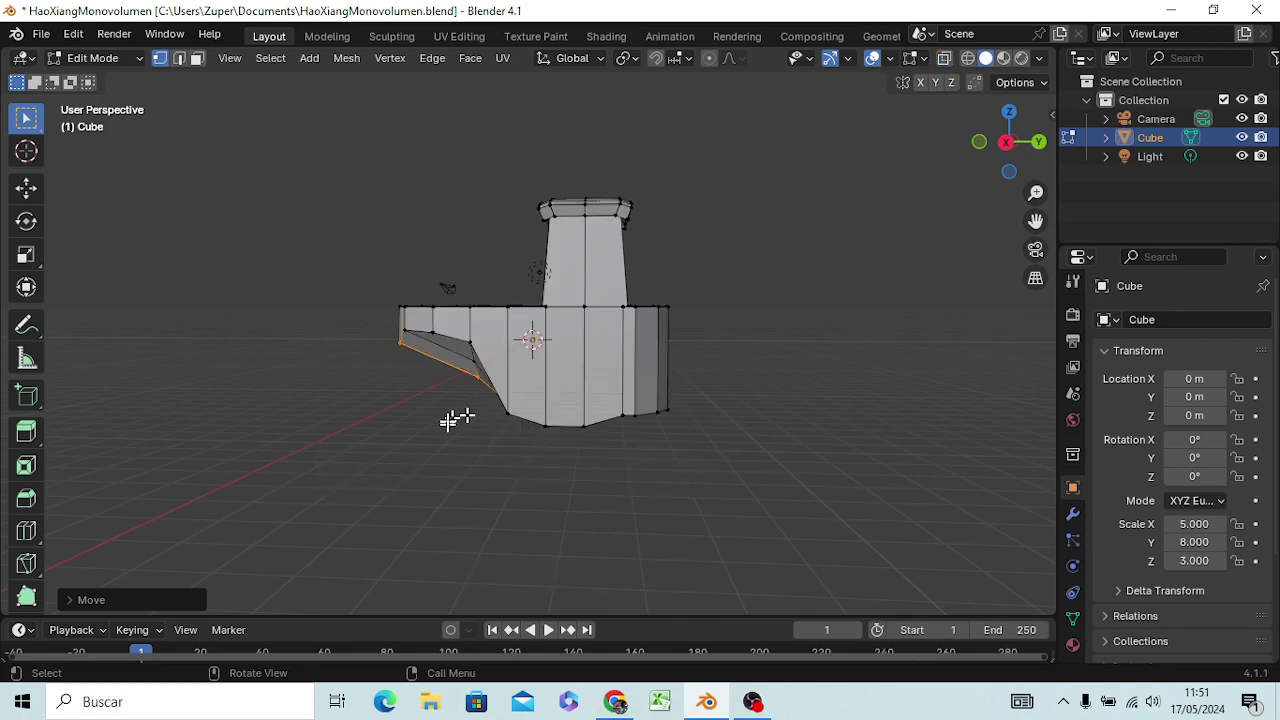
mouse_move(451, 420)
middle_down()
mouse_move(557, 474)
mouse_move(634, 374)
mouse_move(660, 315)
mouse_move(634, 380)
mouse_move(620, 354)
mouse_move(574, 366)
mouse_move(655, 330)
mouse_move(600, 408)
mouse_move(557, 357)
middle_up()
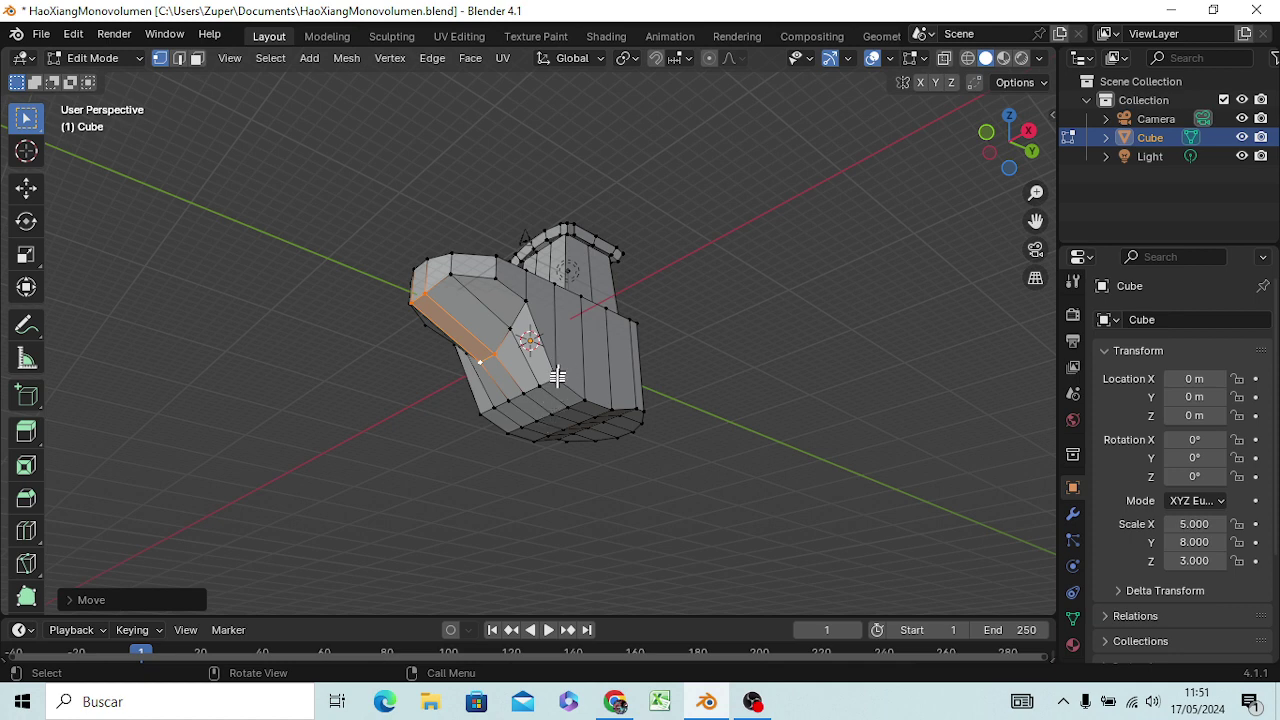
middle_drag(442, 427, 592, 476)
key(KP_1)
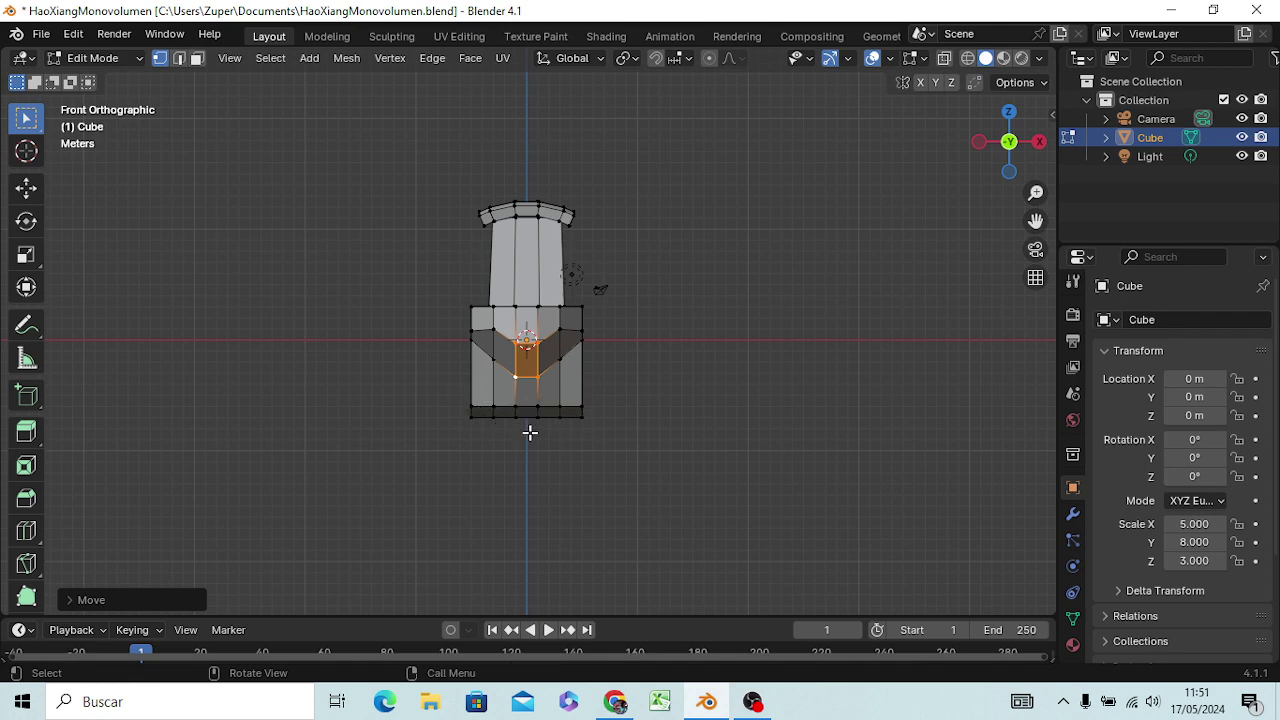
Clear the face selection and switch the viewport to wireframe shading.
scroll(516, 440, up, 2)
scroll(512, 441, up, 1)
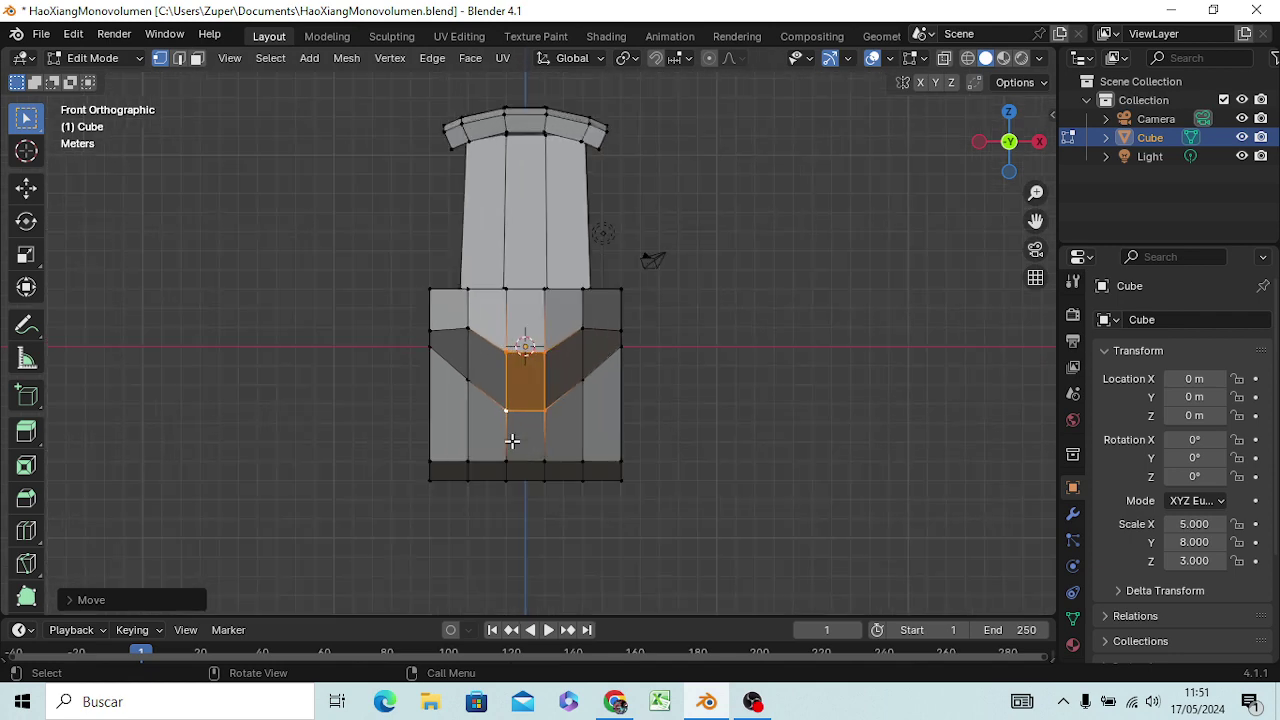
click(771, 407)
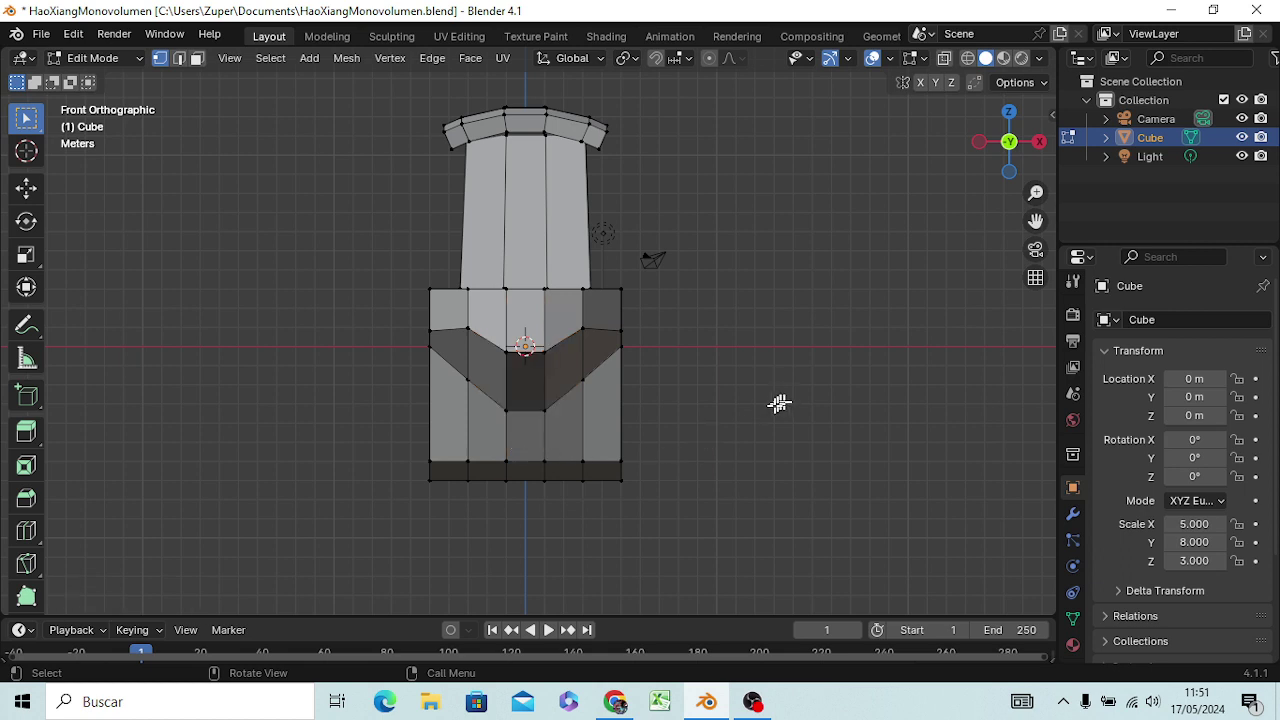
key(z)
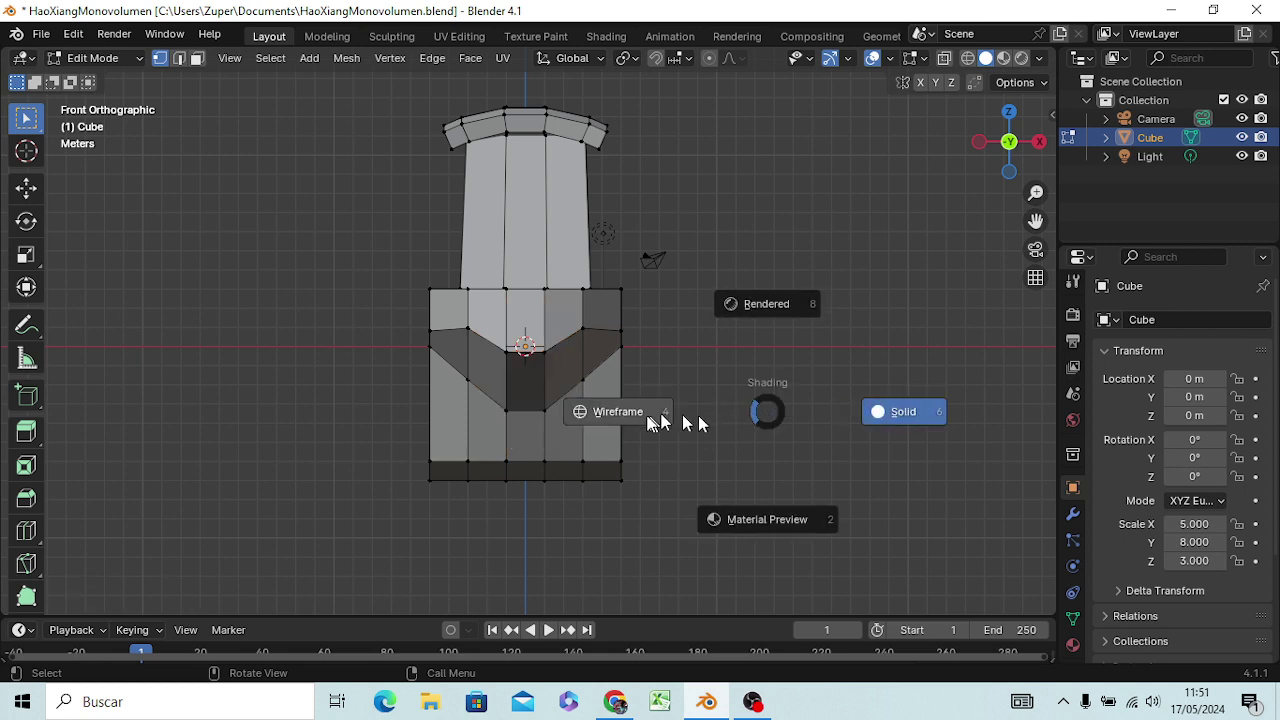
click(650, 422)
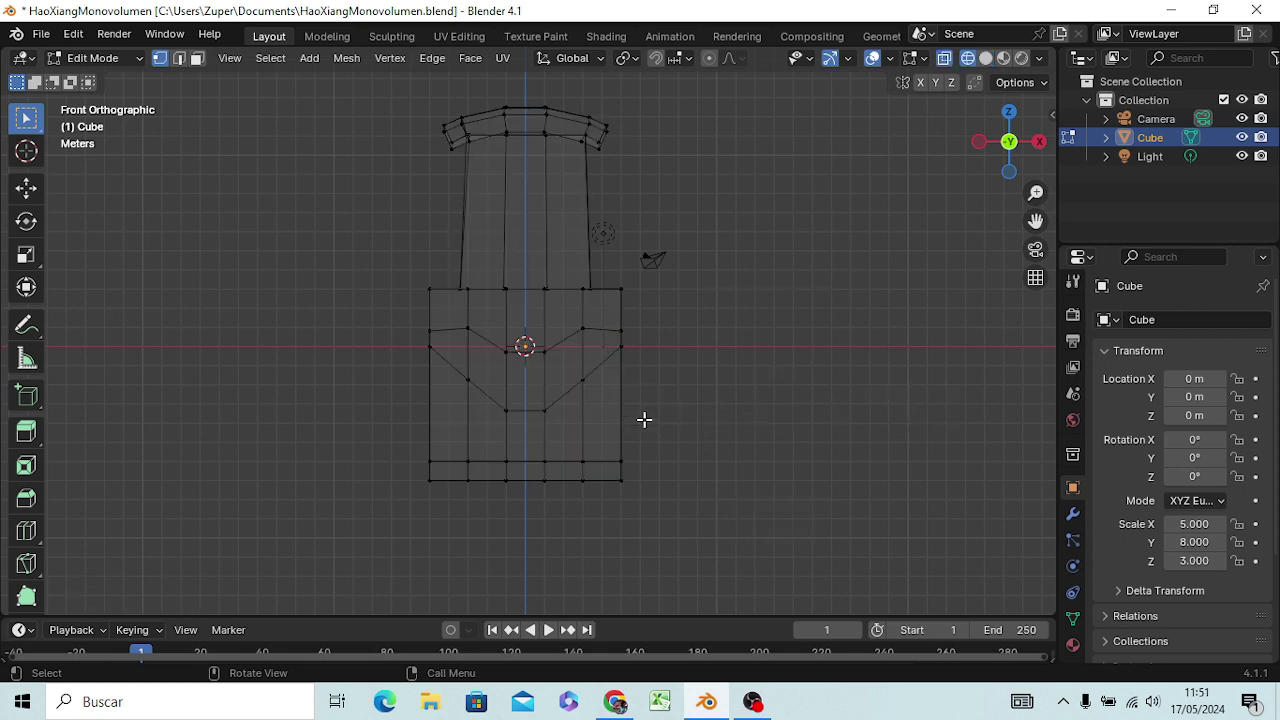
Raise the base's bottom-left and bottom-right corner vertices 2 m along Z.
shift+click(621, 465)
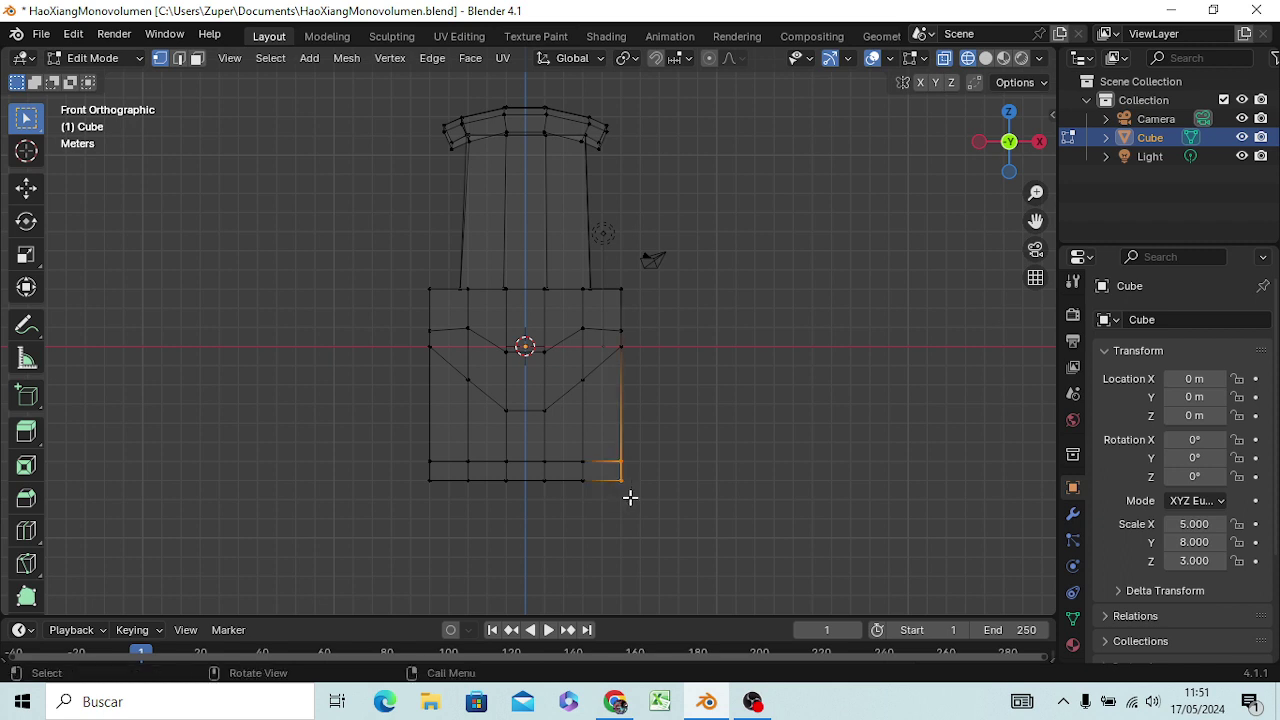
shift+click(431, 482)
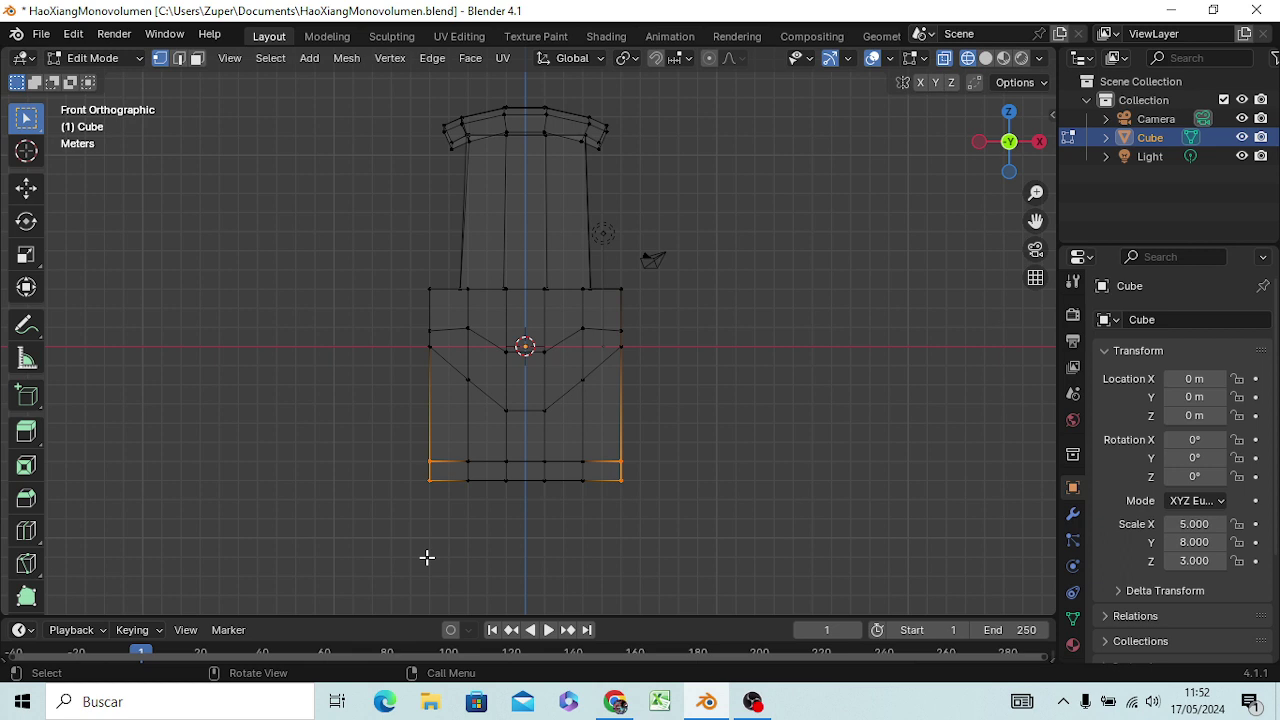
key(g)
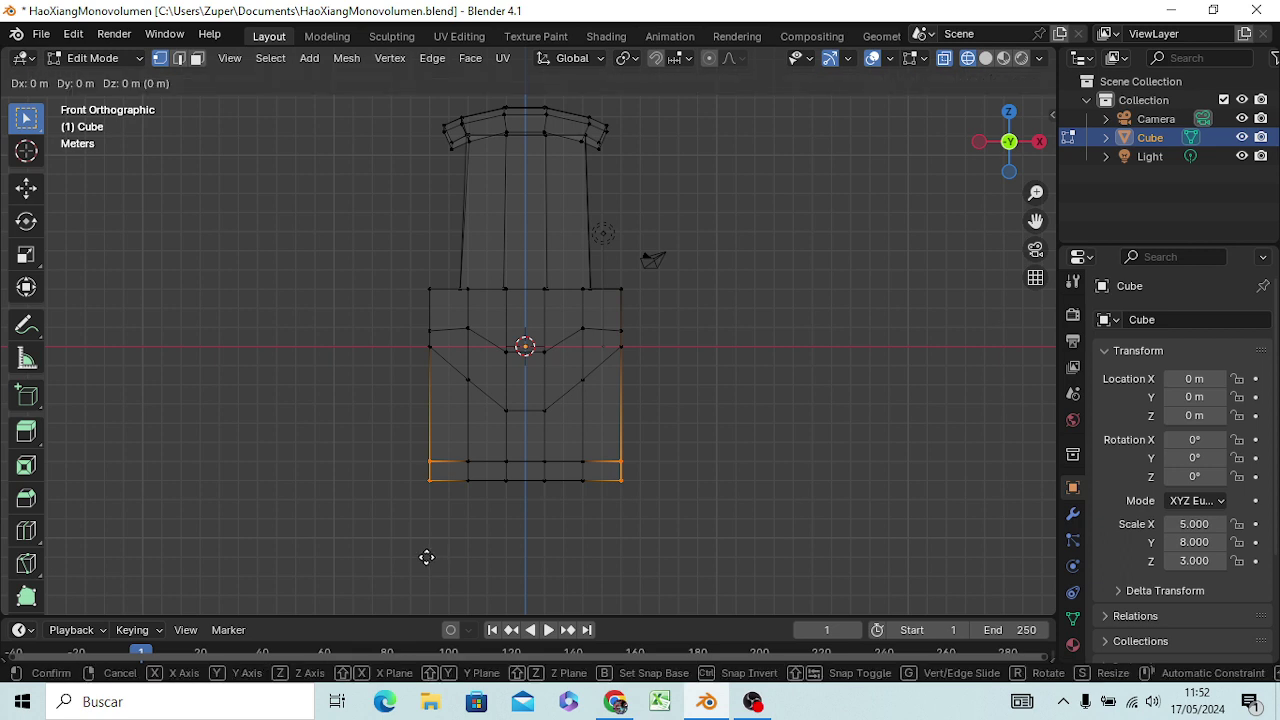
text(z)
text(2)
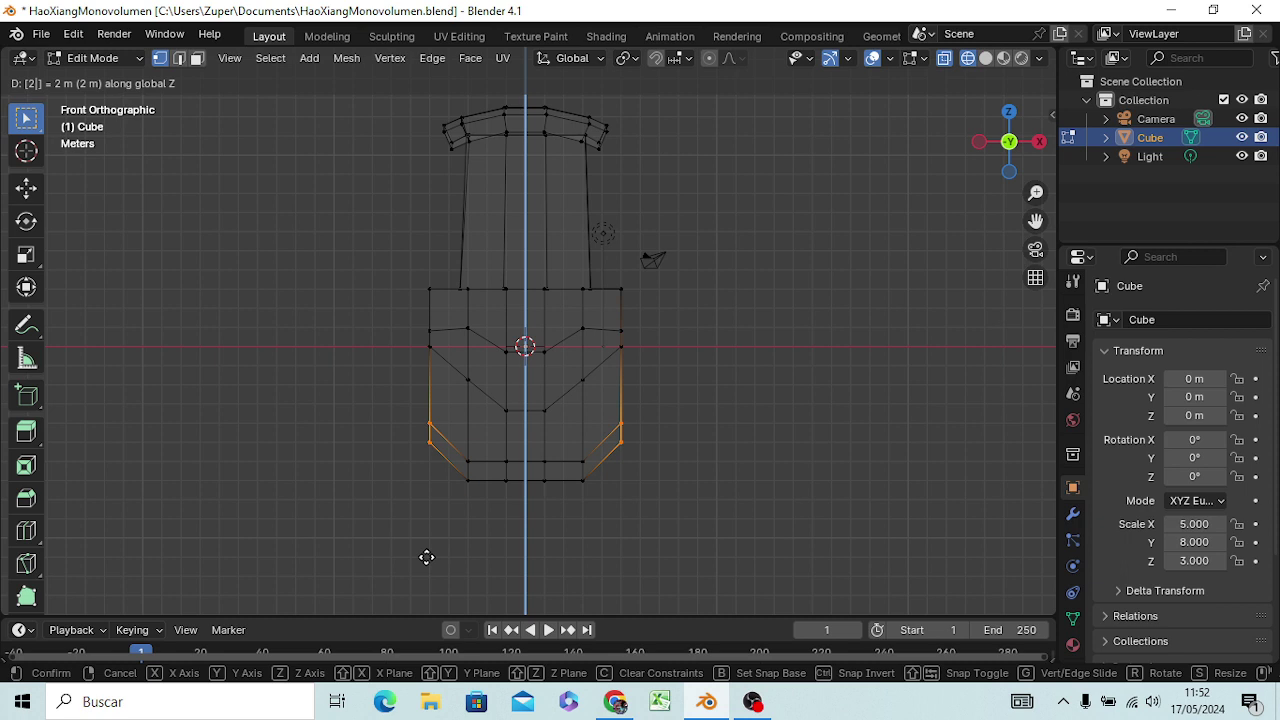
key(Return)
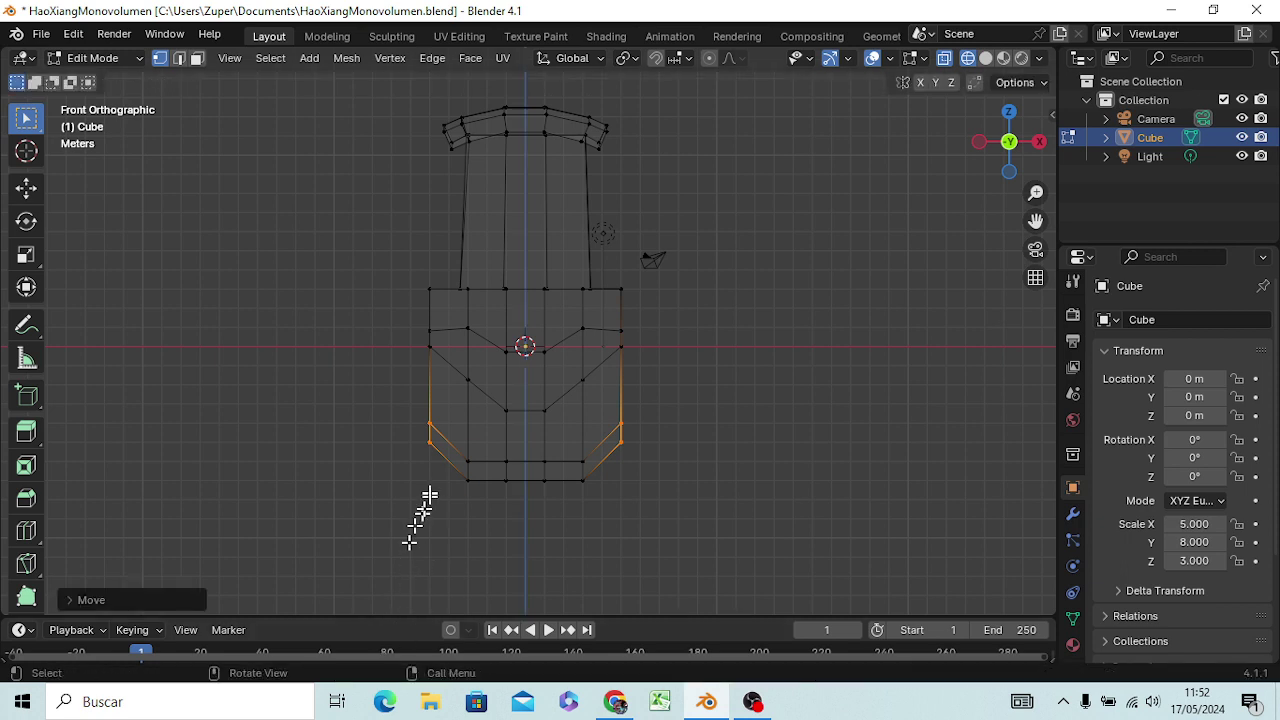
drag(462, 452, 470, 485)
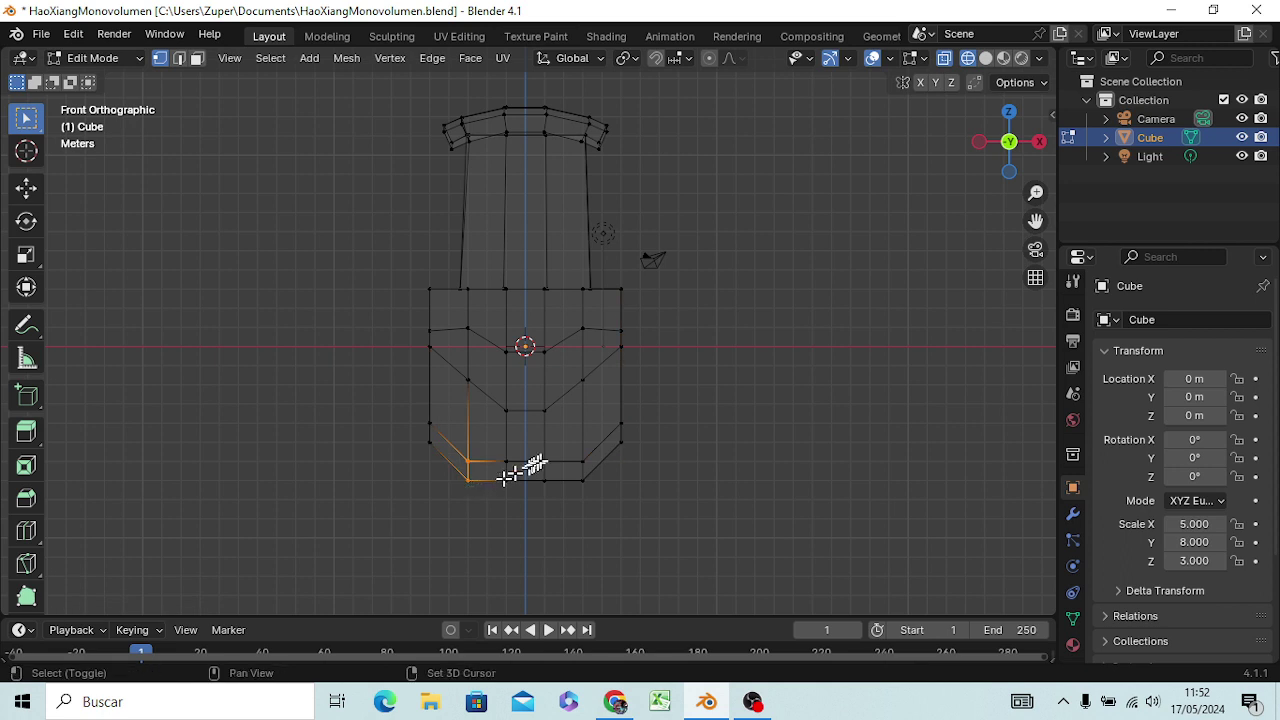
mouse_move(584, 452)
mouse_down()
mouse_move(590, 490)
mouse_move(576, 508)
mouse_up()
Lift the inner bottom vertices on both sides of the base 1 m along Z.
click(638, 478)
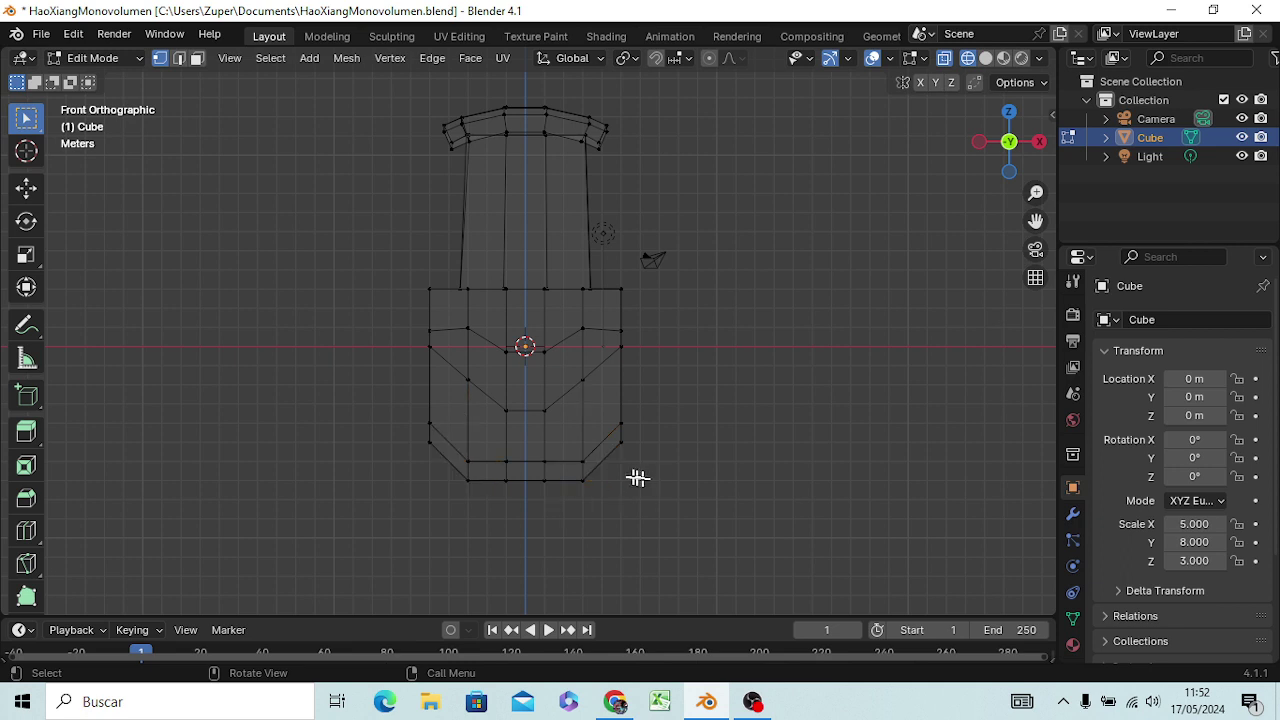
shift+drag(571, 449, 588, 484)
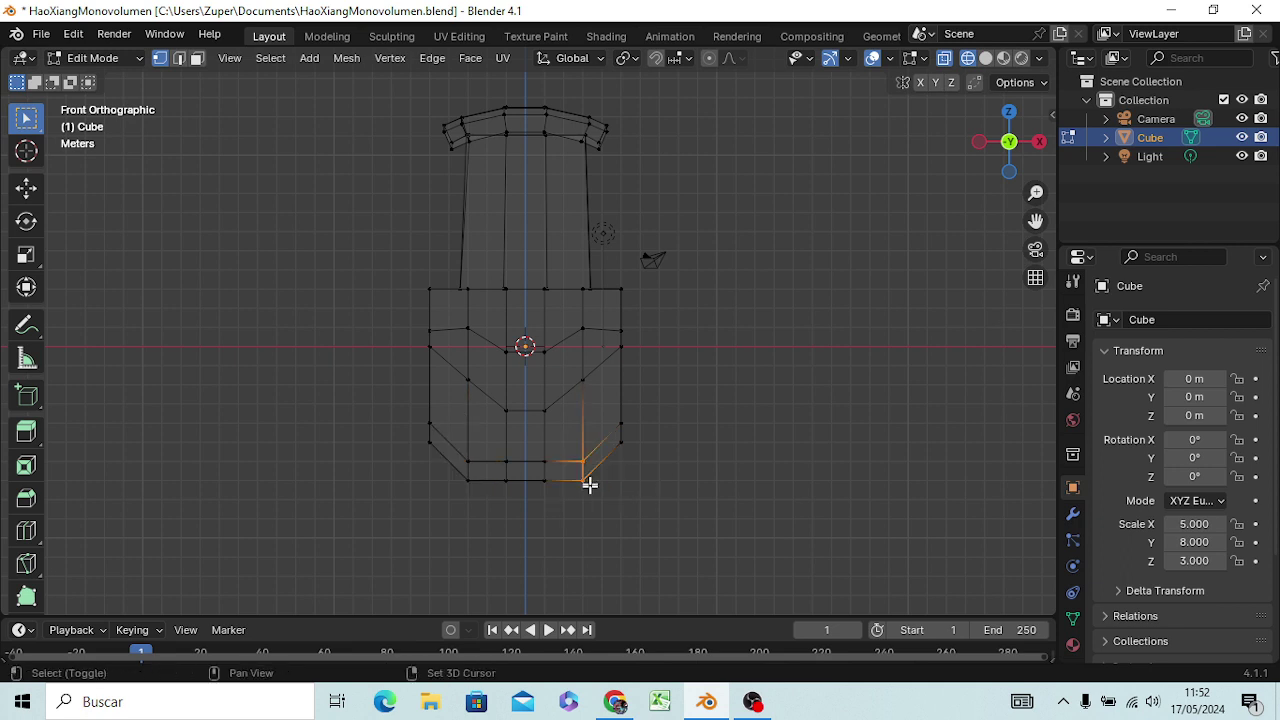
shift+drag(460, 452, 476, 488)
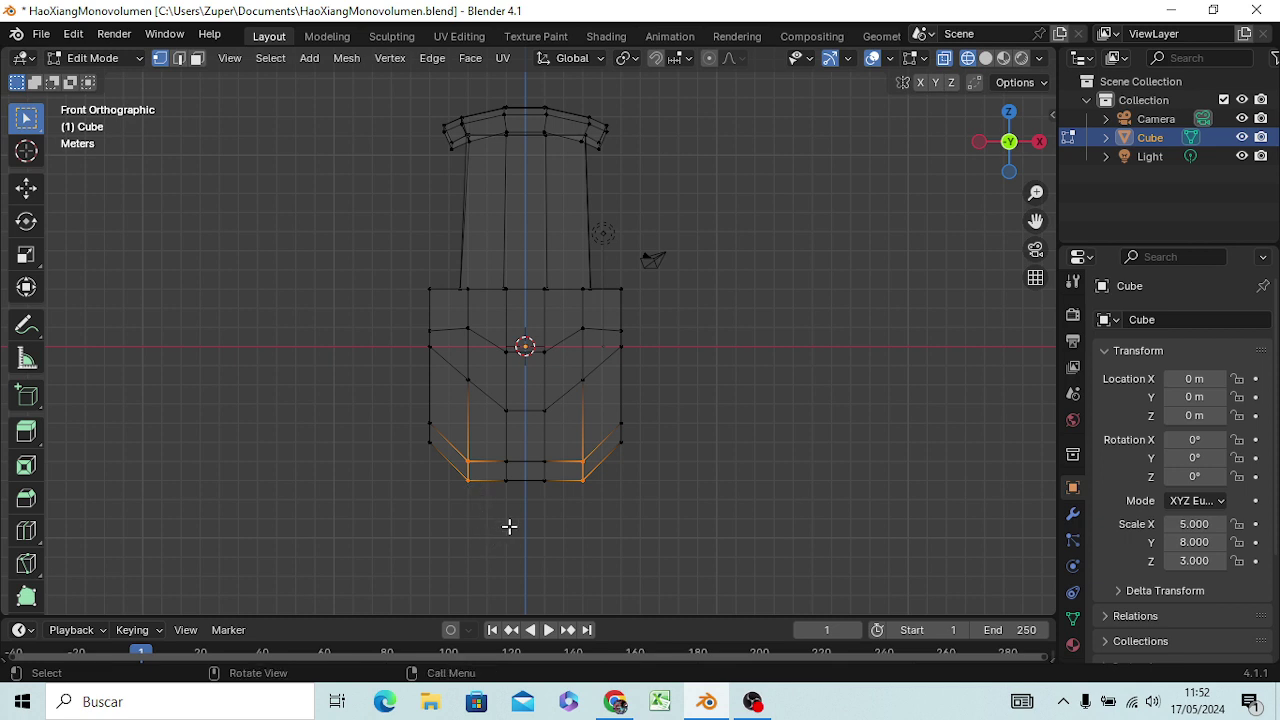
key(g)
key(z)
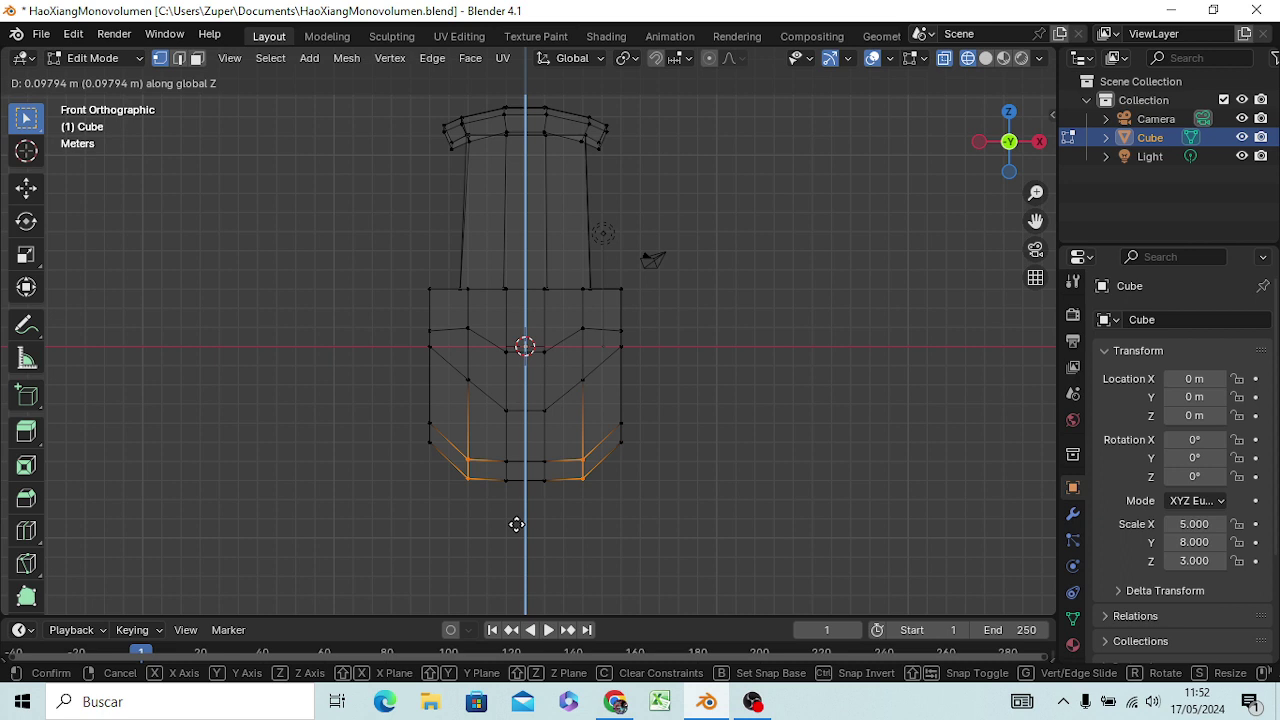
text(1)
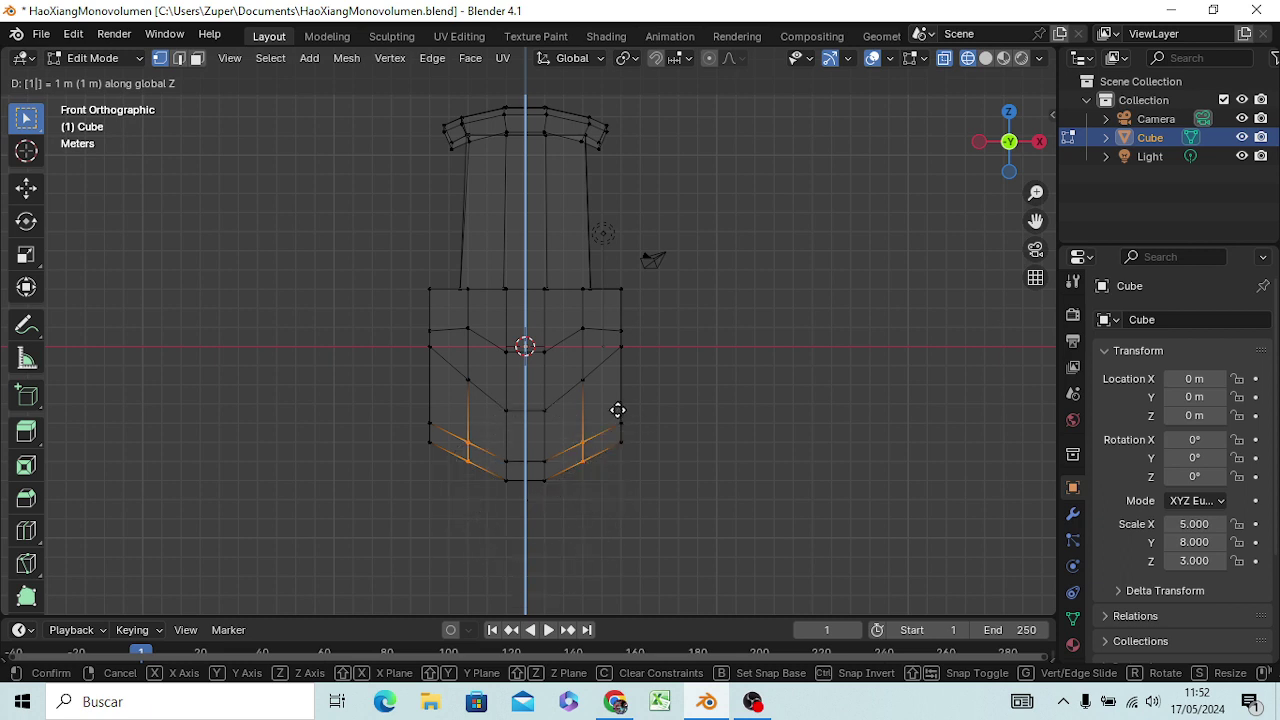
key(Return)
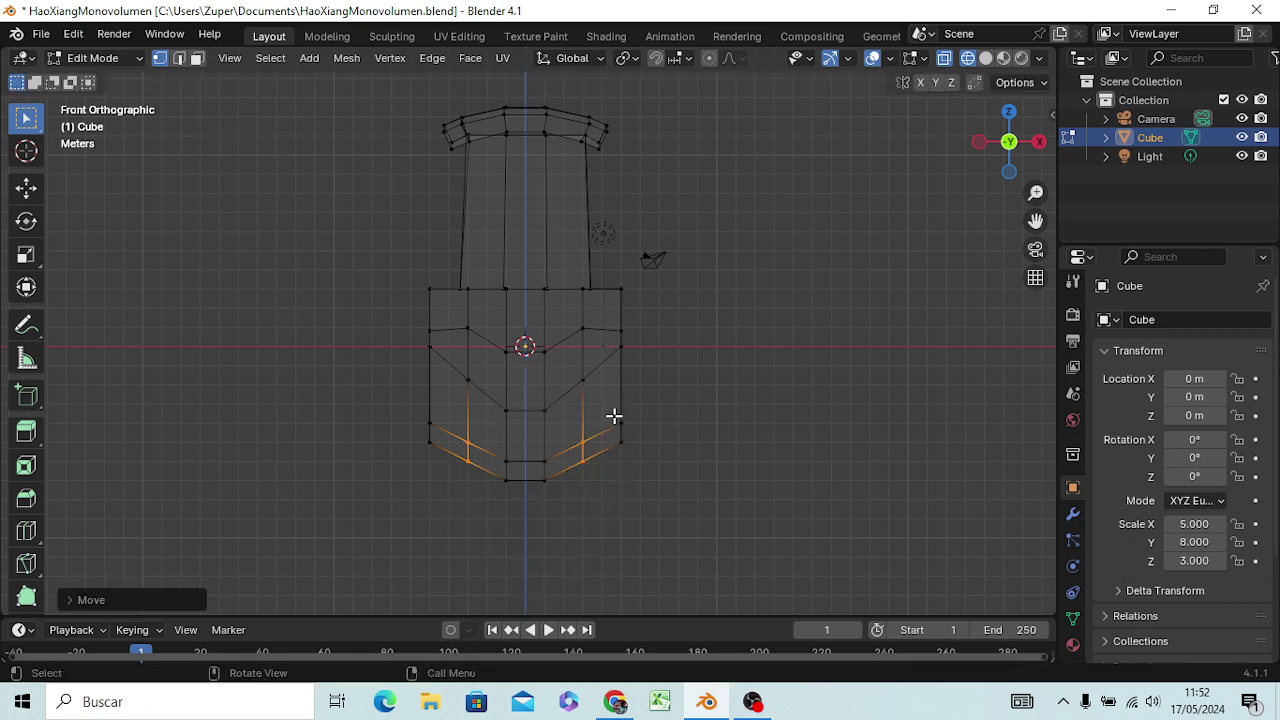
click(621, 440)
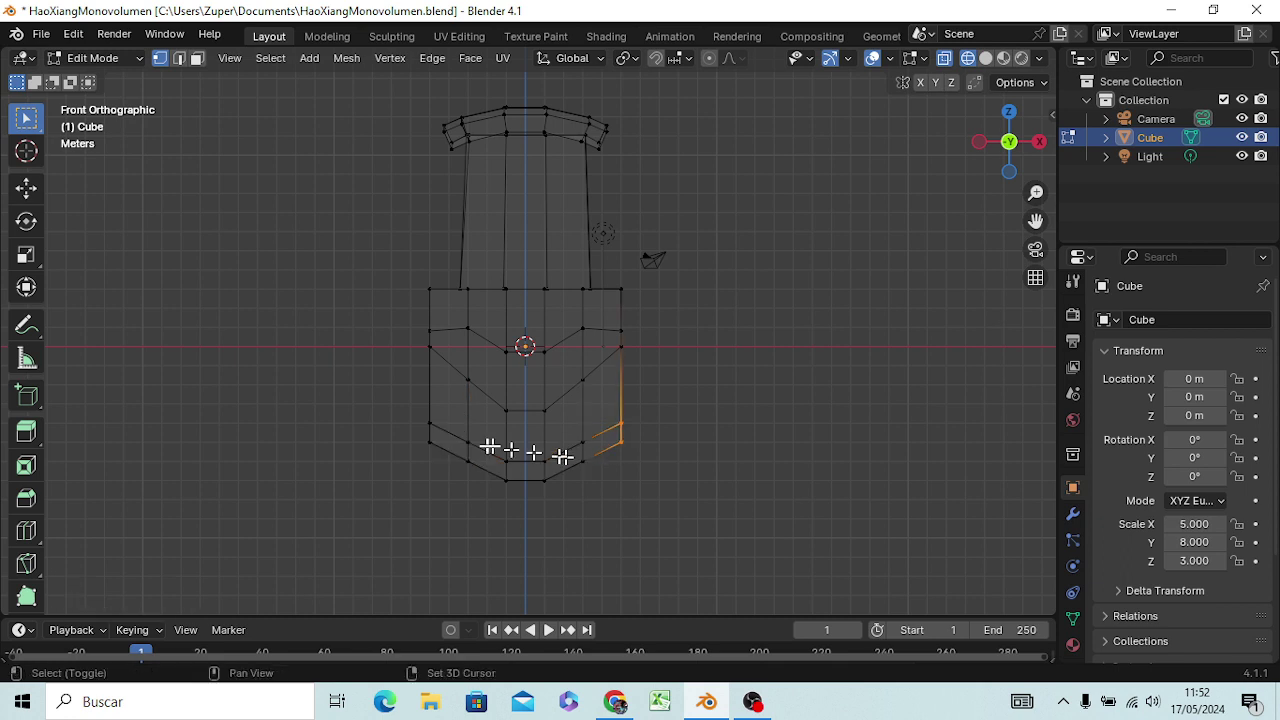
Edge-slide the left and right side corner vertices of the base by 1.
shift+click(430, 440)
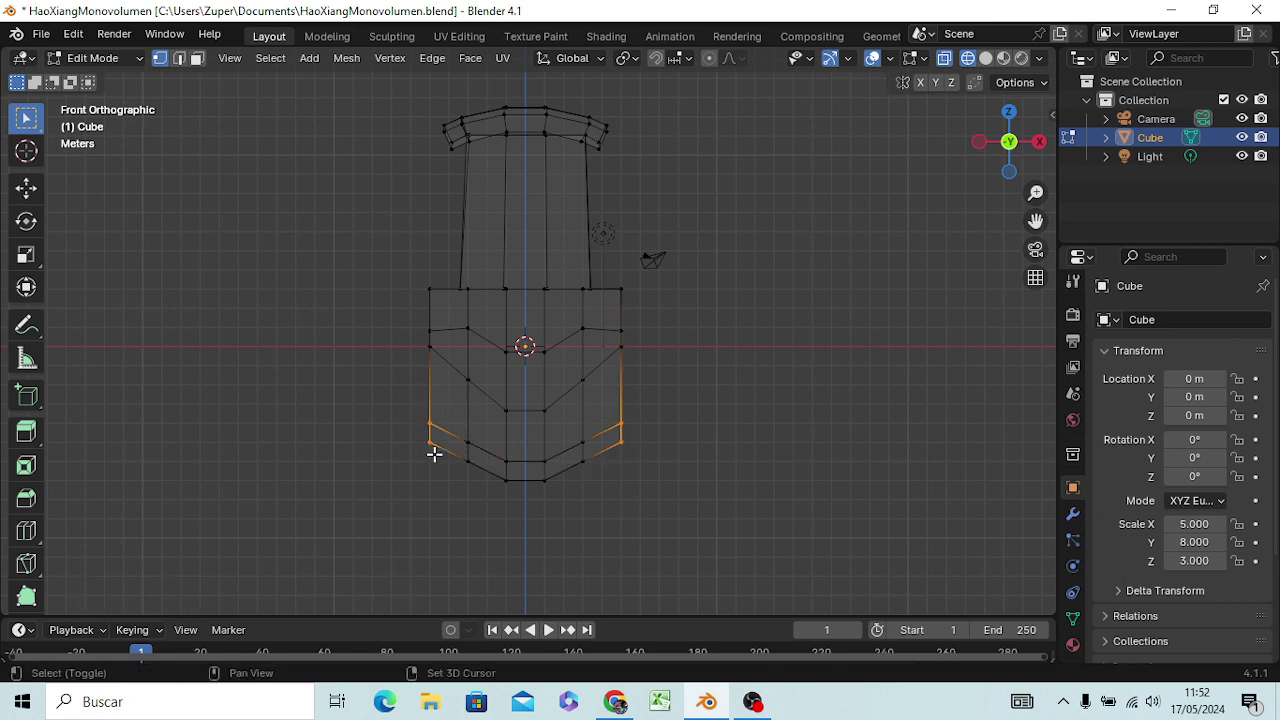
key(g)
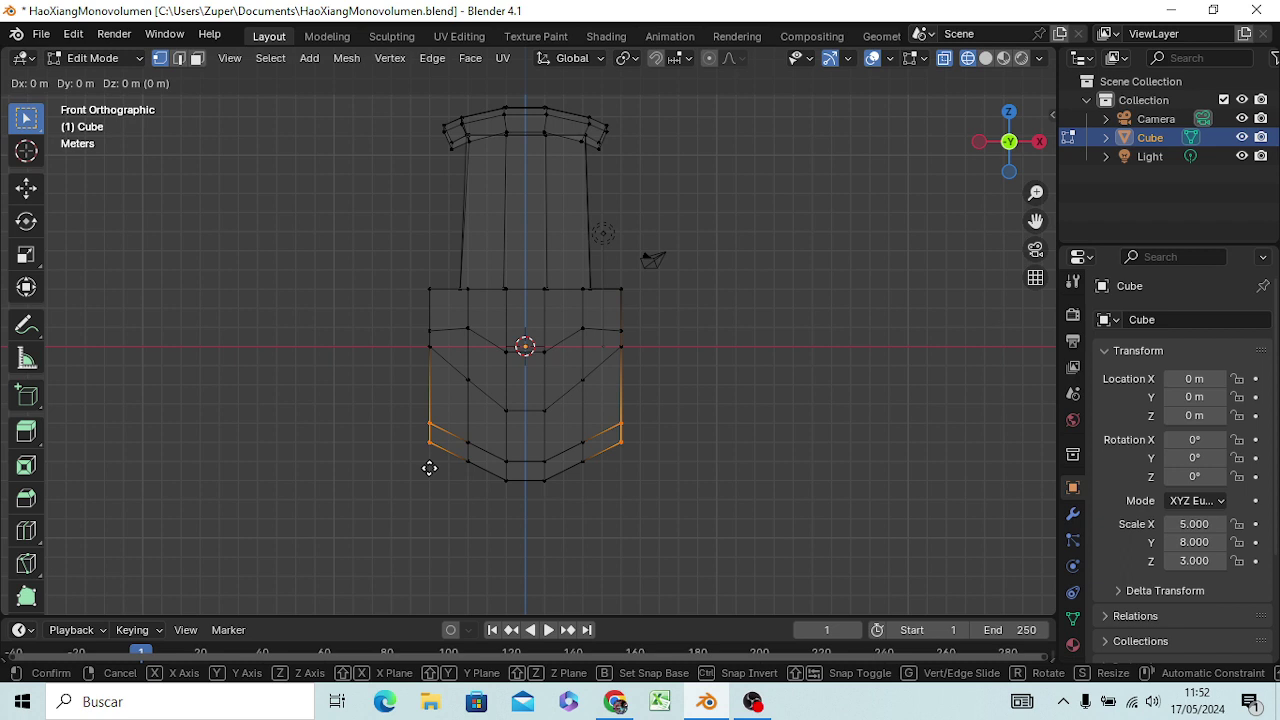
key(g)
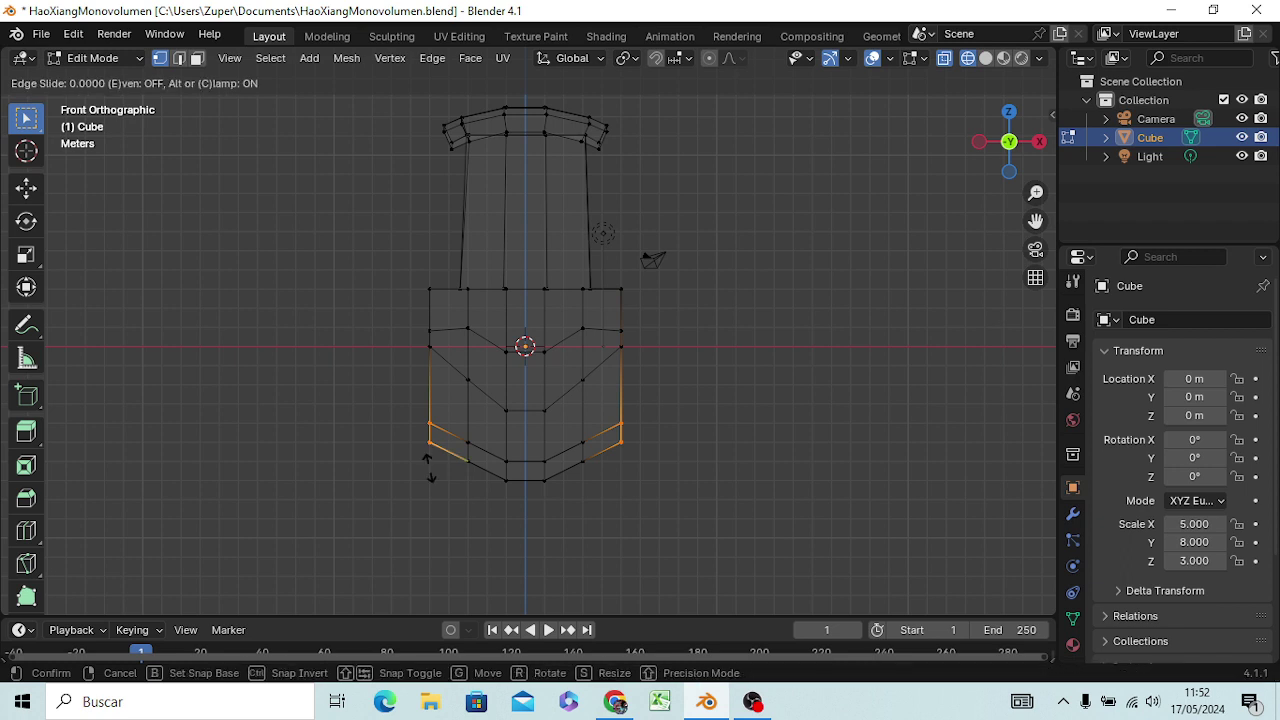
text(1)
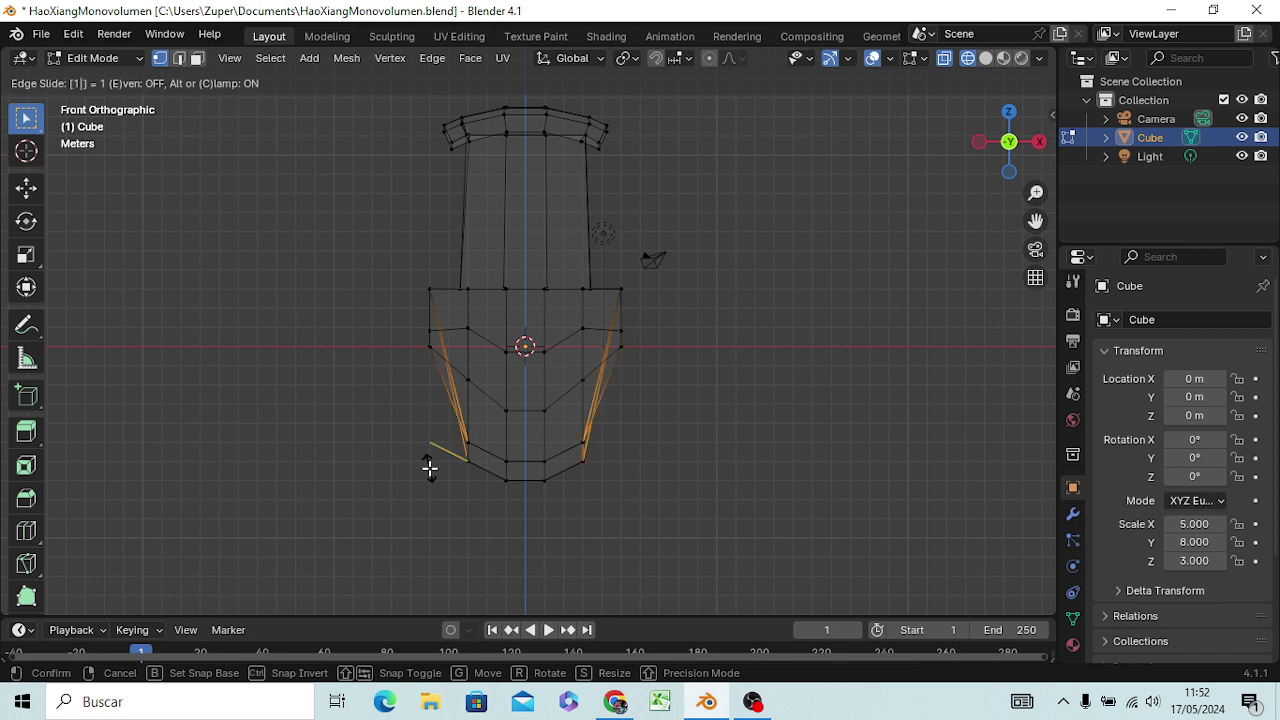
key(Return)
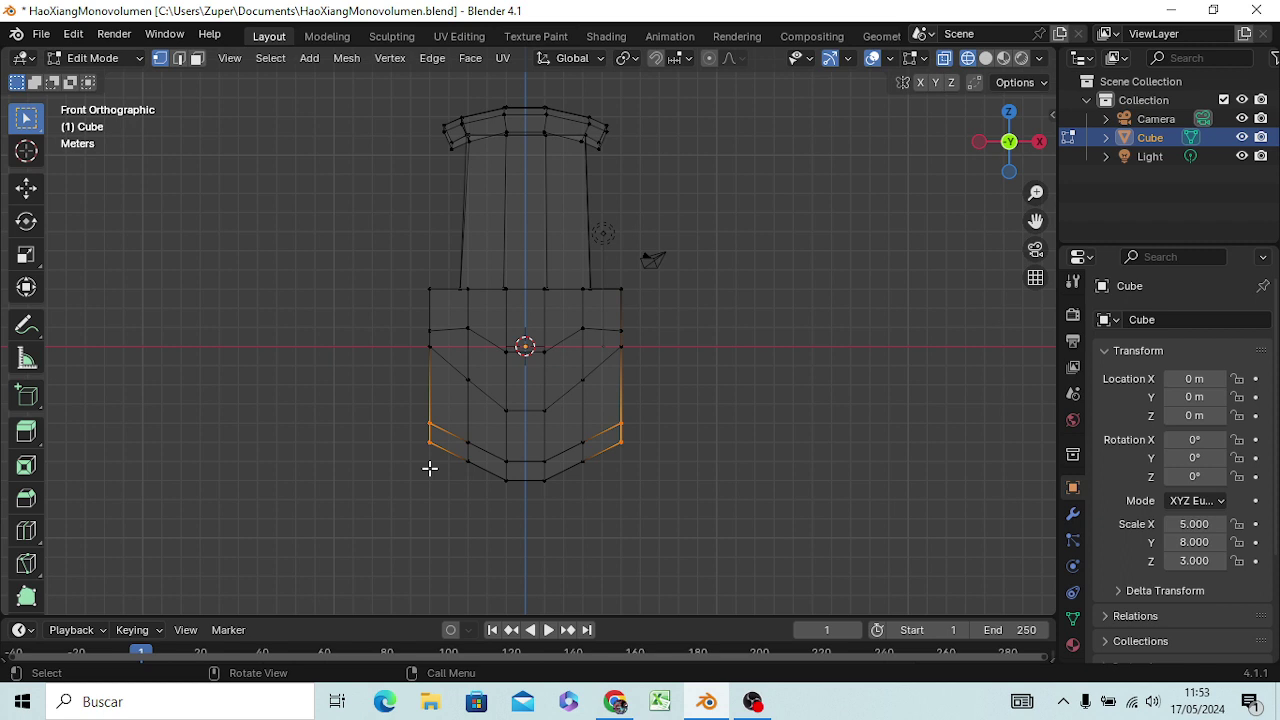
Raise the lower-left side vertices a further 1 m along Z.
shift+click(429, 468)
drag(423, 418, 436, 456)
key(g)
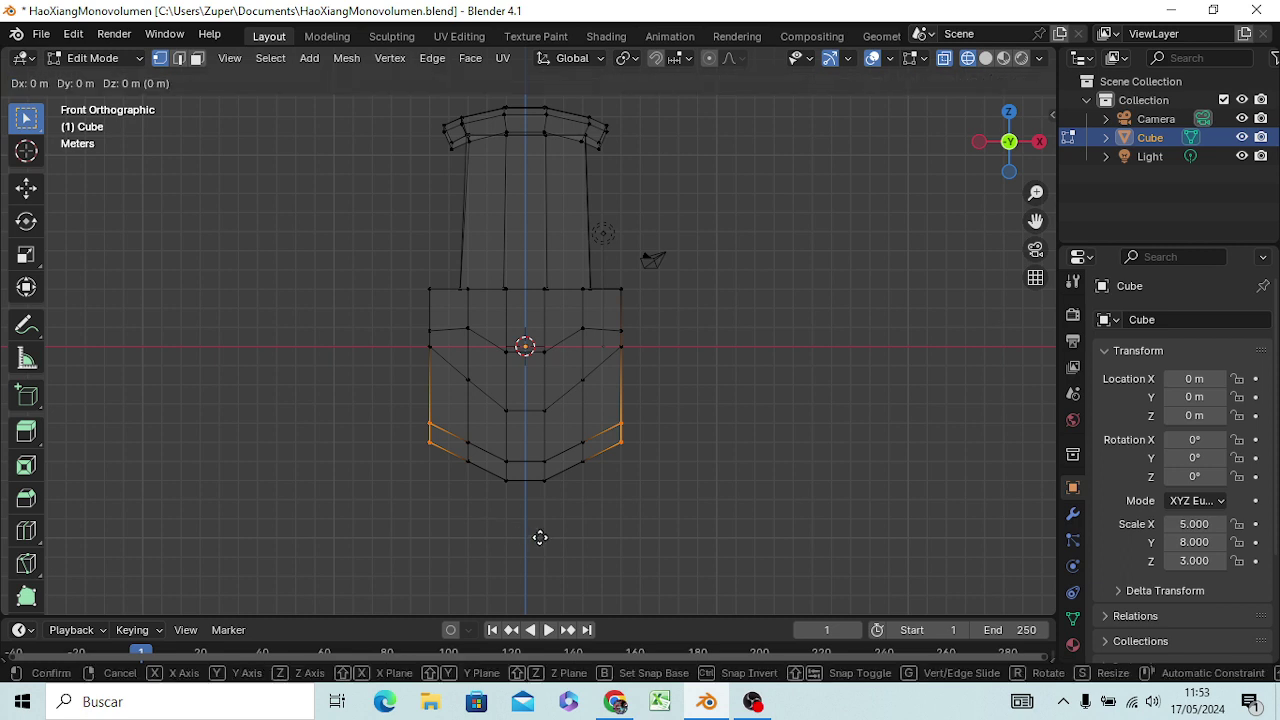
text(z)
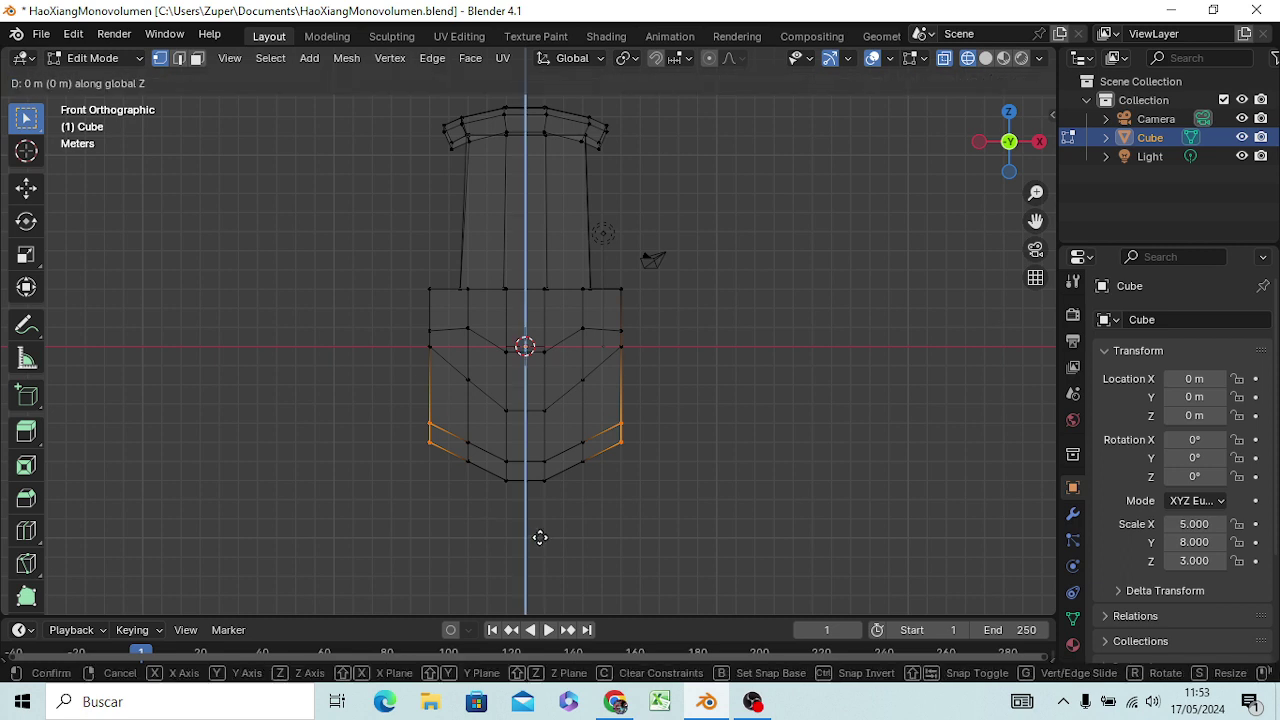
text(1)
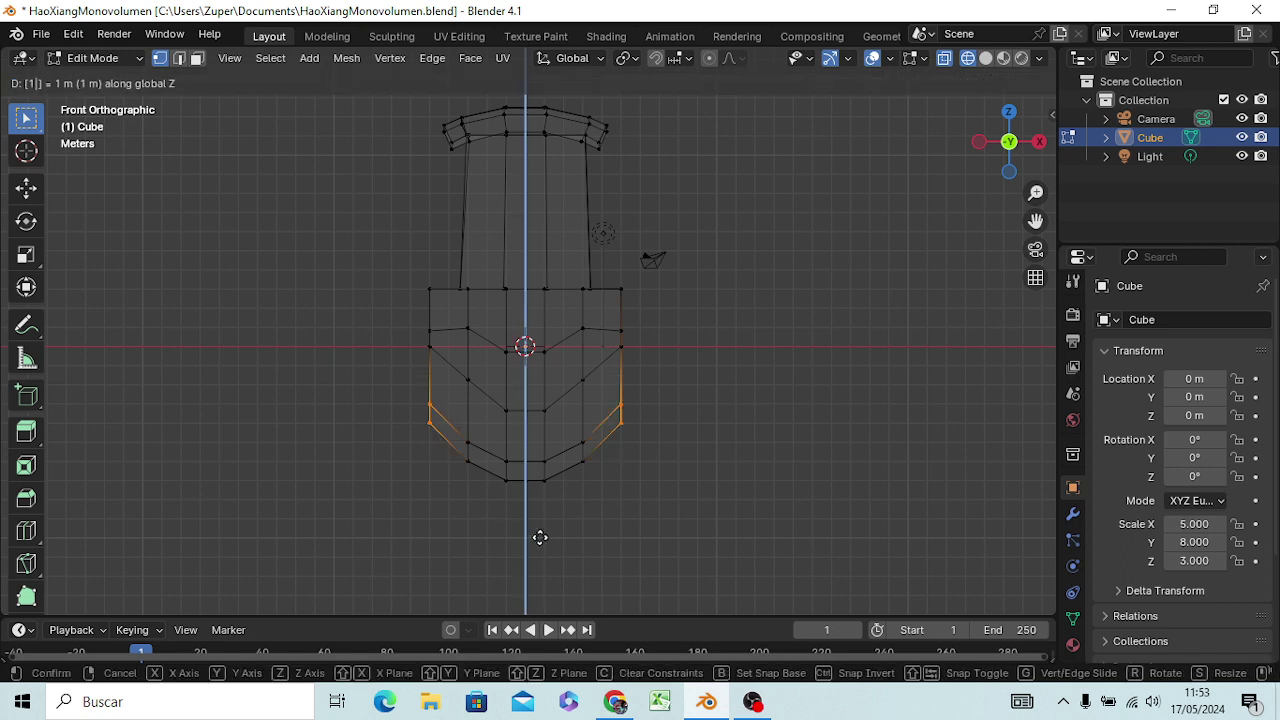
key(Return)
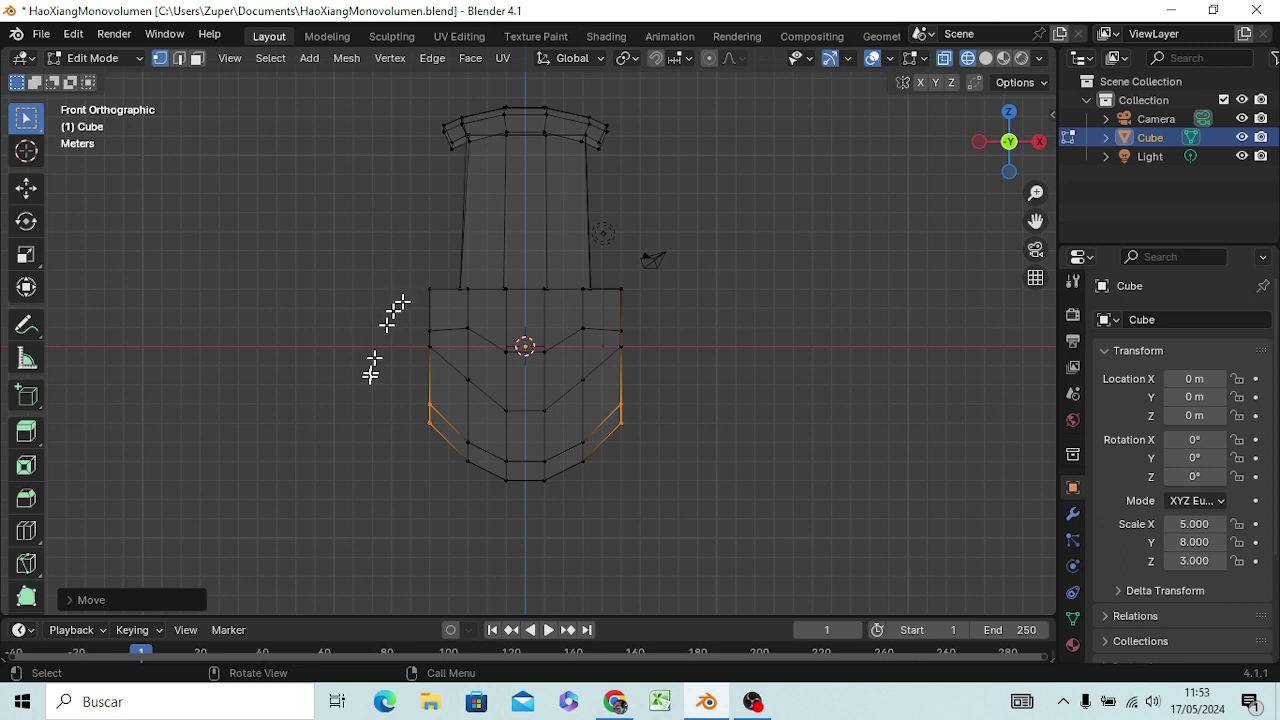
click(688, 360)
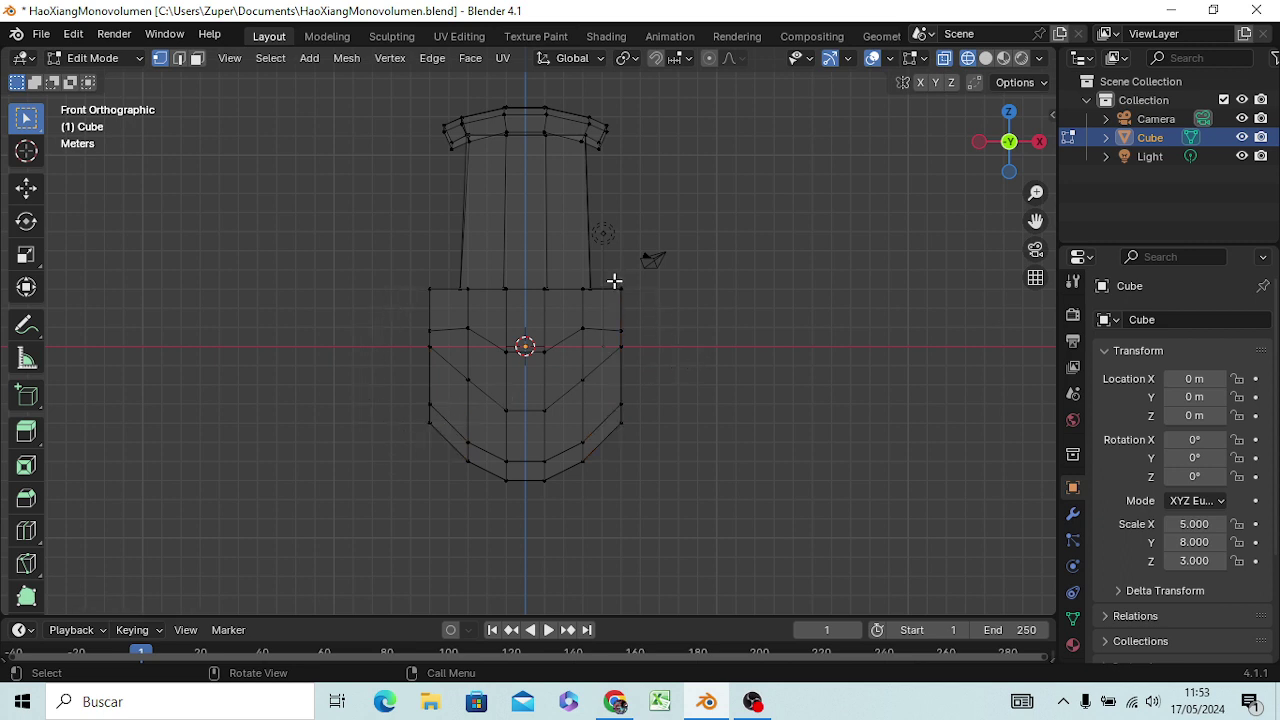
click(623, 291)
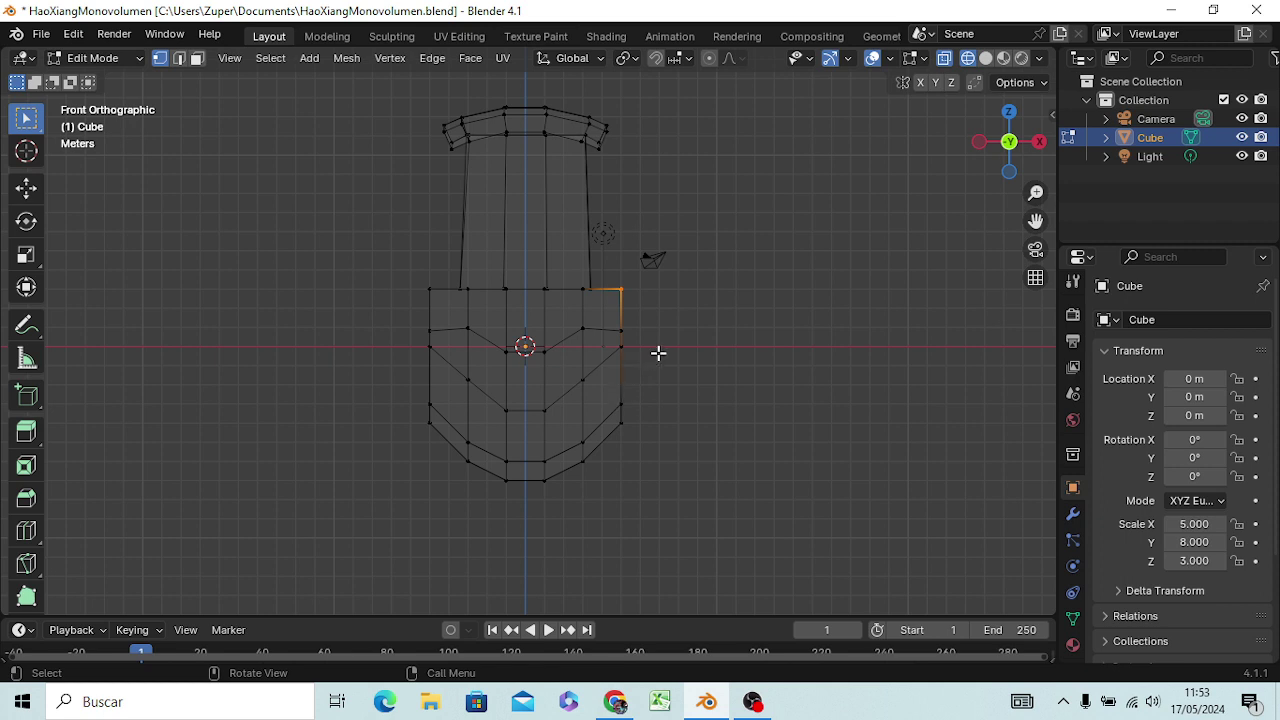
Move the base's right top corner 3 m outward along X.
key(g)
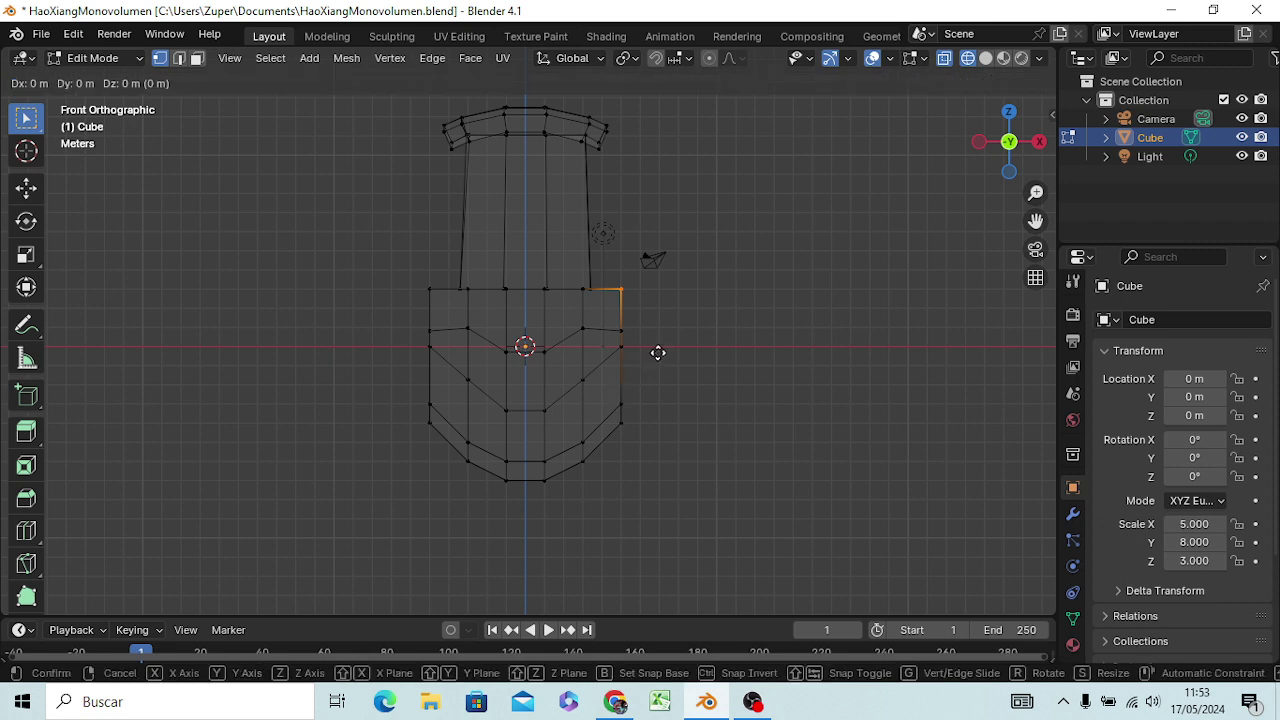
key(z)
click(658, 352)
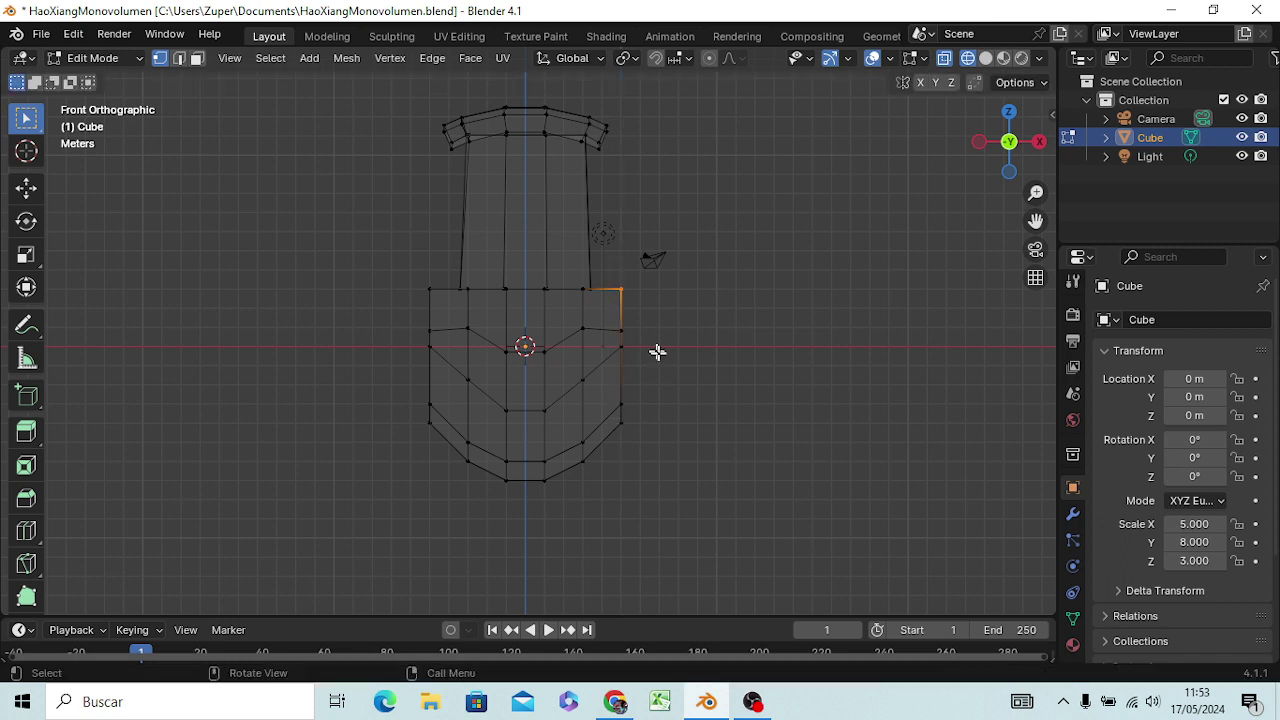
key(g)
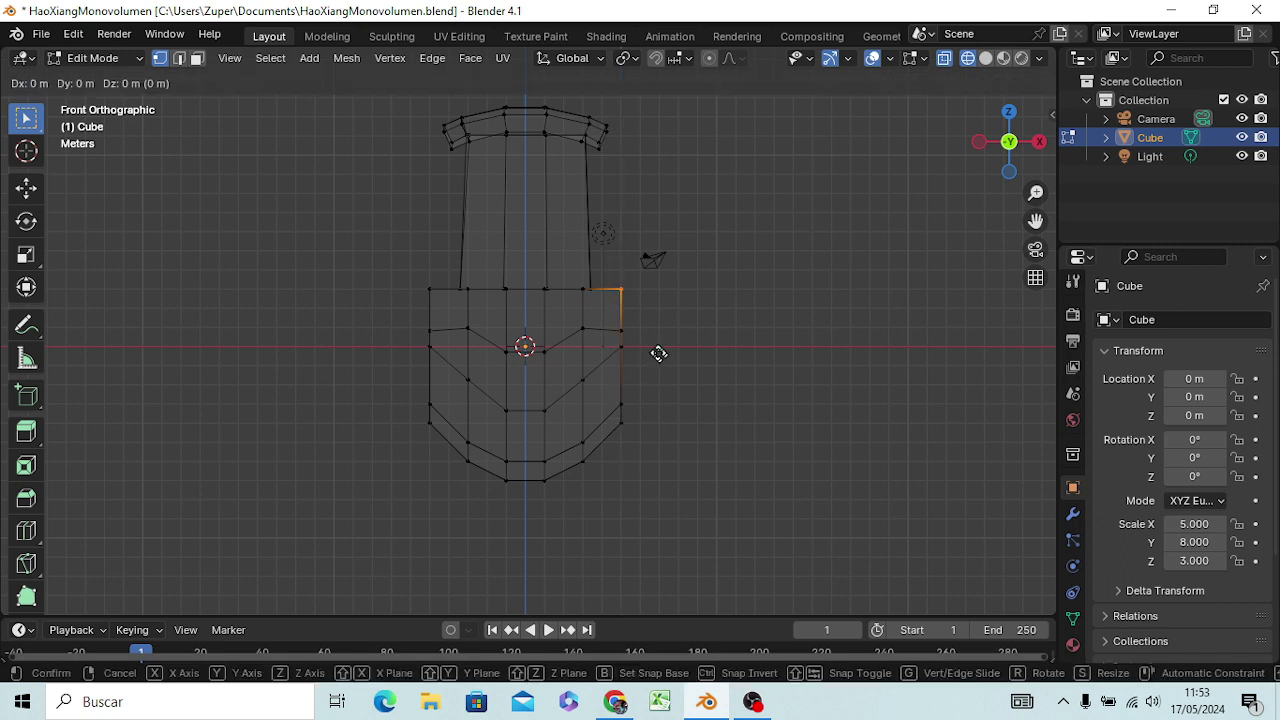
key(x)
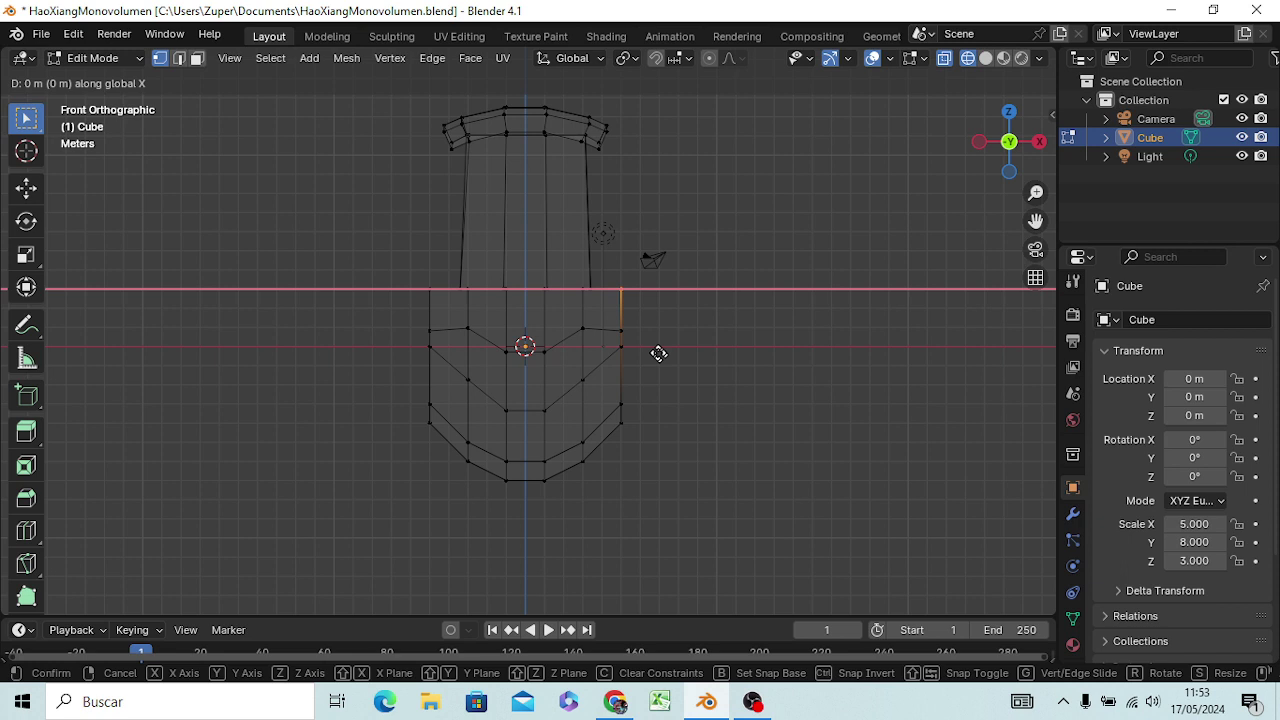
text(3)
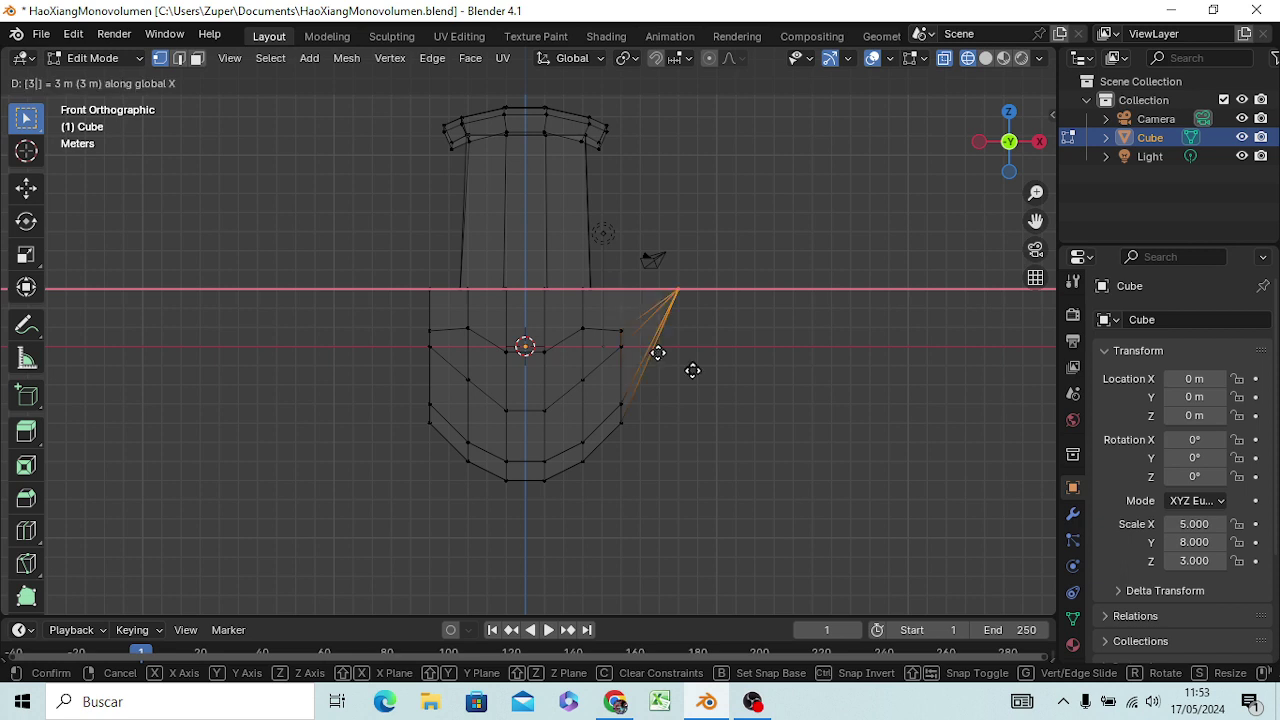
key(Return)
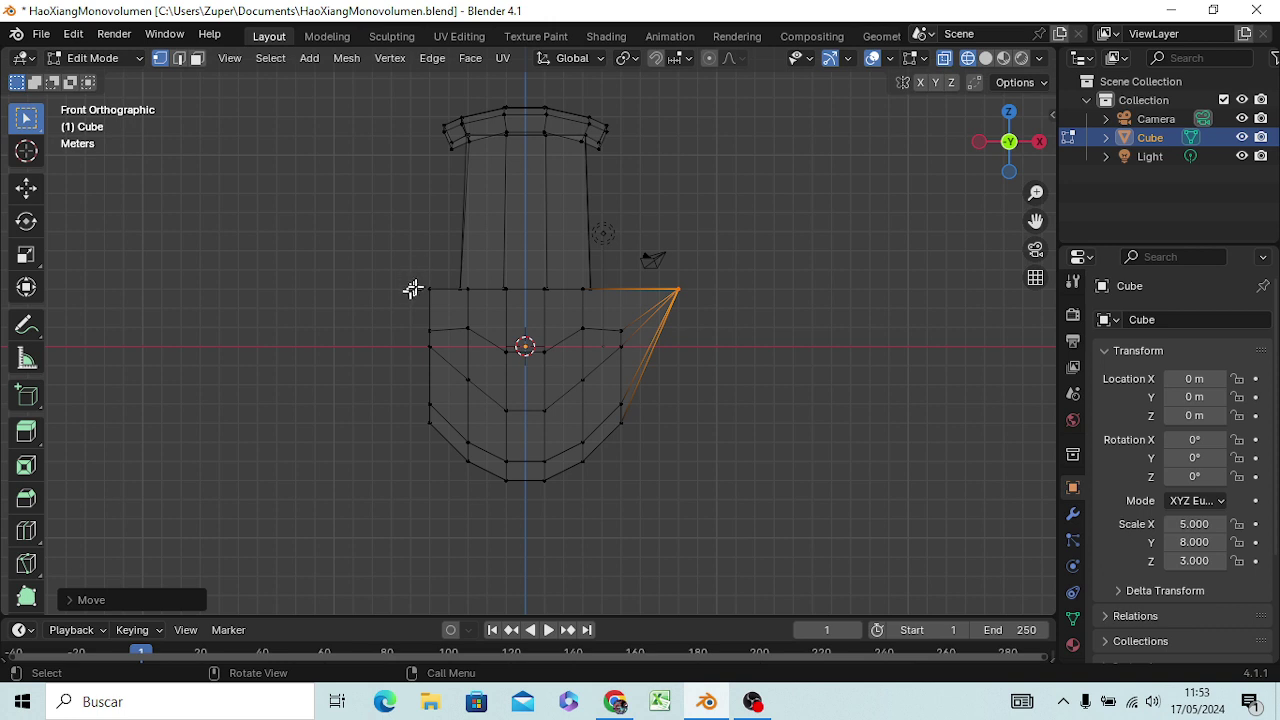
Move the left top corner 3 m outward along X (-3).
click(435, 298)
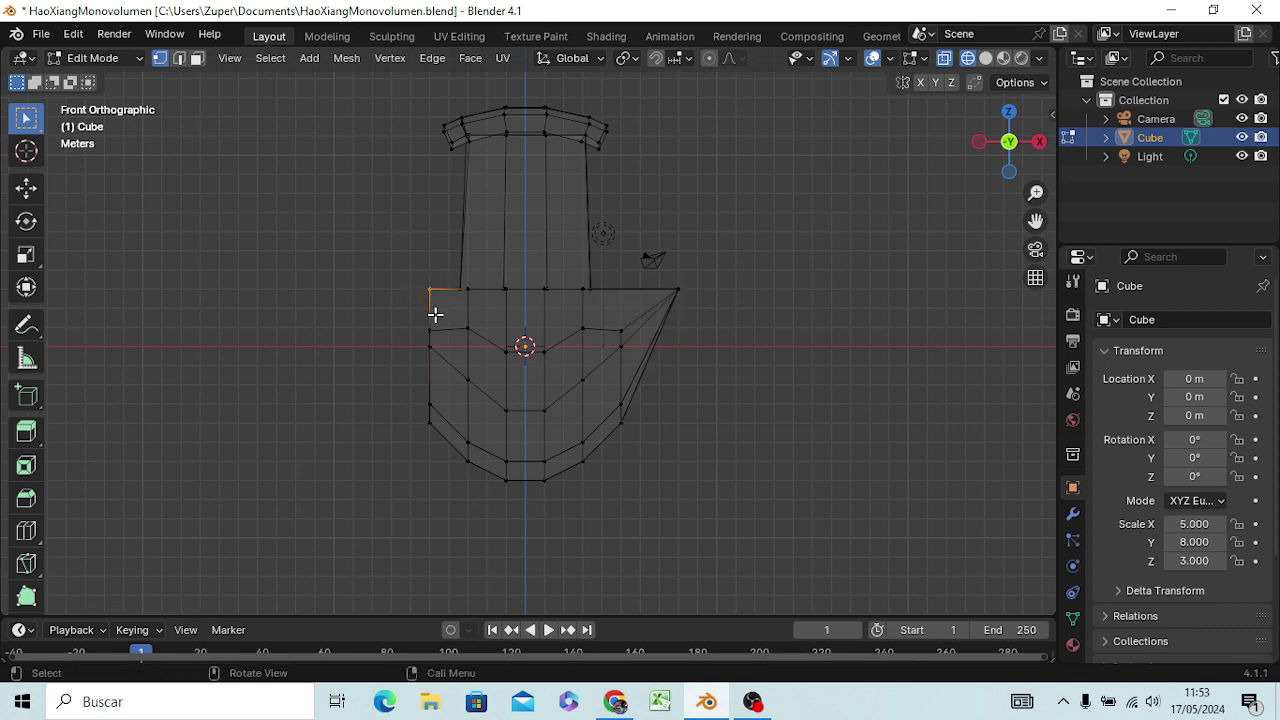
key(g)
key(x)
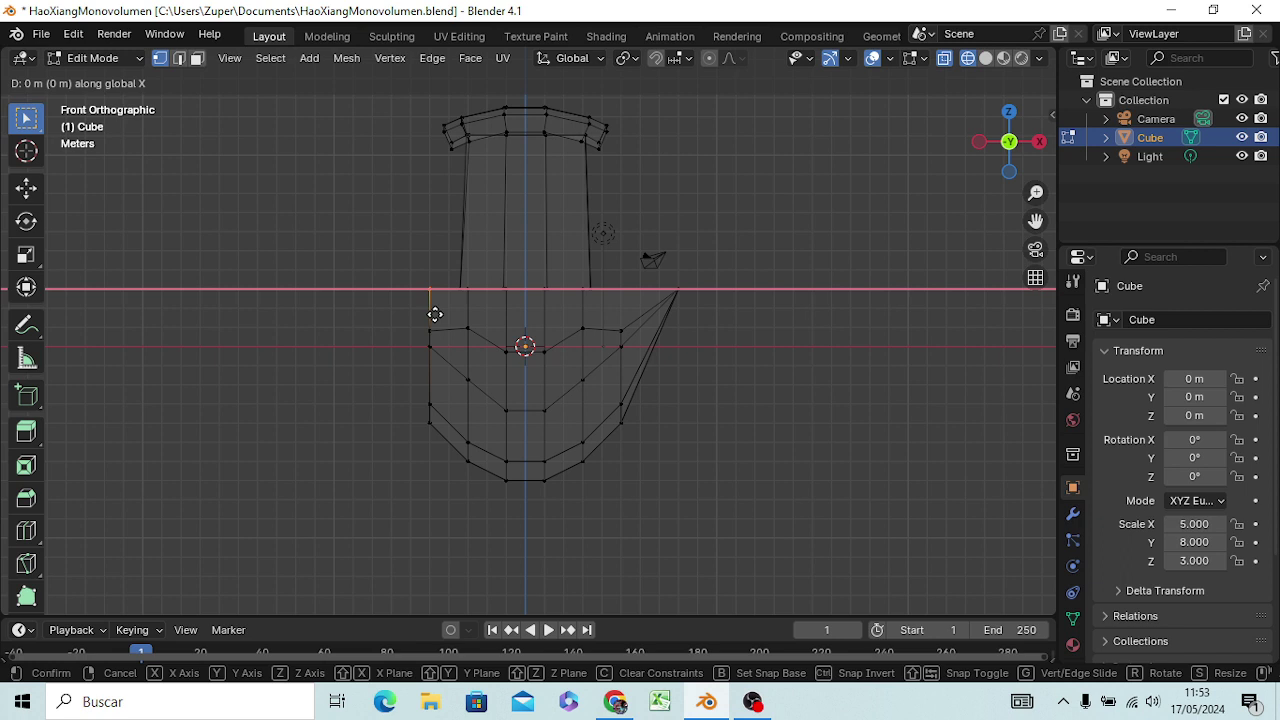
text(-3)
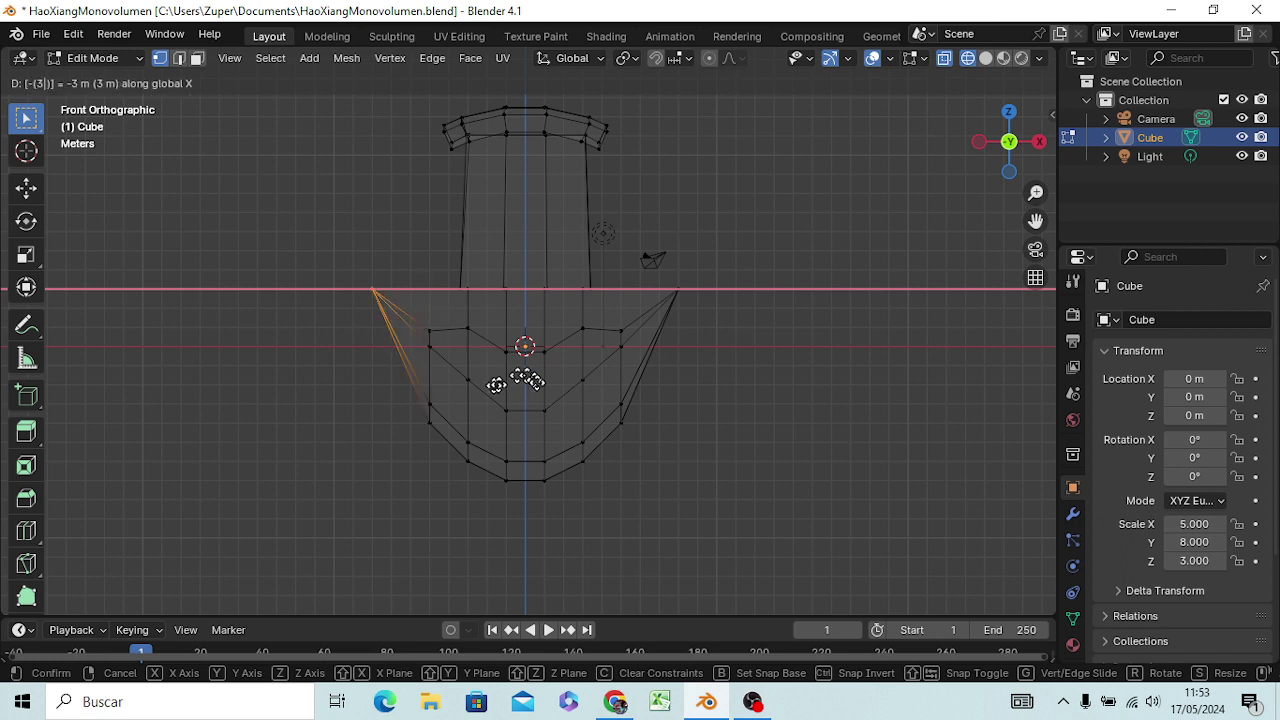
key(Return)
click(653, 384)
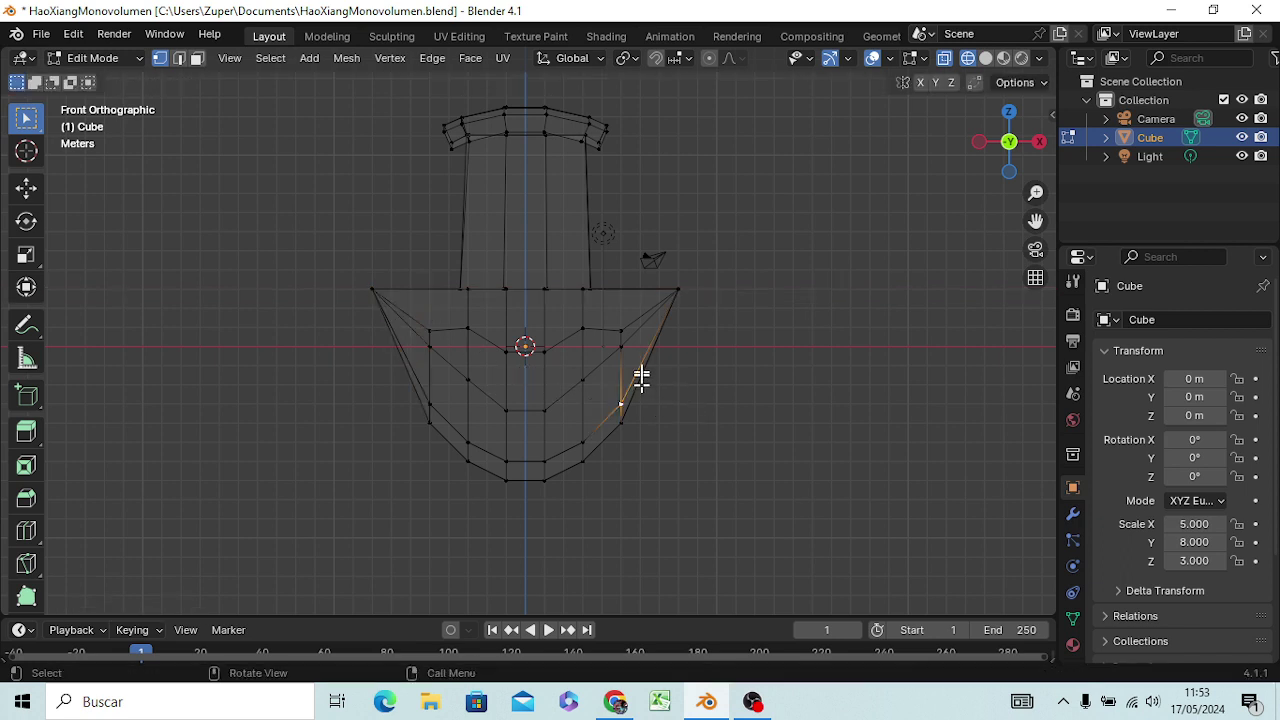
Push the right-side vertex below the top corner 2 m outward along X.
key(b)
drag(621, 349, 626, 354)
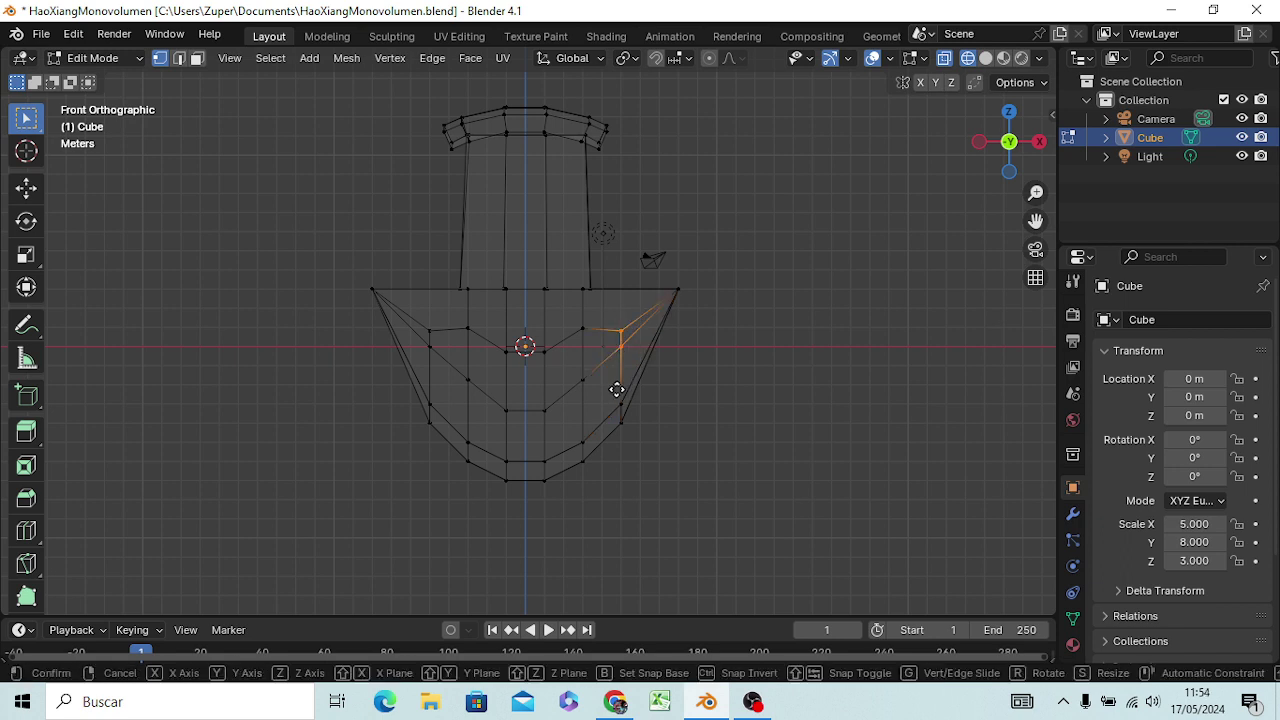
key(g)
text(x)
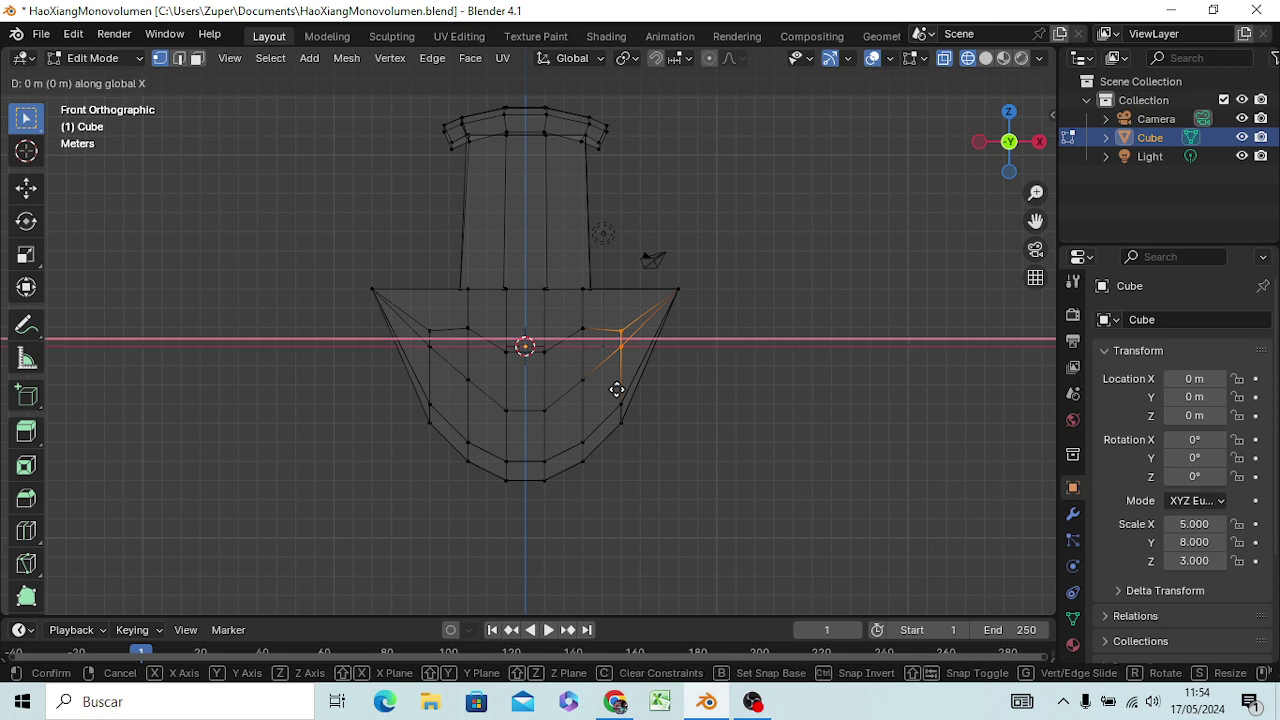
text(2)
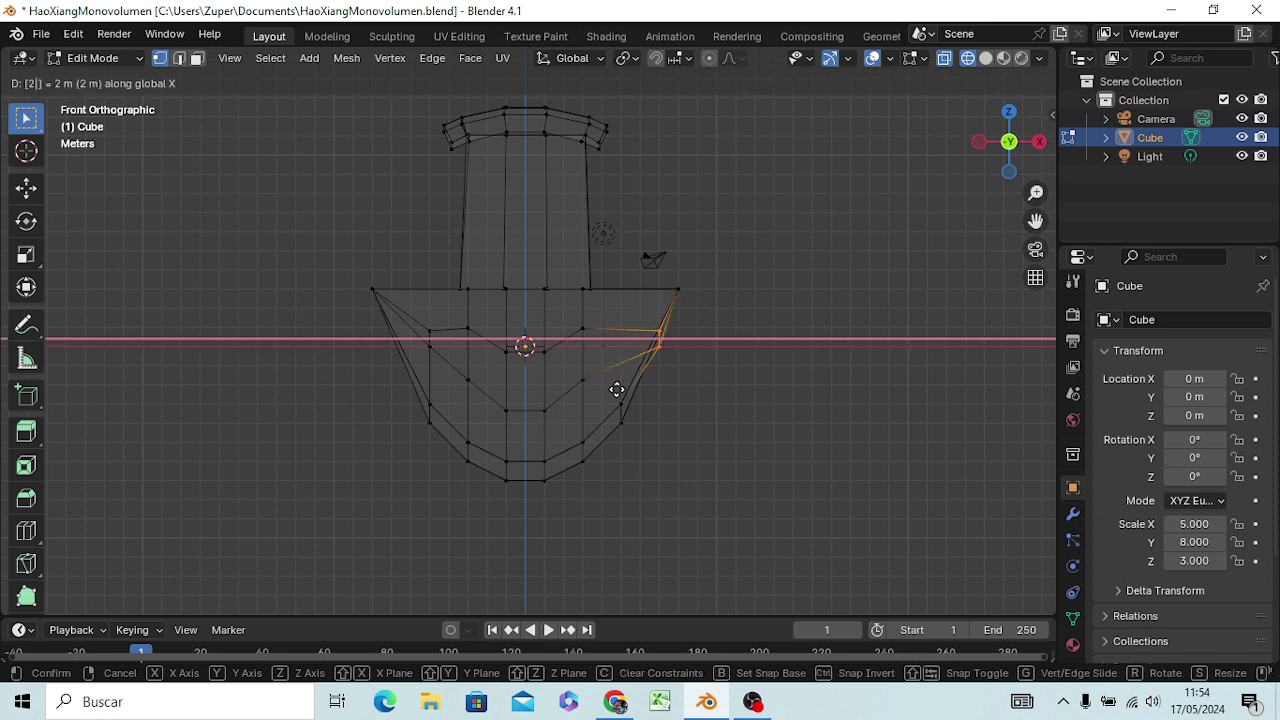
key(Return)
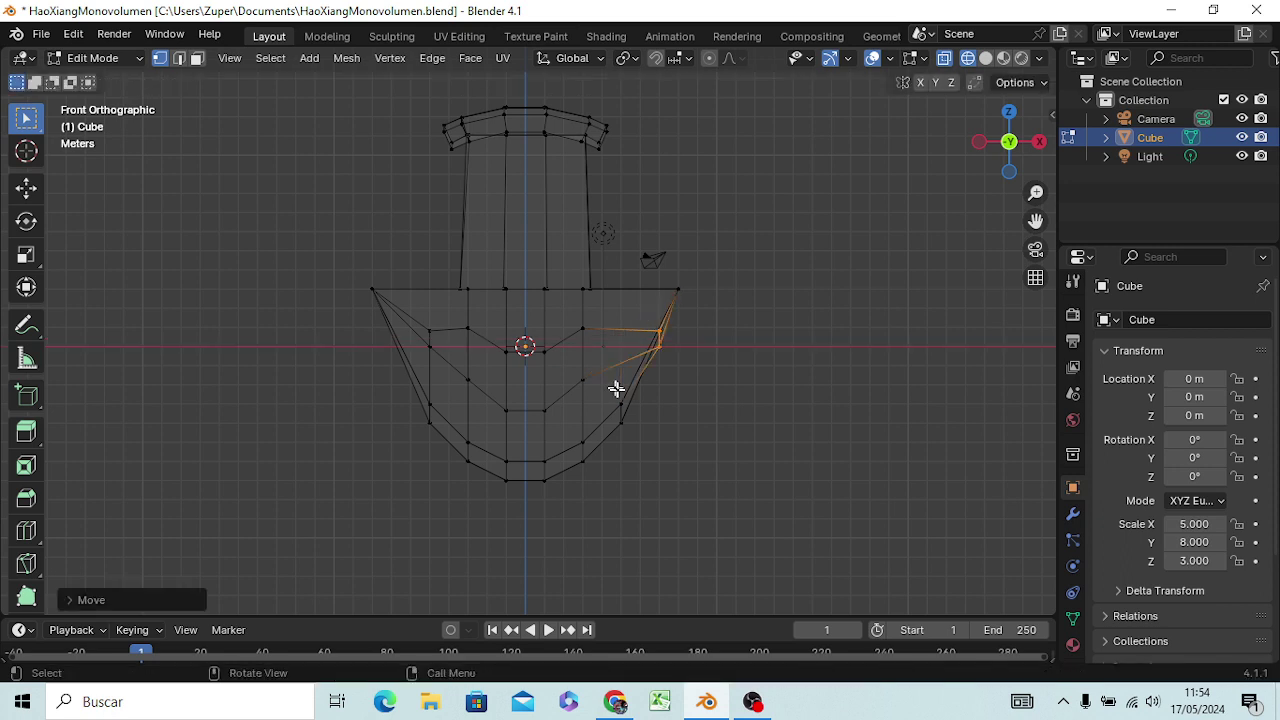
Push the matching left-side vertex 2 m outward along X (-2).
click(433, 354)
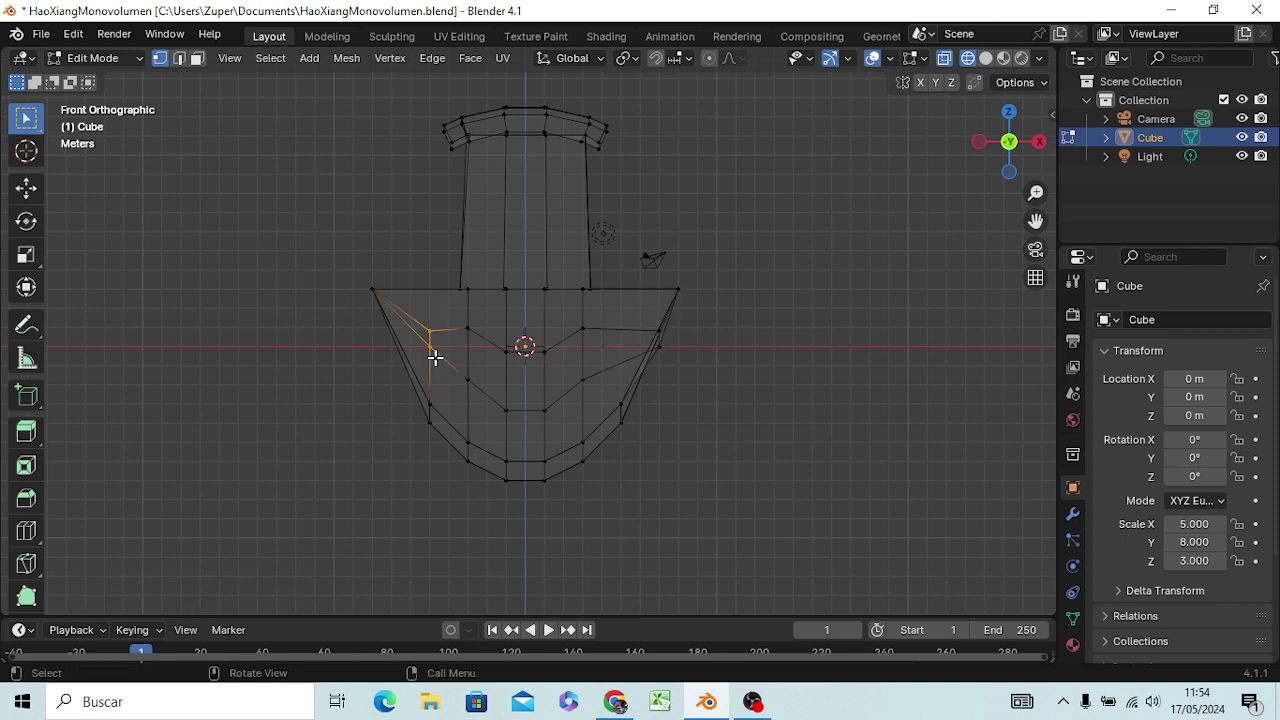
key(g)
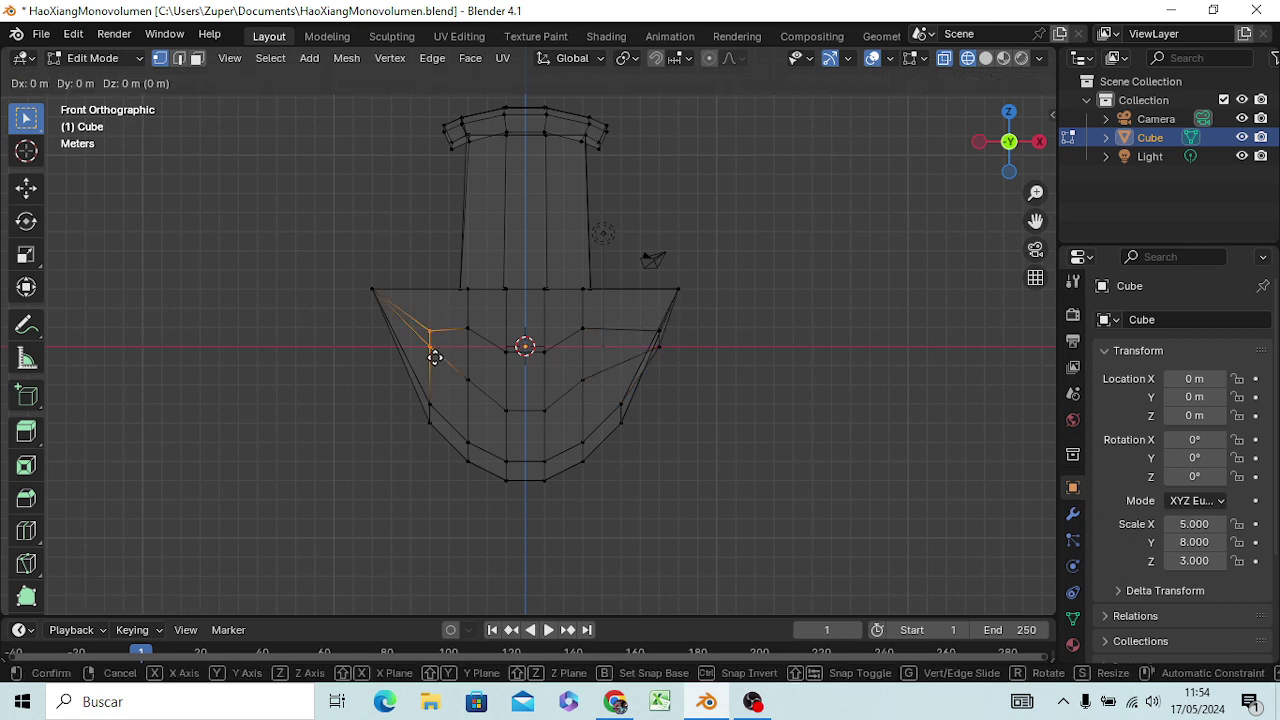
key(x)
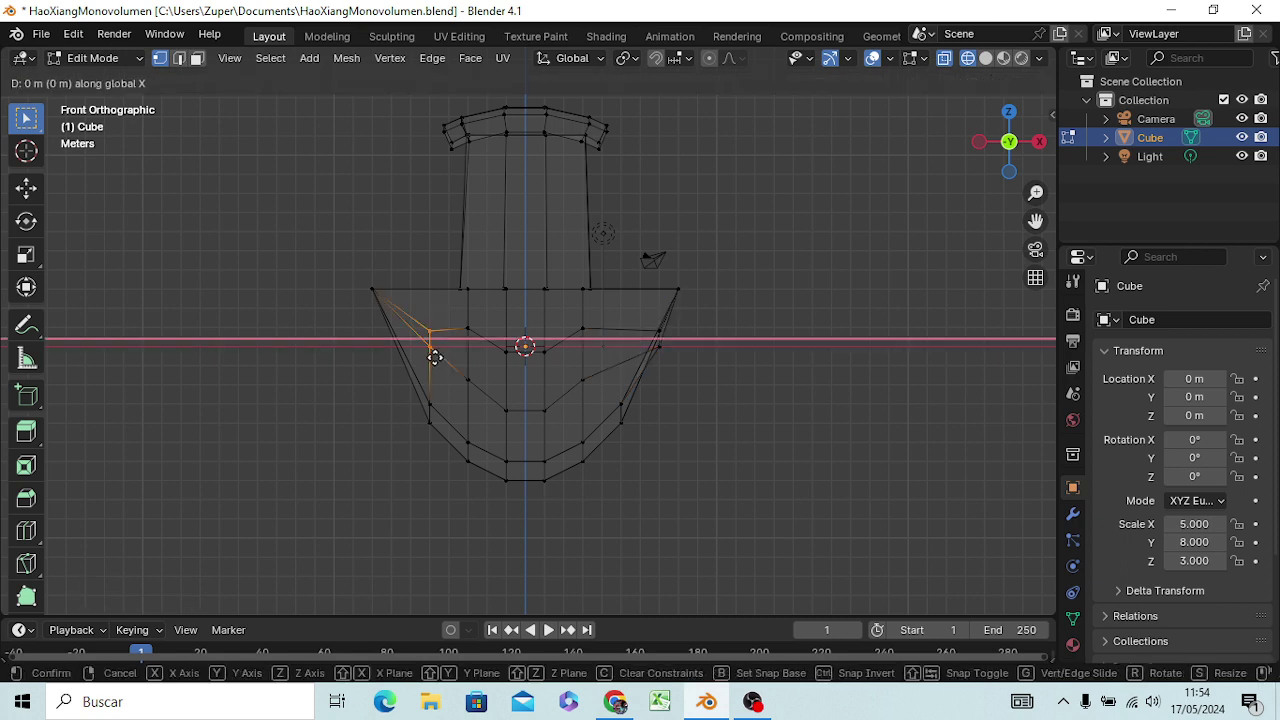
text(-2)
key(Return)
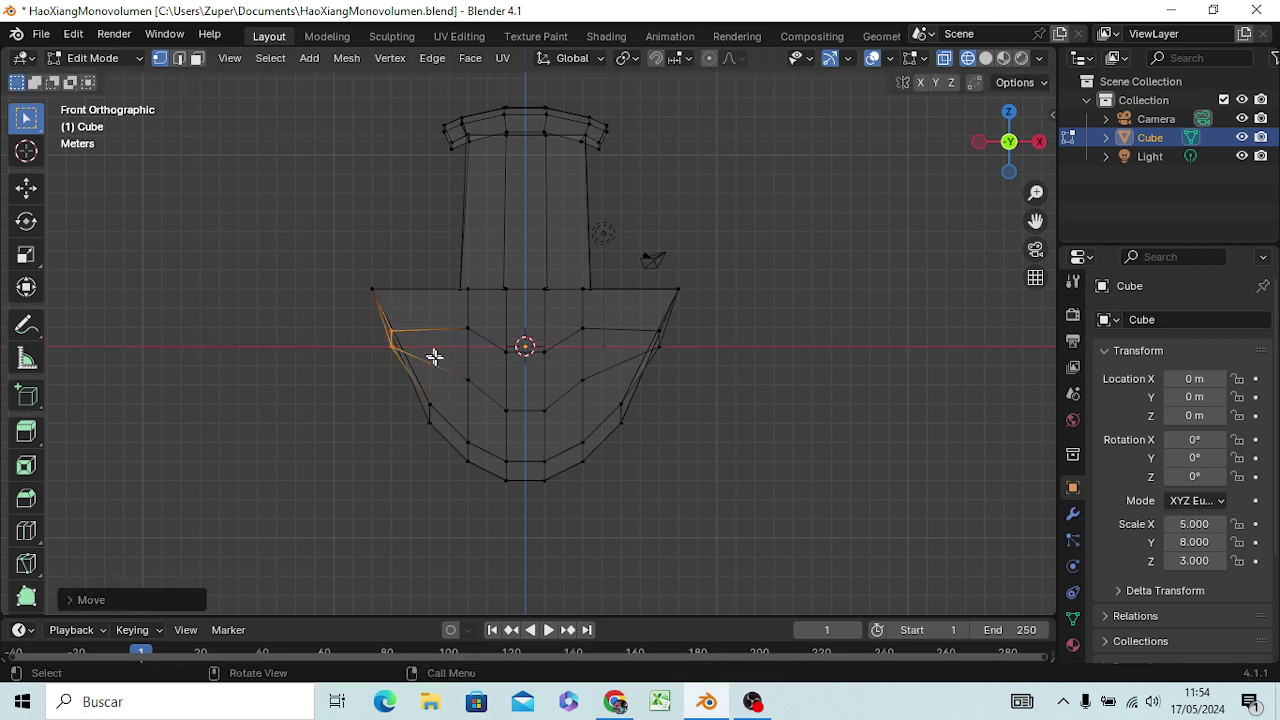
click(622, 420)
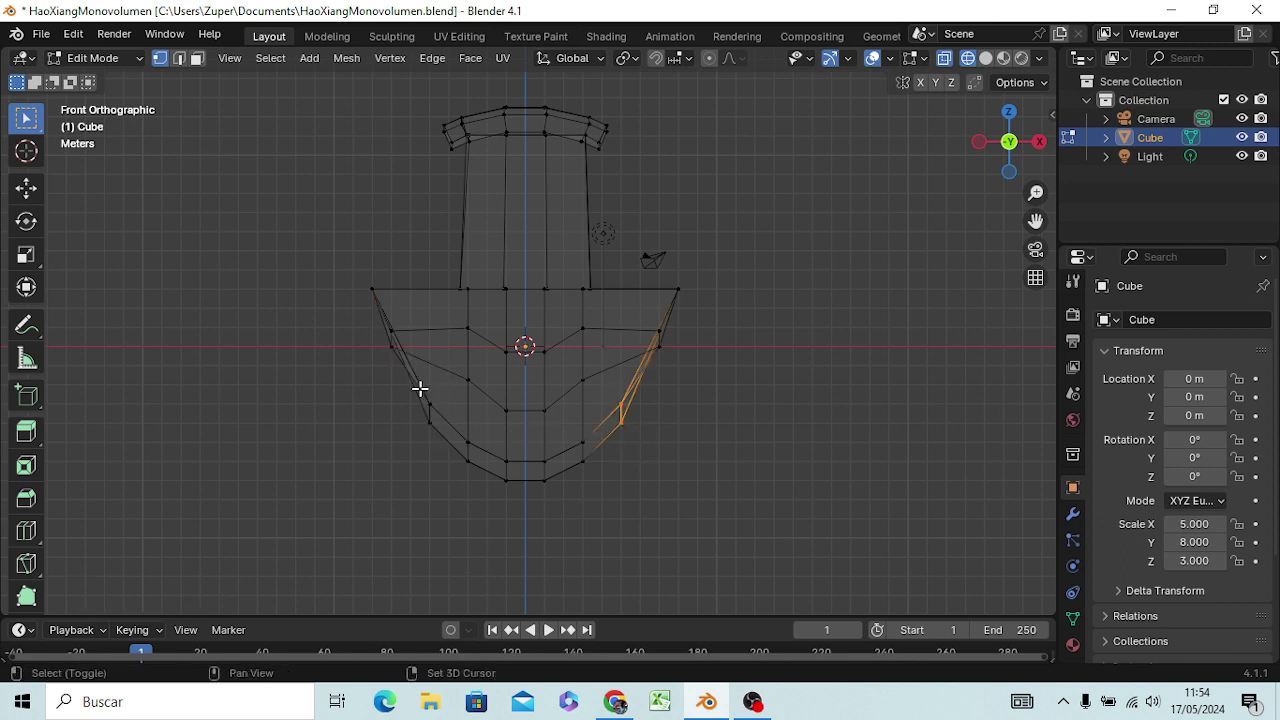
Try moving both lower side vertices together, then cancel and clear the selection.
shift+click(430, 420)
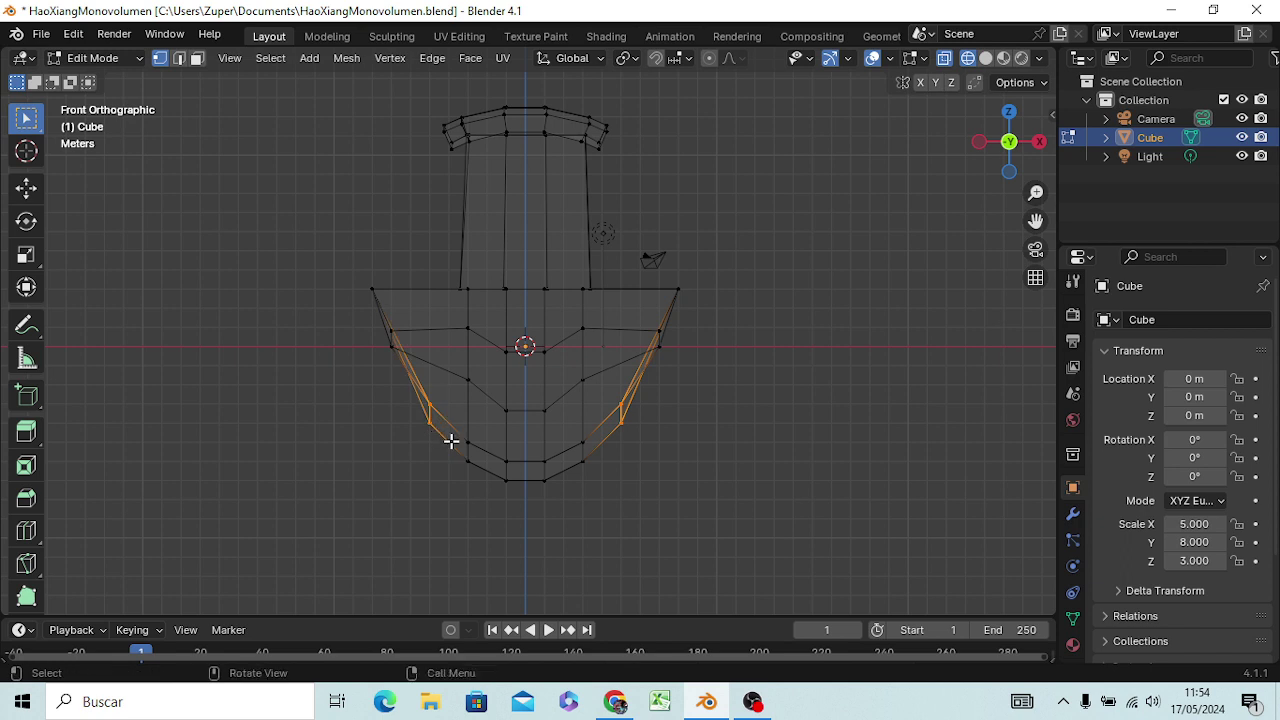
key(g)
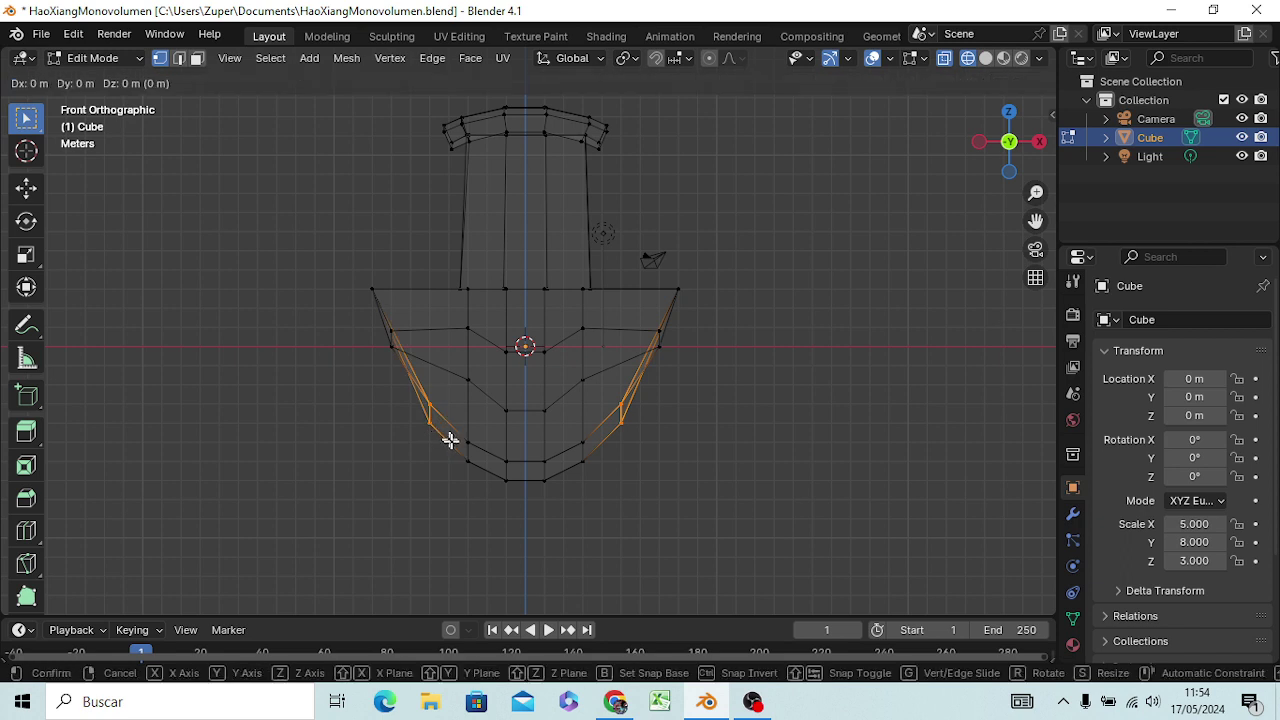
right_click(451, 441)
click(708, 459)
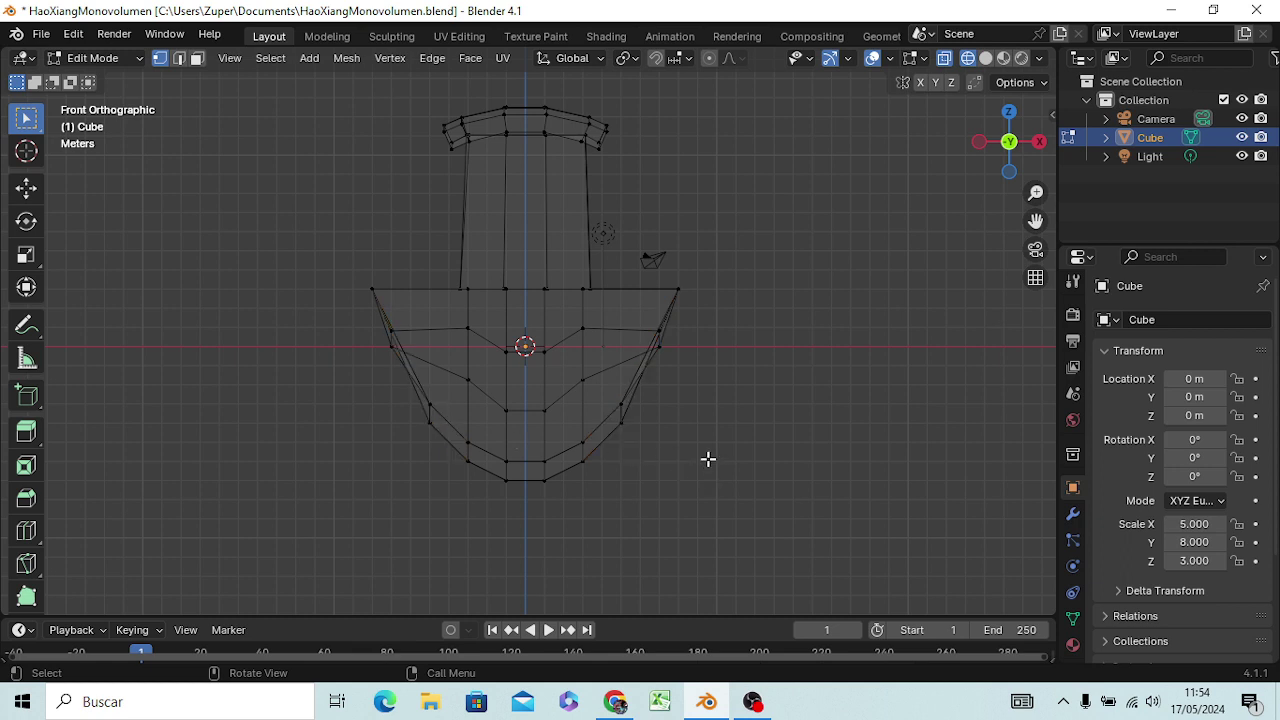
Move the lower right-side vertex 1 m outward along X.
alt+click(622, 416)
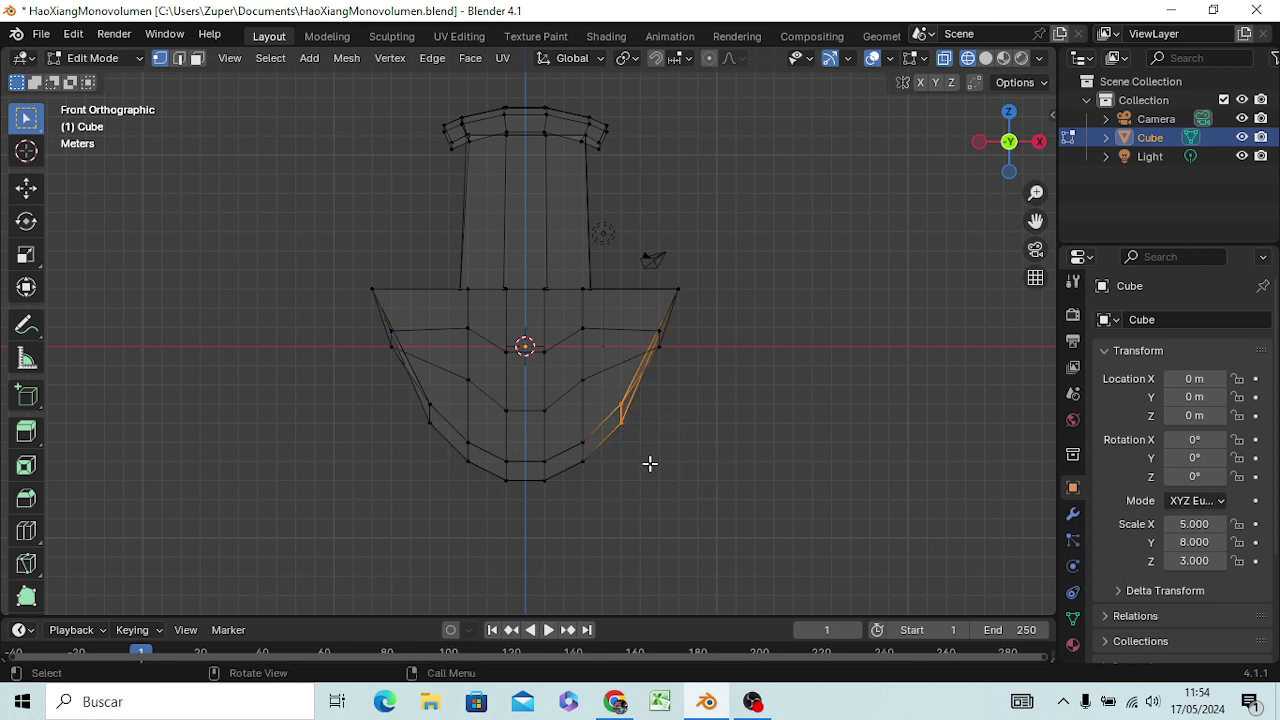
key(g)
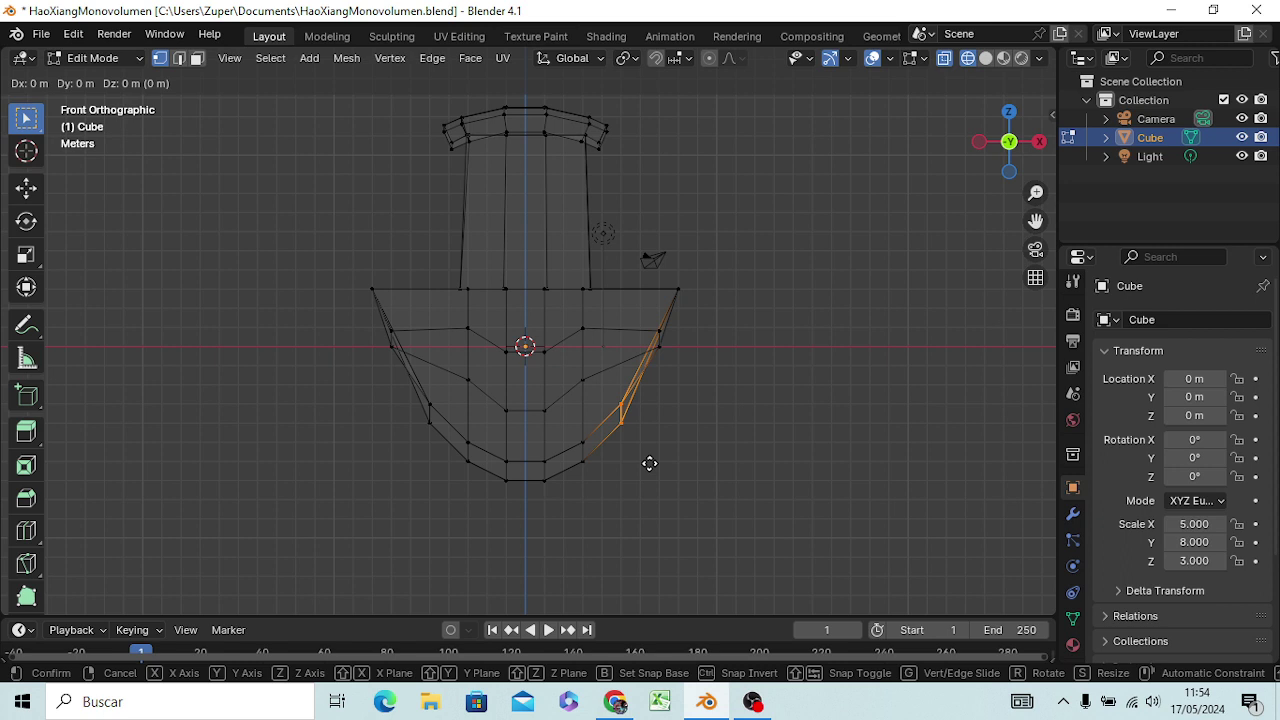
key(x)
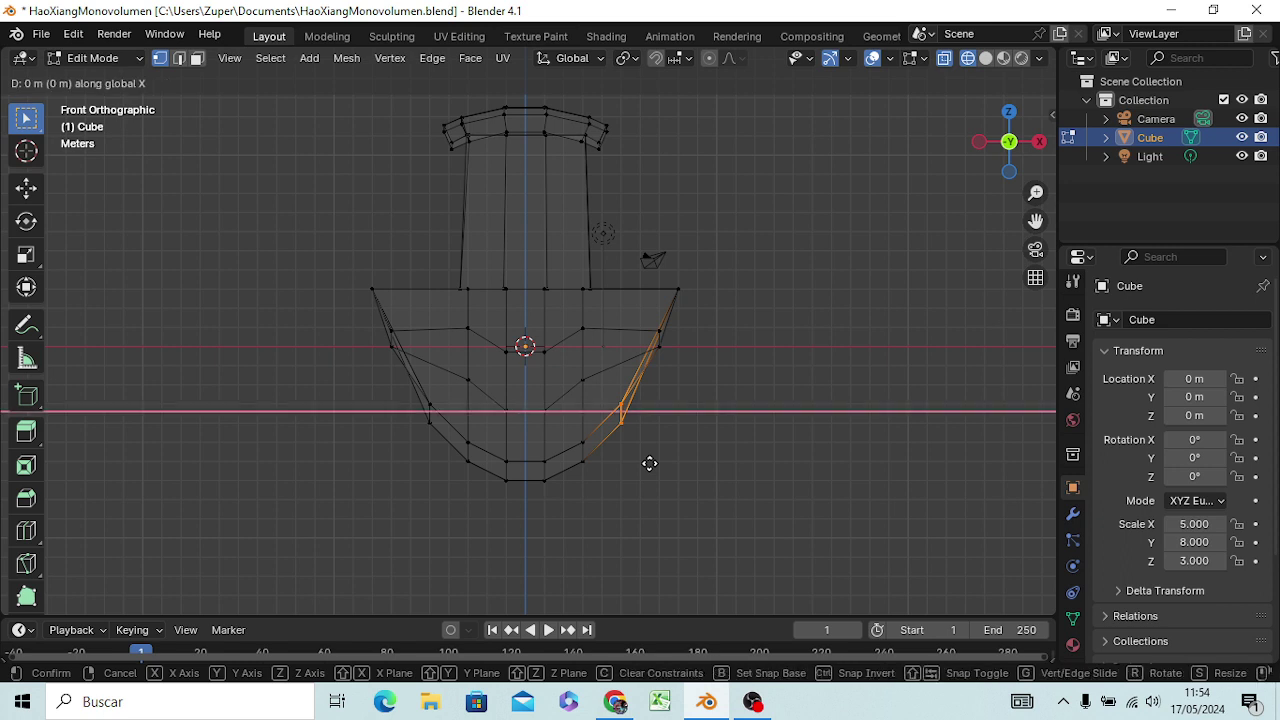
text(2)
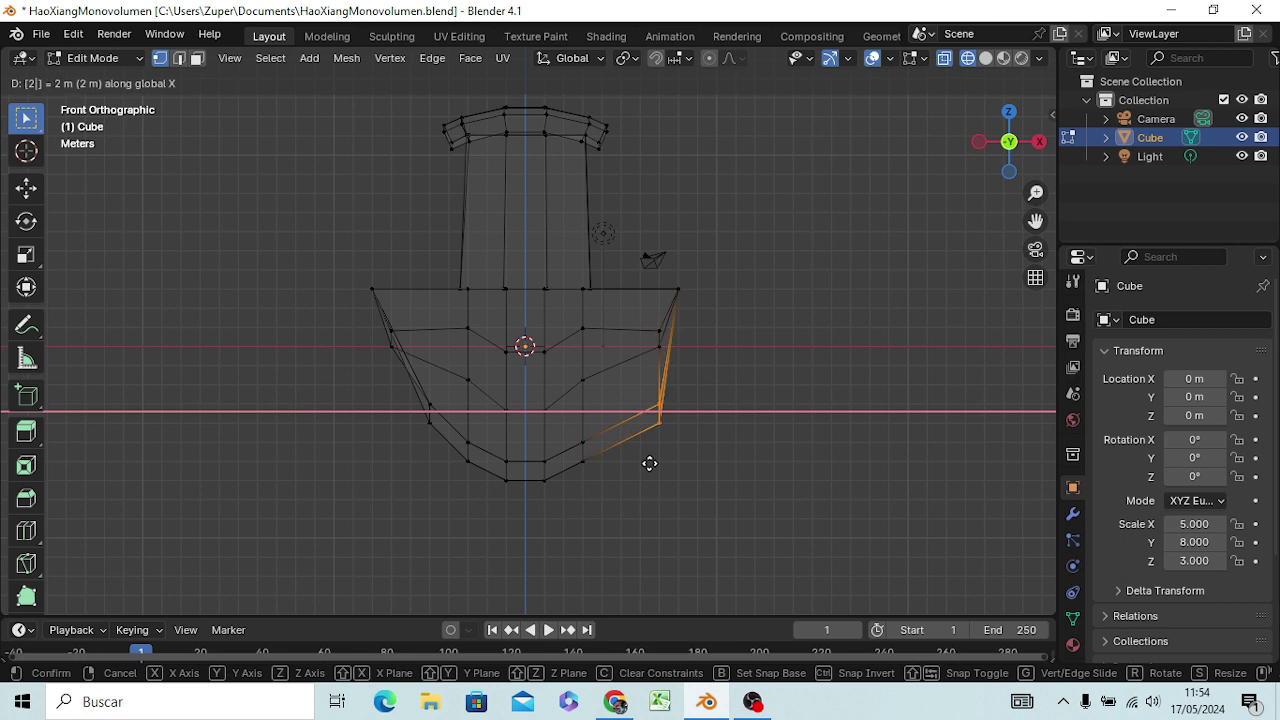
key(Escape)
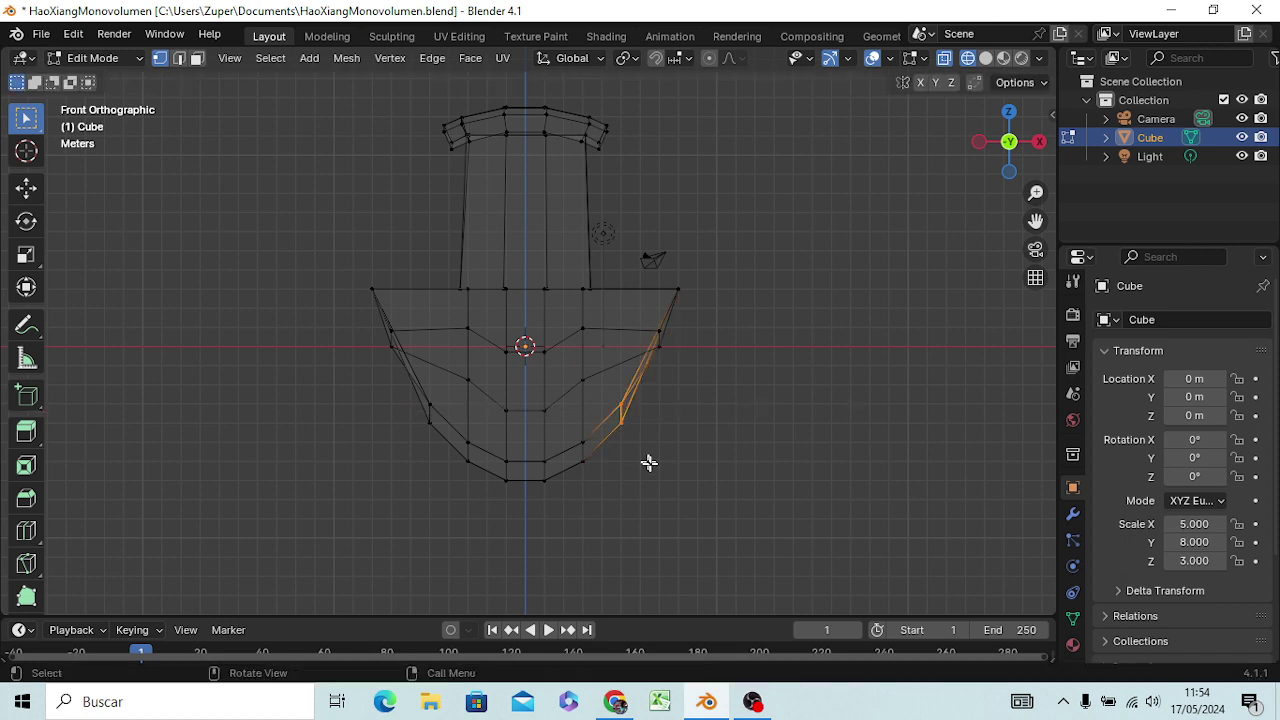
key(g)
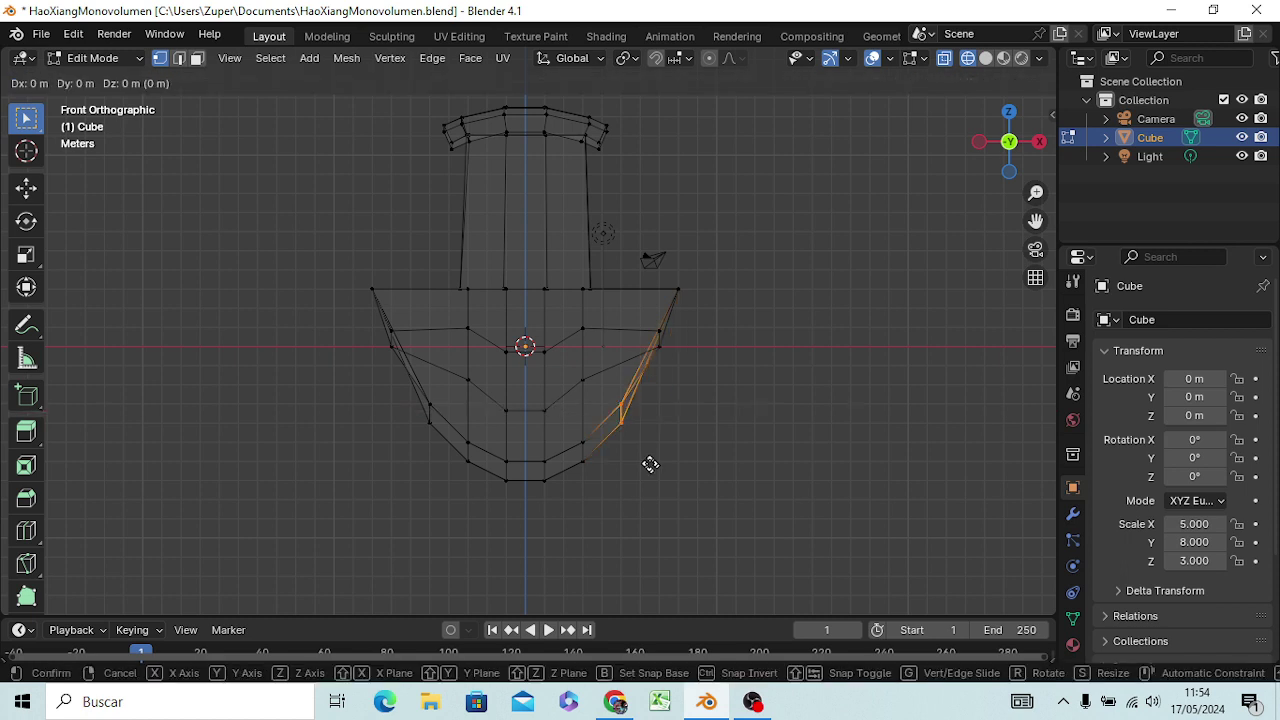
key(x)
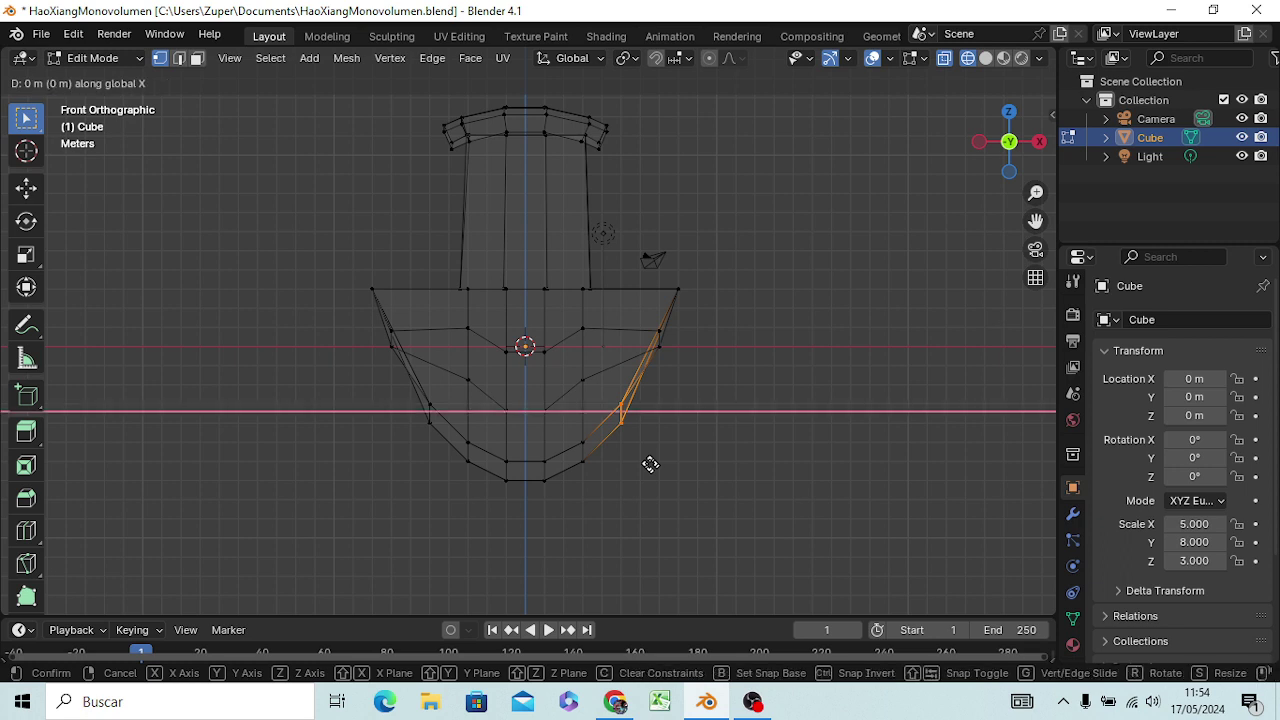
text(1)
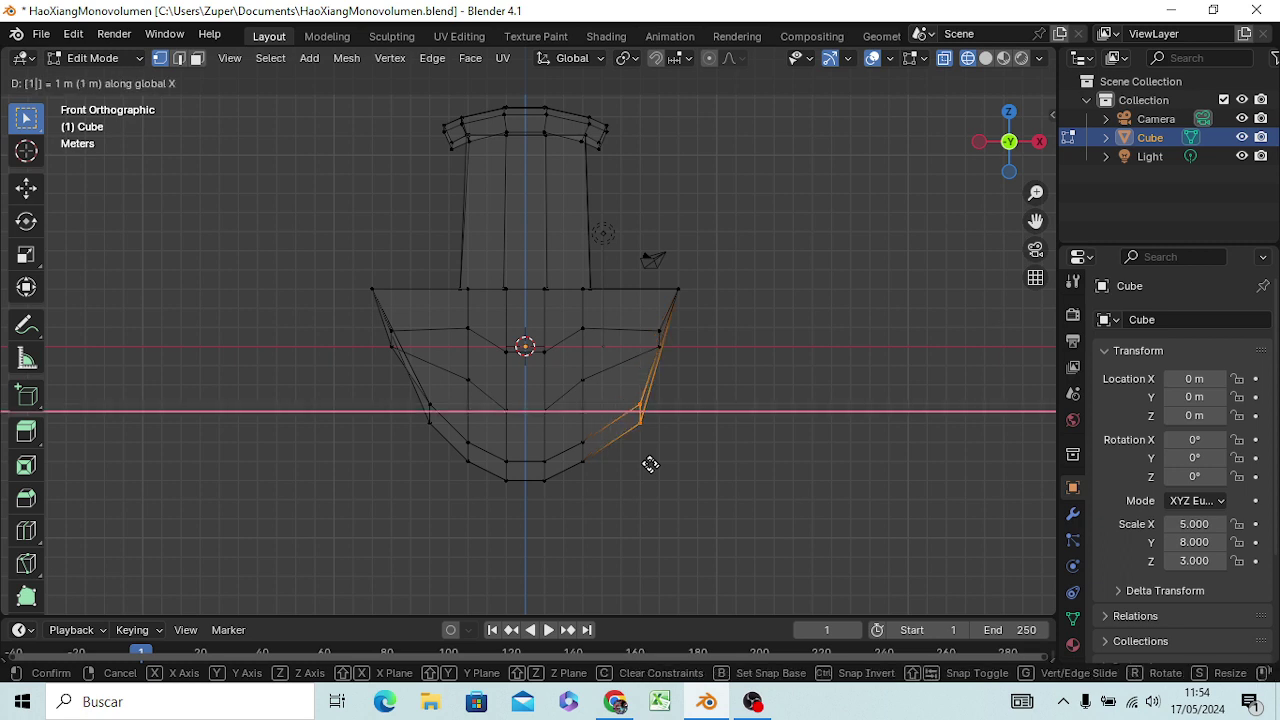
key(Return)
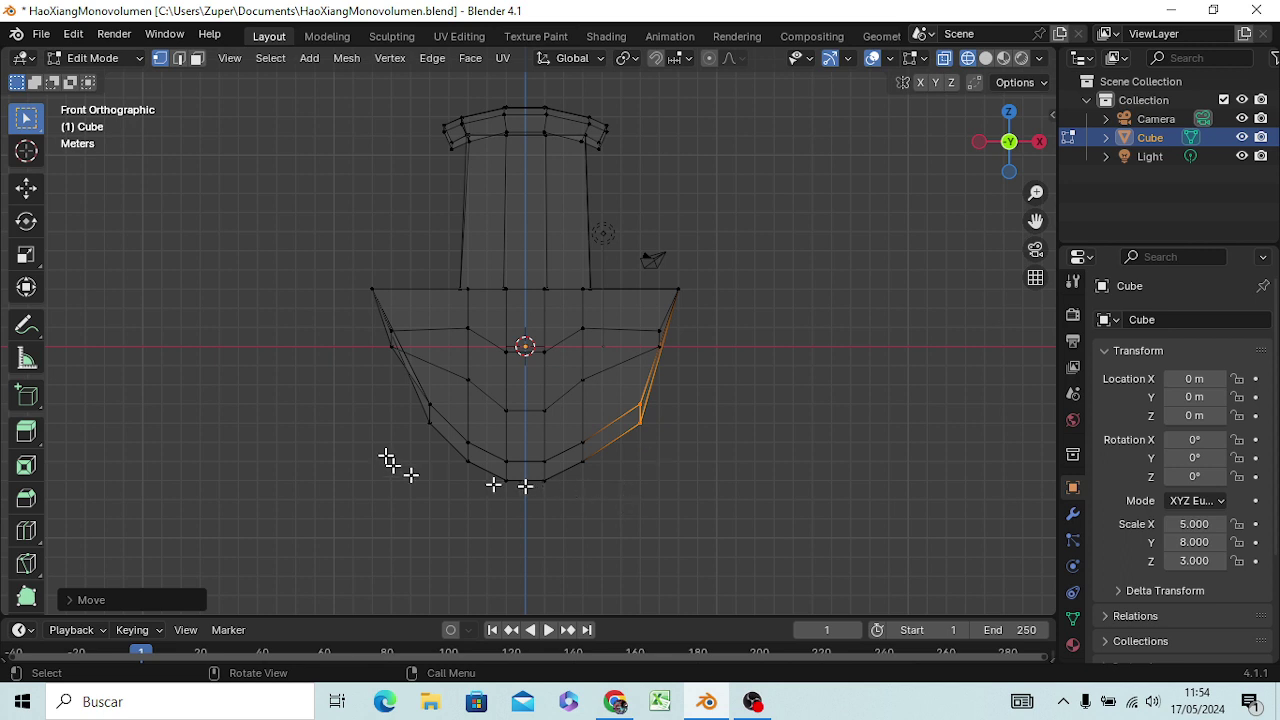
Move the lower left-side vertex 1 m outward along X (-1).
key(b)
drag(420, 403, 439, 431)
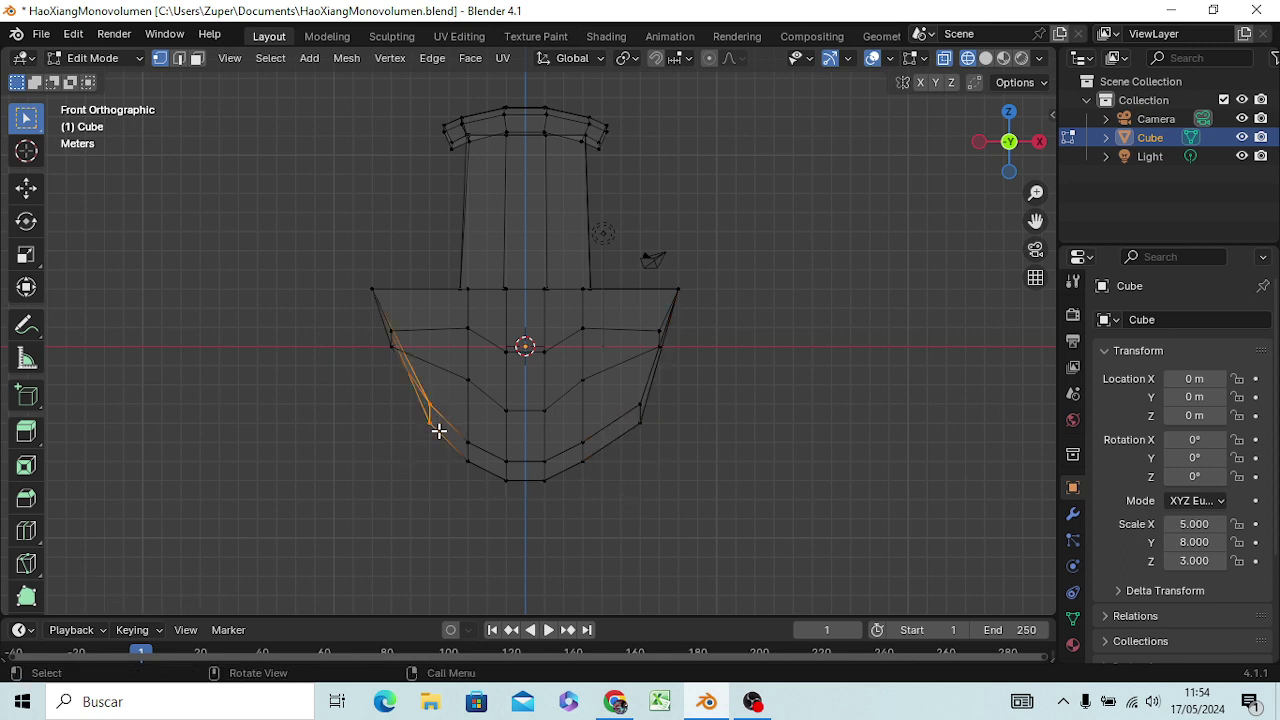
key(g)
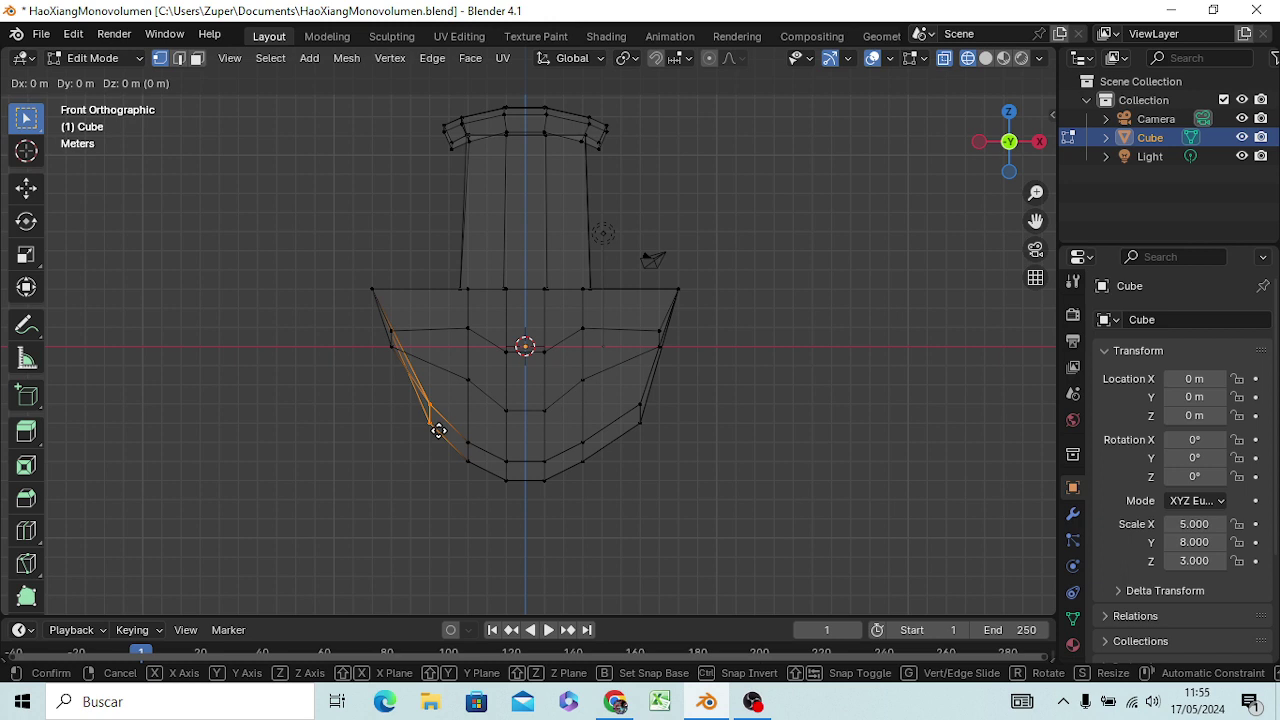
key(x)
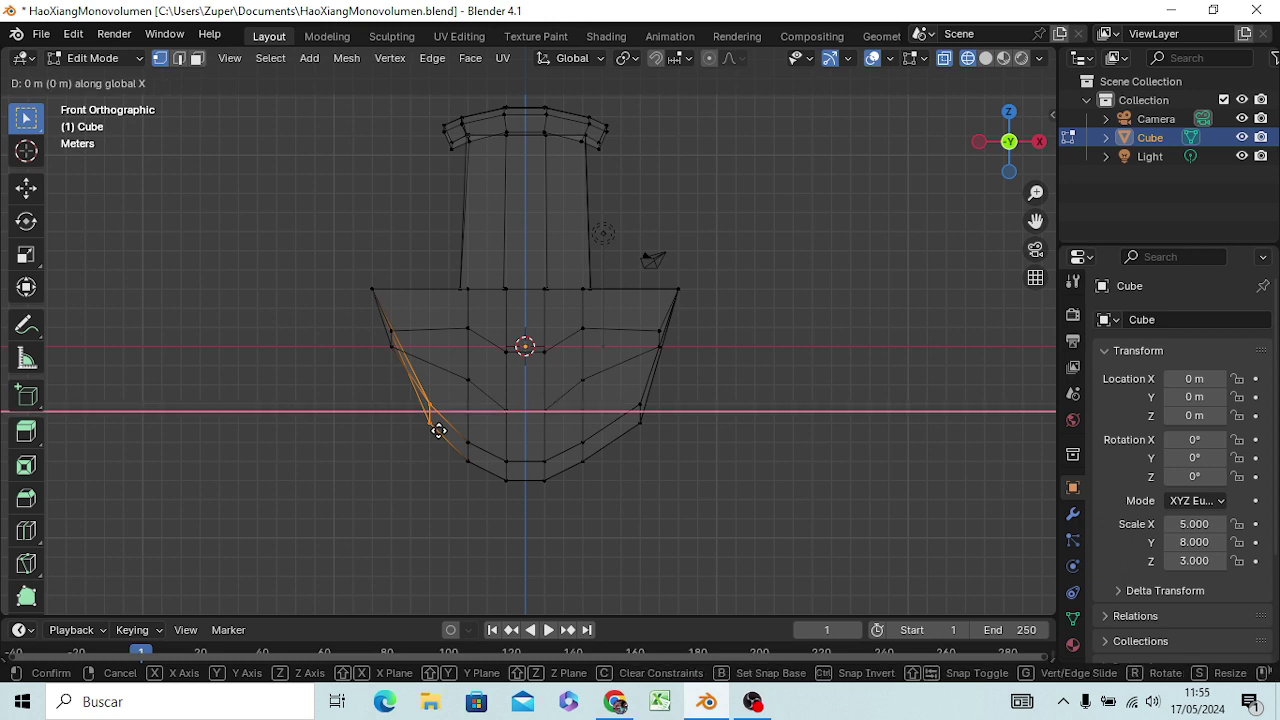
text(-1)
key(Return)
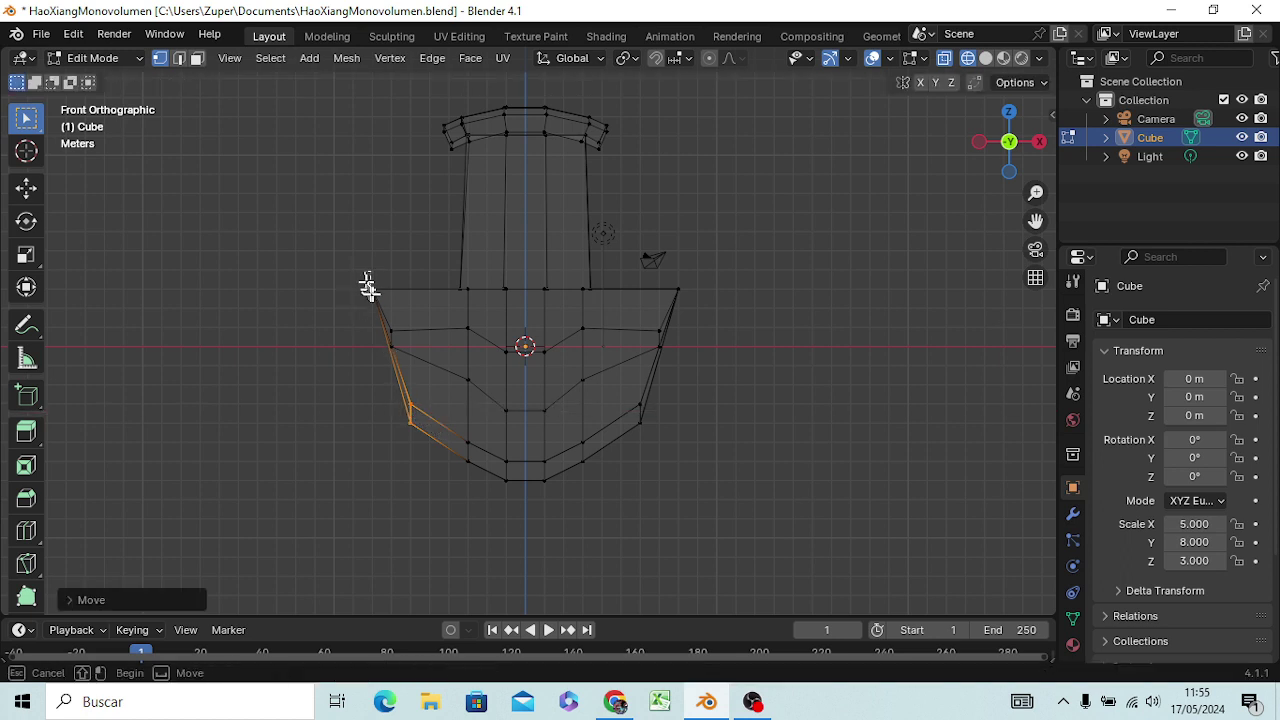
Pull the base's top-right corner about 2 m inward along X.
drag(364, 272, 395, 300)
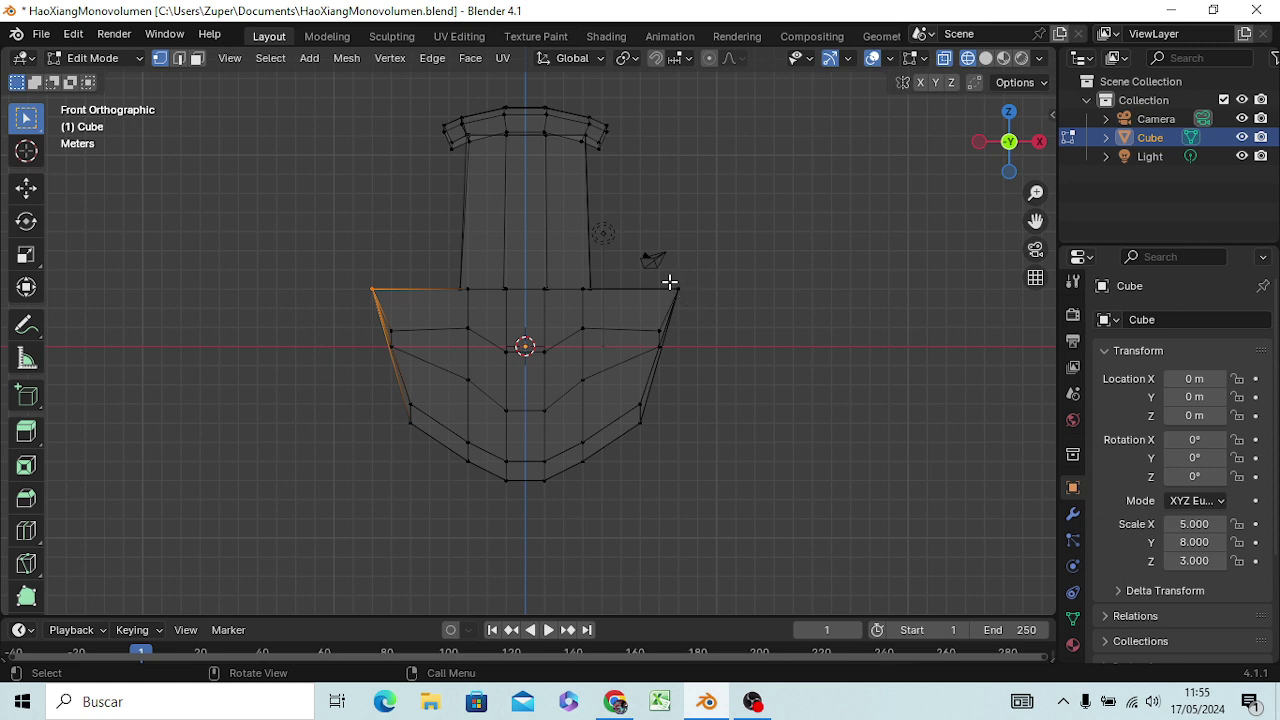
drag(680, 290, 692, 298)
click(739, 275)
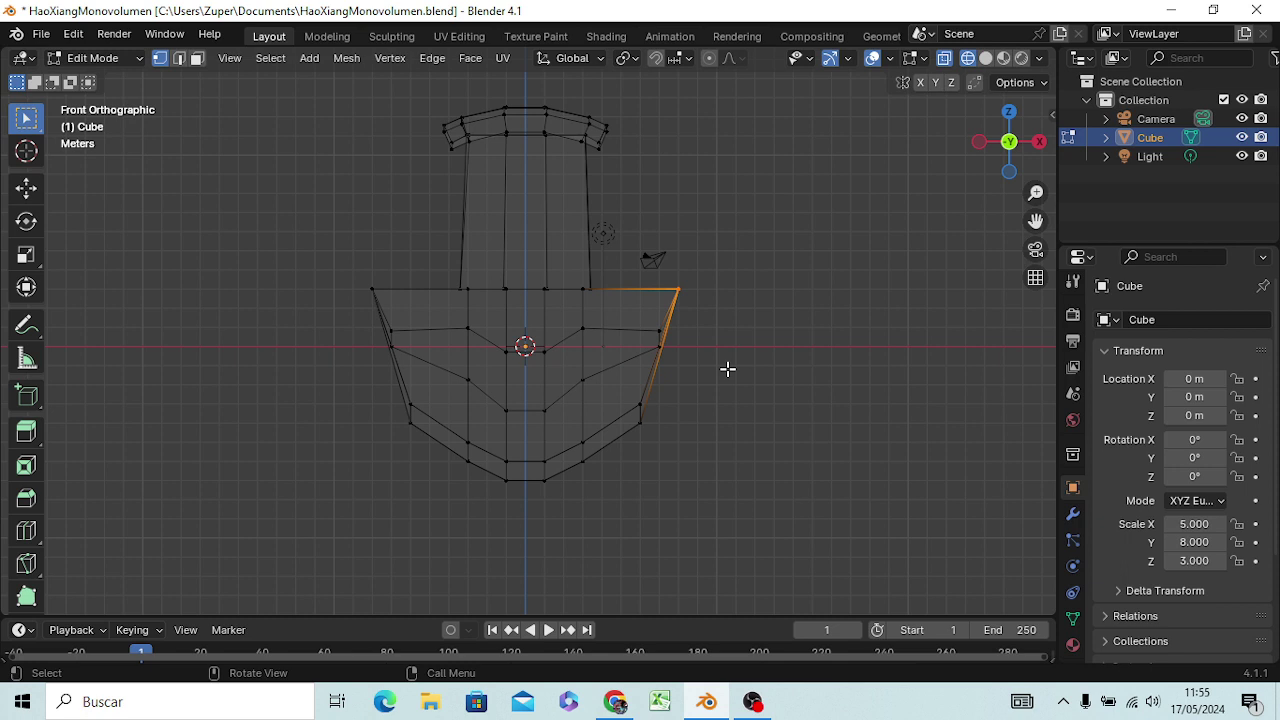
key(g)
text(x)
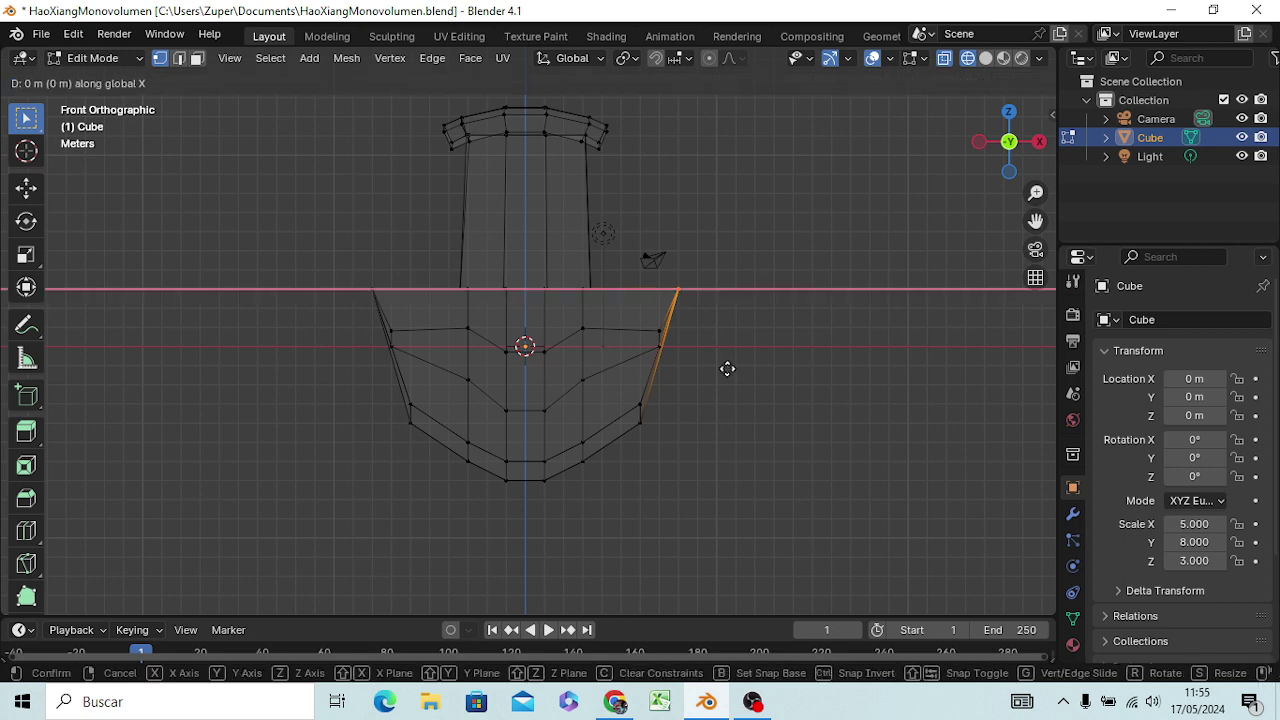
text(-3)
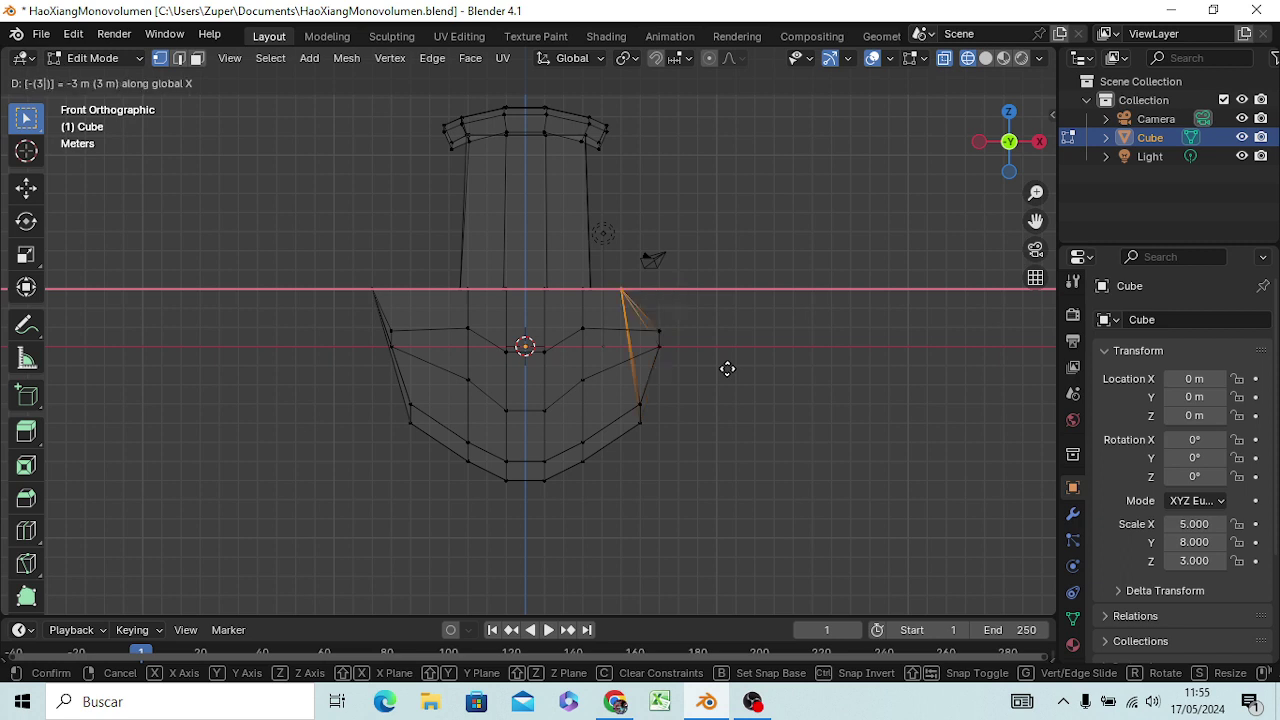
key(Escape)
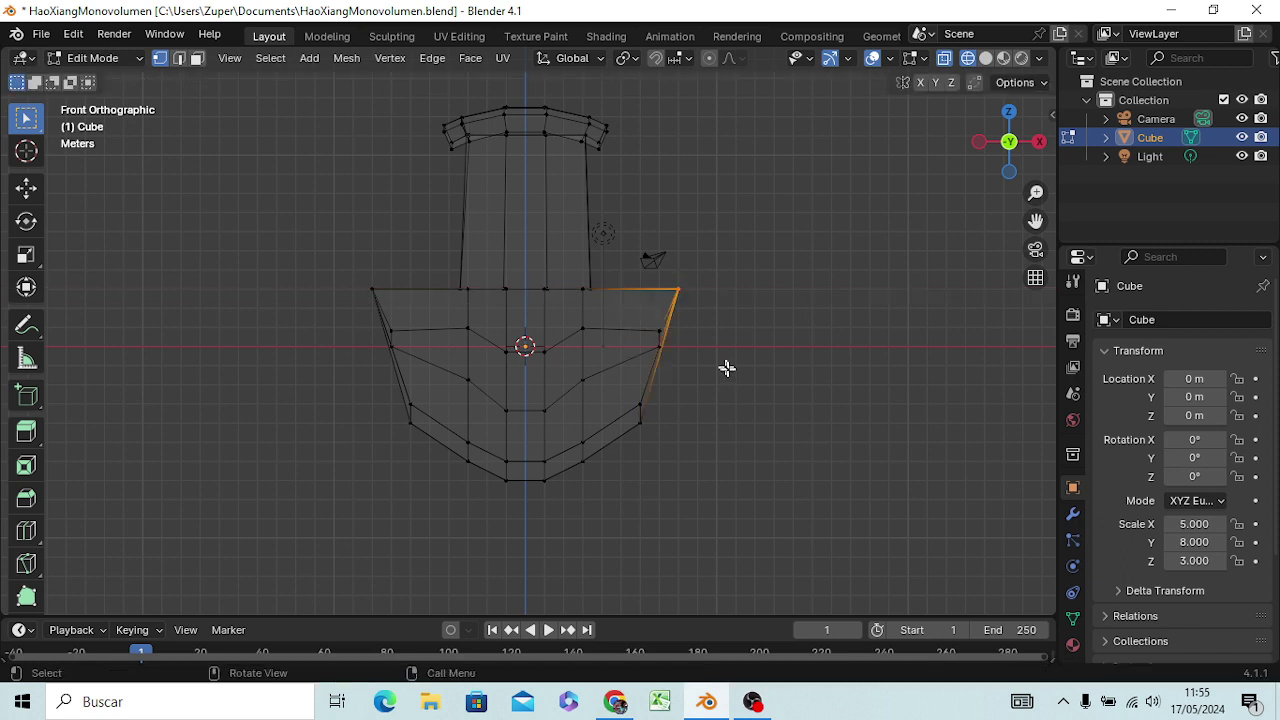
key(g)
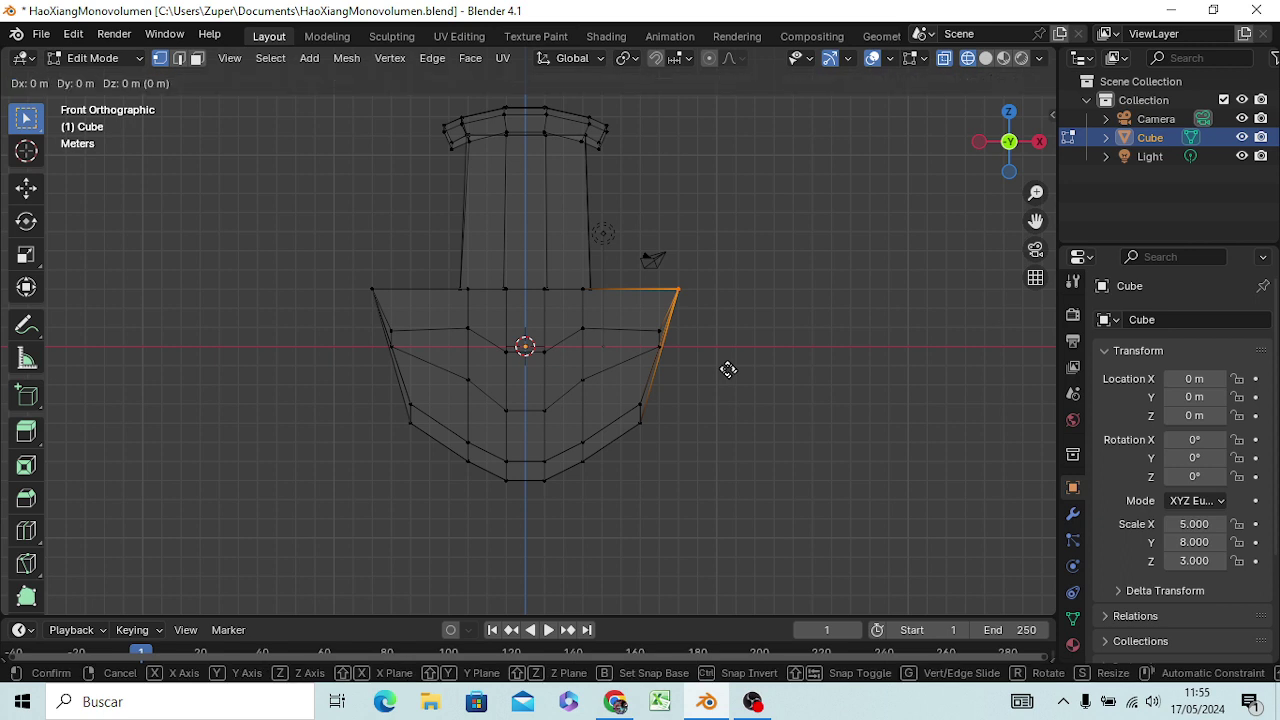
key(x)
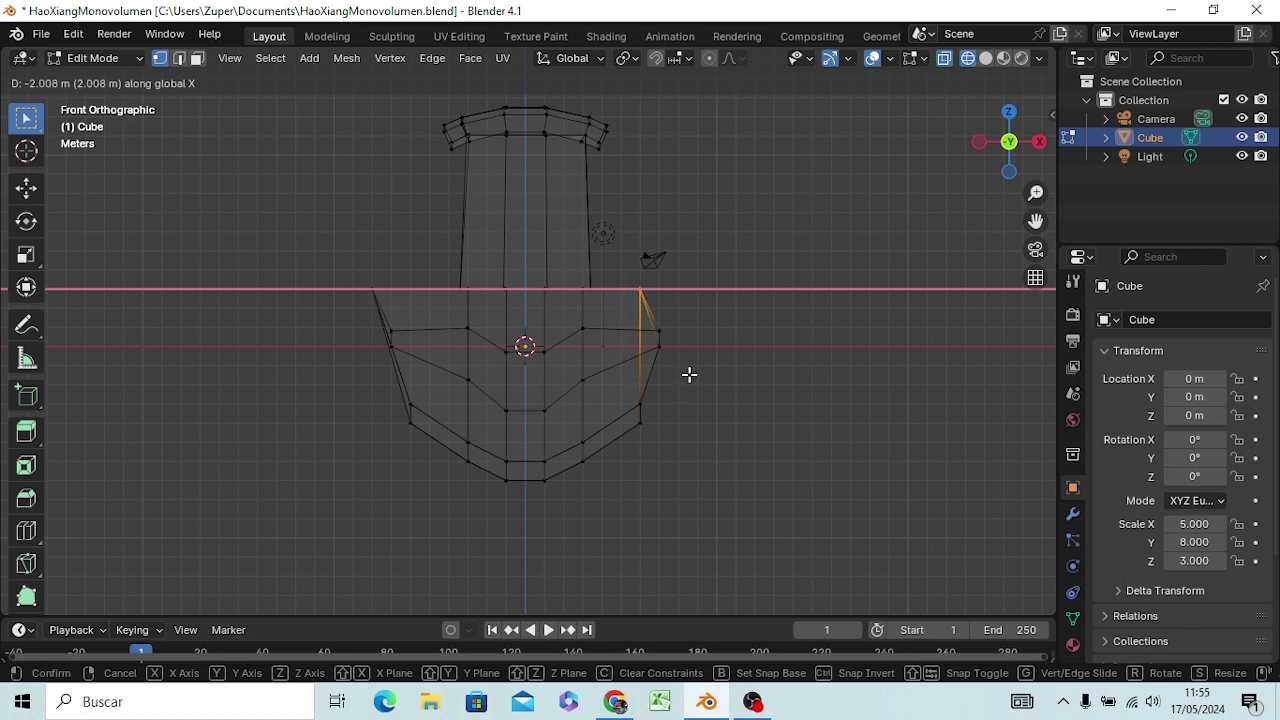
click(690, 374)
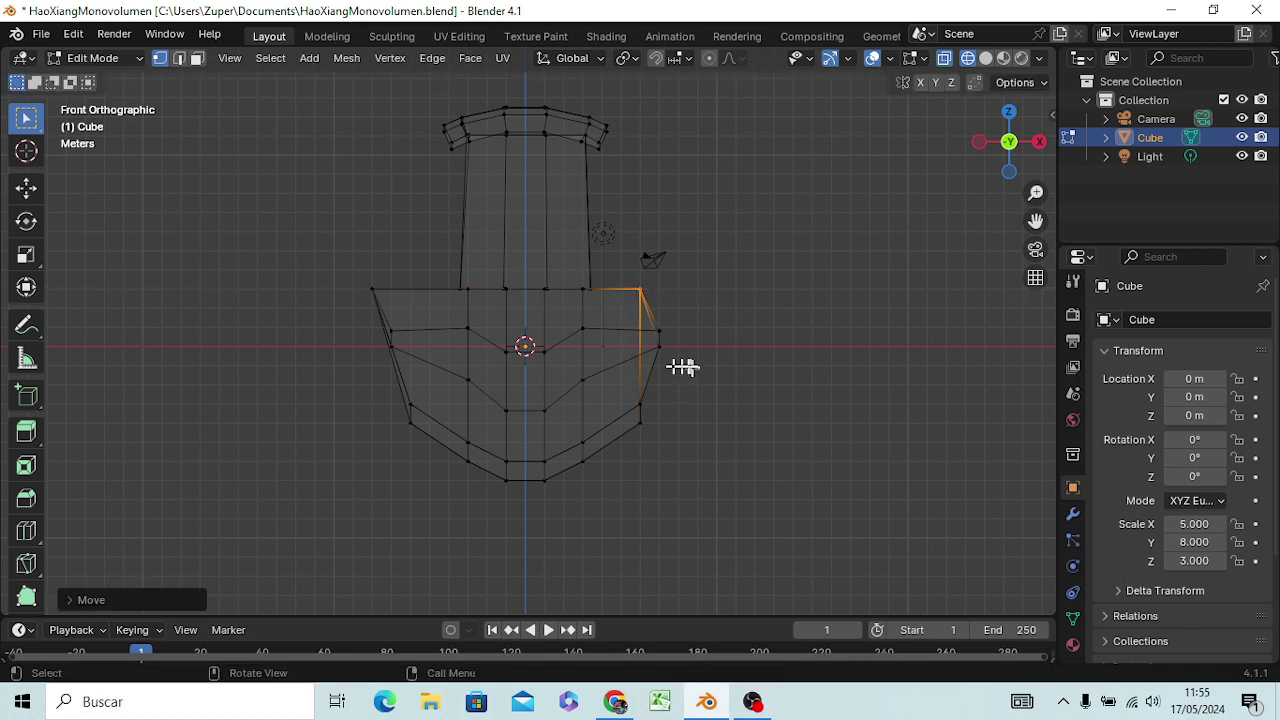
Pull the top-left corner of the base inward along X.
key(b)
drag(369, 287, 390, 300)
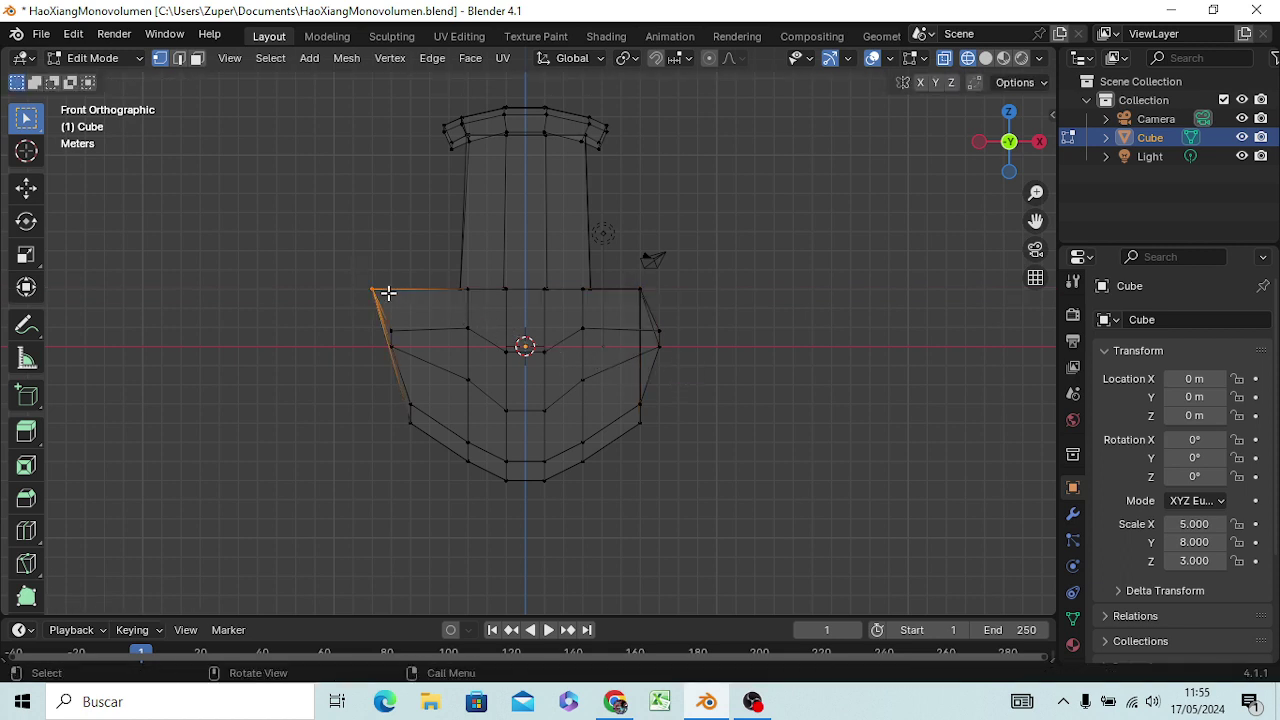
key(g)
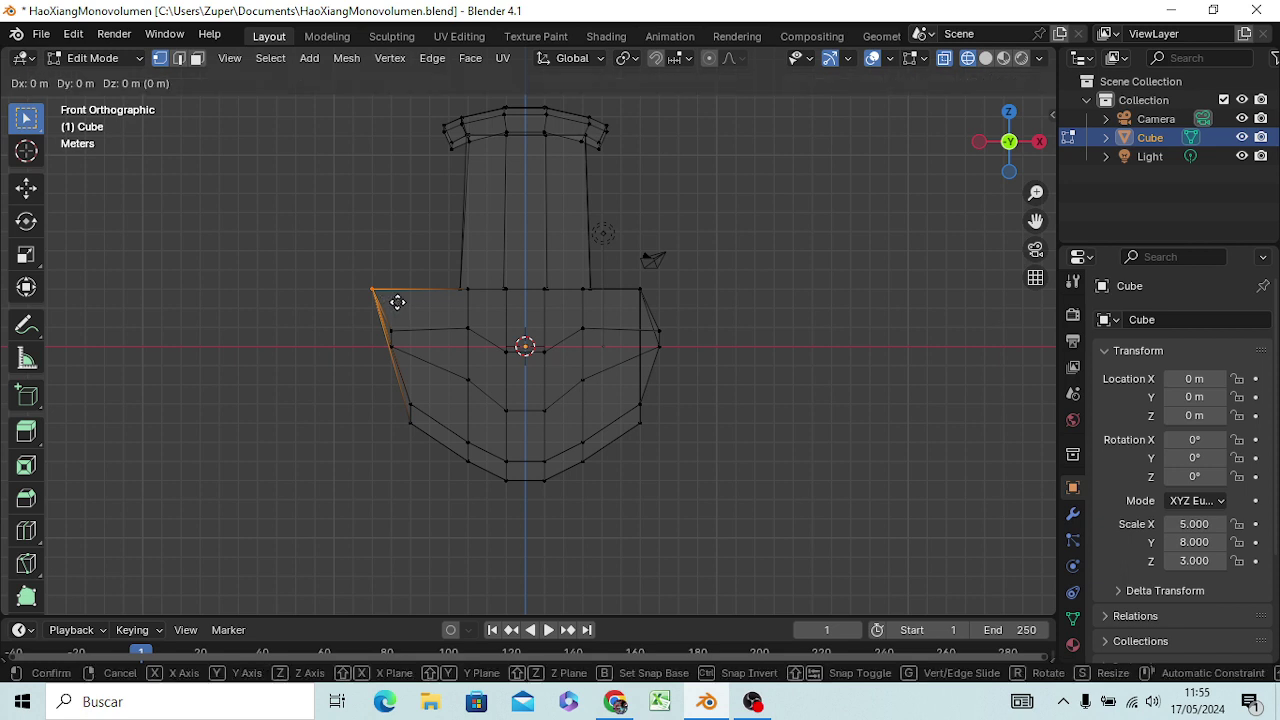
key(x)
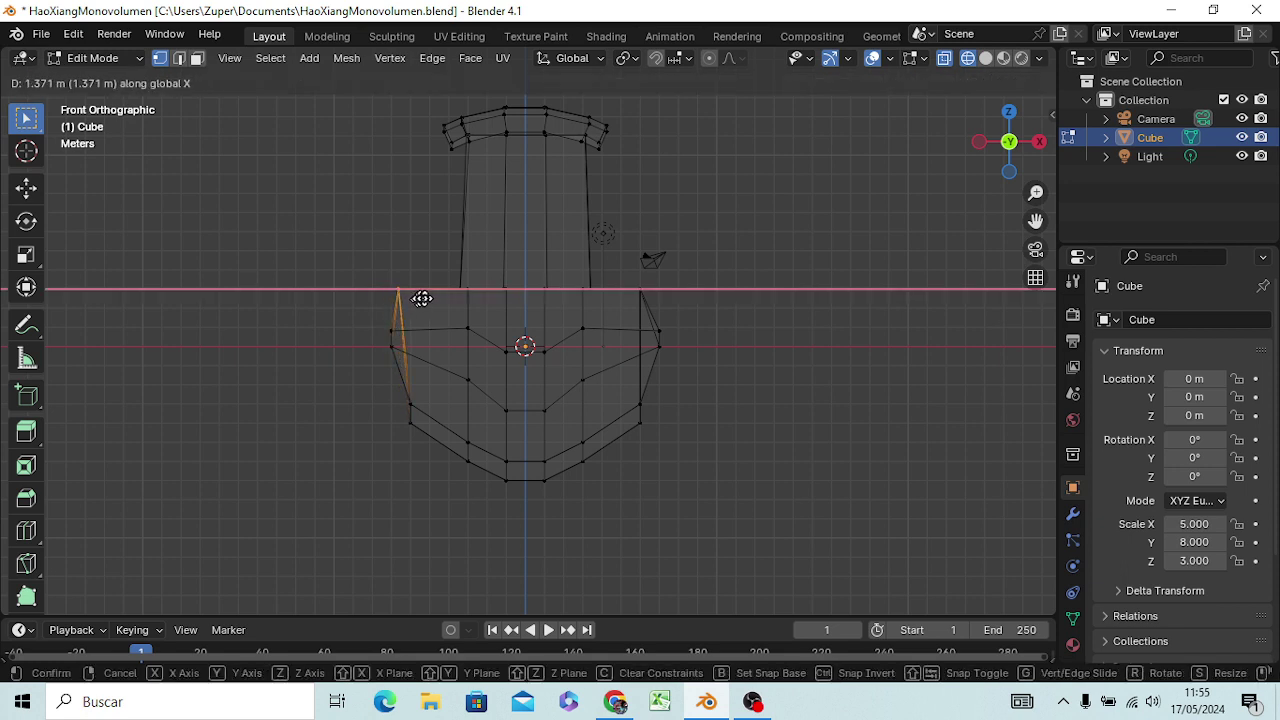
click(433, 298)
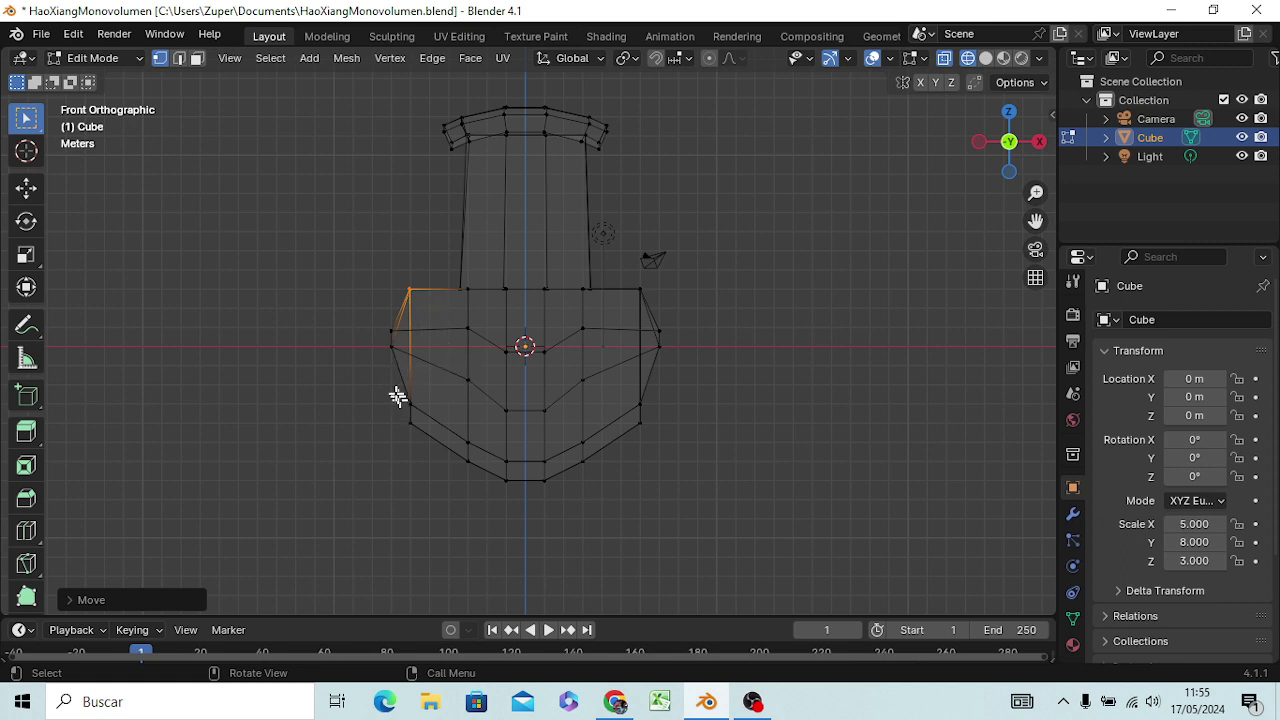
Move the lower-left side vertex about 1.08 m outward along X.
key(b)
drag(396, 393, 416, 414)
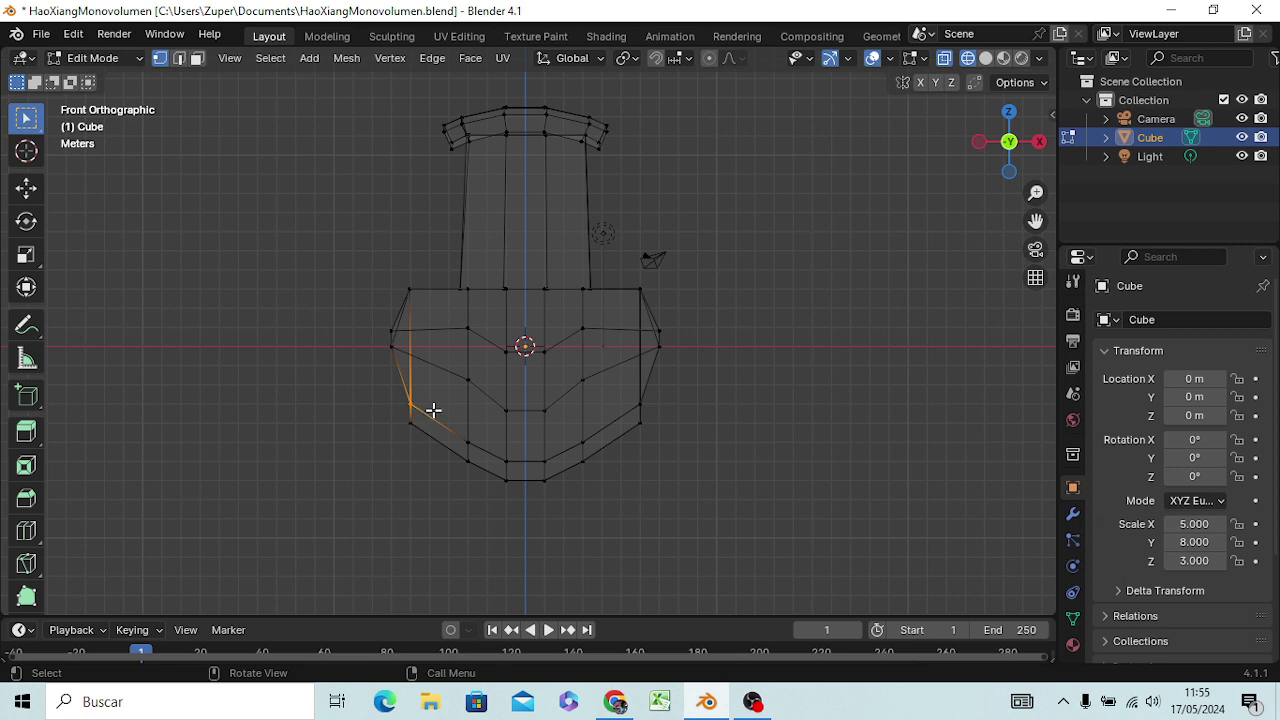
key(g)
key(x)
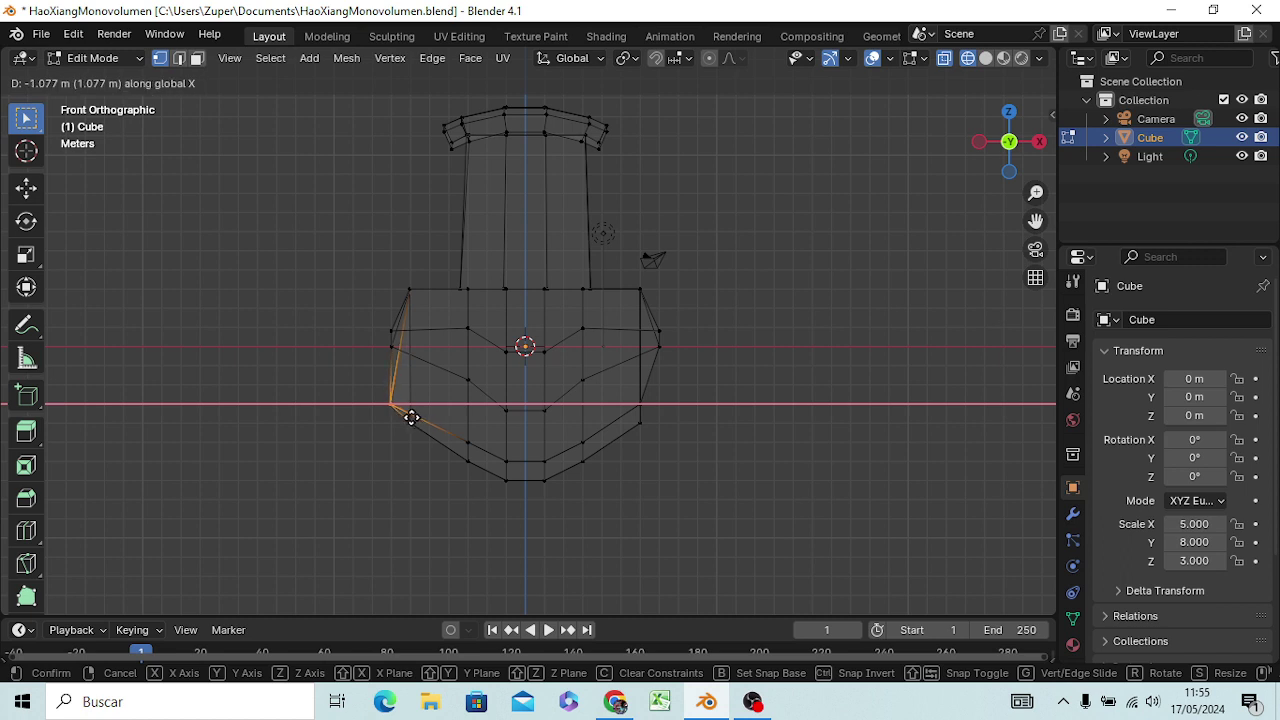
click(414, 418)
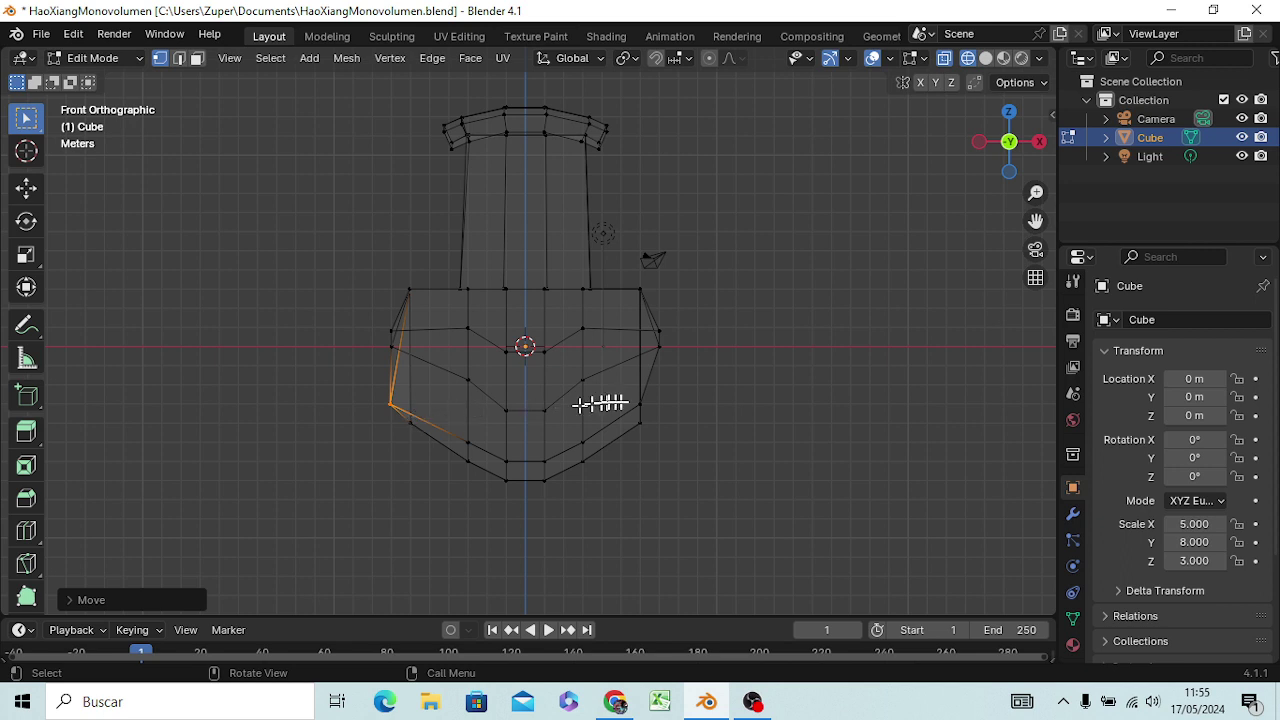
Move the lower-right side vertex about 0.93 m outward along X to mirror the left.
key(b)
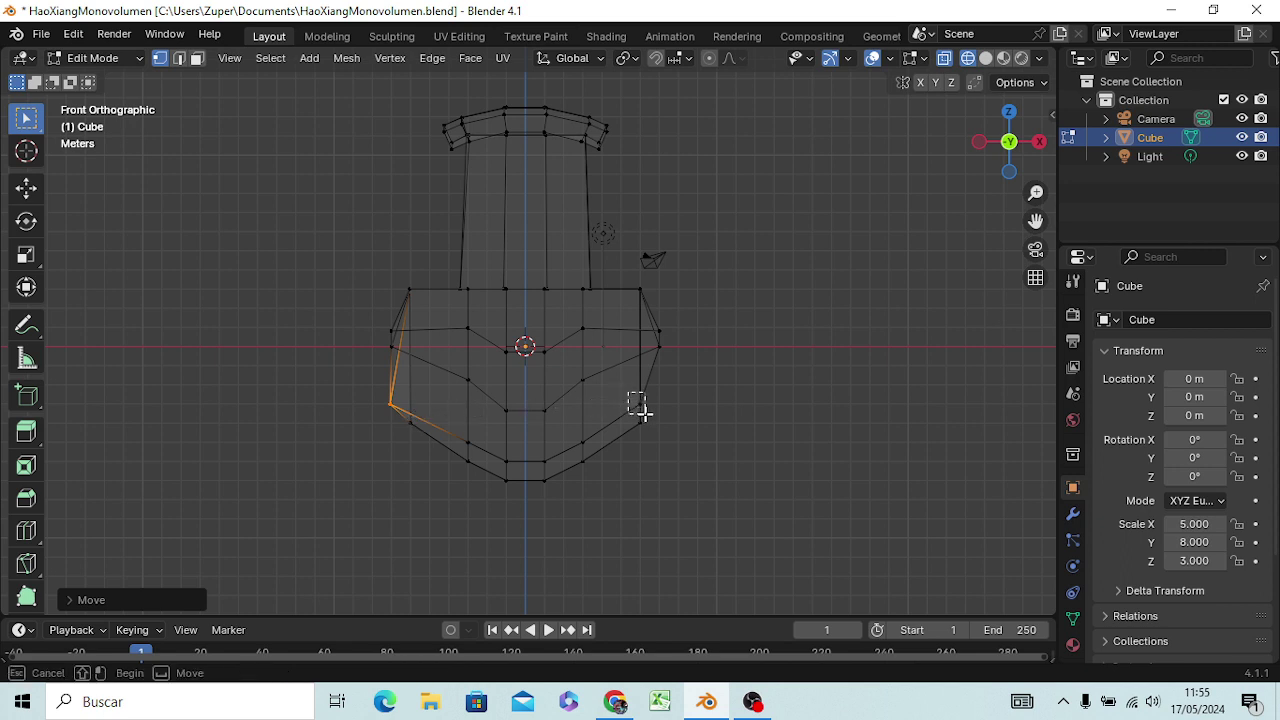
drag(634, 398, 639, 420)
key(g)
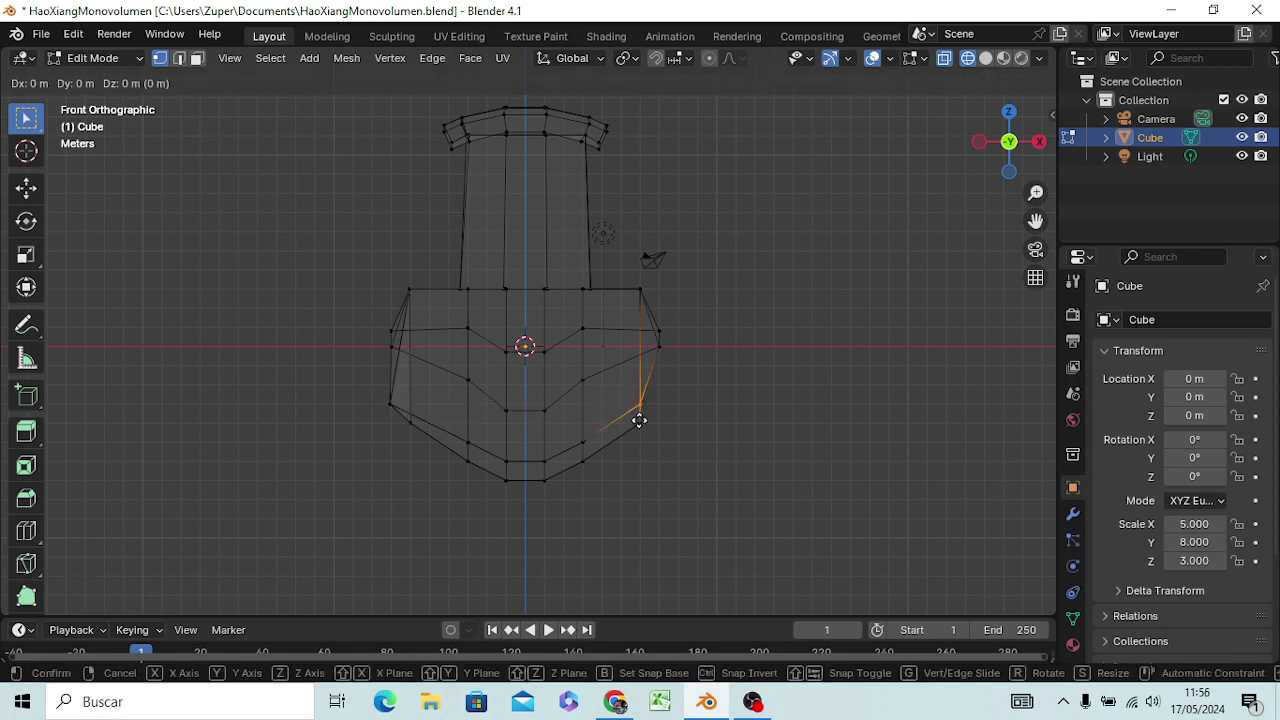
key(x)
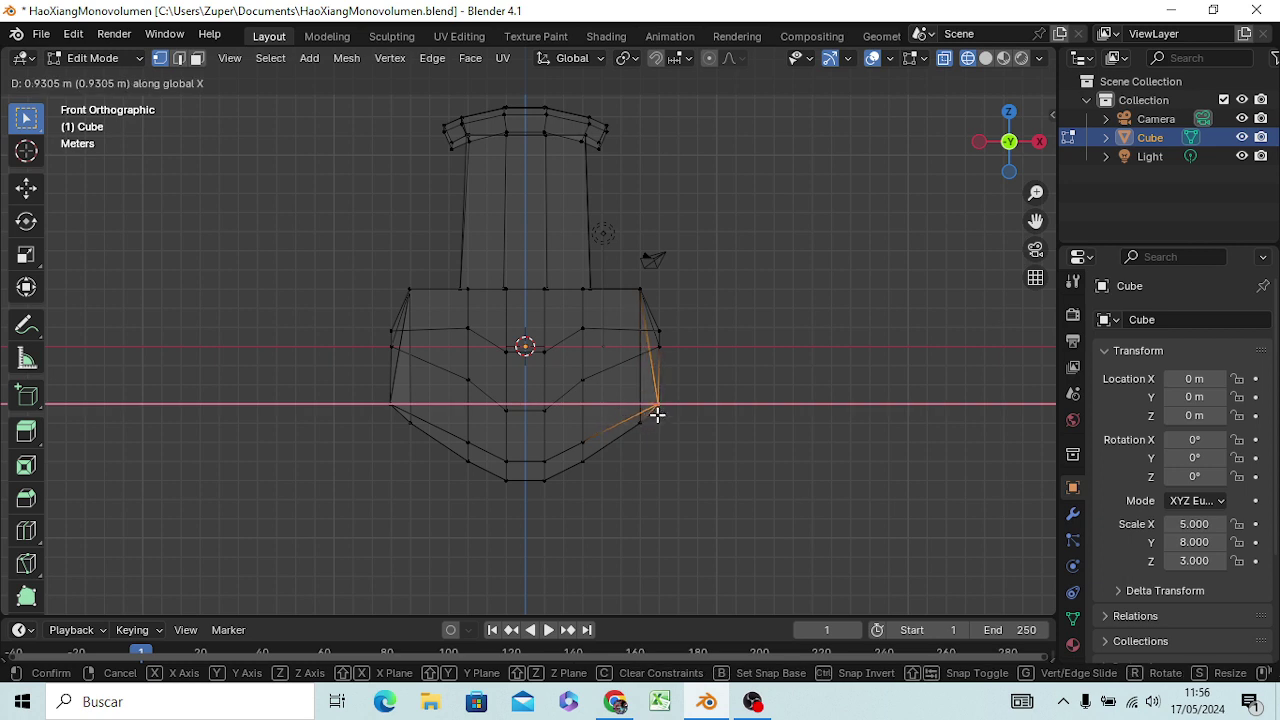
click(656, 414)
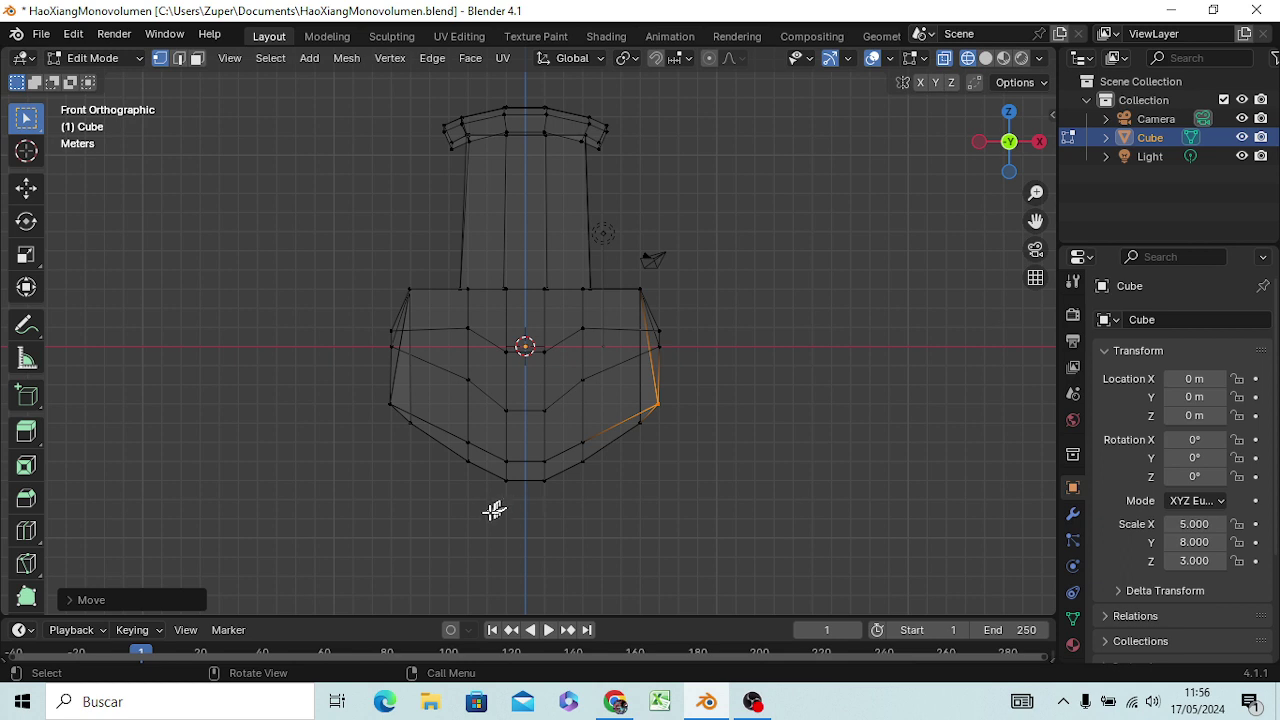
Push the two left-side vertices at mid height further outward along X.
click(391, 349)
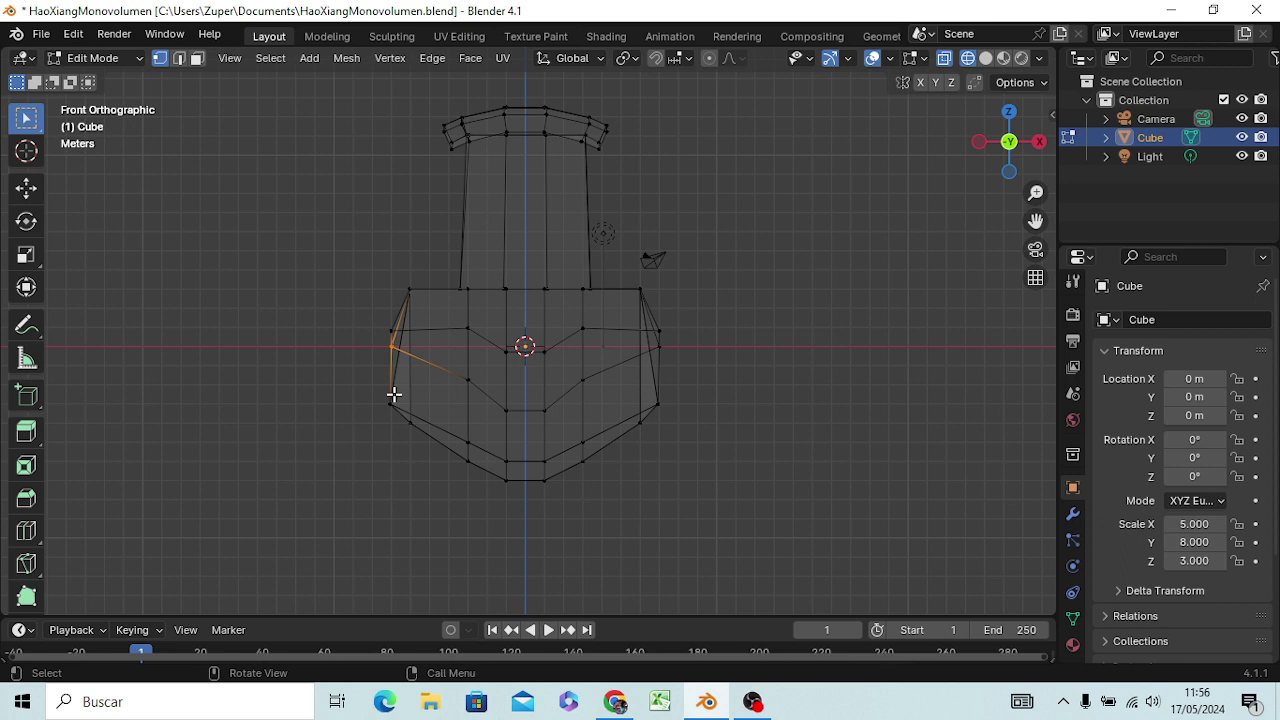
key(g)
key(x)
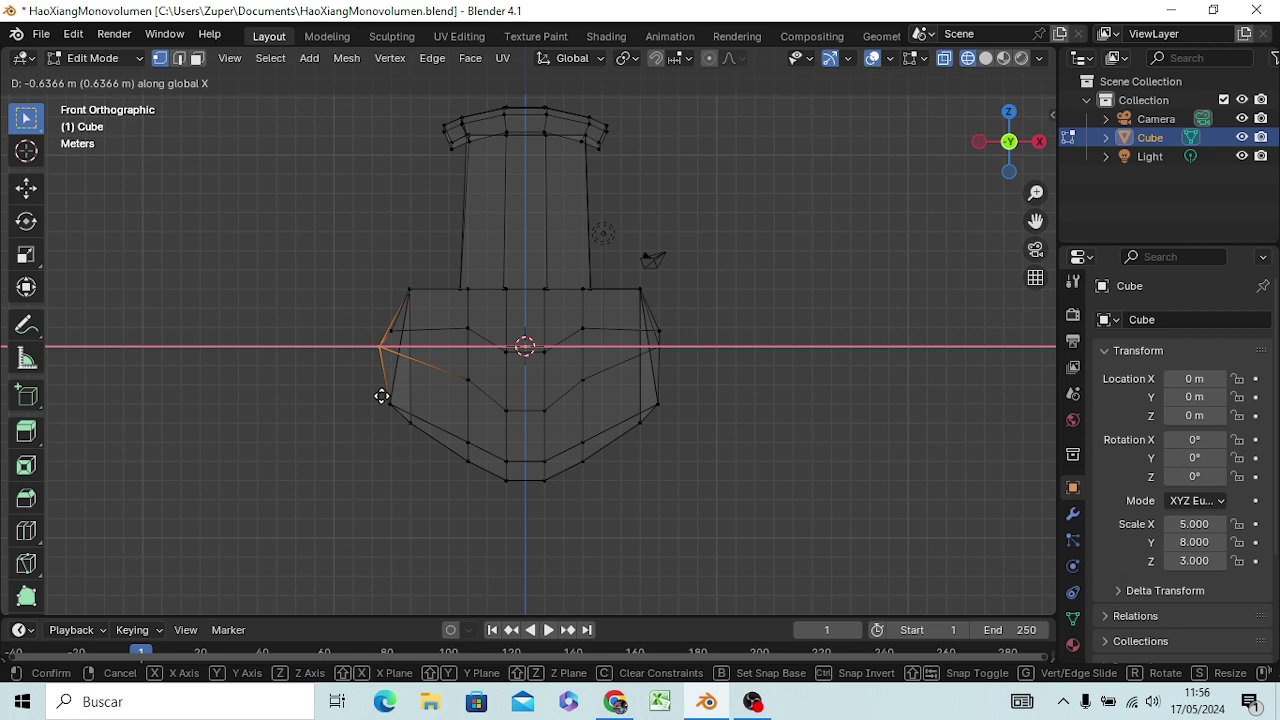
click(375, 396)
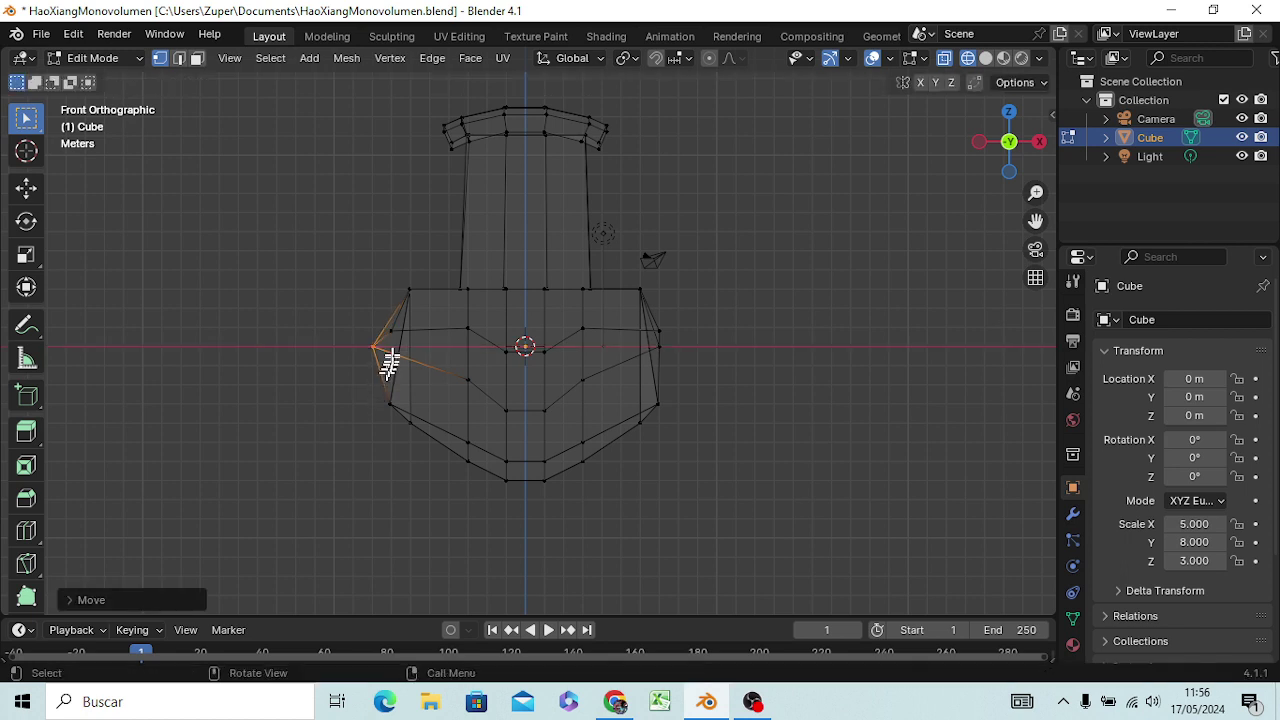
click(393, 334)
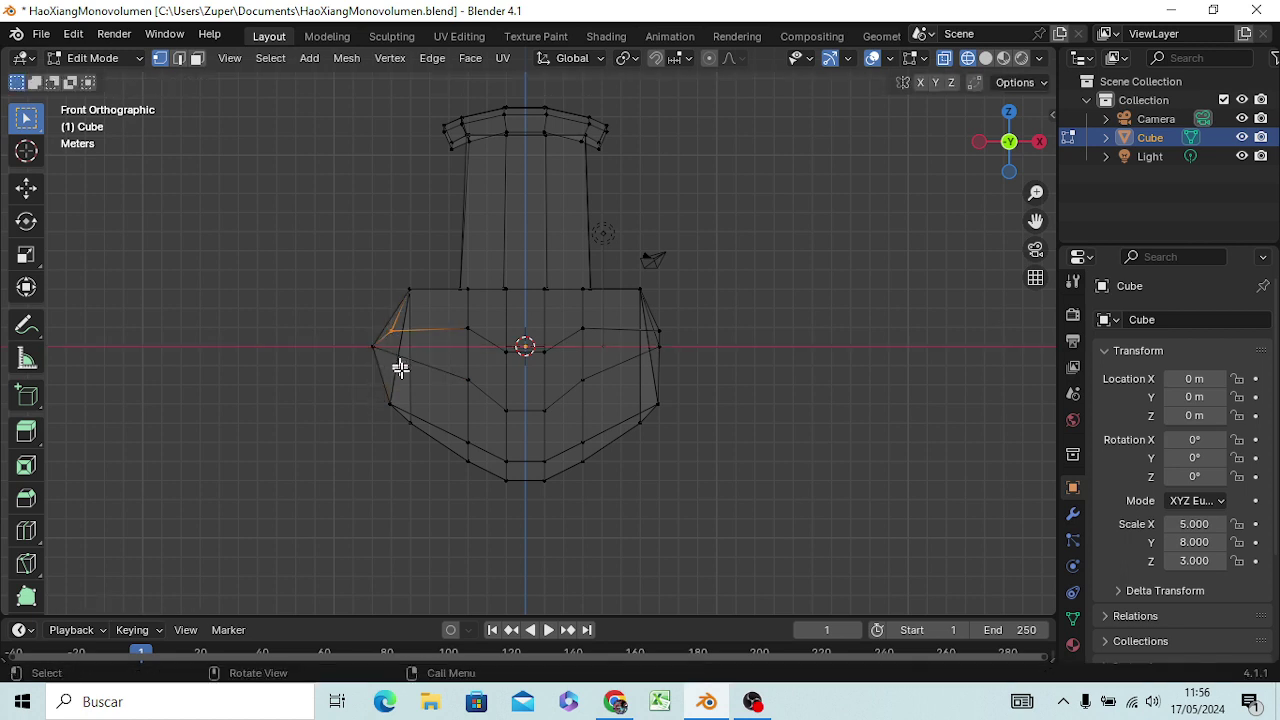
key(g)
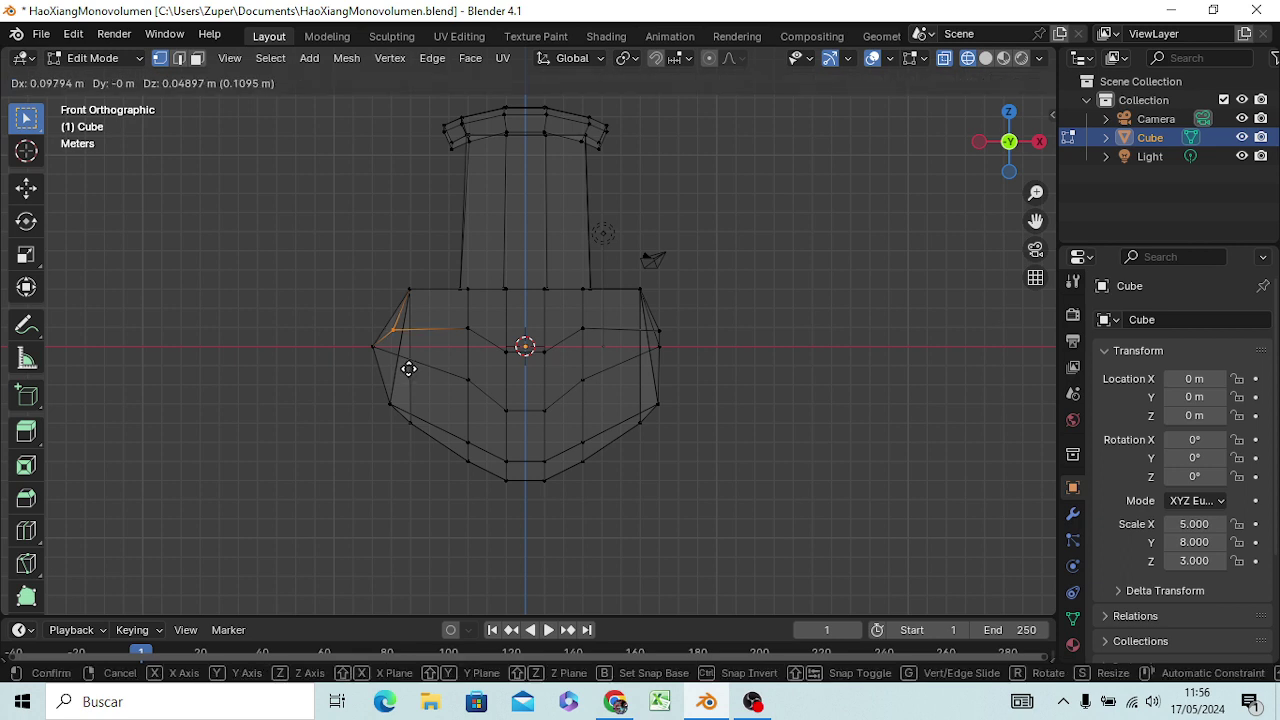
key(x)
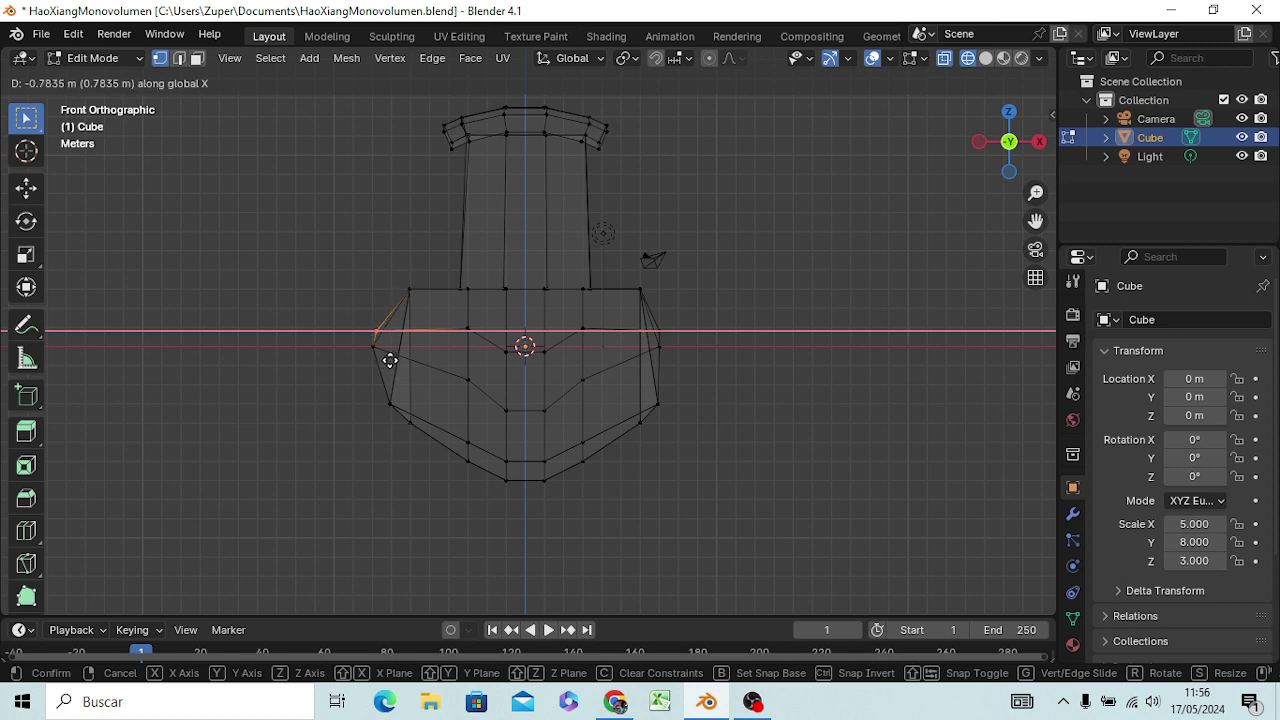
click(389, 362)
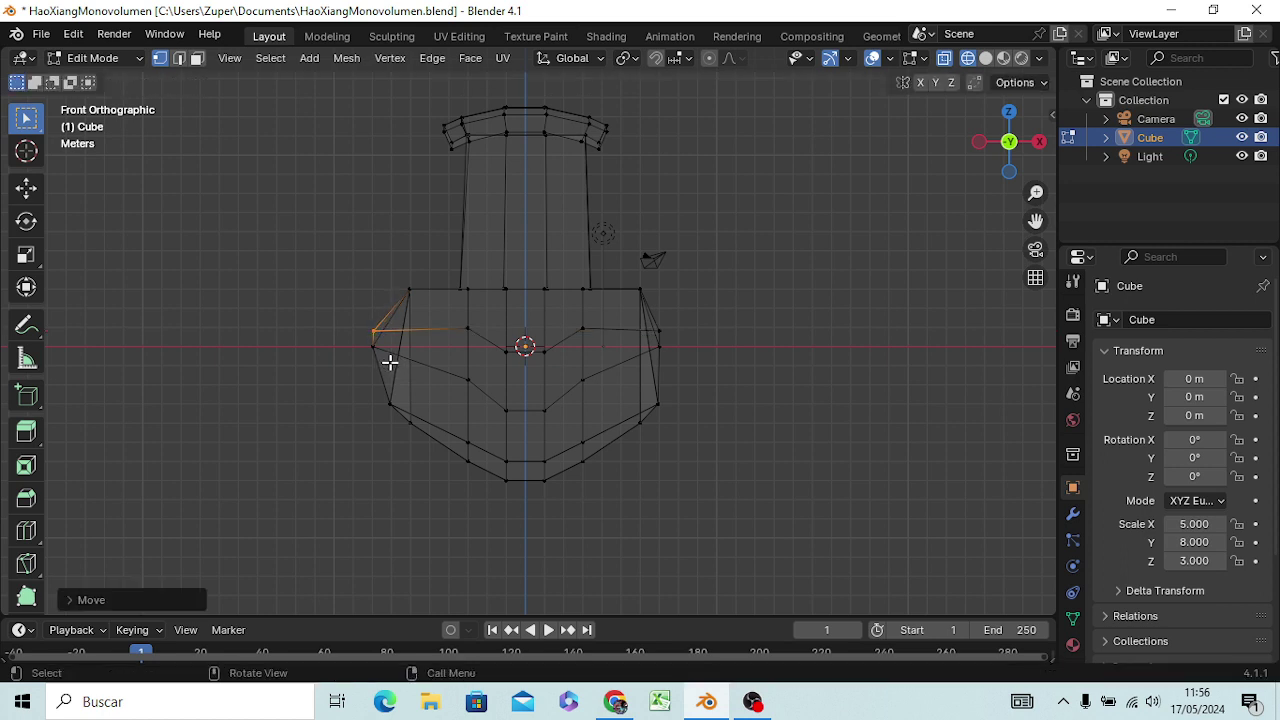
Move the upper-left corner vertex about 1.42 m further outward along X.
click(417, 292)
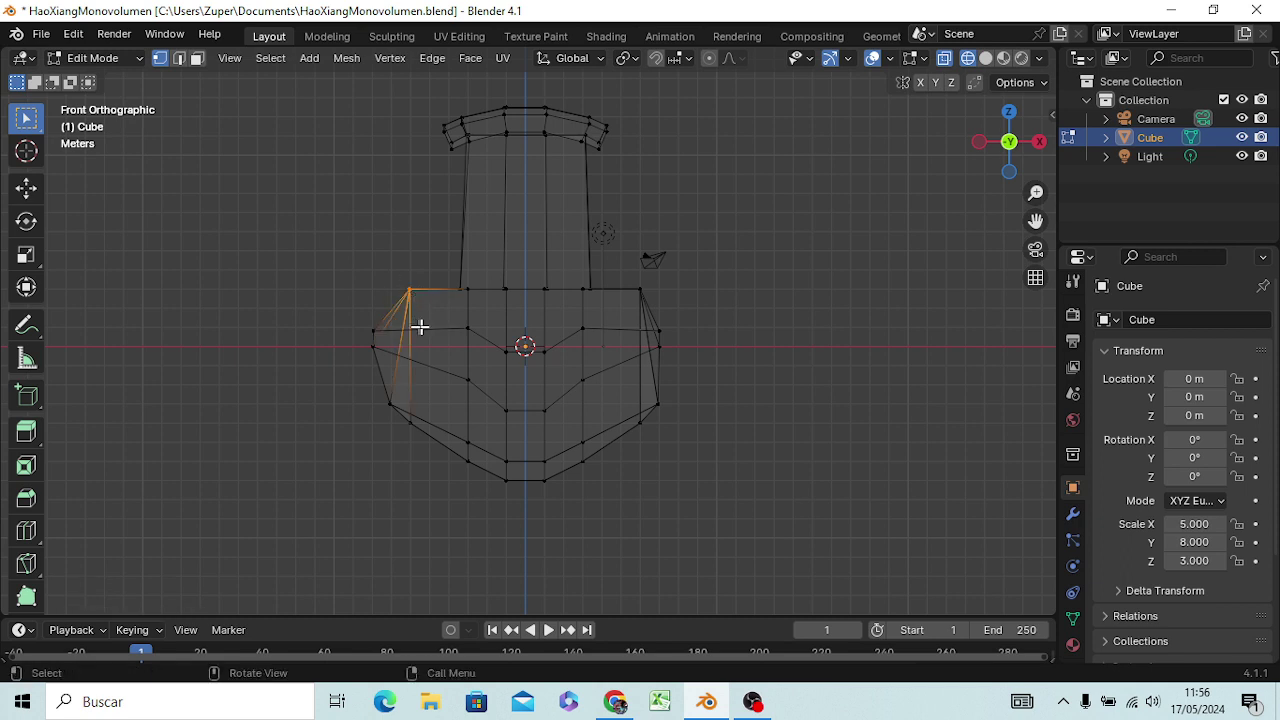
key(g)
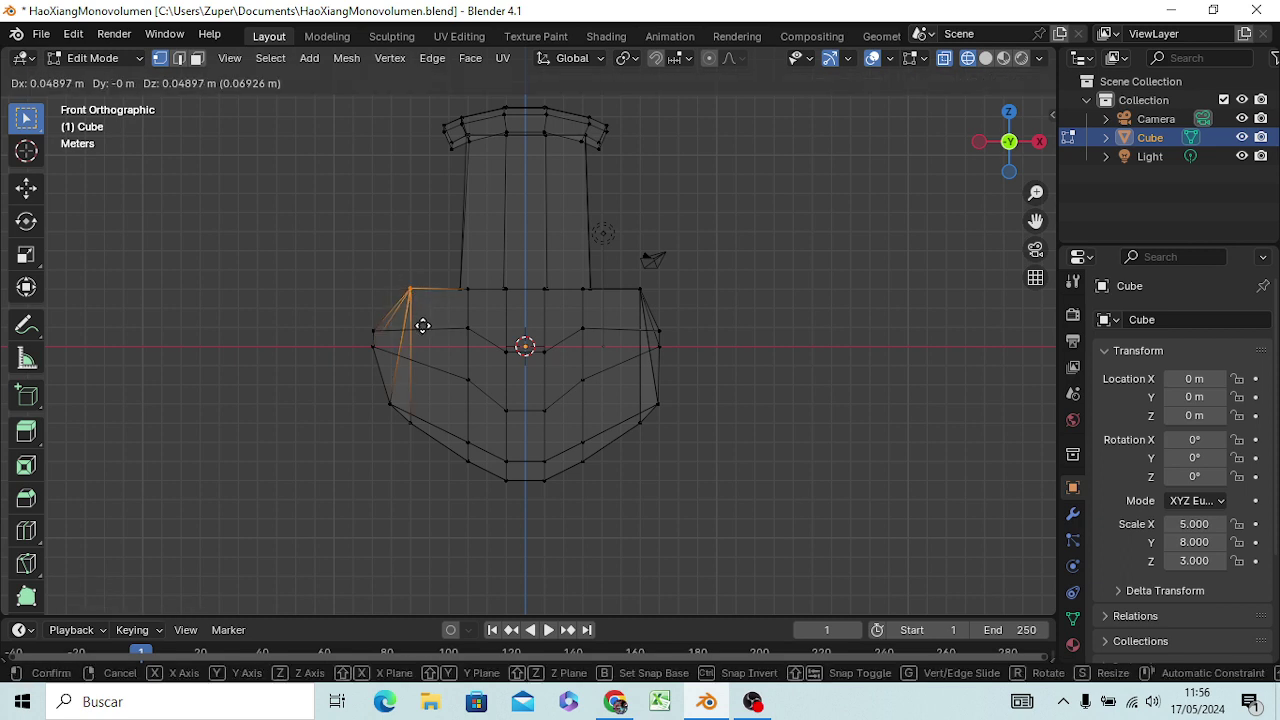
key(x)
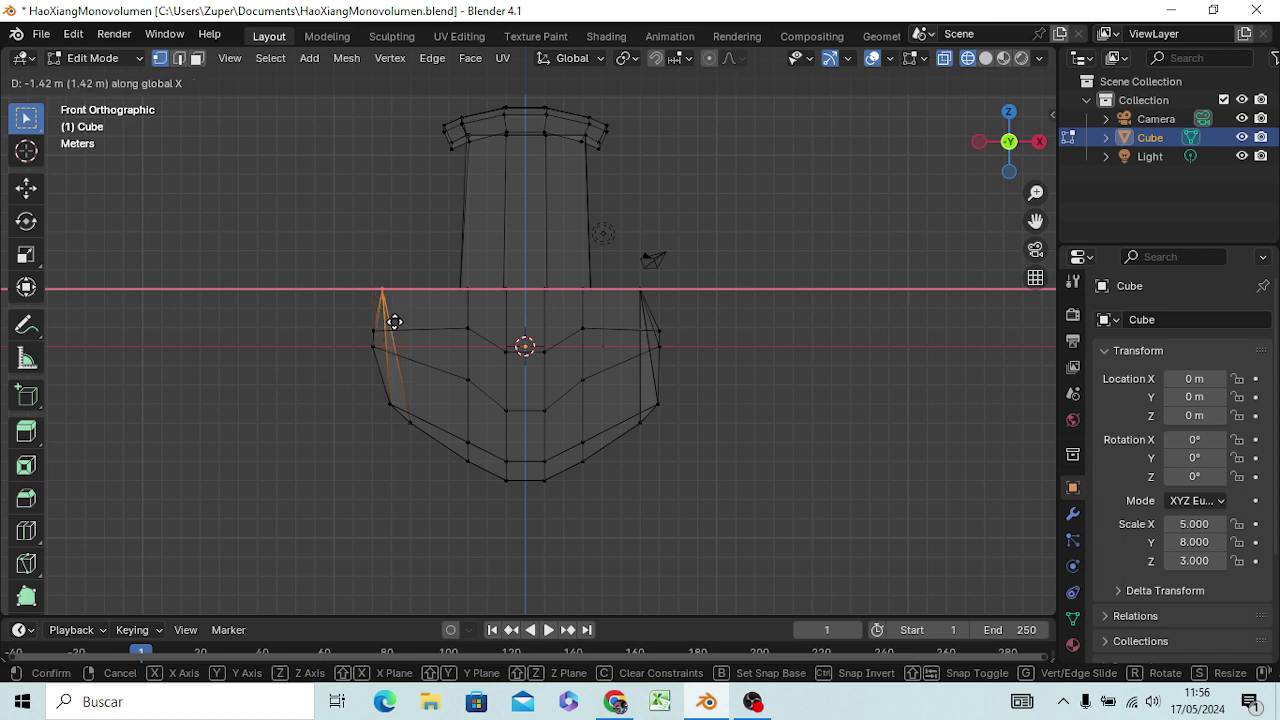
click(395, 321)
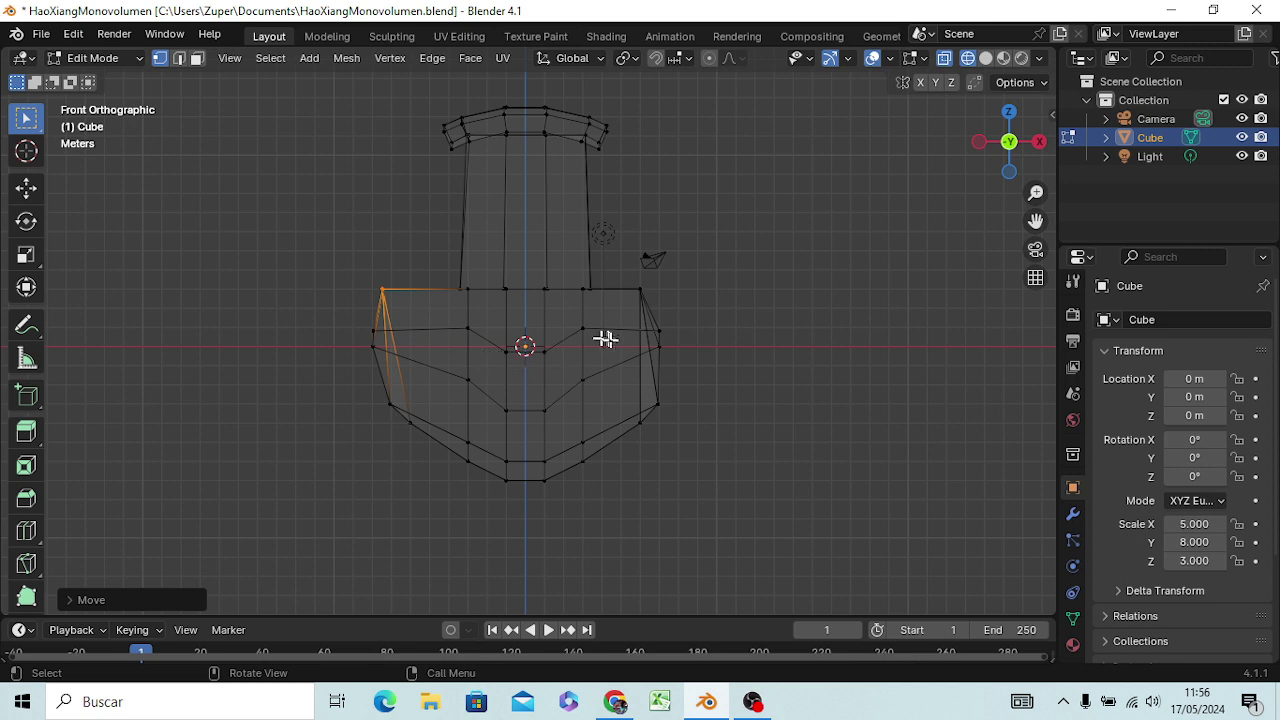
Push the two right-side vertices at mid height outward along X.
click(660, 352)
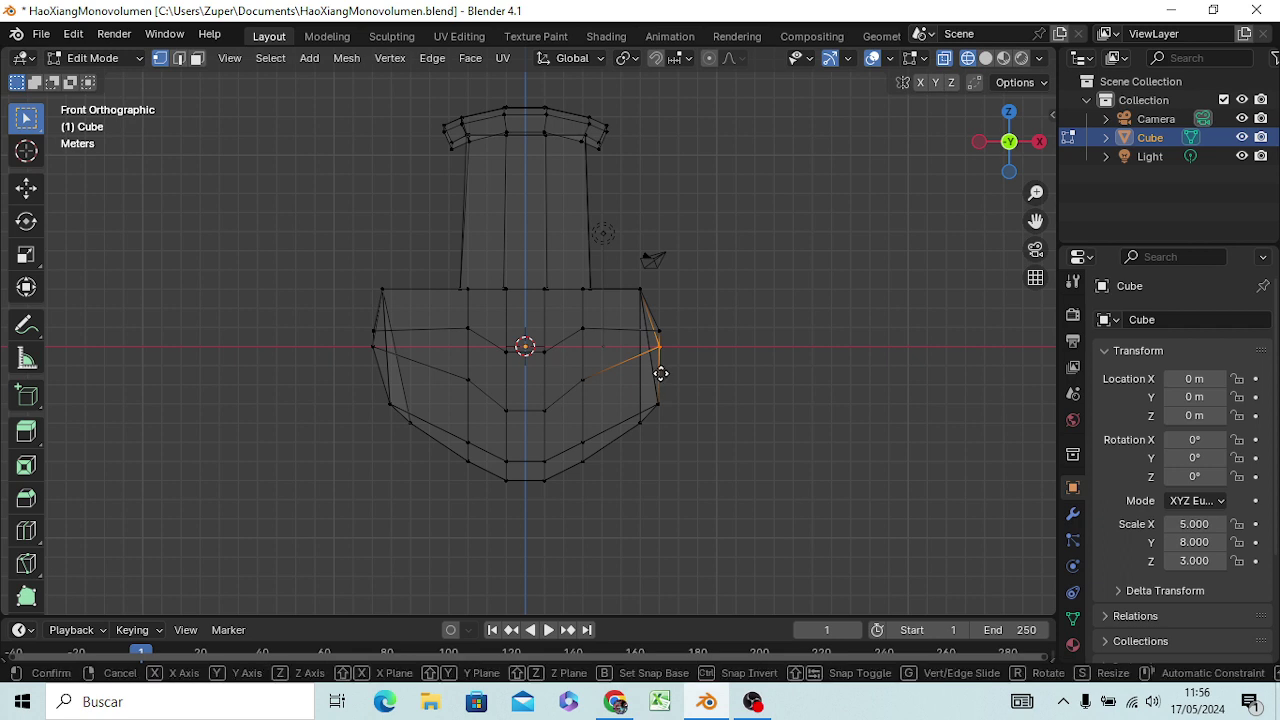
key(g)
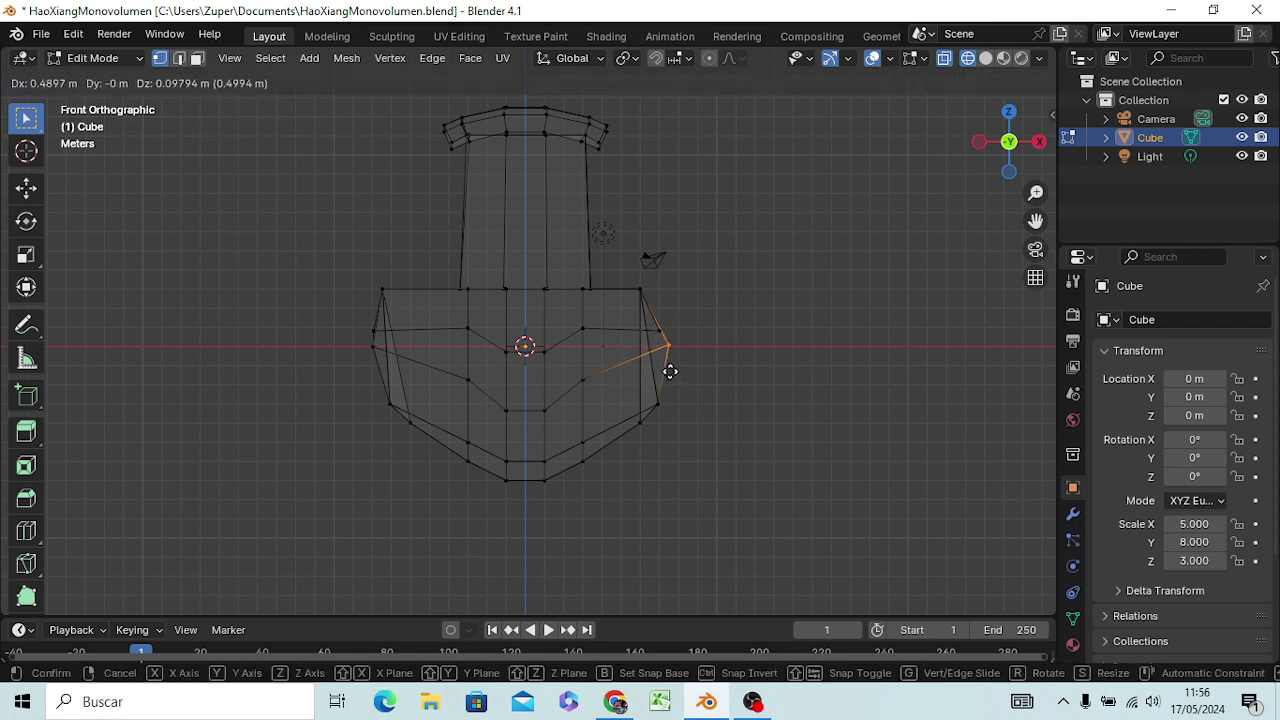
key(x)
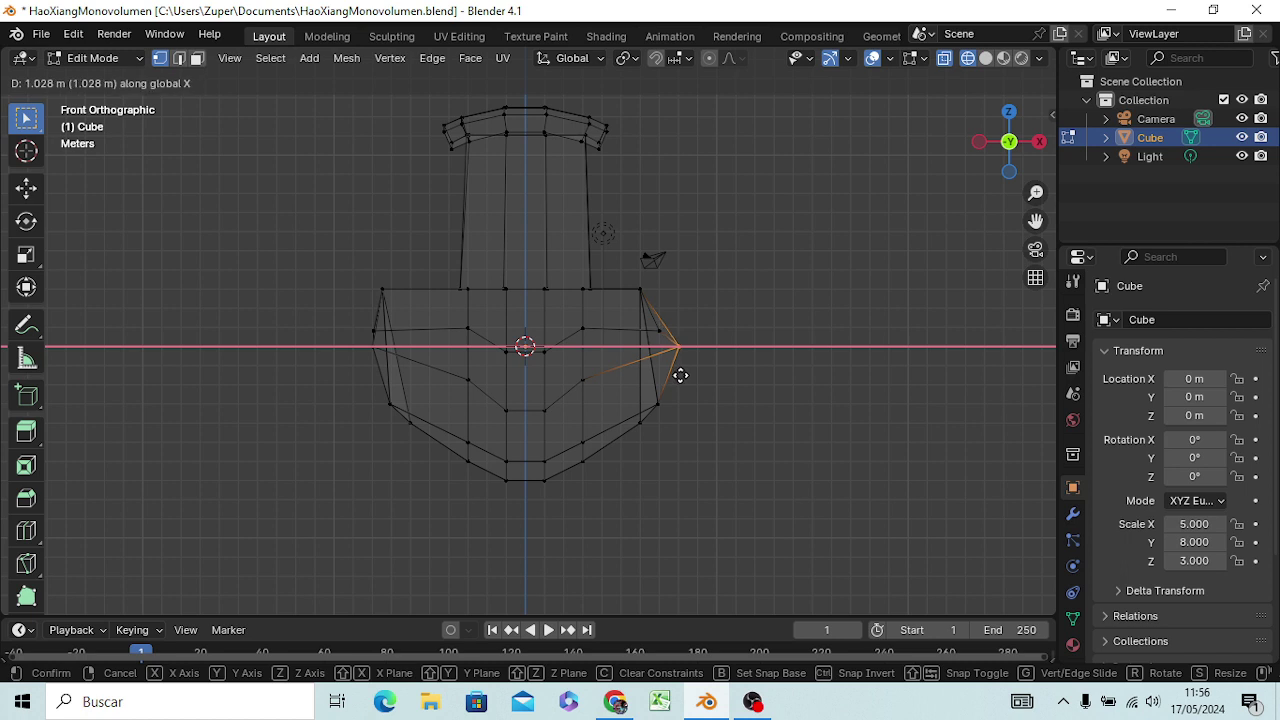
click(680, 375)
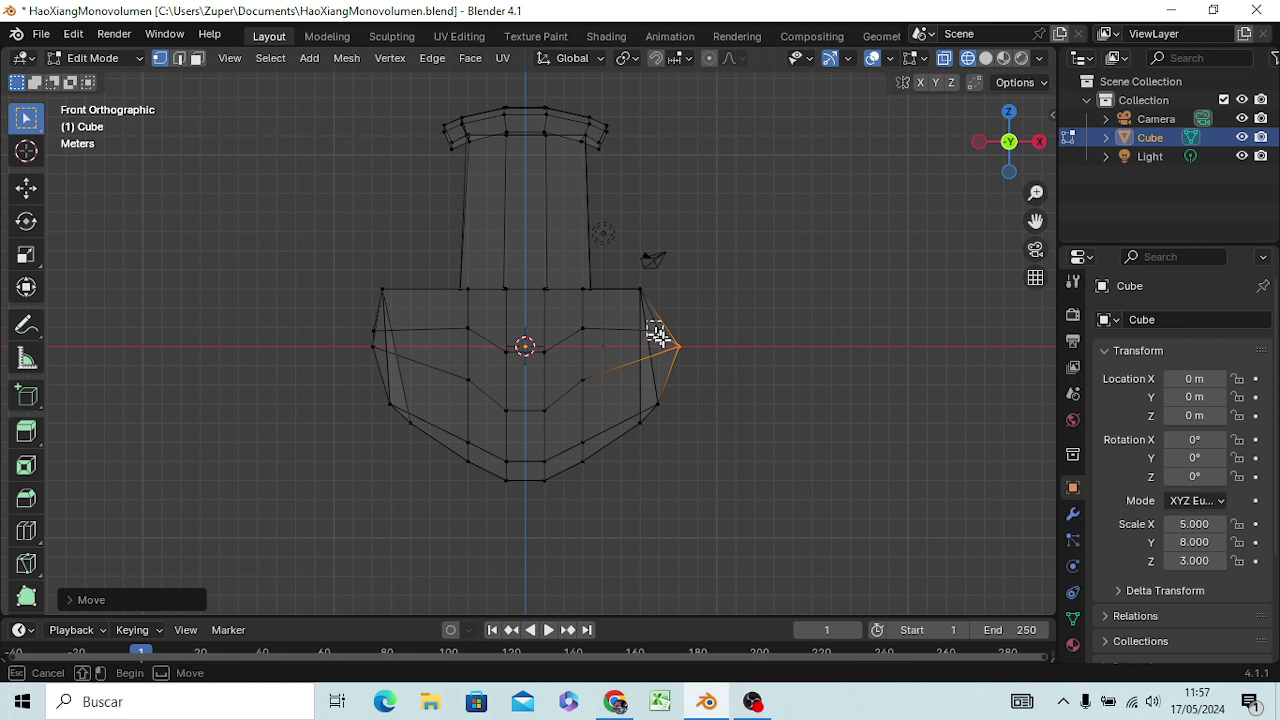
click(663, 343)
key(g)
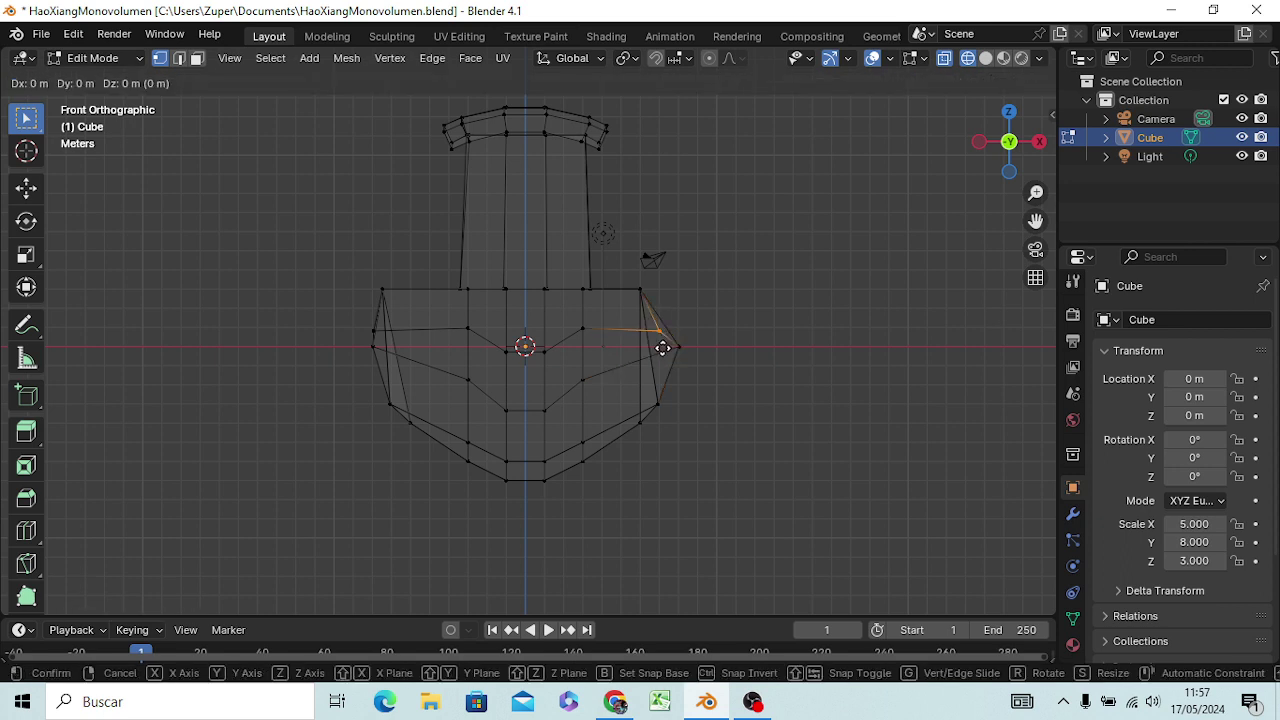
key(x)
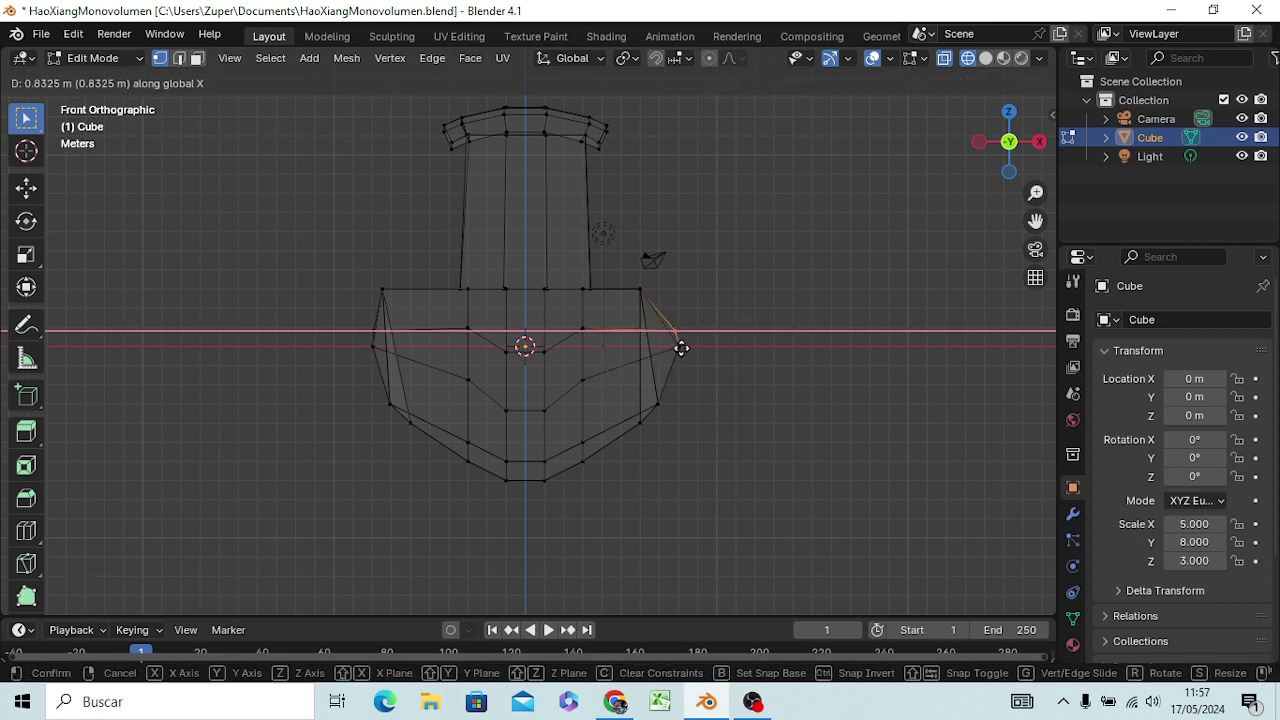
click(682, 347)
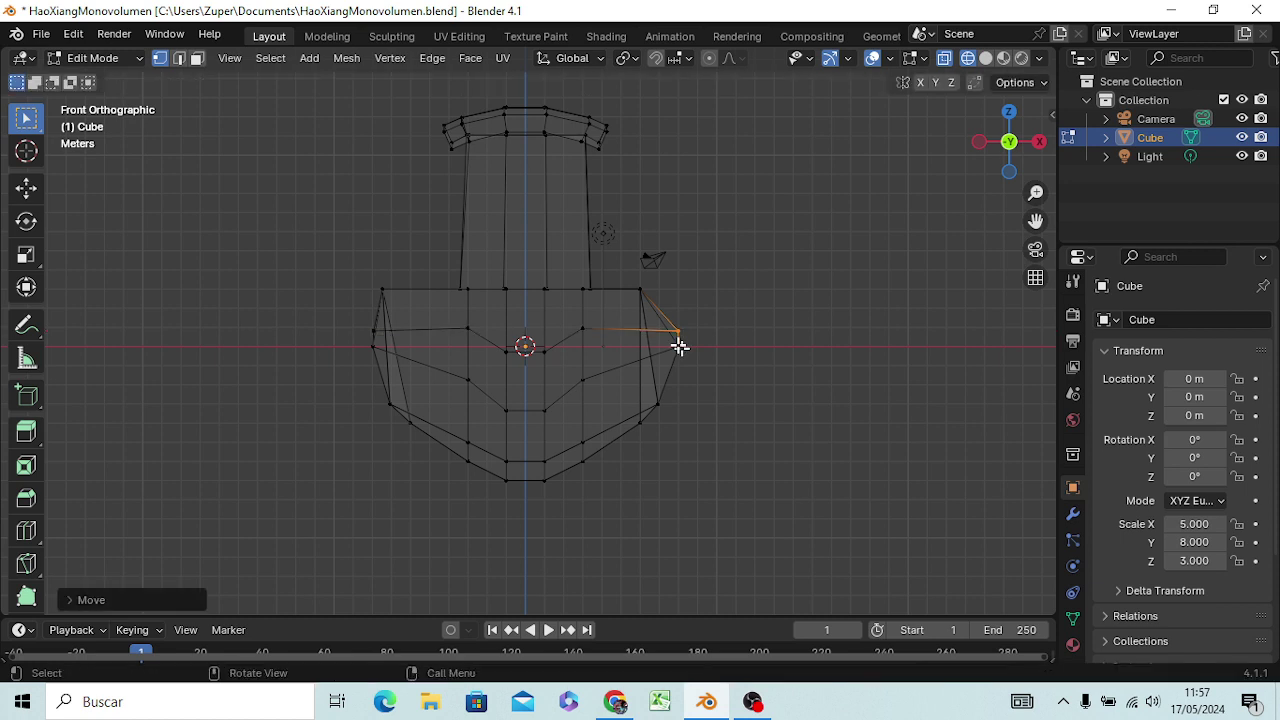
Start moving the upper-right corner vertex outward along X.
click(645, 296)
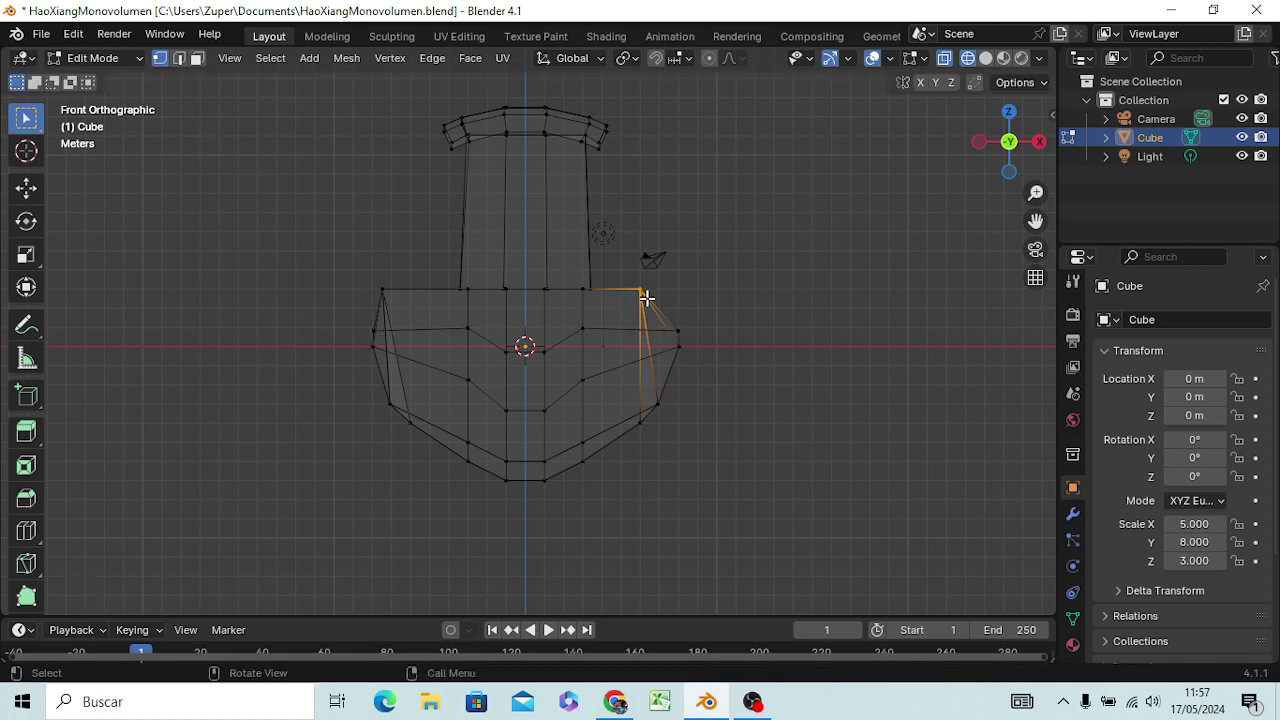
key(g)
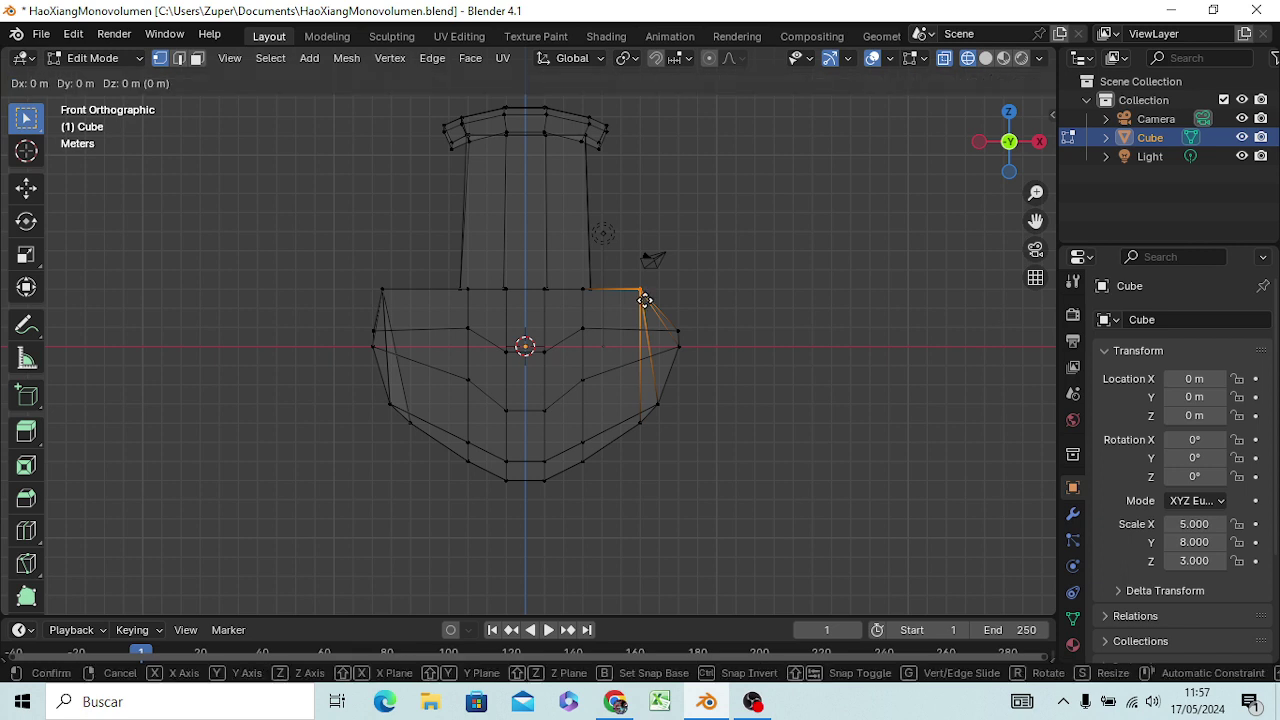
key(x)
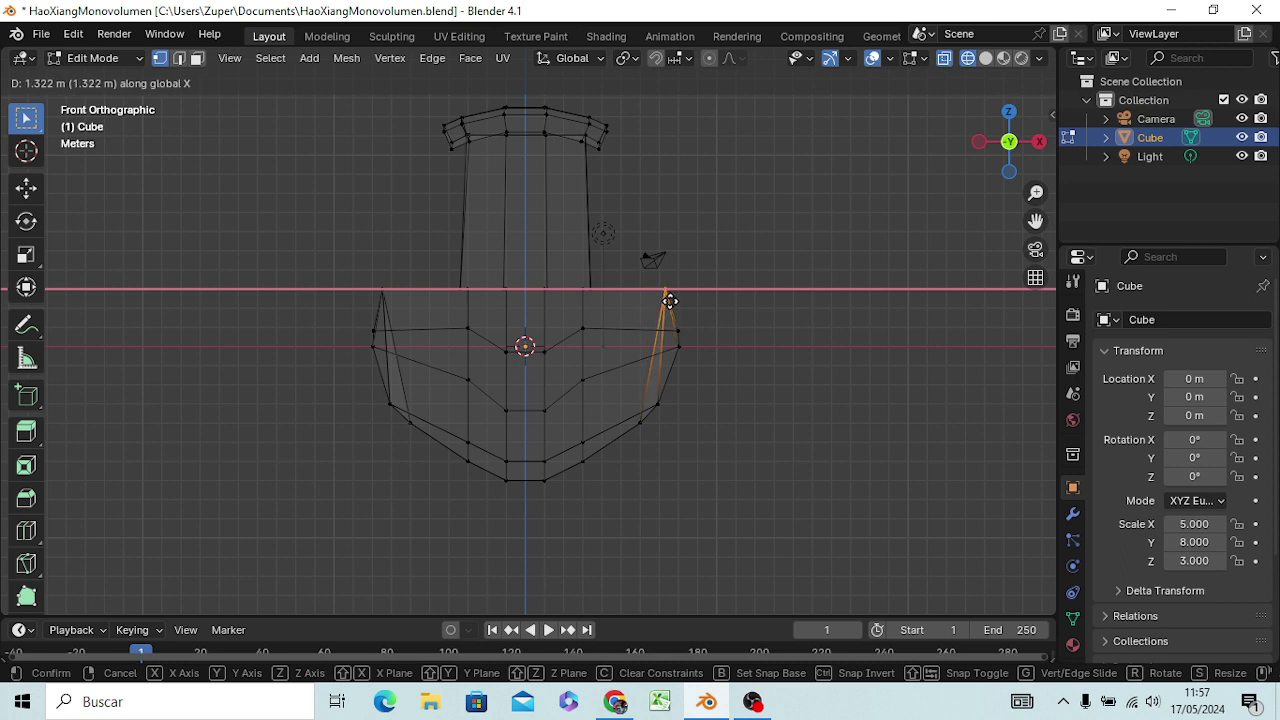
Place the top-right corner about 1.32 m out, then view the hull orbited in solid shading.
click(670, 300)
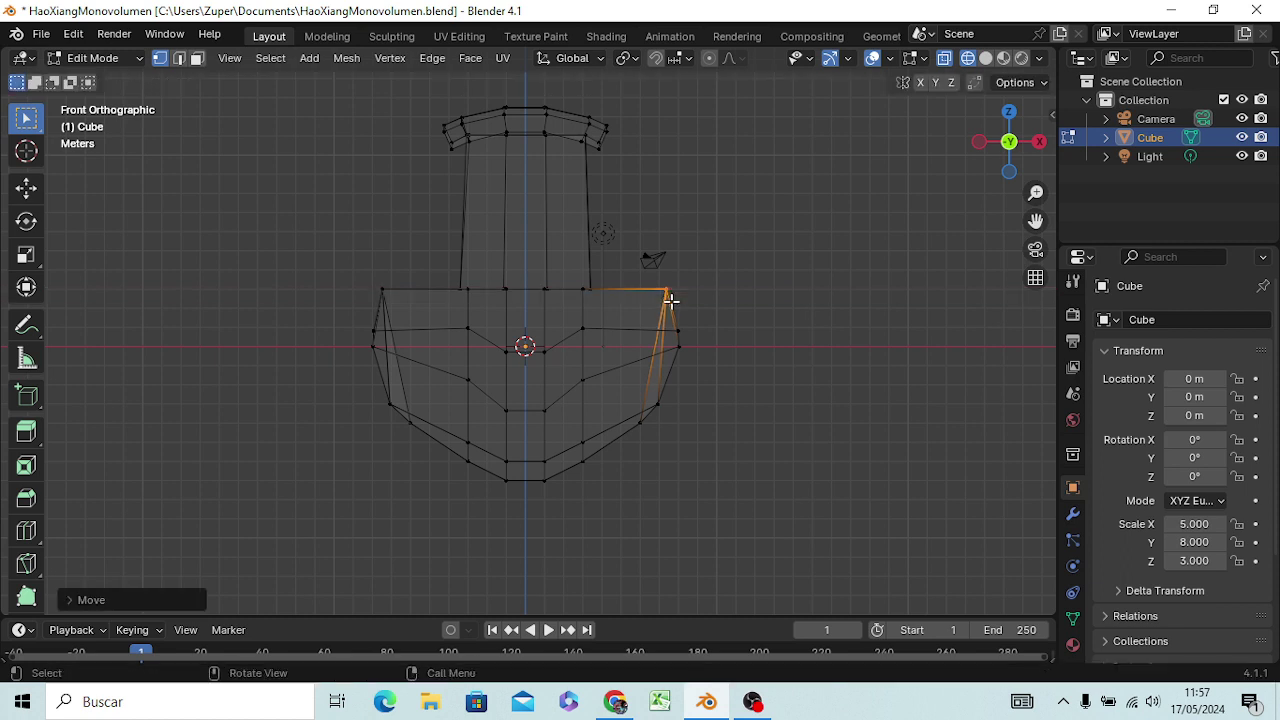
key(KP_2)
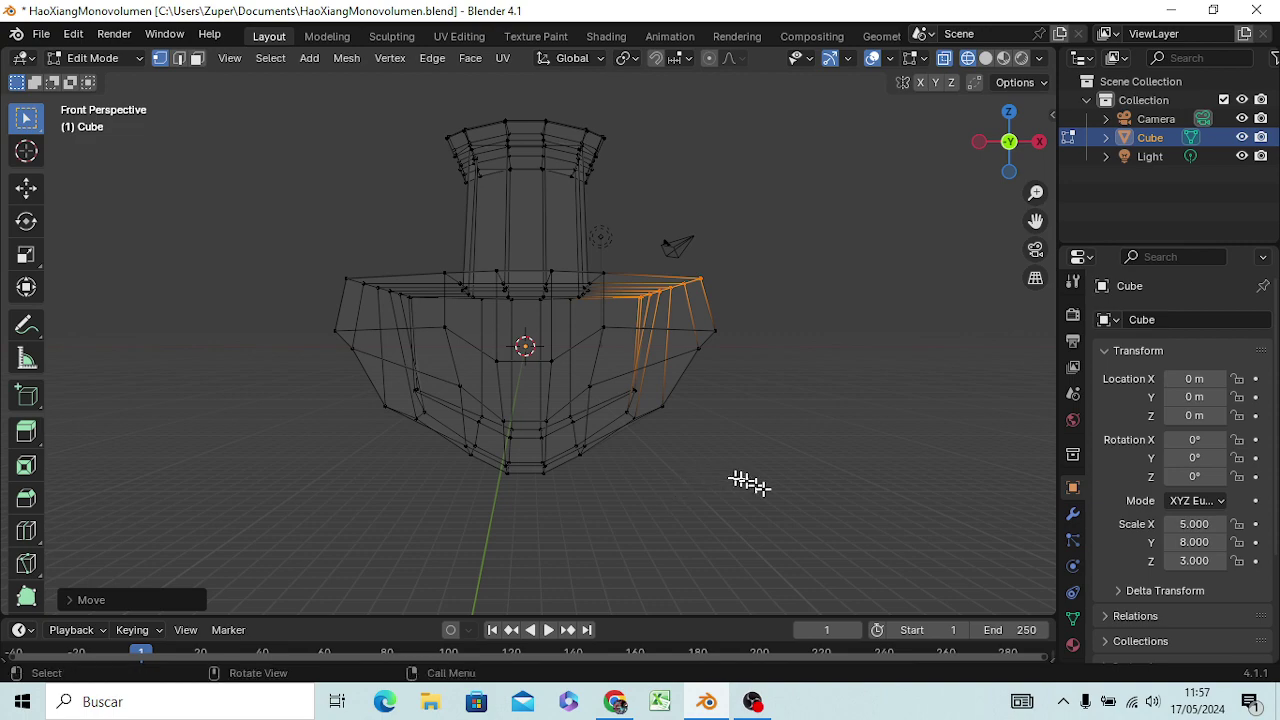
mouse_move(748, 484)
middle_down()
mouse_move(752, 505)
mouse_move(517, 506)
mouse_move(452, 551)
mouse_move(368, 497)
mouse_move(391, 380)
mouse_move(537, 380)
mouse_move(583, 457)
middle_up()
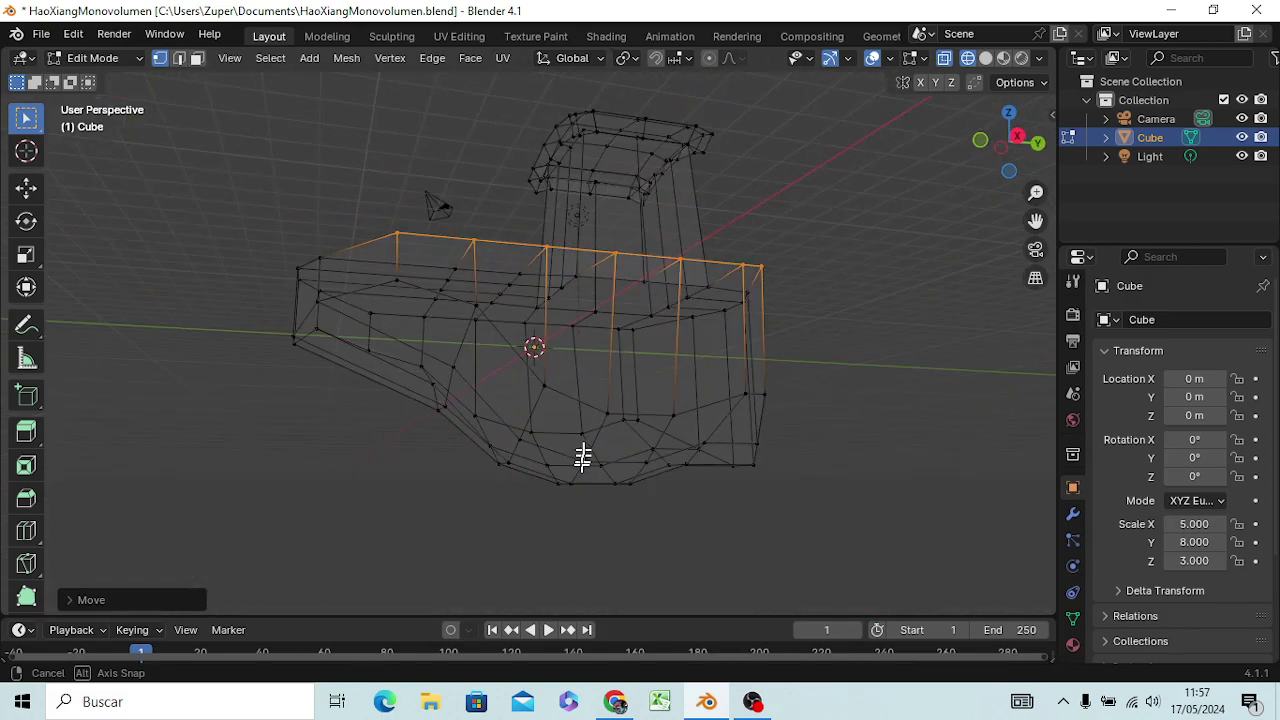
key(z)
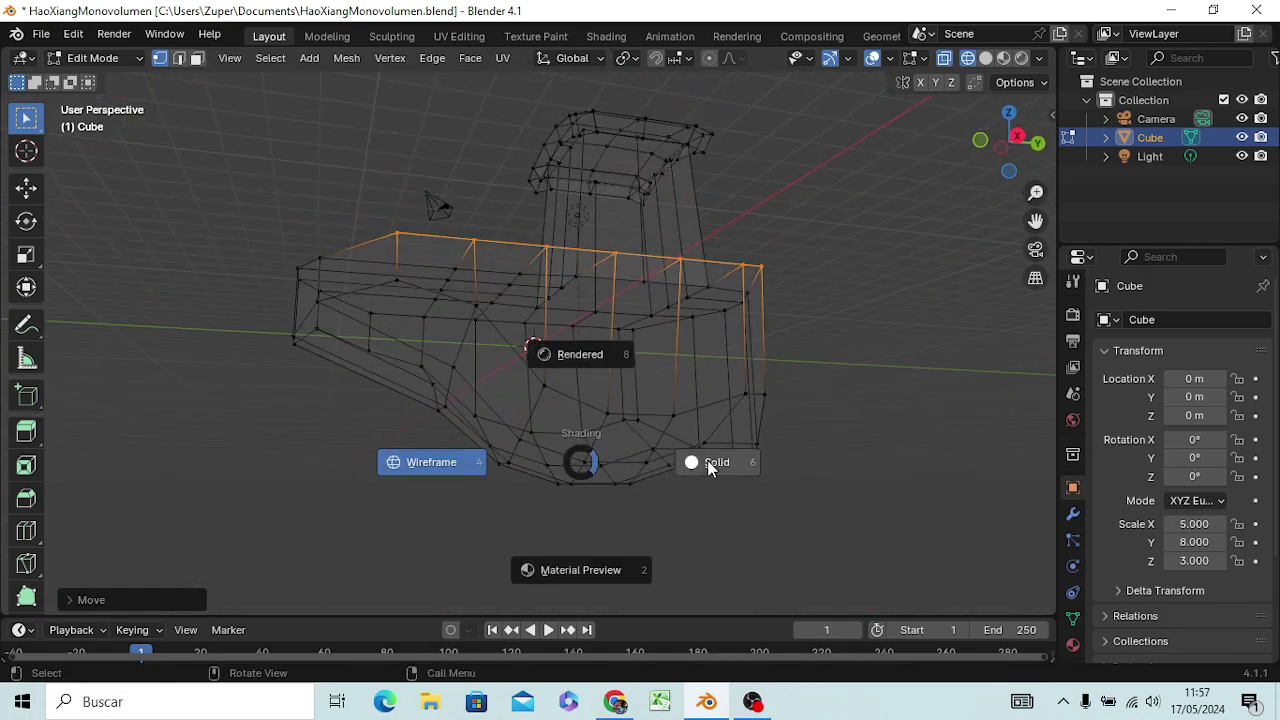
click(708, 463)
mouse_move(562, 422)
middle_down()
mouse_move(537, 449)
mouse_move(634, 529)
mouse_move(737, 486)
mouse_move(746, 428)
mouse_move(614, 443)
mouse_move(609, 509)
mouse_move(706, 494)
mouse_move(700, 455)
middle_up()
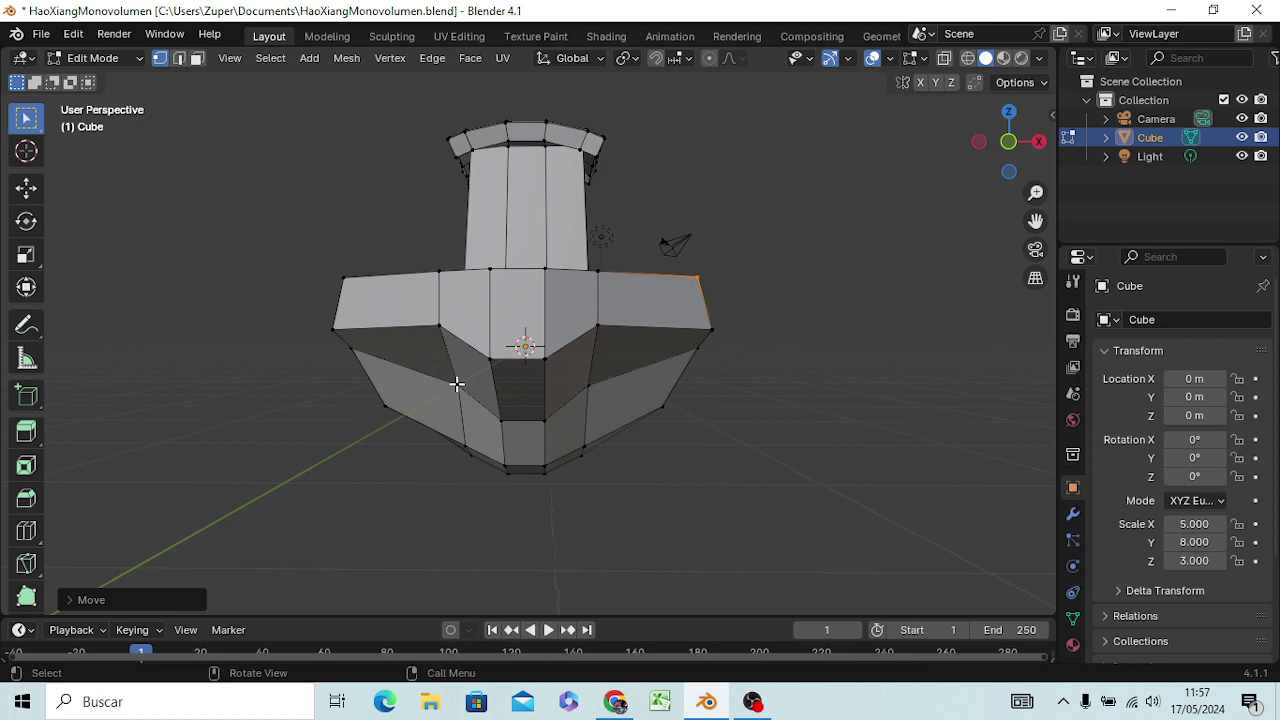
Lower the matching vertices on the hull's left and right slopes along Z.
click(457, 384)
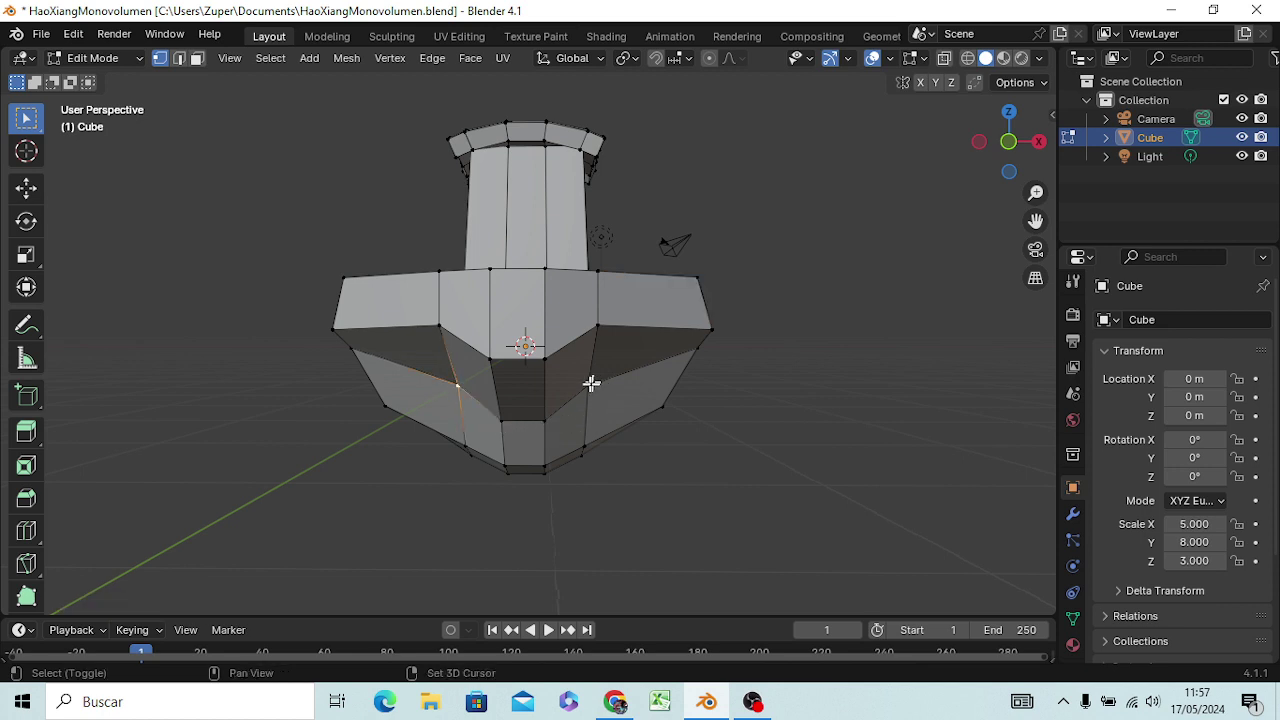
shift+click(589, 385)
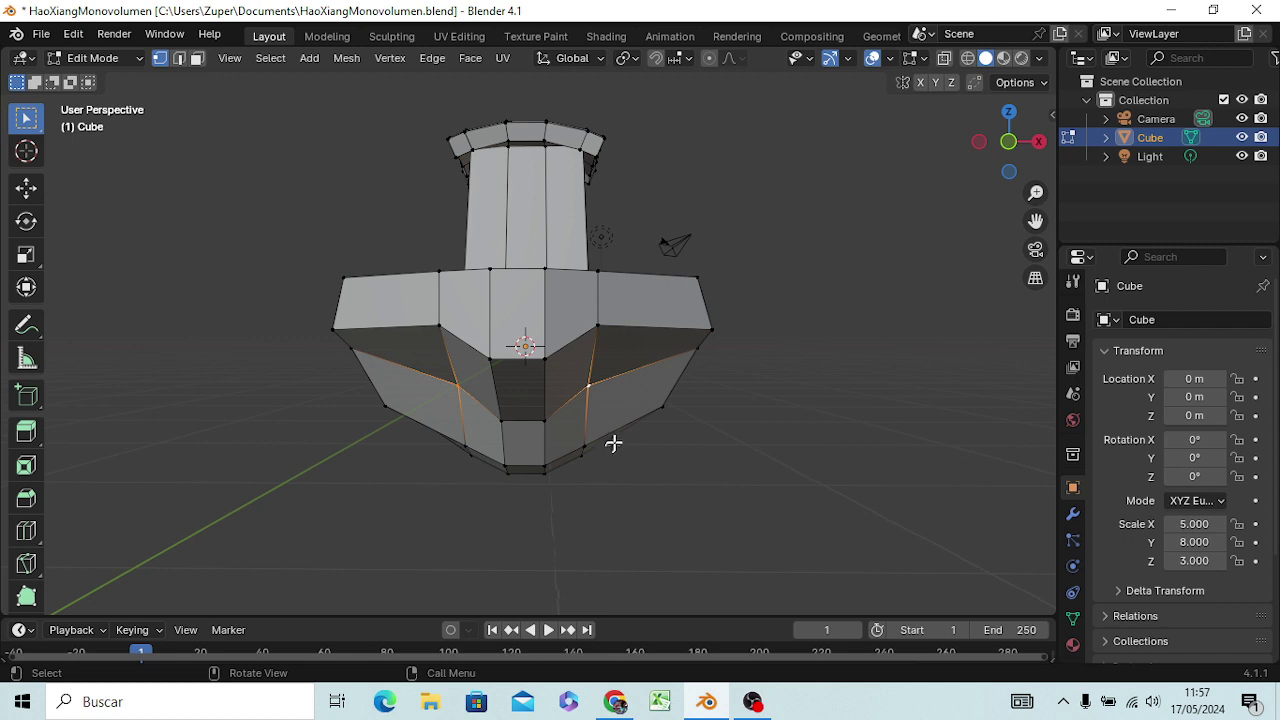
key(g)
key(z)
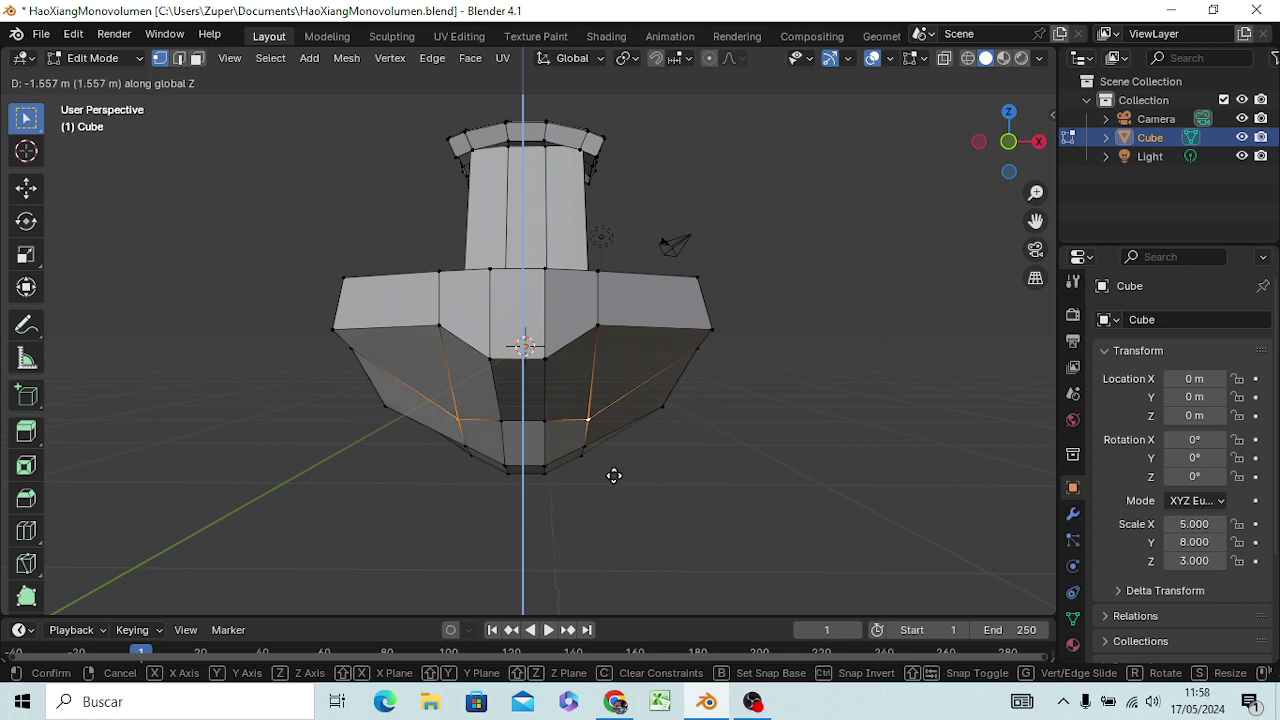
click(614, 476)
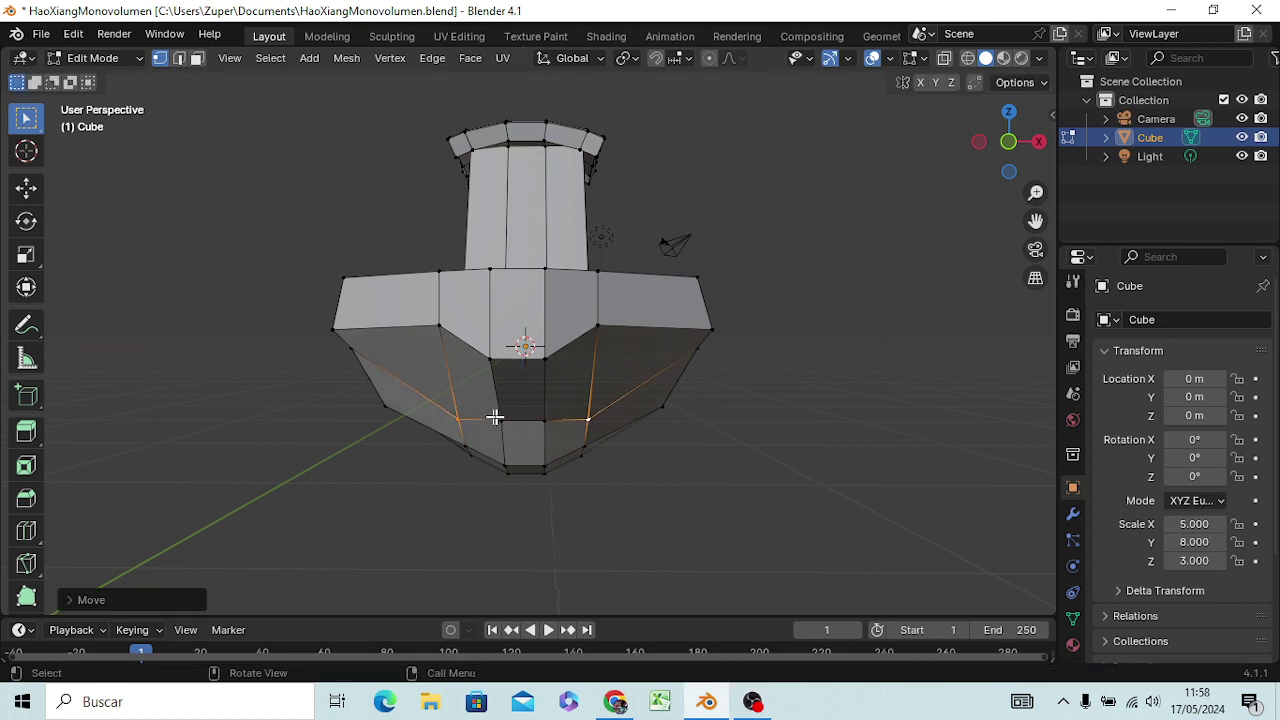
Lower the bottom vertex along Z, then drop the bottom edge further from a side view.
click(549, 424)
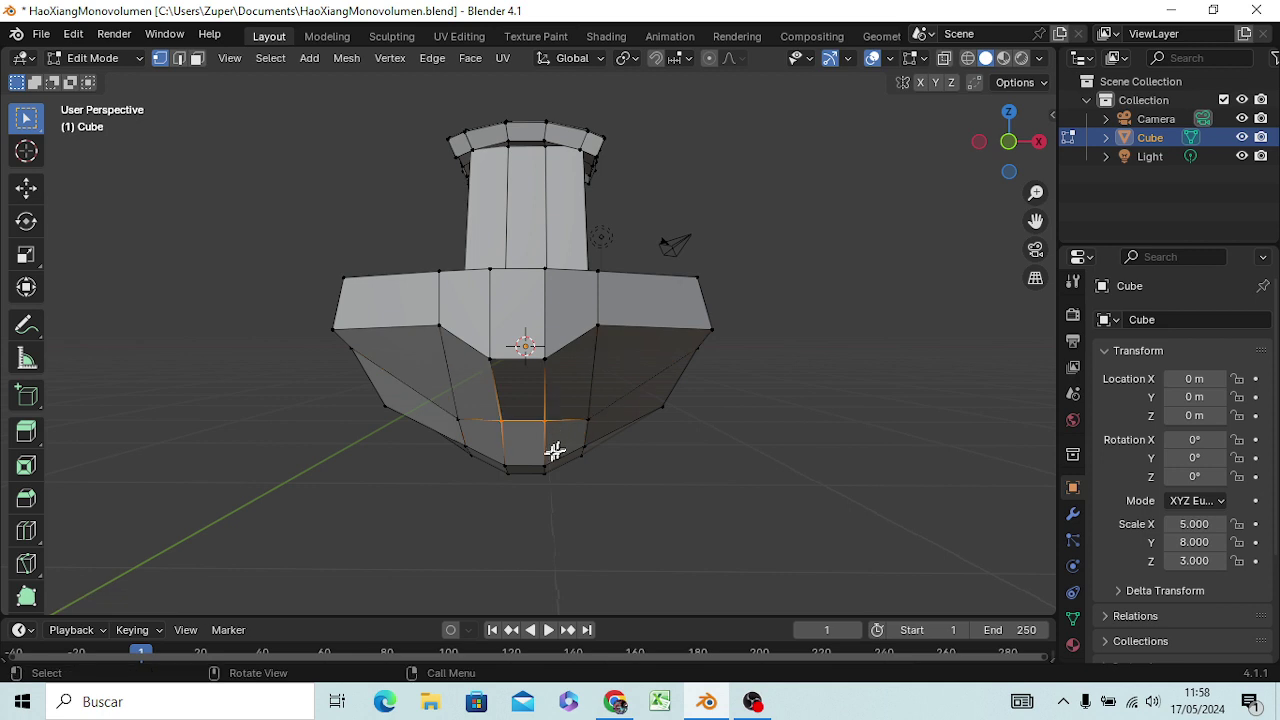
key(g)
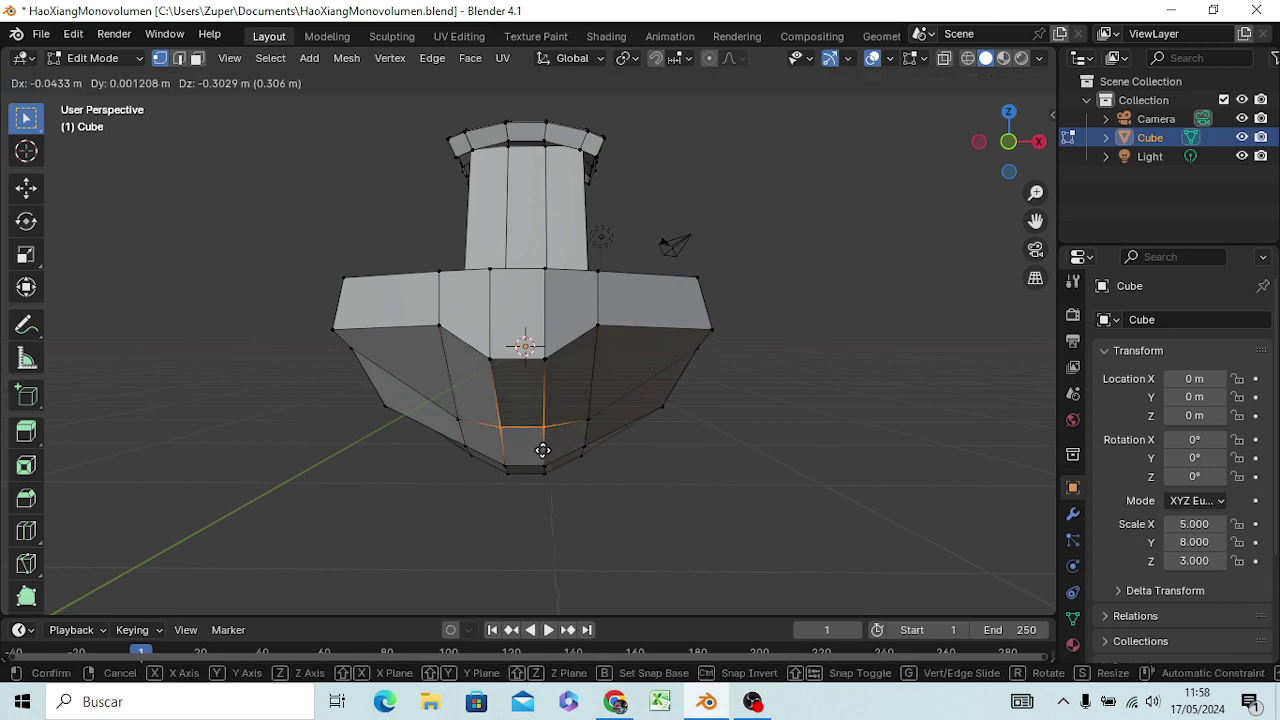
key(z)
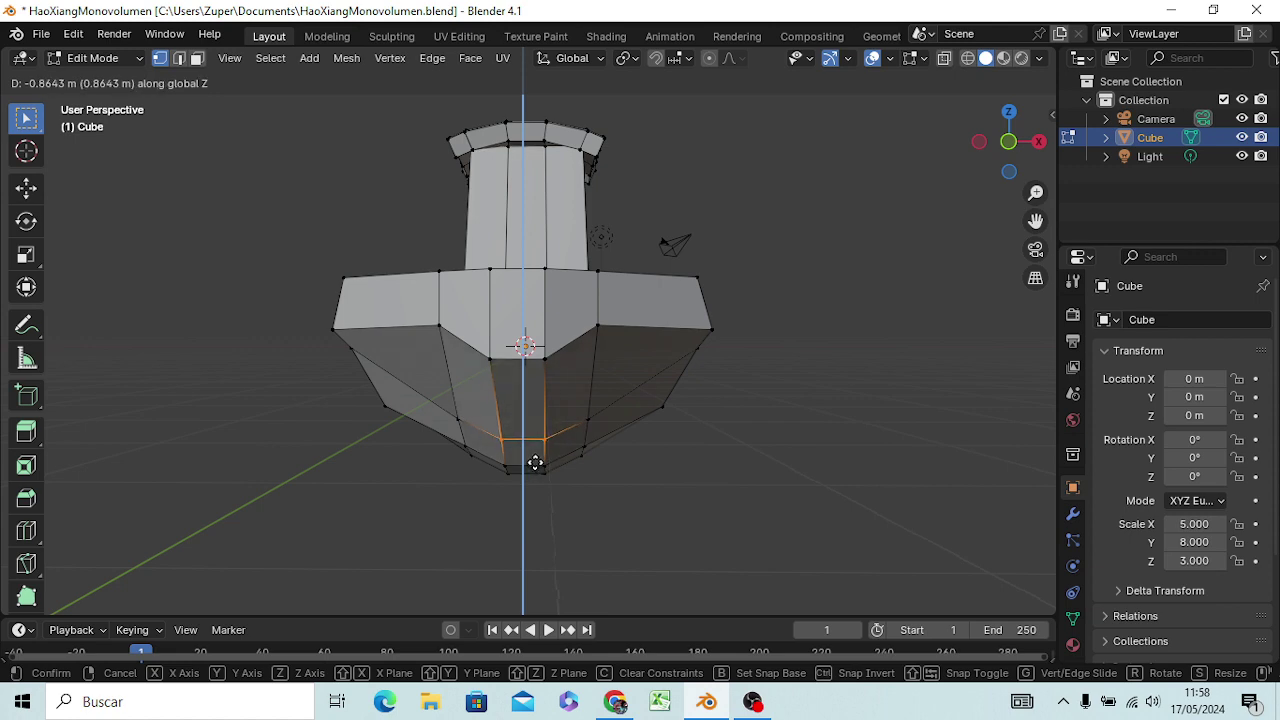
click(535, 463)
middle_drag(608, 523, 444, 509)
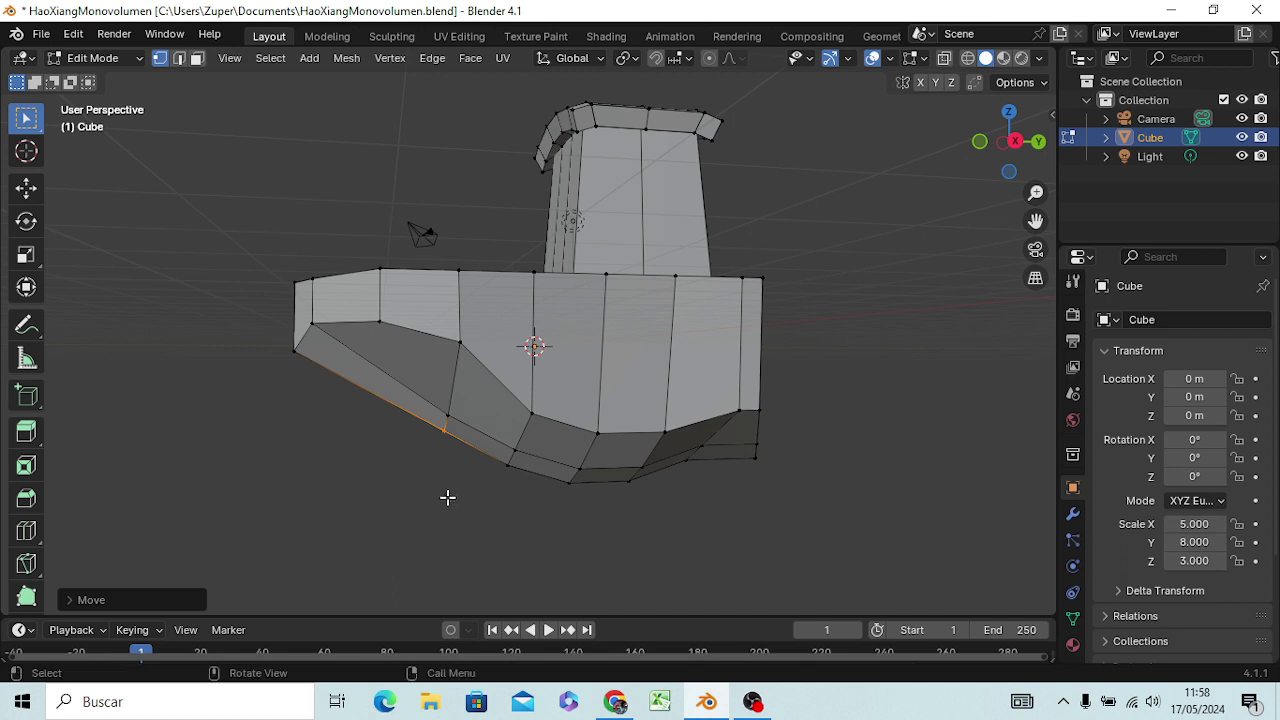
key(g)
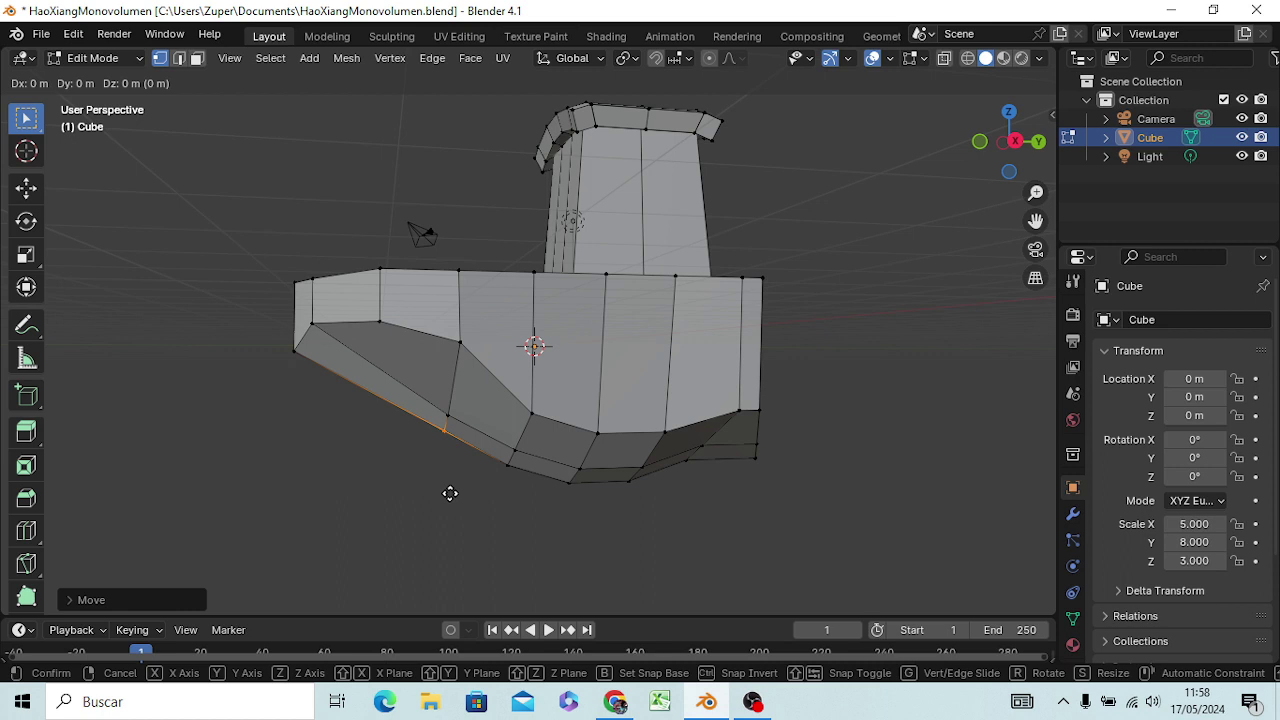
key(z)
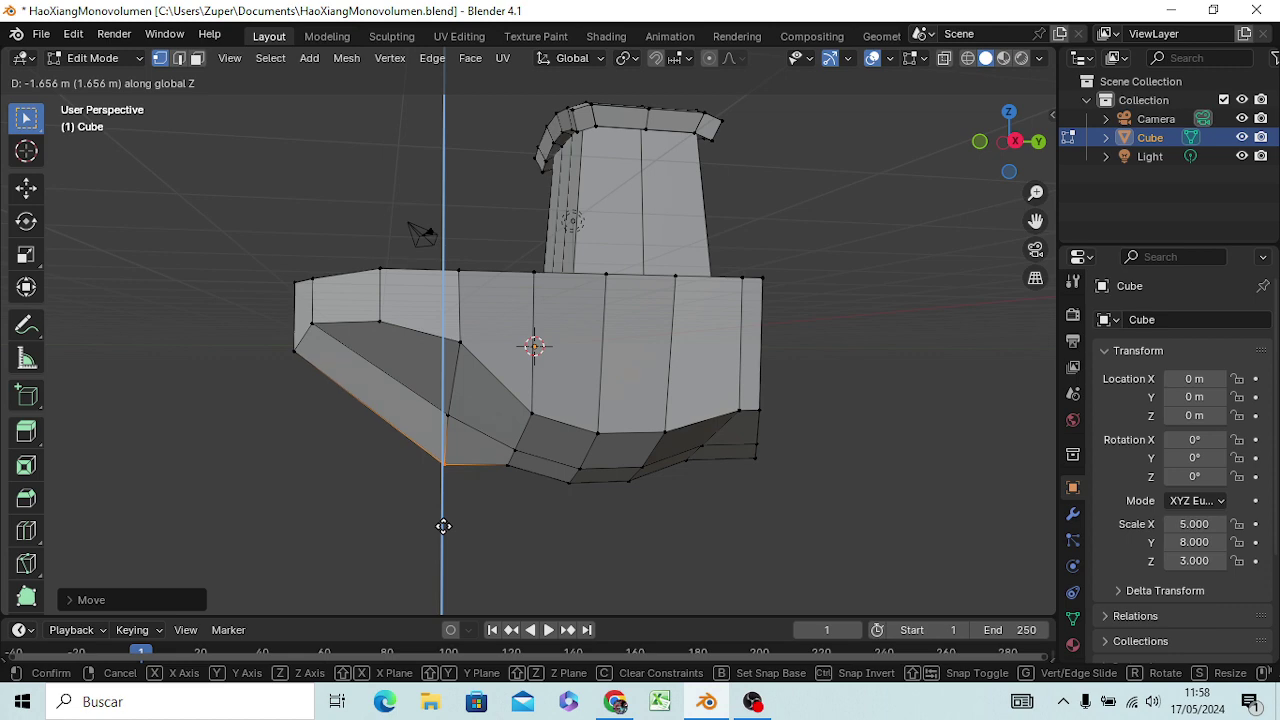
click(443, 525)
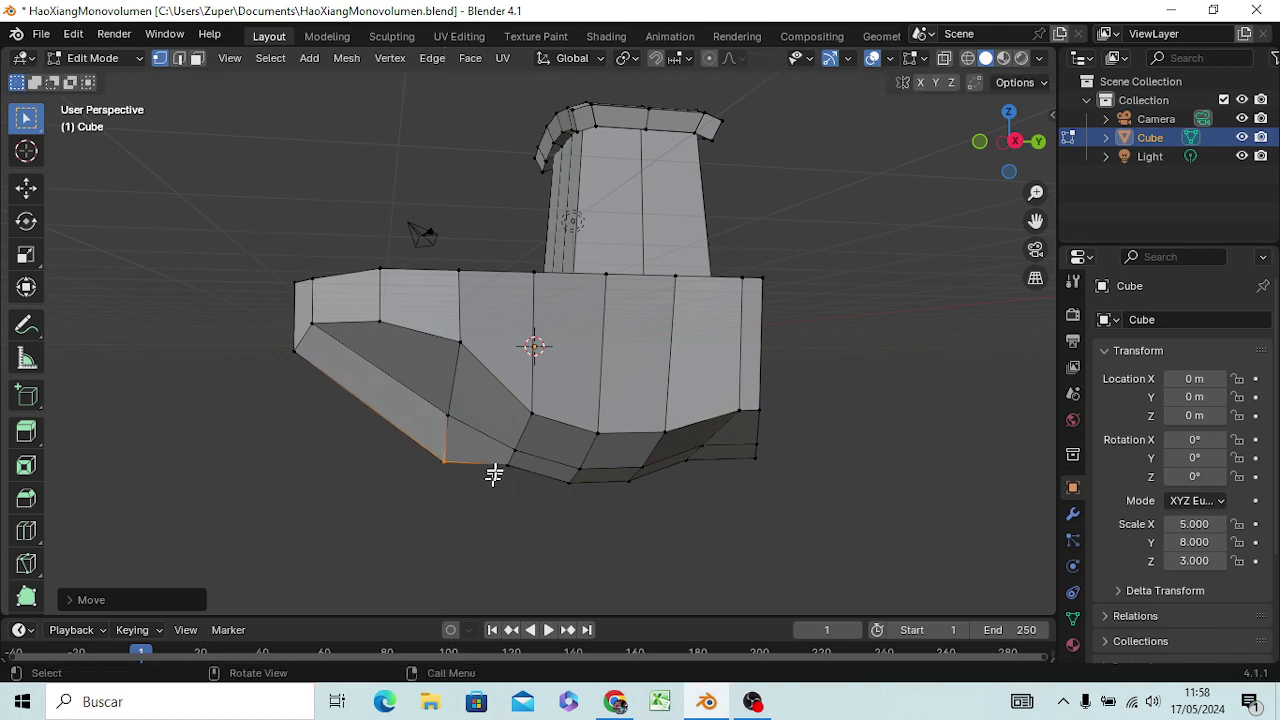
Undo the last bottom-edge lowering and box-select the vertex on the sloped underside.
mouse_move(508, 510)
middle_down()
mouse_move(488, 535)
mouse_move(491, 514)
middle_up()
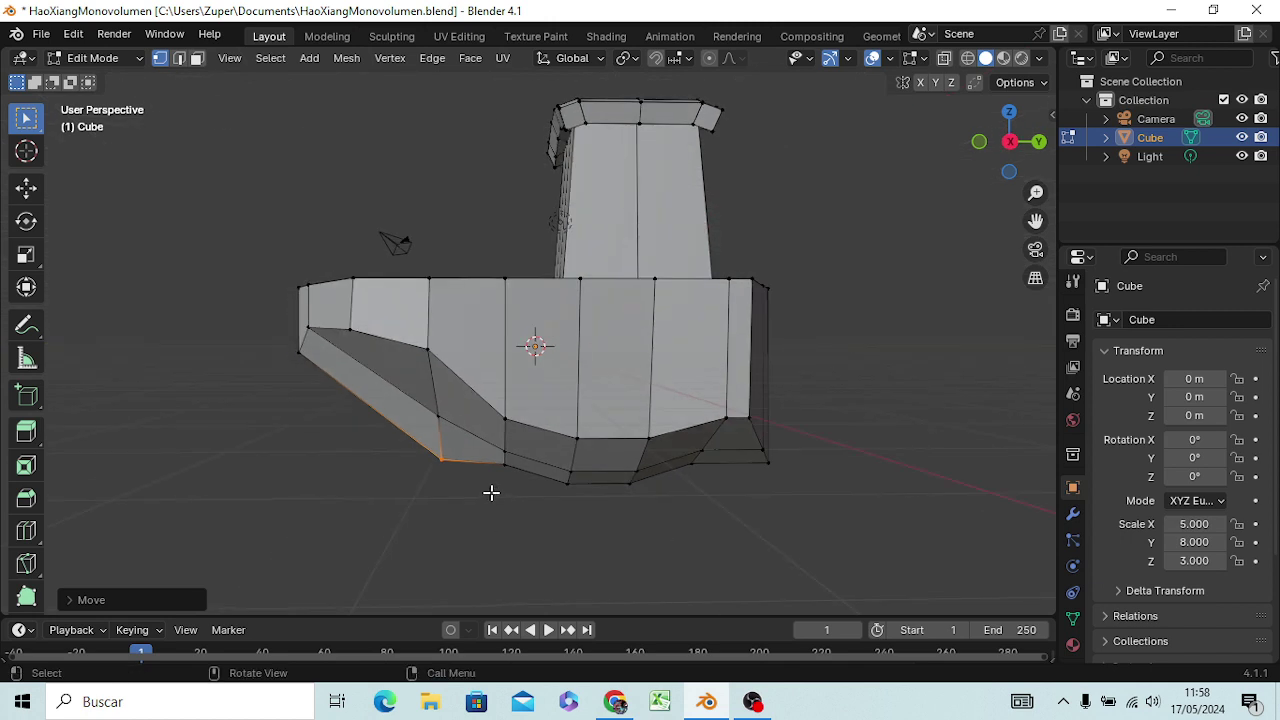
key(ctrl+z)
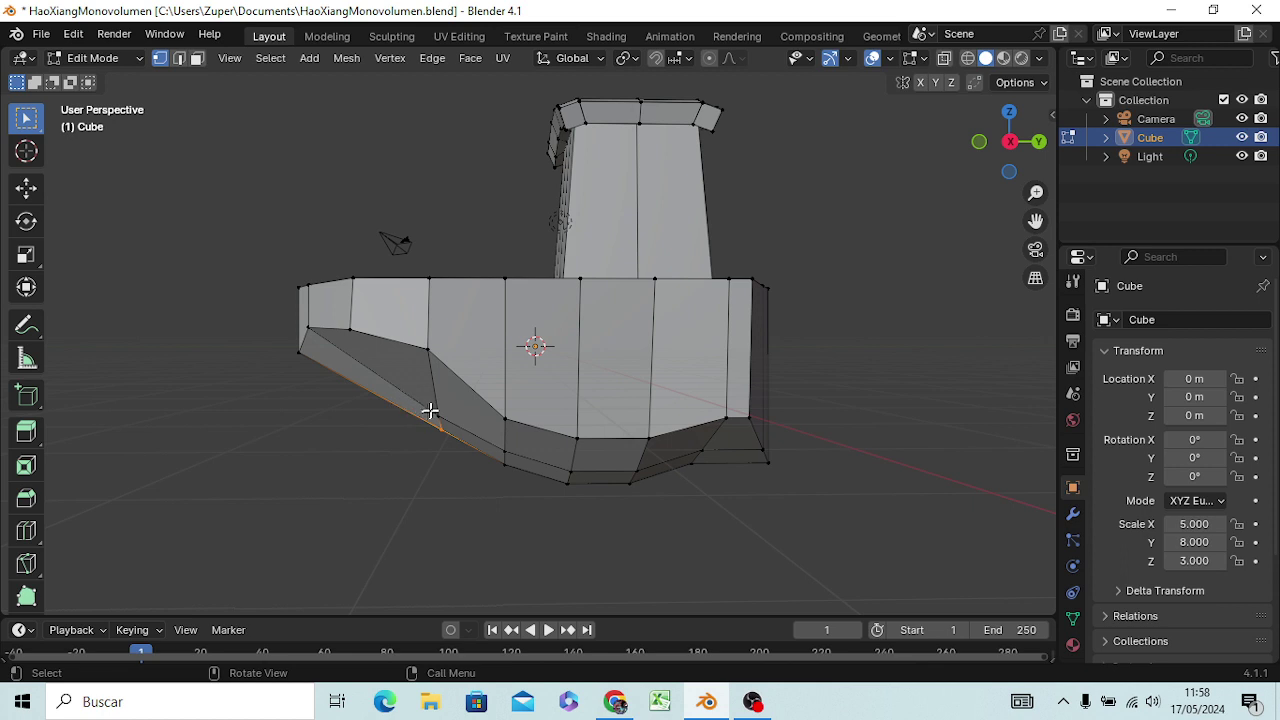
key(b)
drag(437, 418, 446, 437)
Switch to wireframe shading and the Right view.
key(z)
click(244, 478)
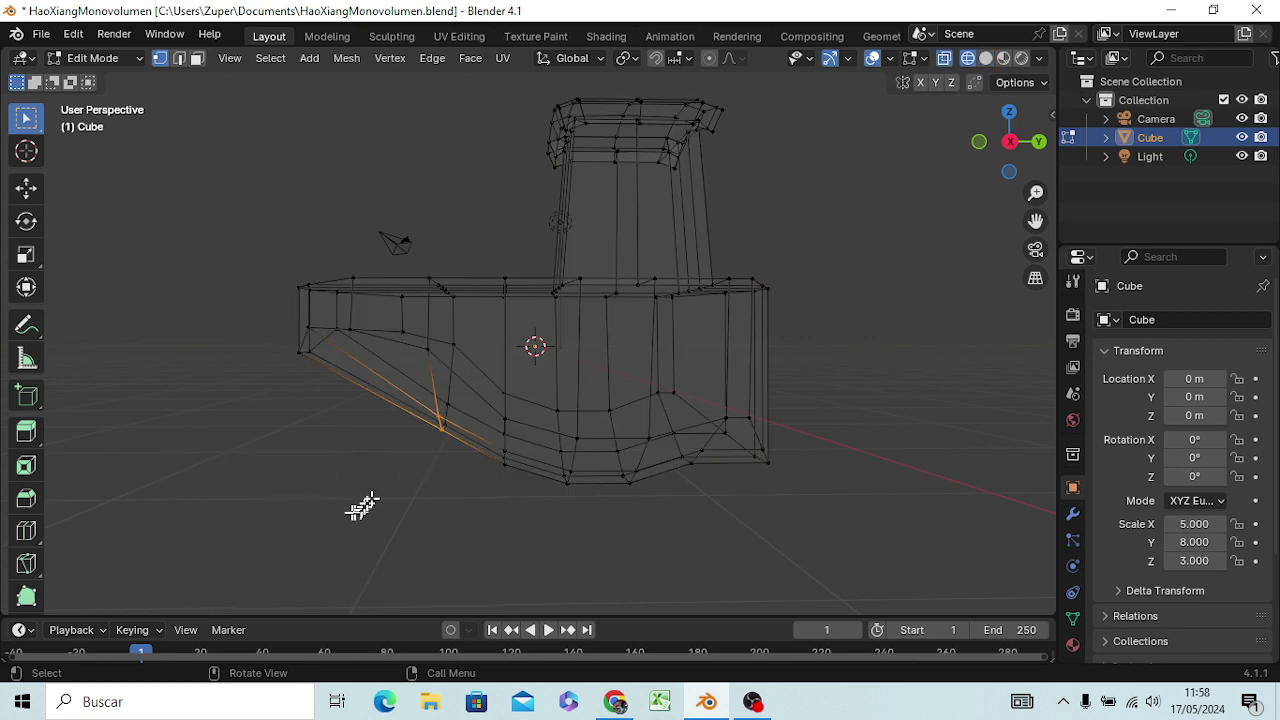
key(KP_3)
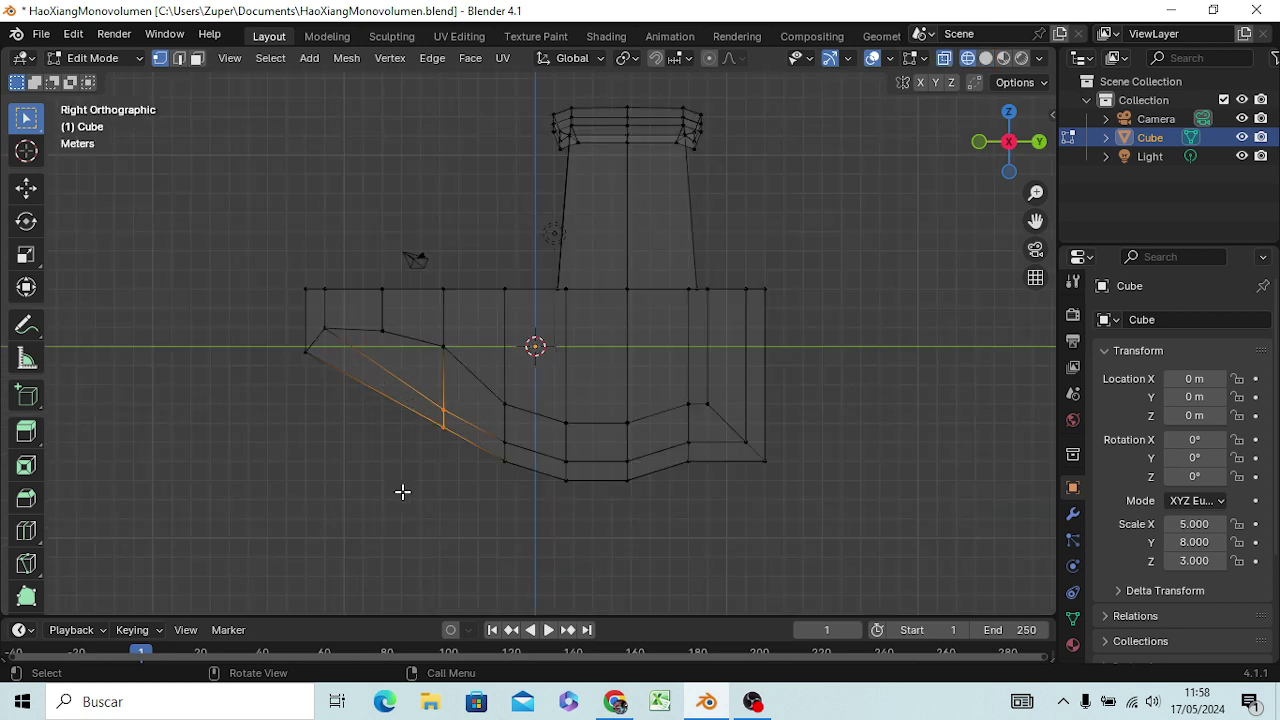
Raise the stacked sloped-underside vertices about 1.1 m along Z and inspect the result.
click(436, 388)
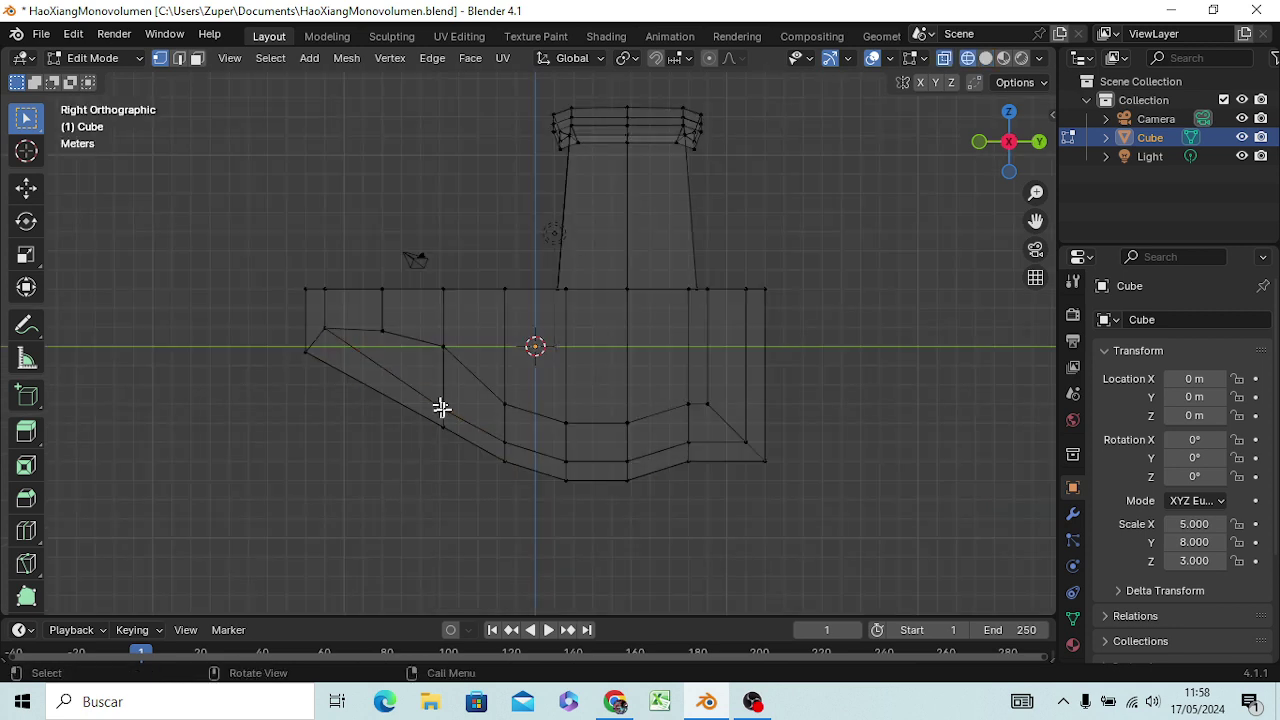
click(416, 432)
drag(430, 387, 456, 448)
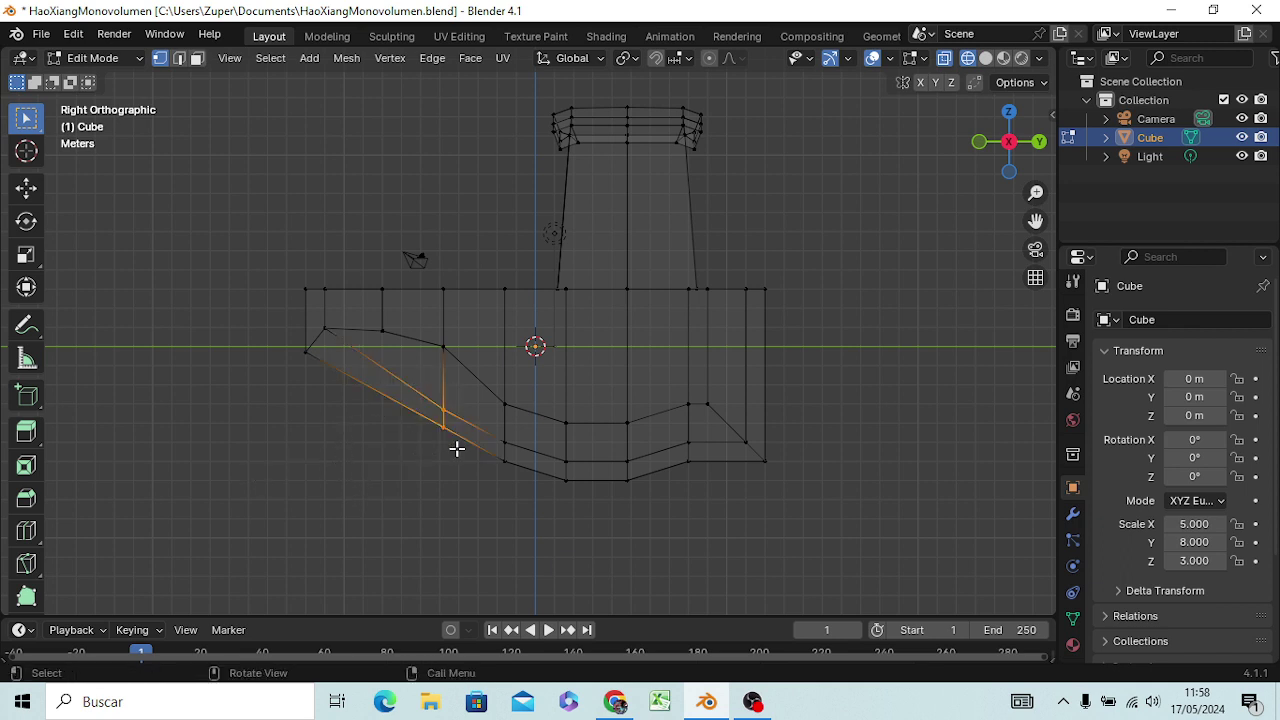
key(g)
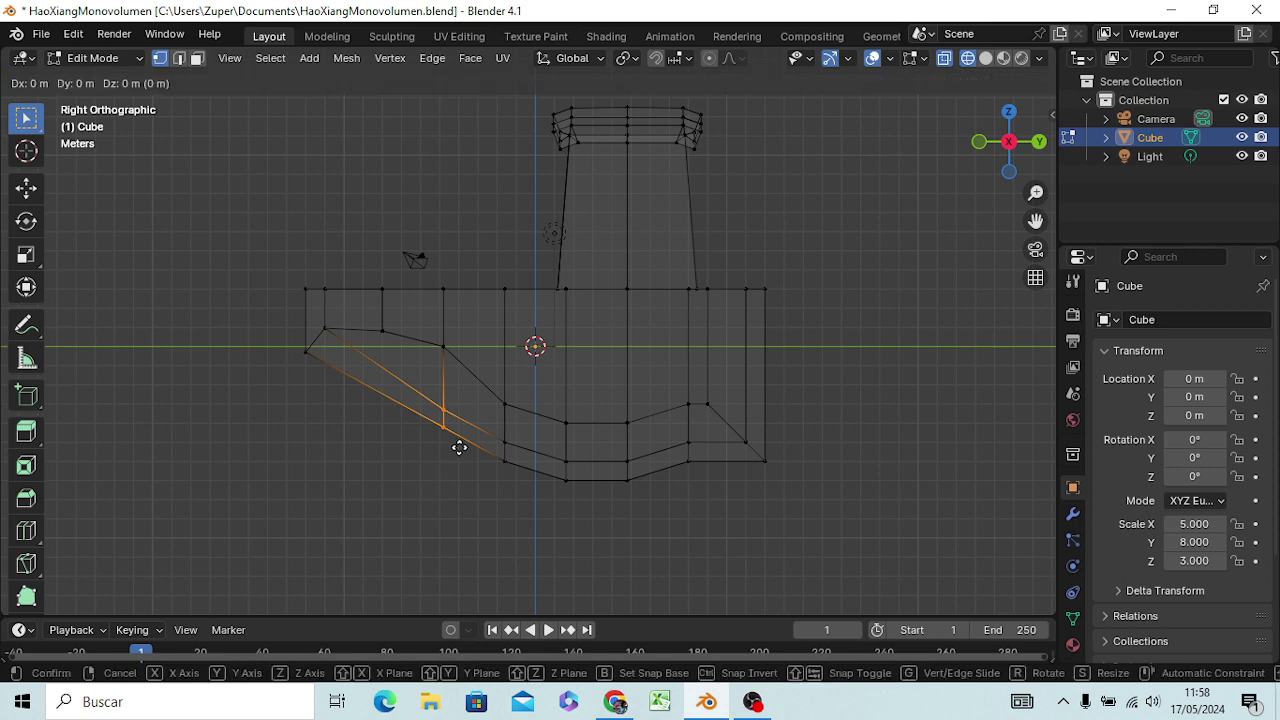
key(z)
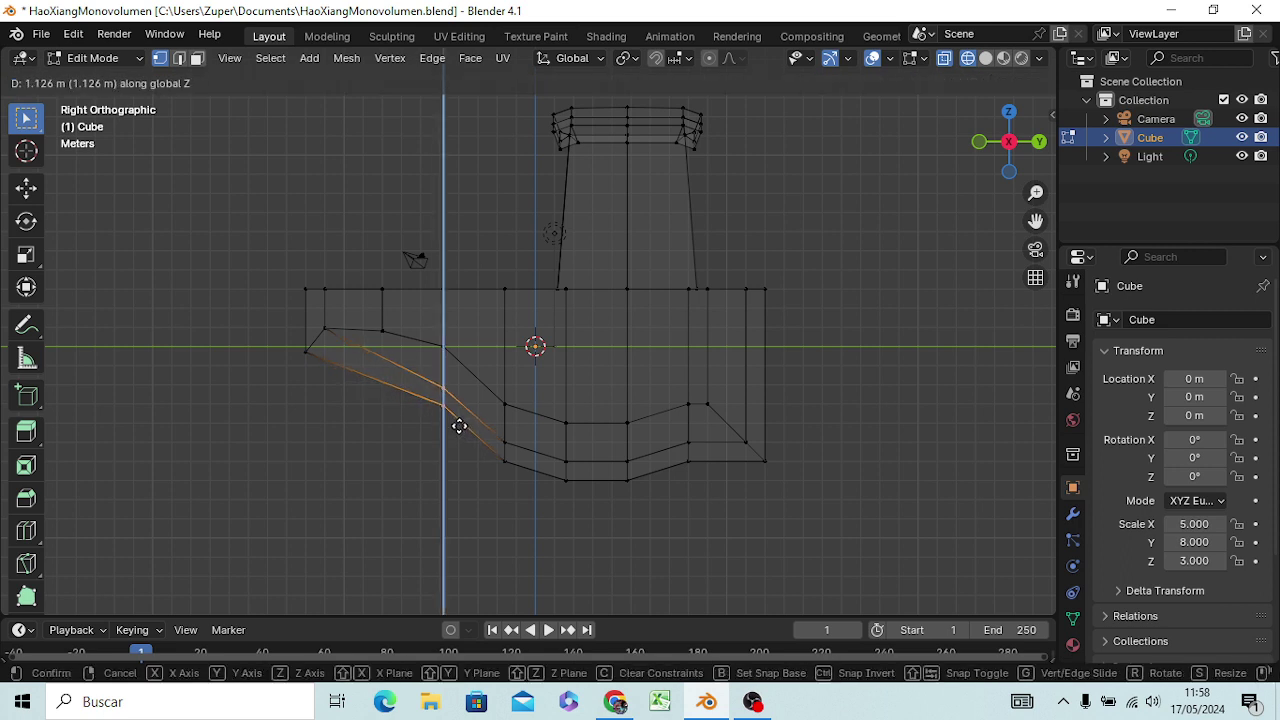
click(459, 426)
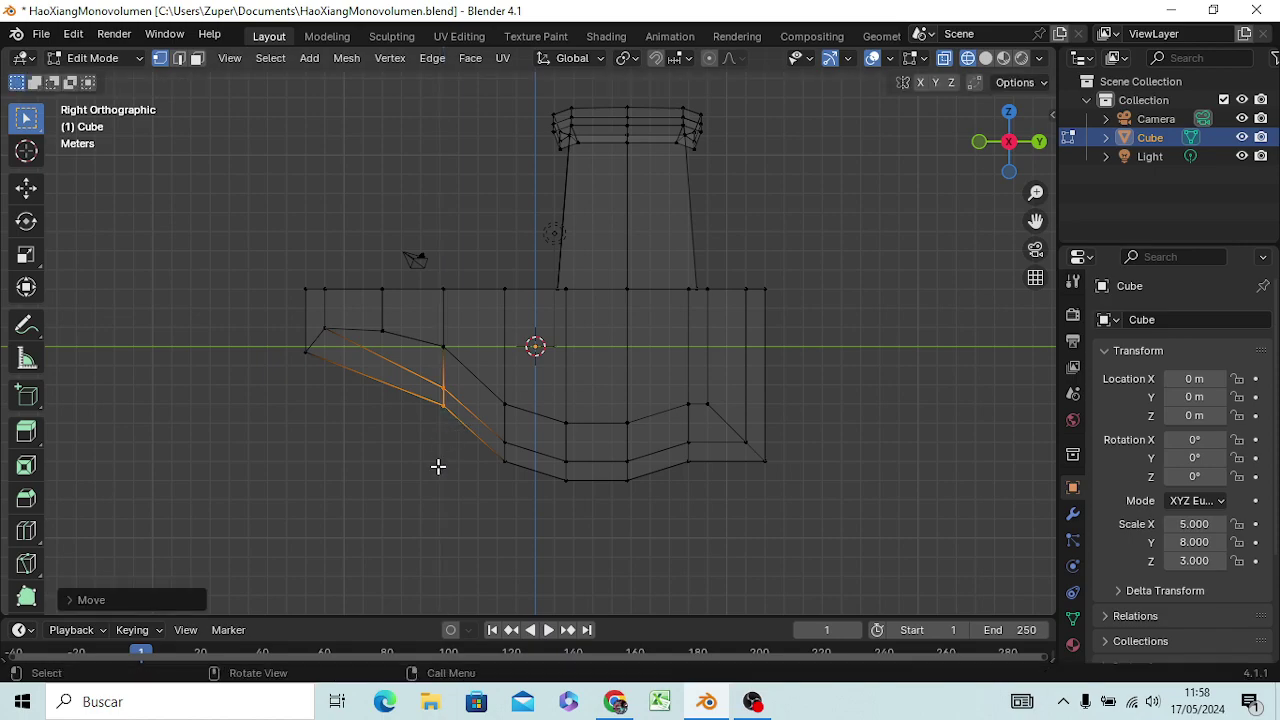
mouse_move(437, 466)
middle_down()
mouse_move(525, 455)
mouse_move(500, 591)
mouse_move(600, 486)
mouse_move(666, 334)
mouse_move(377, 393)
mouse_move(323, 443)
mouse_move(480, 543)
mouse_move(580, 480)
mouse_move(486, 586)
mouse_move(443, 94)
mouse_move(294, 63)
mouse_move(171, 585)
mouse_move(217, 600)
mouse_move(223, 57)
middle_up()
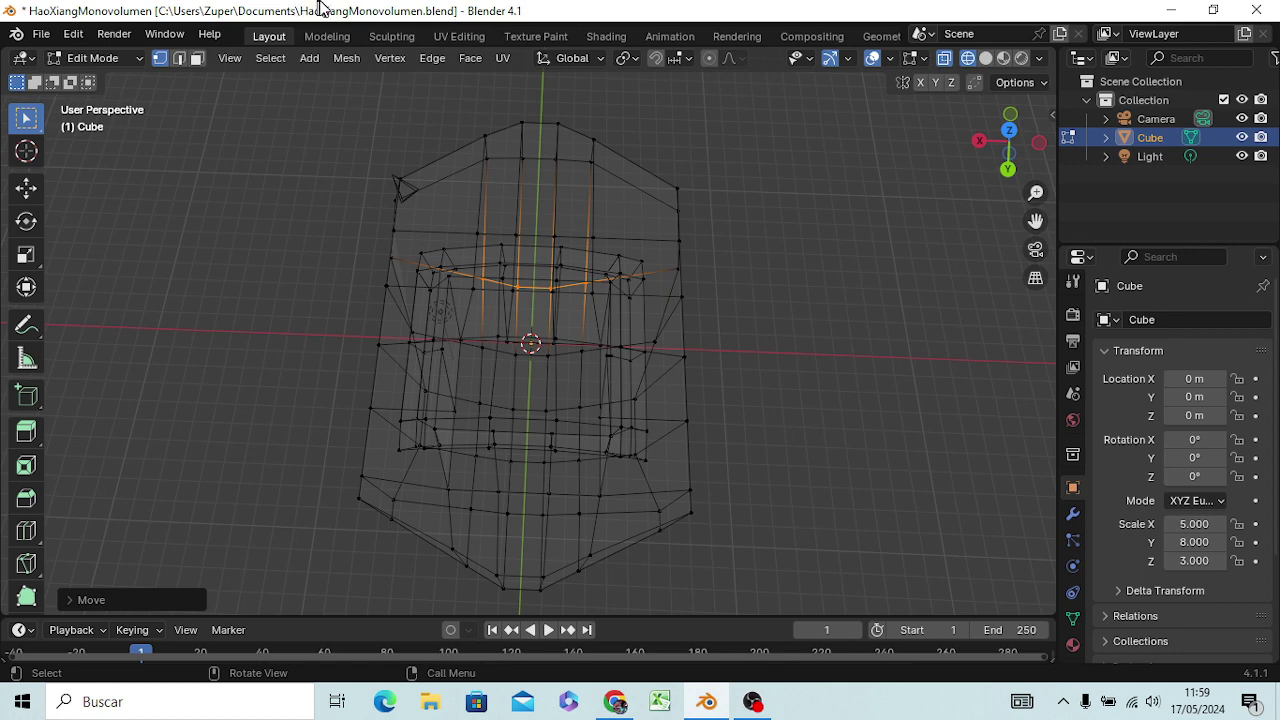
Save the file and box-select the upper half's left-side vertices in Top view.
key(ctrl+s)
key(KP_7)
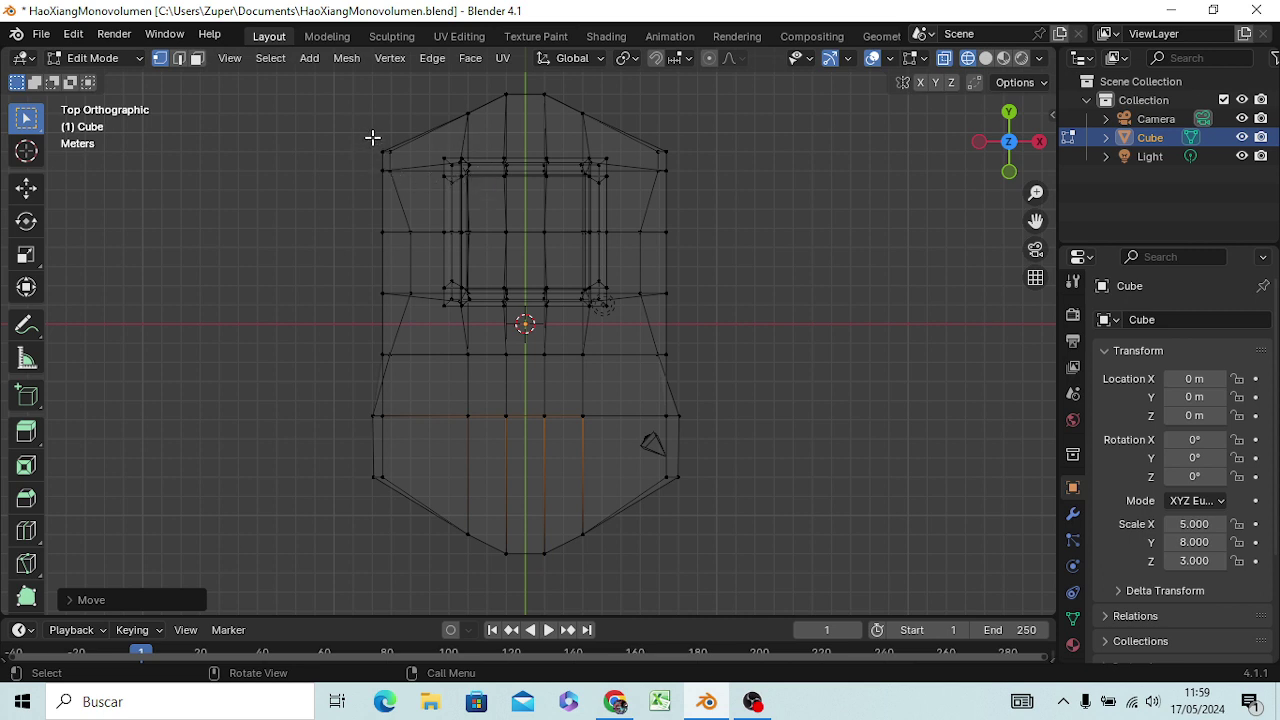
mouse_move(372, 137)
mouse_down()
mouse_move(408, 264)
mouse_move(419, 380)
mouse_move(421, 321)
mouse_up()
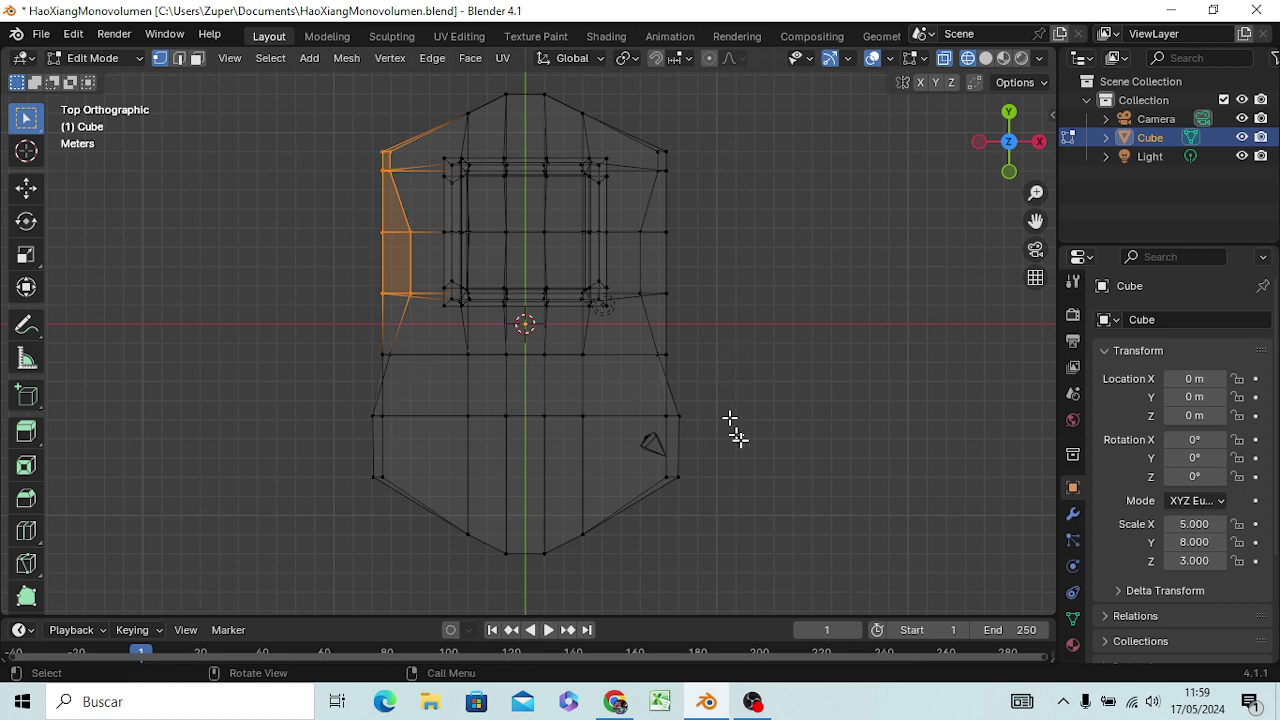
Deselect, orbit, and switch to Bottom view to see the mesh's underside.
click(806, 406)
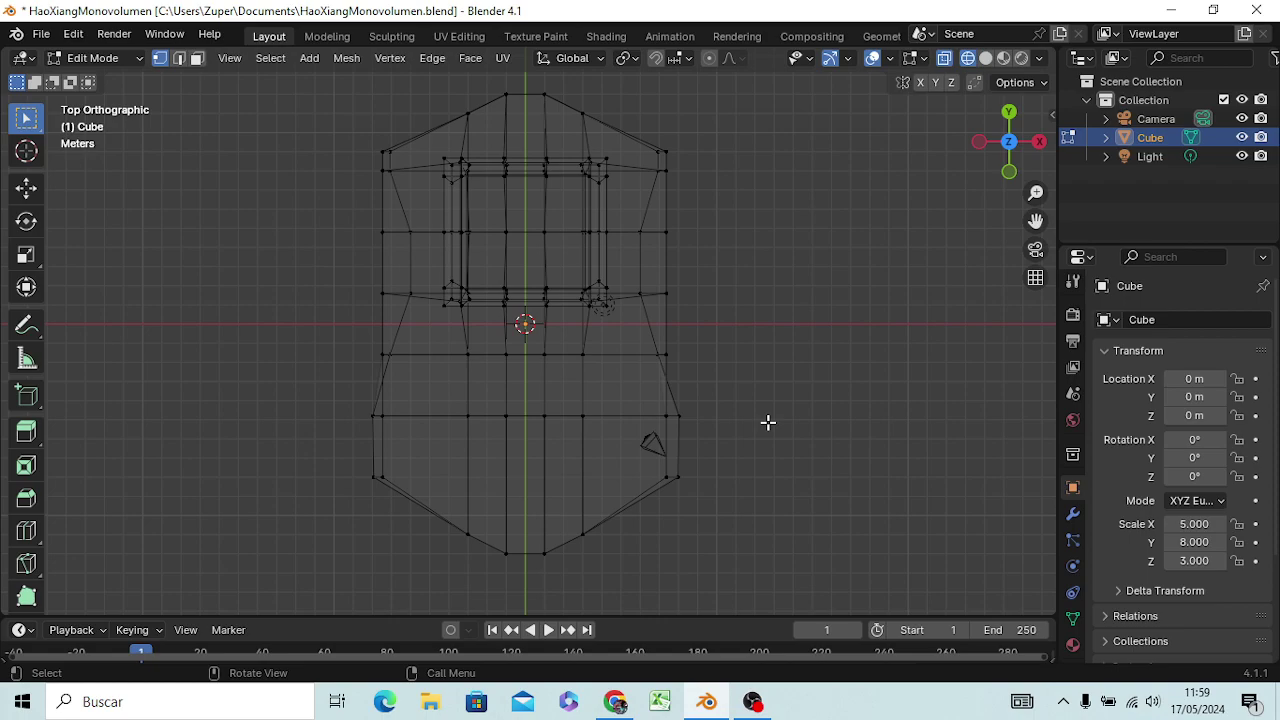
mouse_move(767, 422)
middle_down()
mouse_move(781, 330)
mouse_move(325, 345)
mouse_move(320, 477)
mouse_move(346, 480)
mouse_move(391, 406)
middle_up()
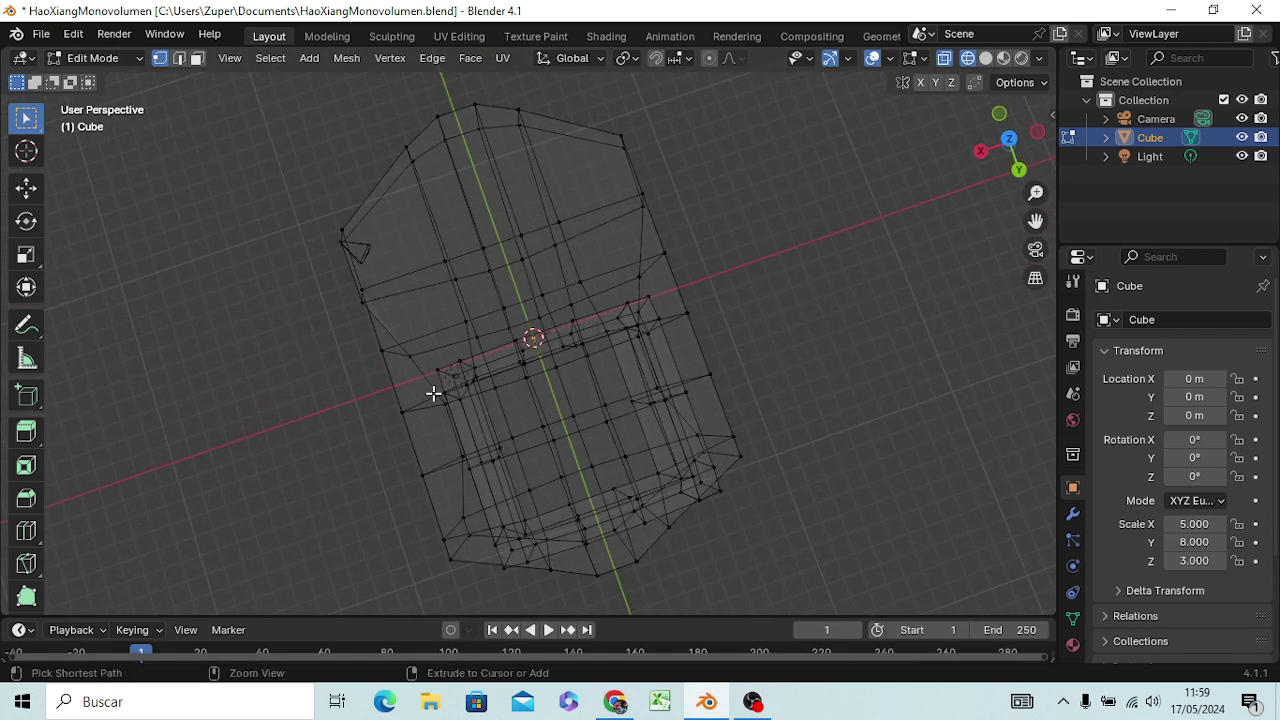
key(ctrl+KP_7)
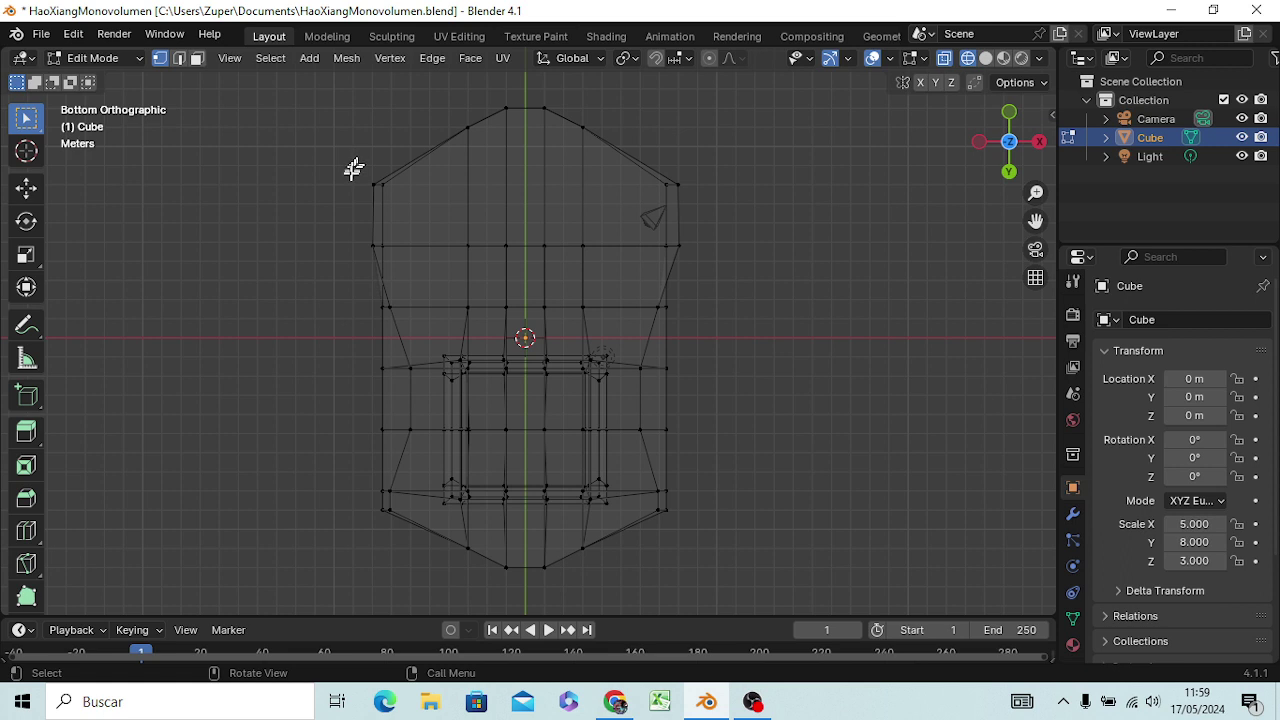
Move the wider half's left-side vertices 2 m along X.
mouse_move(350, 179)
mouse_down()
mouse_move(412, 312)
mouse_move(397, 423)
mouse_move(398, 378)
mouse_up()
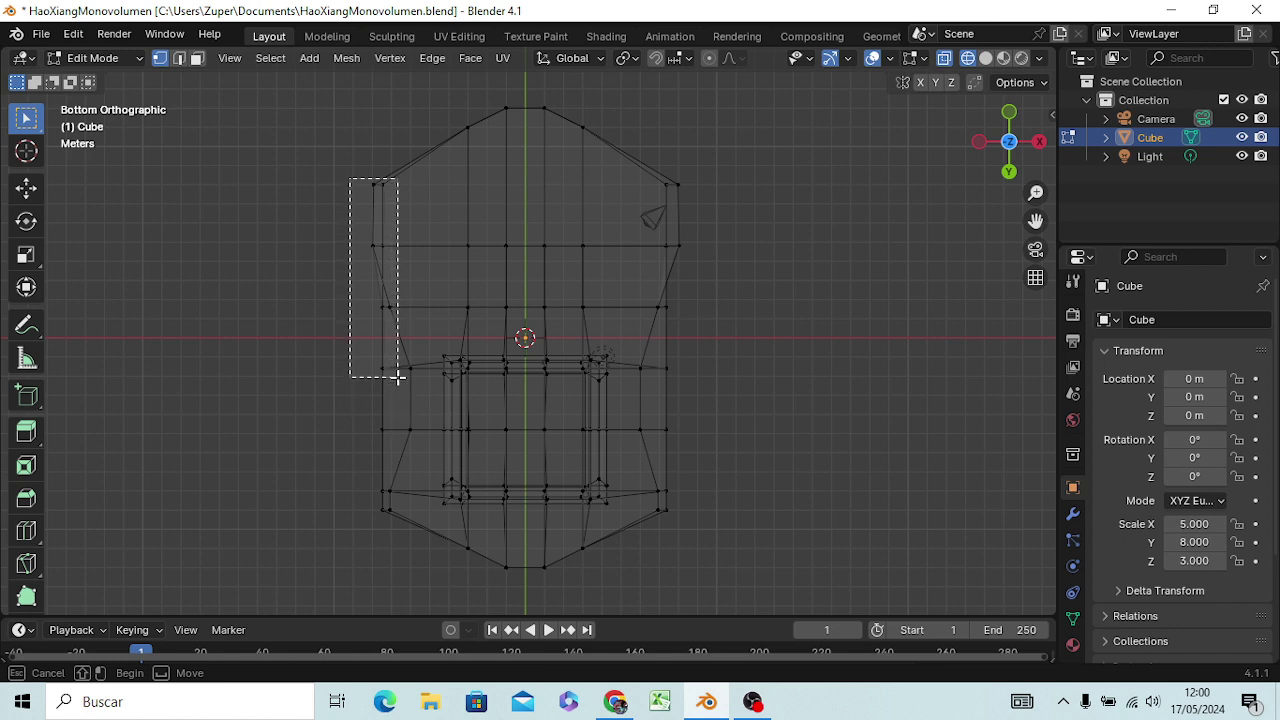
drag(397, 377, 400, 350)
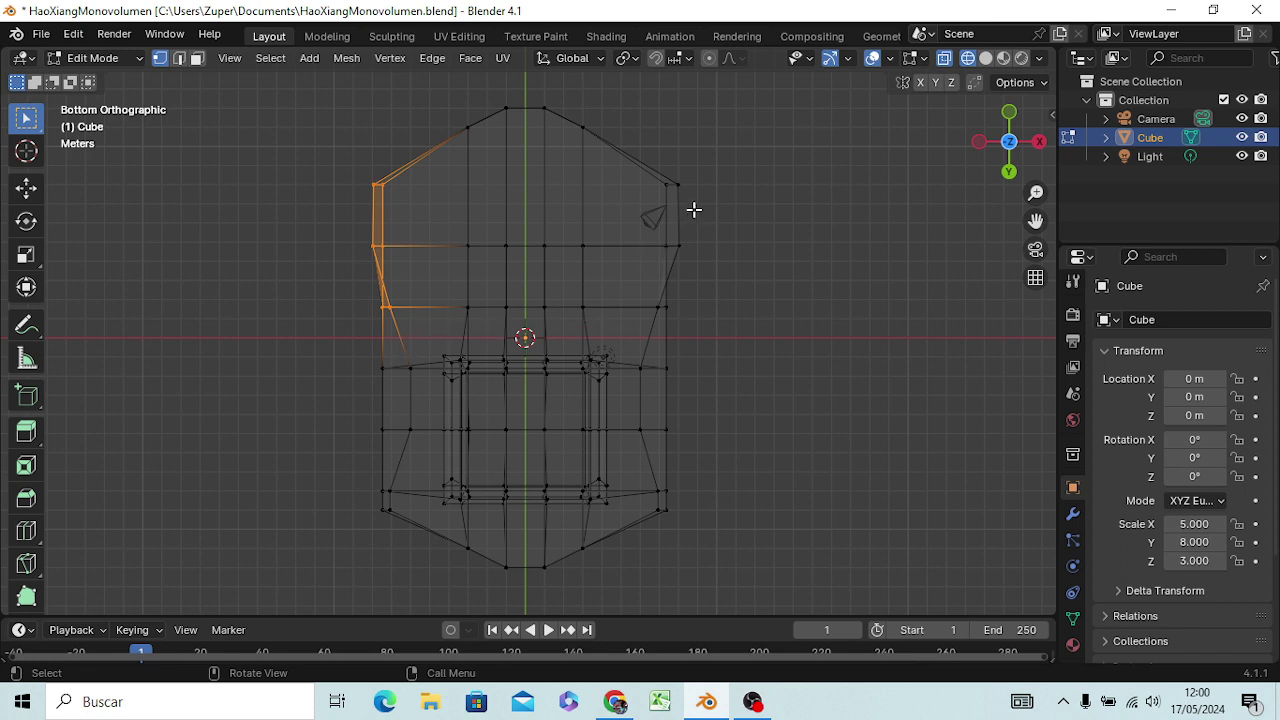
key(g)
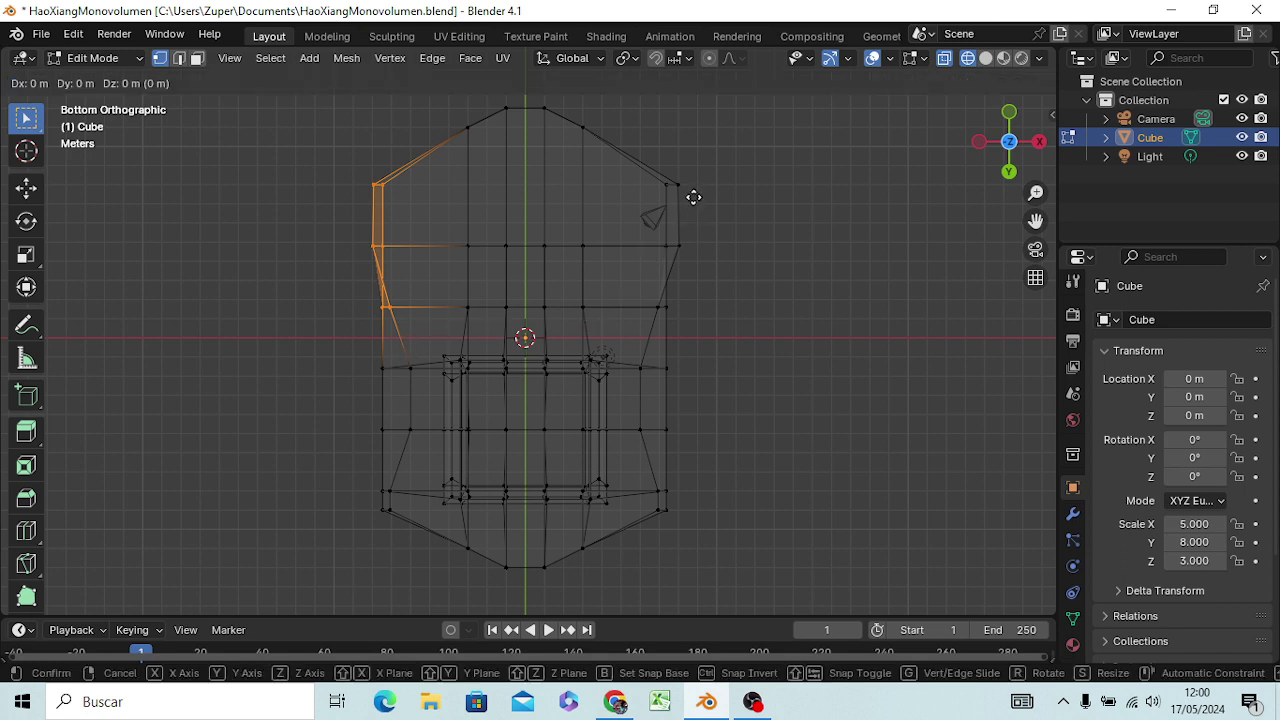
key(x)
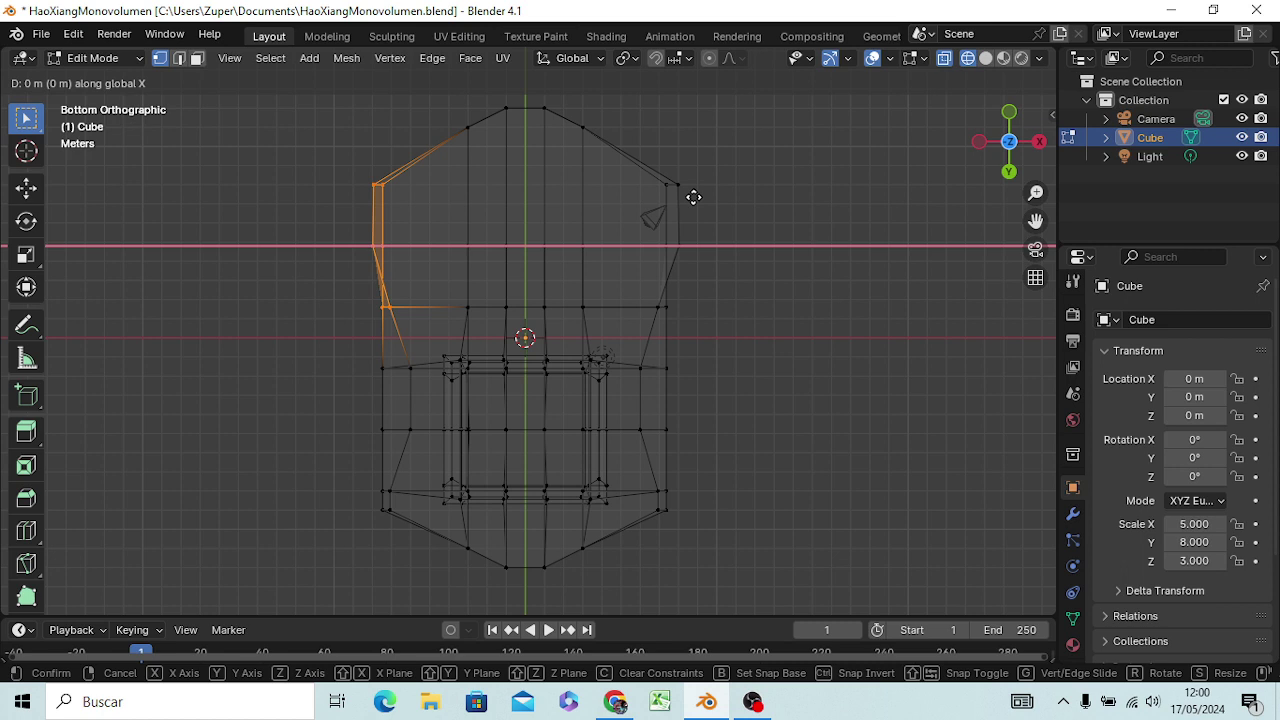
text(2)
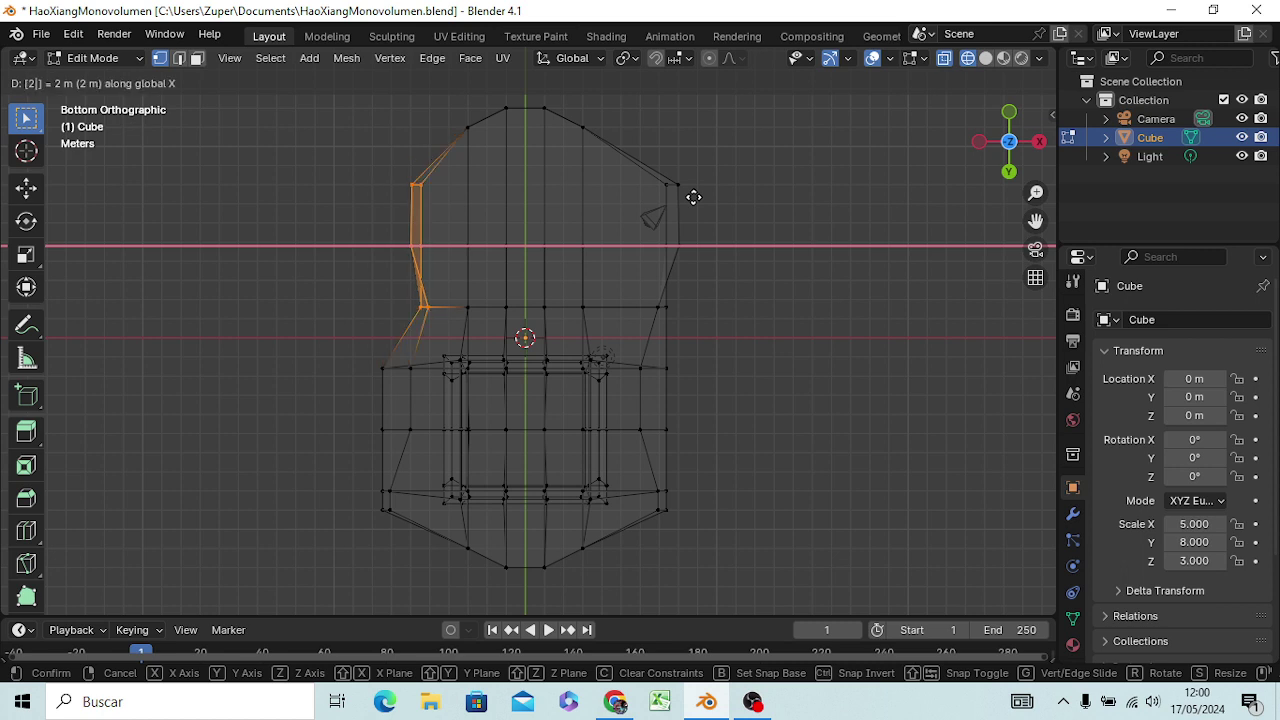
key(Return)
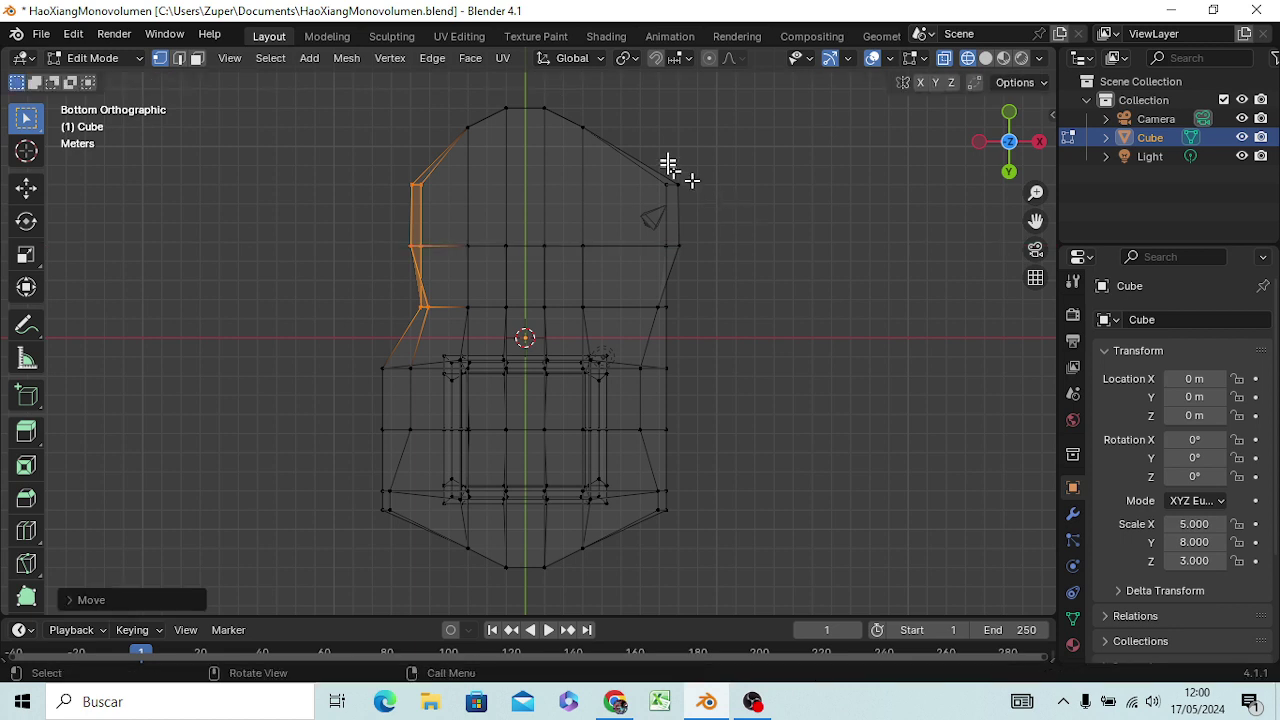
Move the matching right-side vertices -2 m along X and check the narrowed outline.
drag(652, 160, 694, 319)
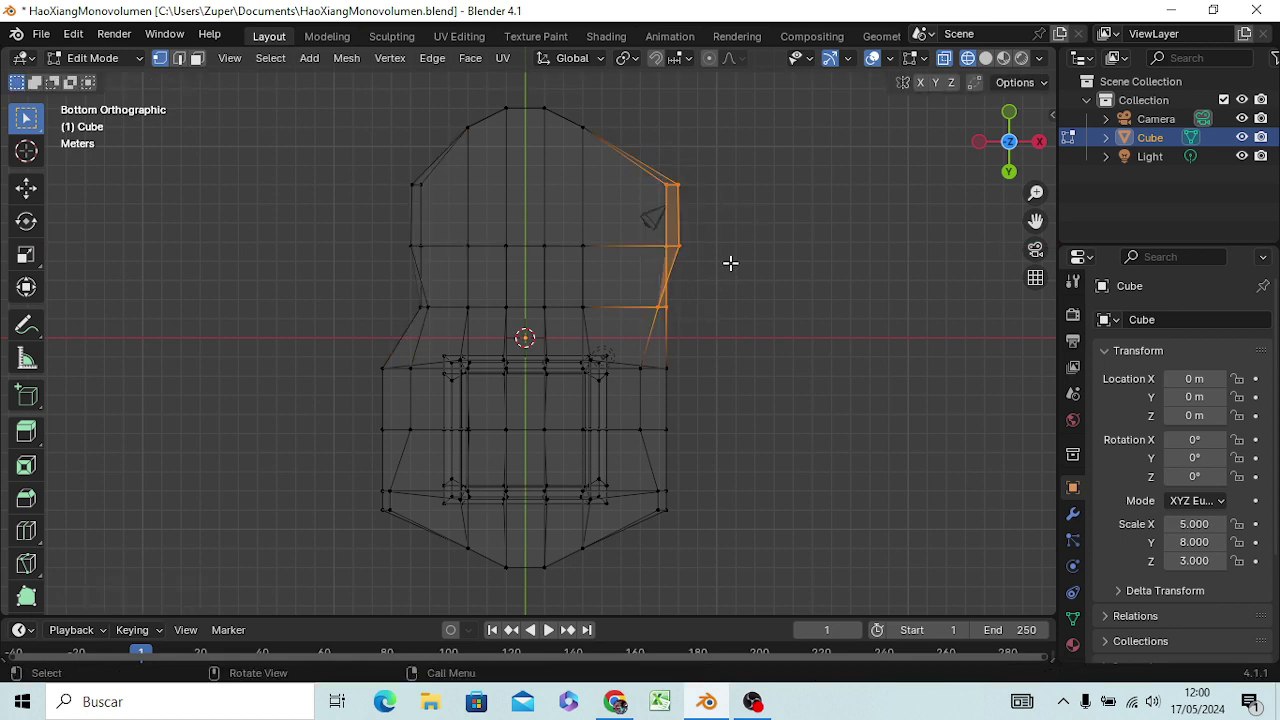
key(g)
text(x)
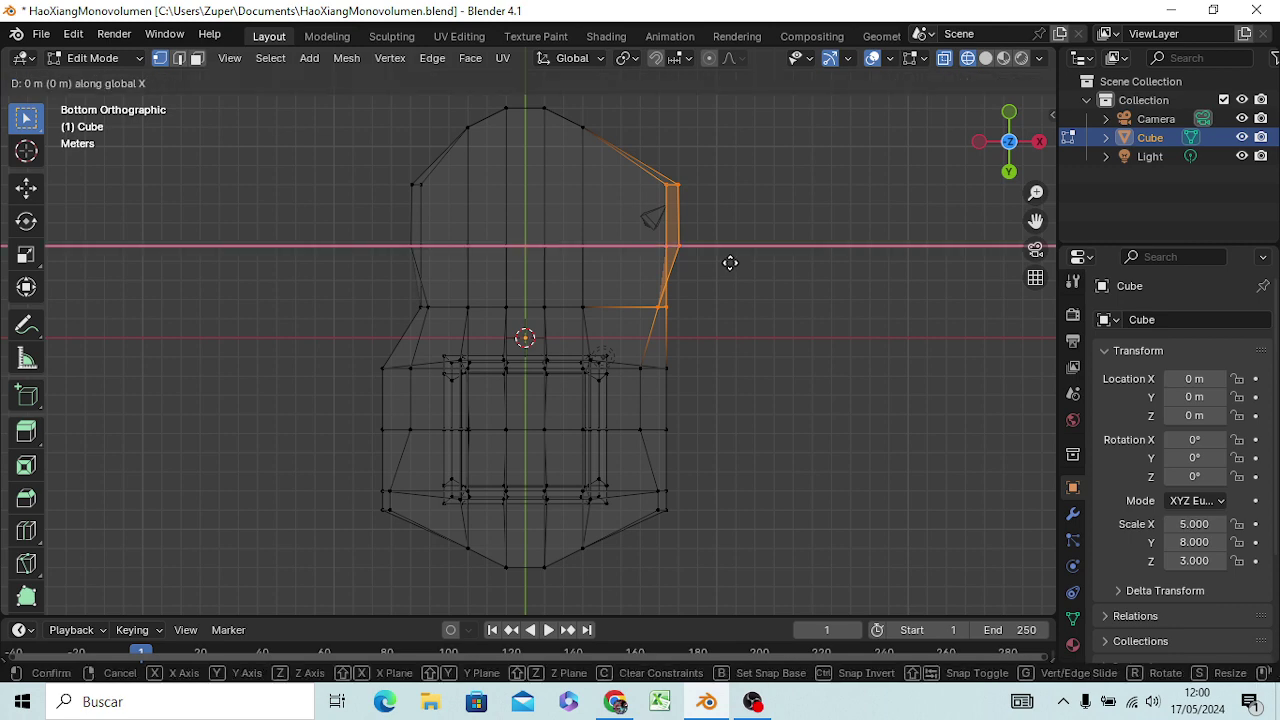
text(-2)
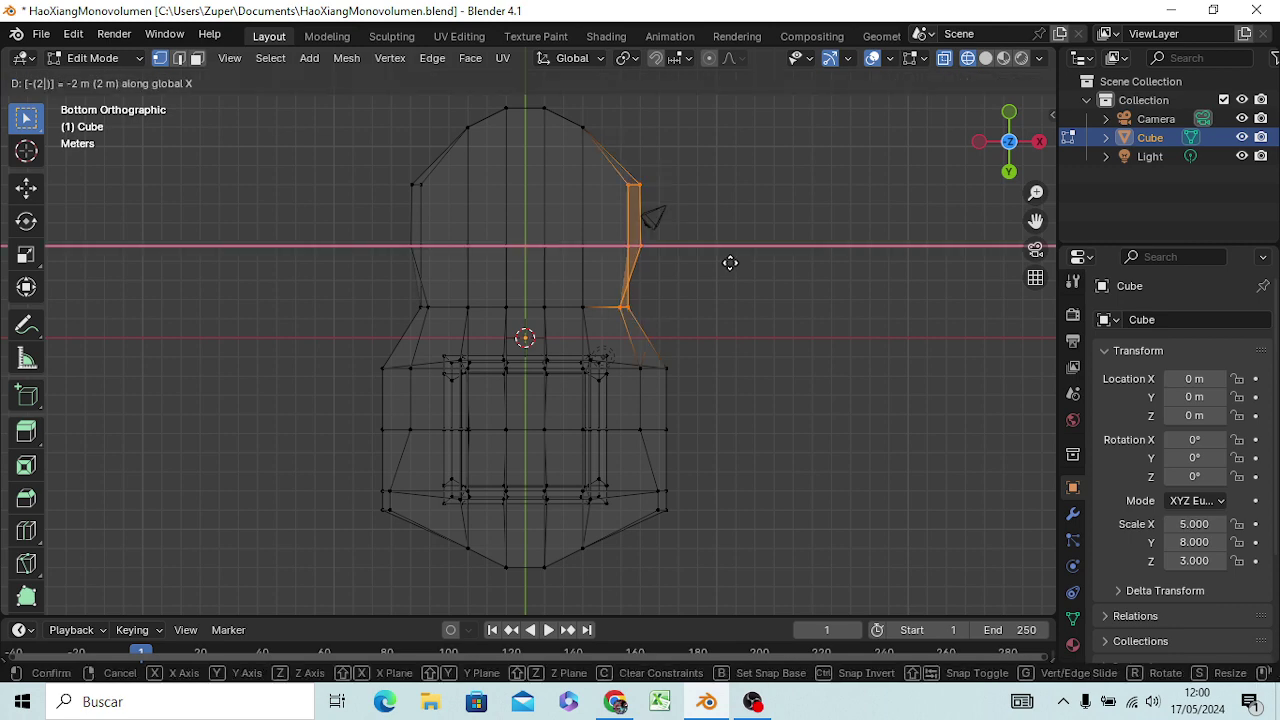
key(Return)
mouse_move(723, 380)
middle_down()
mouse_move(680, 312)
mouse_move(643, 186)
mouse_move(663, 143)
mouse_move(794, 174)
mouse_move(677, 190)
mouse_move(500, 129)
mouse_move(451, 157)
mouse_move(457, 300)
mouse_move(545, 360)
mouse_move(600, 366)
mouse_move(623, 309)
mouse_move(646, 343)
mouse_move(648, 388)
mouse_move(683, 369)
mouse_move(669, 349)
mouse_move(606, 391)
mouse_move(580, 436)
mouse_move(517, 471)
mouse_move(409, 449)
mouse_move(516, 458)
mouse_move(557, 266)
mouse_move(586, 329)
mouse_move(650, 394)
mouse_move(757, 366)
mouse_move(585, 398)
mouse_move(563, 389)
mouse_move(571, 350)
mouse_move(562, 360)
middle_up()
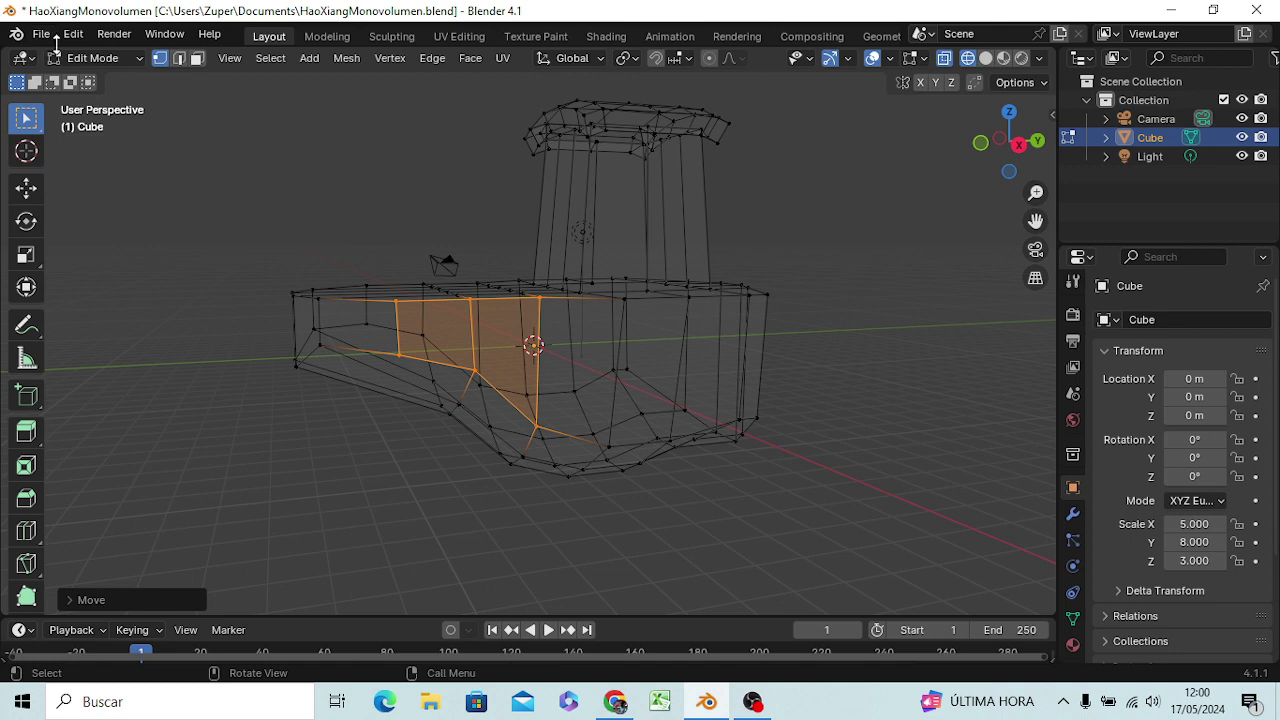
Clear the face selection, return to solid shading, and orbit above the model.
click(124, 132)
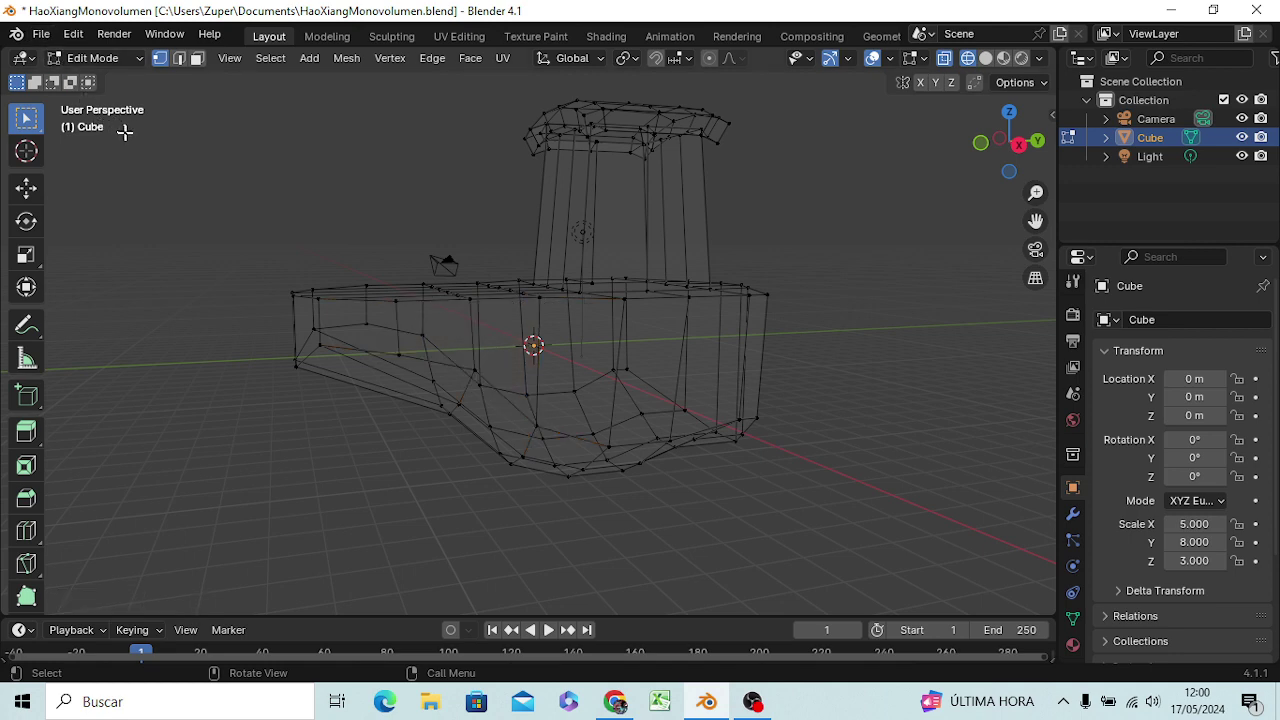
key(z)
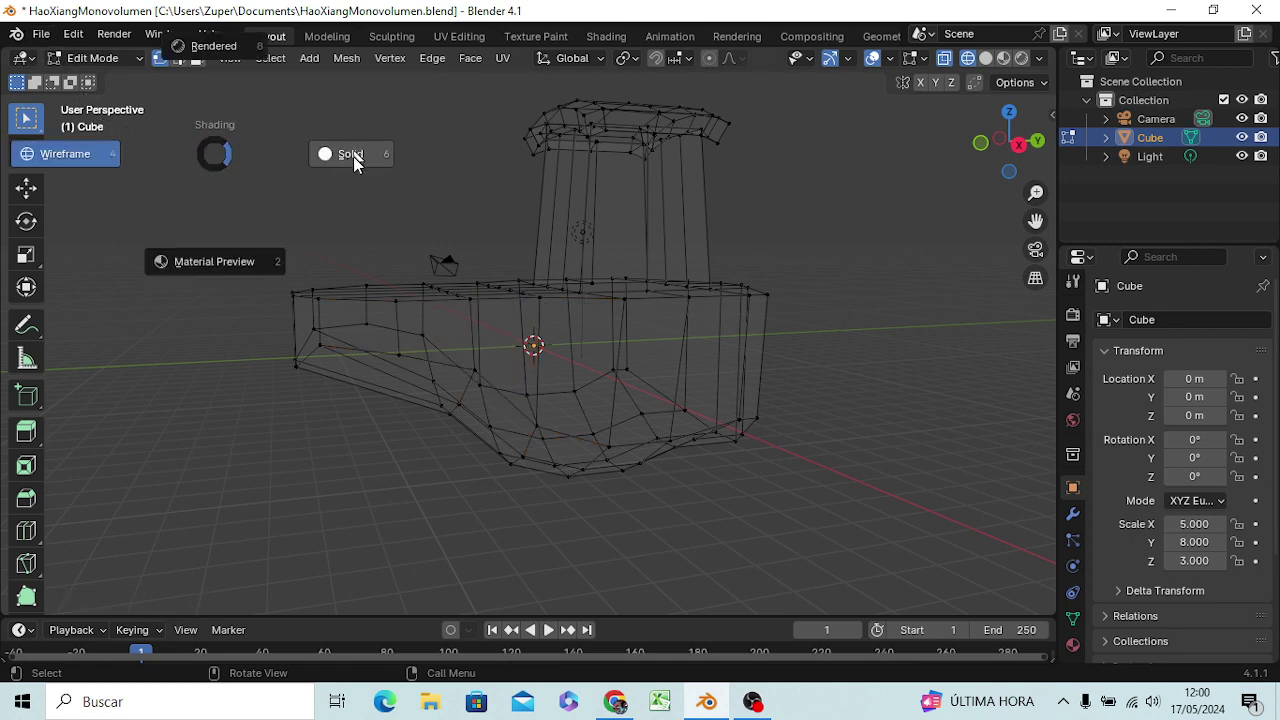
click(353, 156)
middle_drag(357, 180, 565, 243)
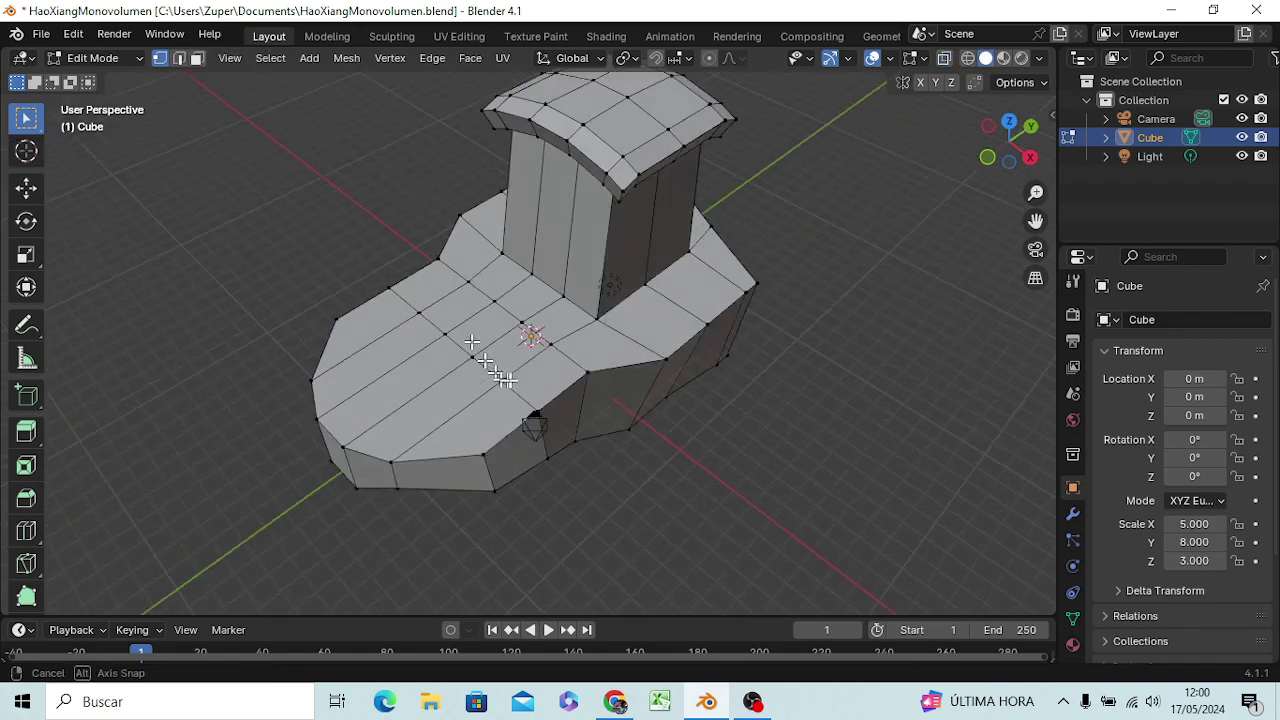
mouse_move(567, 317)
middle_down()
mouse_move(486, 208)
mouse_move(286, 266)
mouse_move(329, 357)
mouse_move(252, 318)
mouse_move(123, 283)
mouse_move(169, 200)
mouse_move(187, 233)
mouse_move(457, 318)
mouse_move(300, 253)
mouse_move(189, 249)
mouse_move(209, 297)
mouse_move(186, 246)
mouse_move(157, 231)
mouse_move(1046, 223)
mouse_move(1055, 268)
mouse_move(46, 300)
mouse_move(100, 323)
mouse_move(271, 346)
mouse_move(374, 308)
mouse_move(384, 254)
middle_up()
Go to Top view, select the upper-right corner vertex, and use wireframe shading.
key(KP_3)
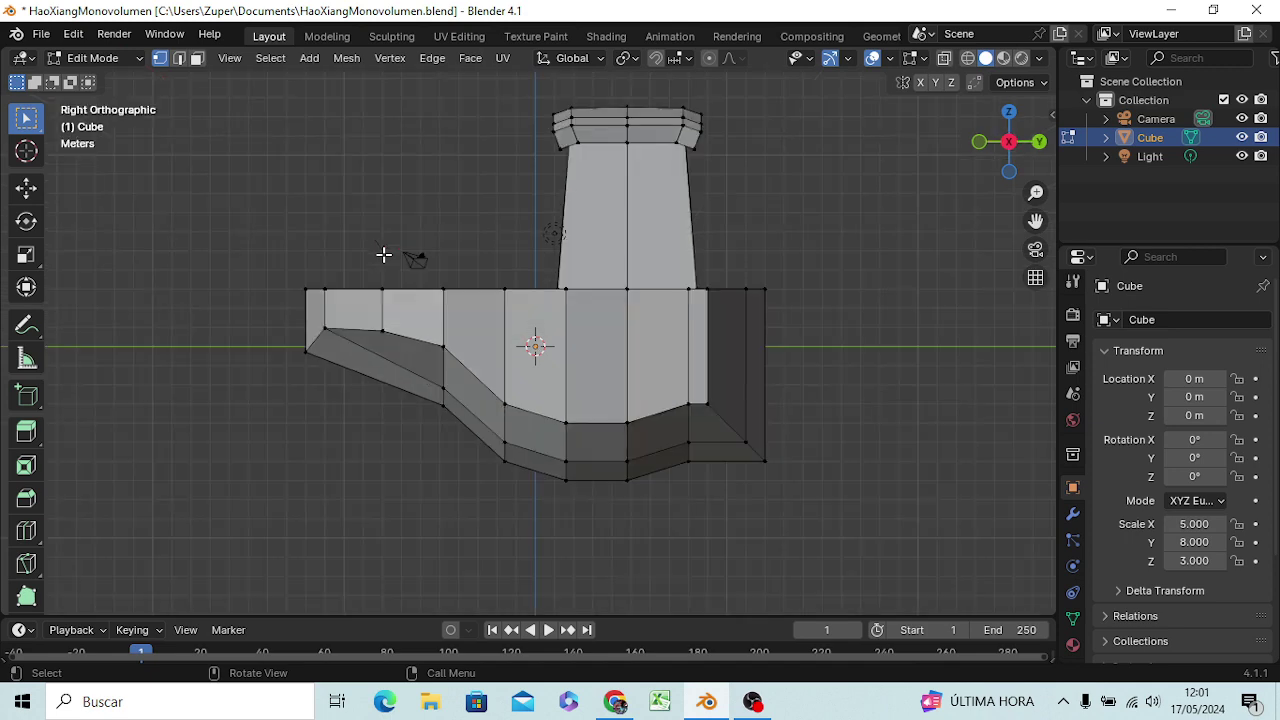
key(KP_7)
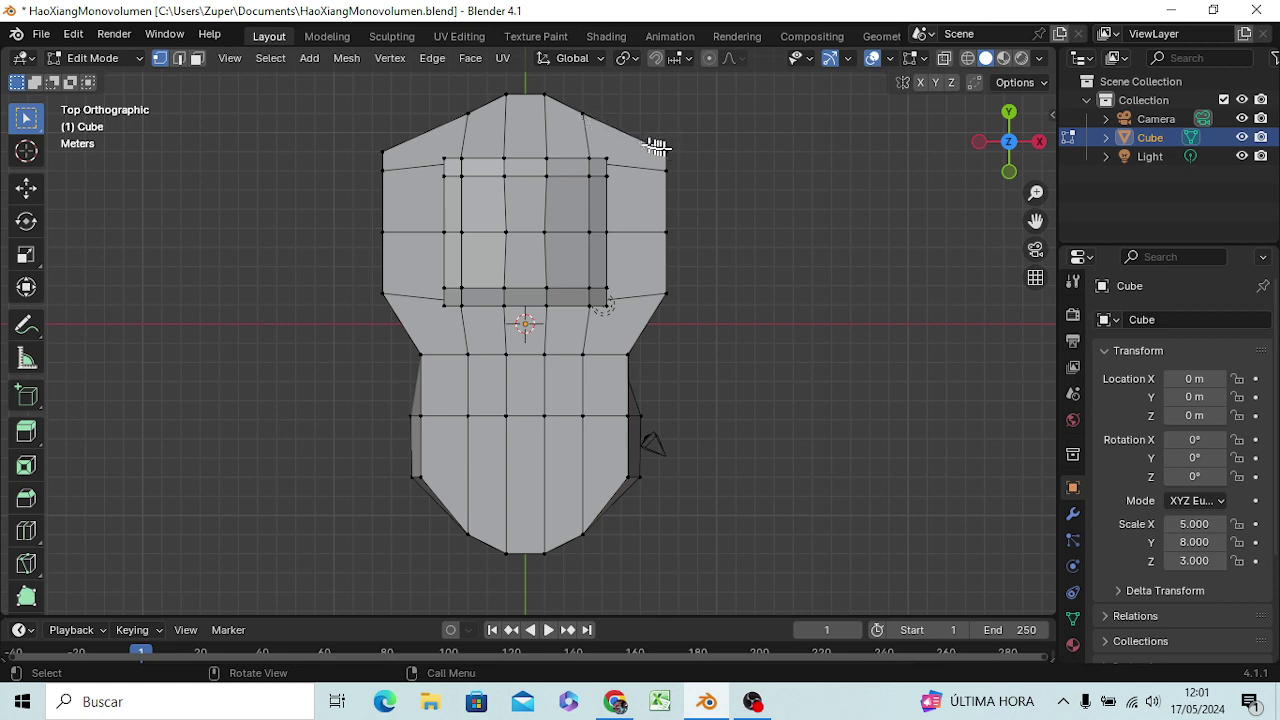
click(665, 154)
key(z)
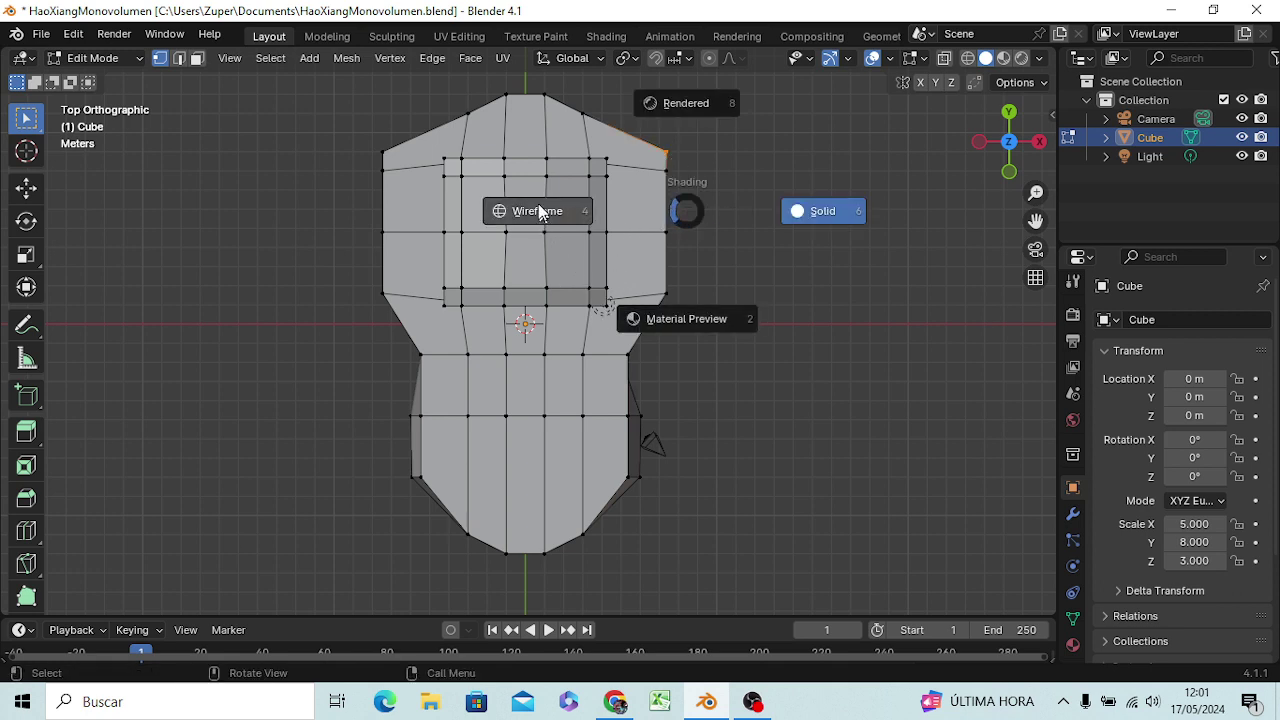
click(538, 213)
Raise the upper-right corner vertices about 0.83 m in Y and nudge them inward in X.
click(830, 180)
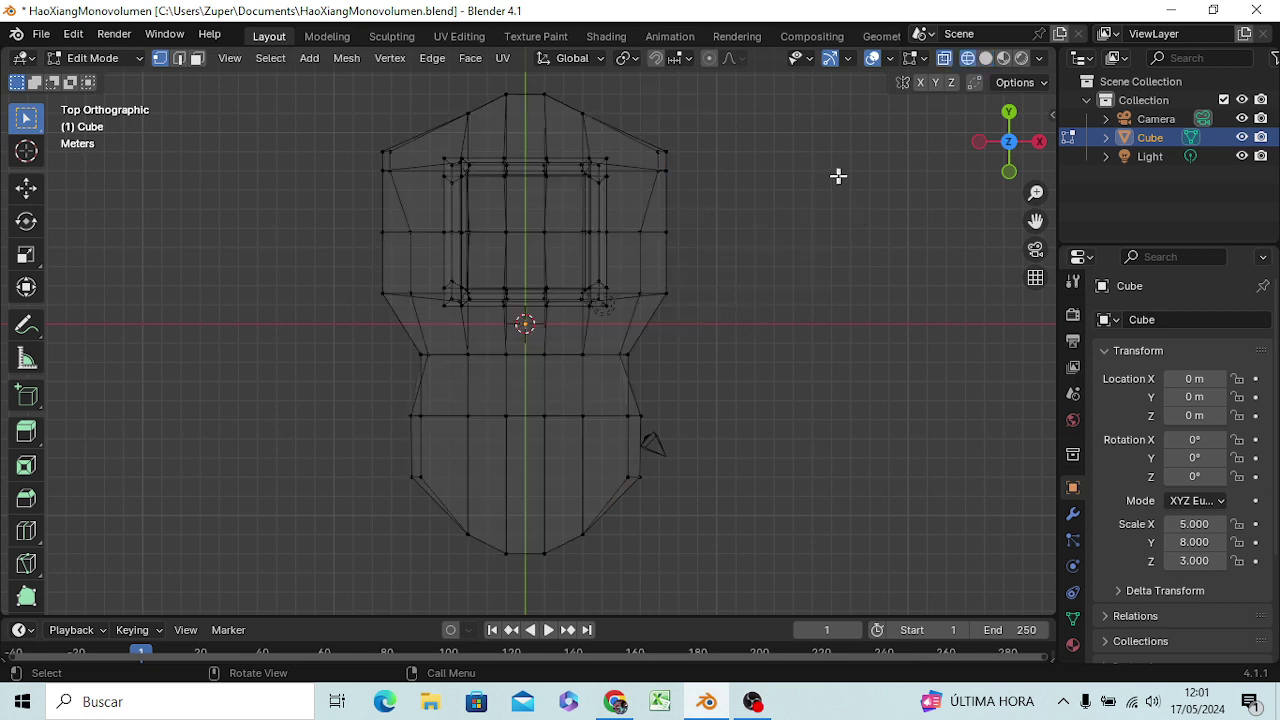
mouse_move(649, 135)
mouse_down()
mouse_move(676, 153)
mouse_move(676, 174)
mouse_up()
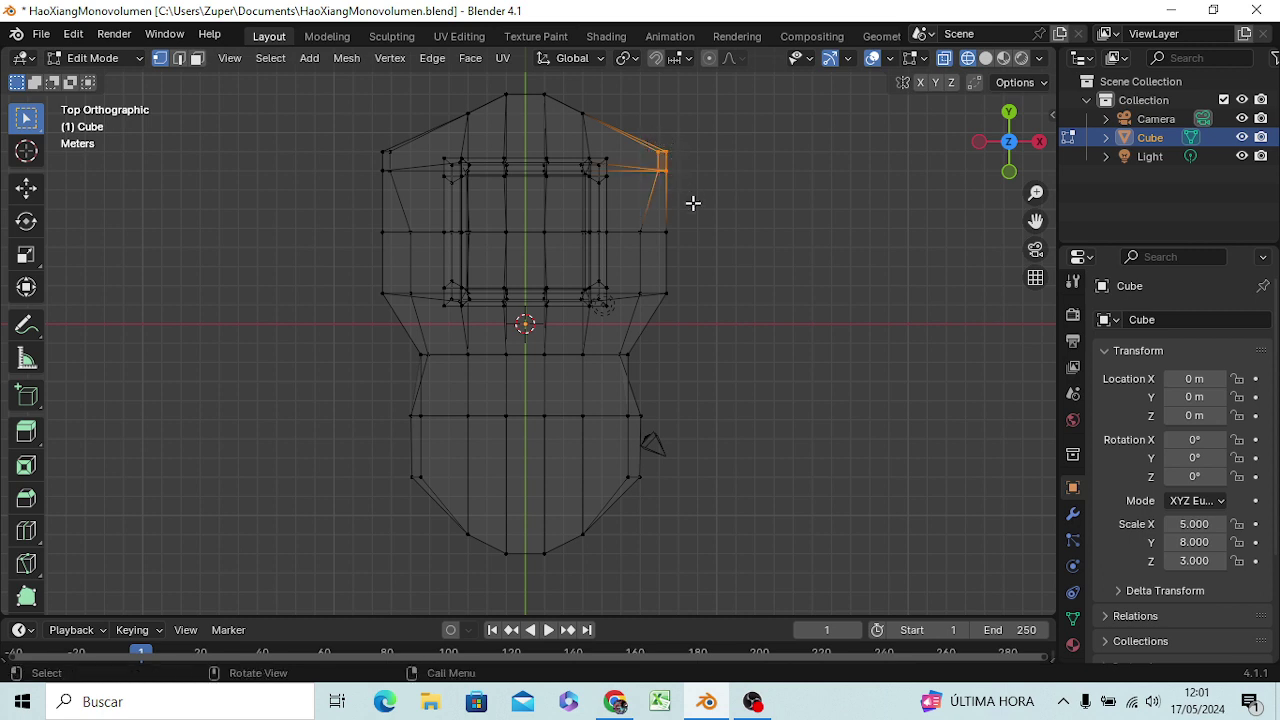
key(g)
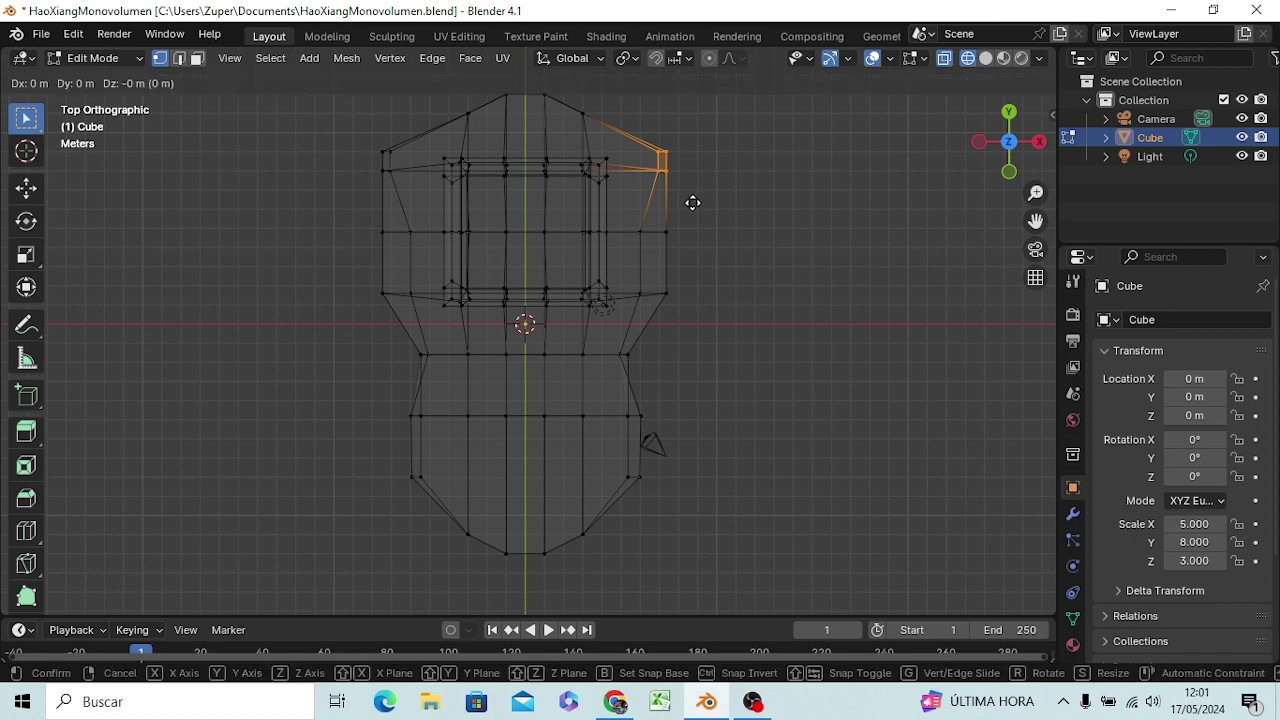
key(y)
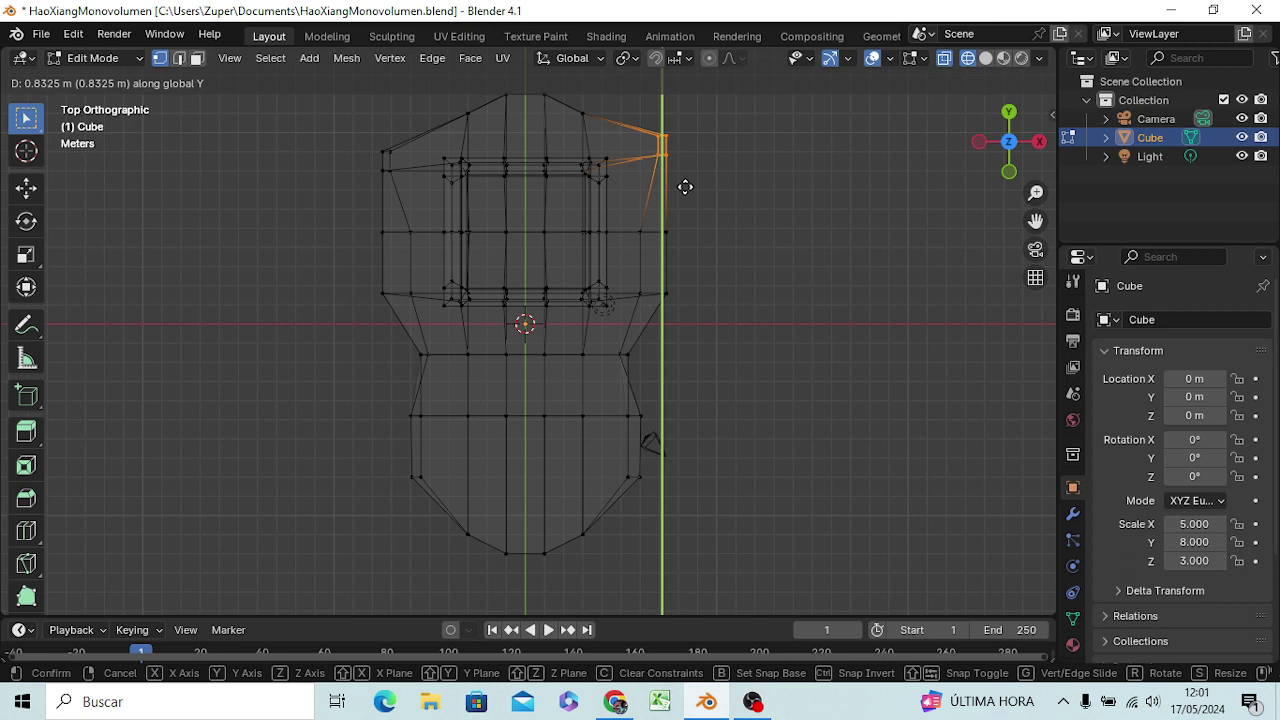
click(685, 186)
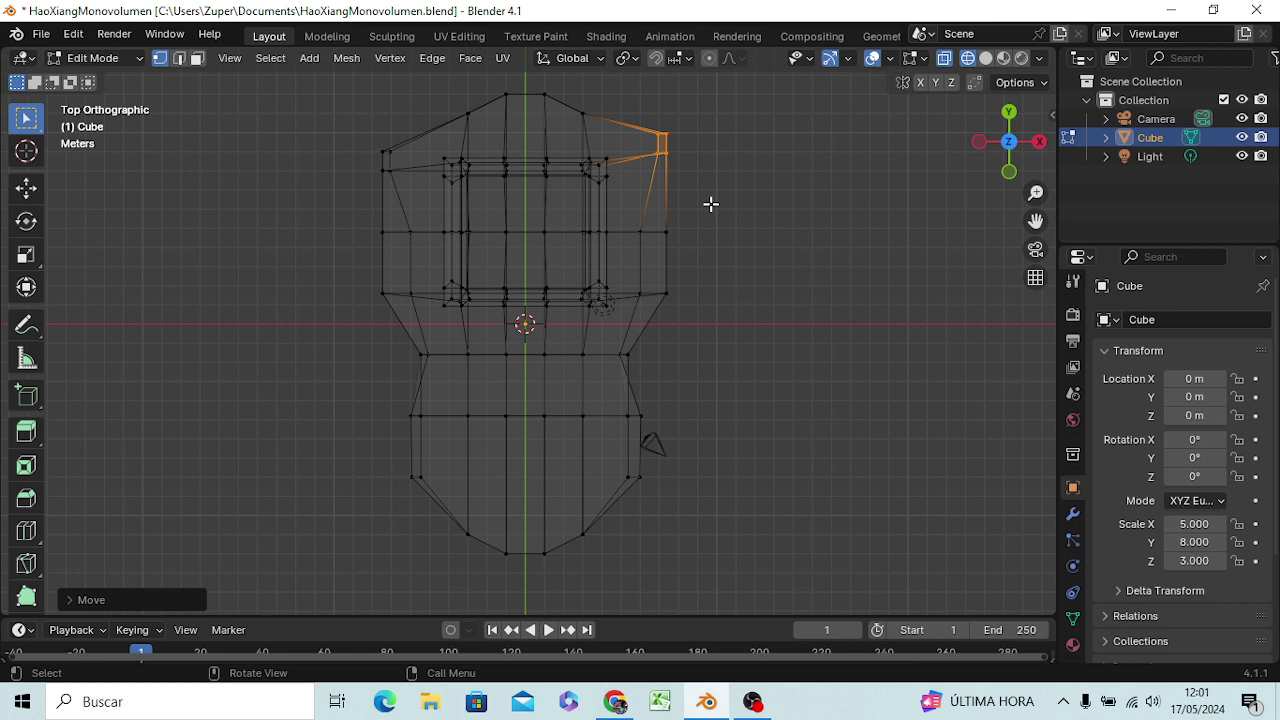
key(g)
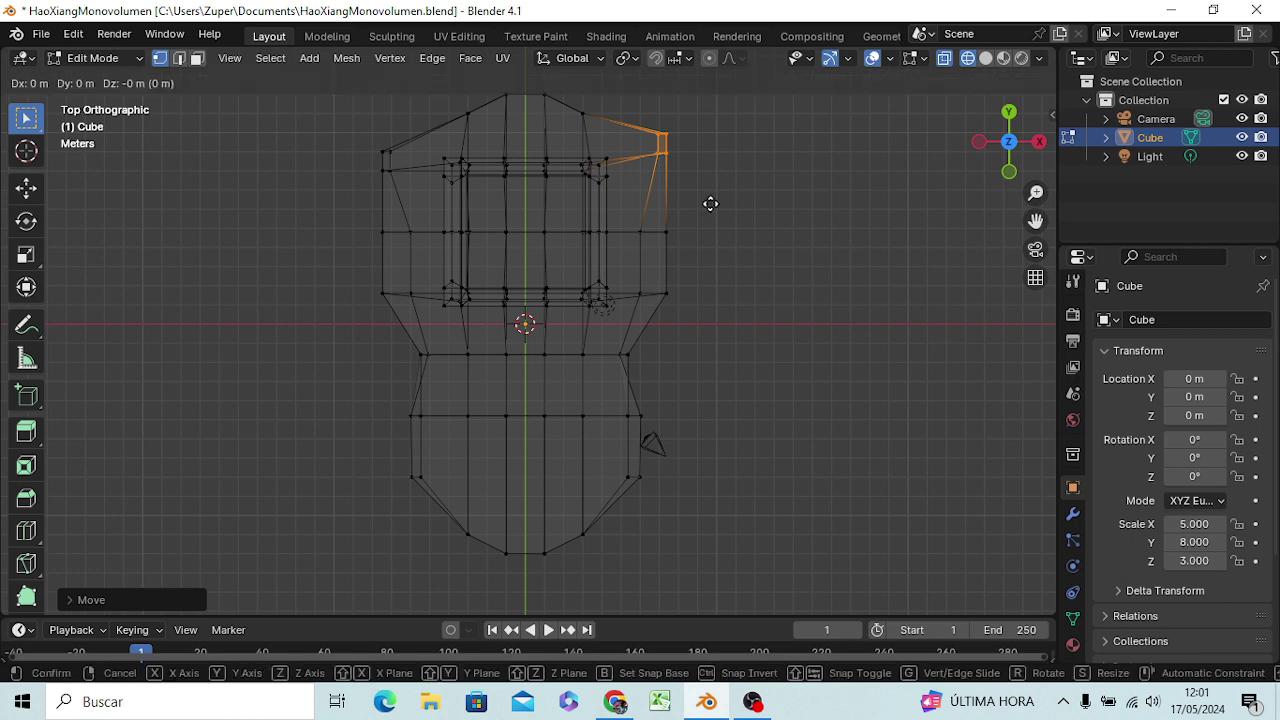
key(x)
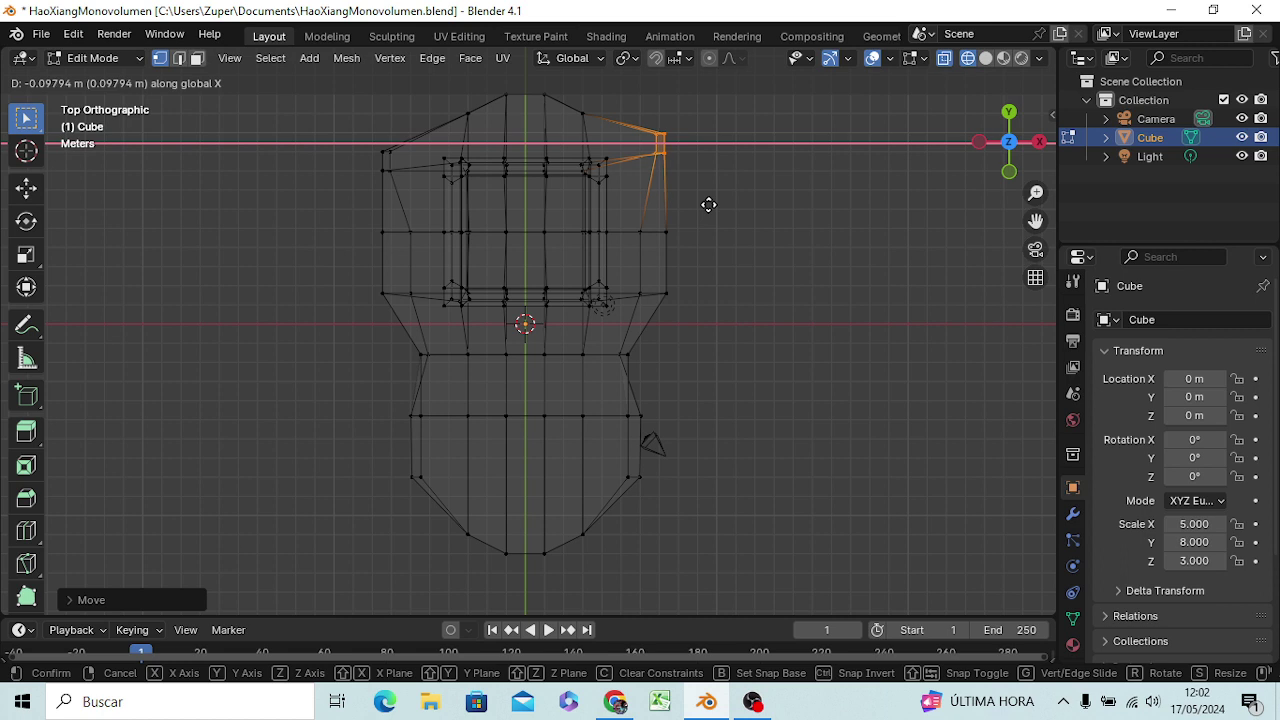
click(703, 206)
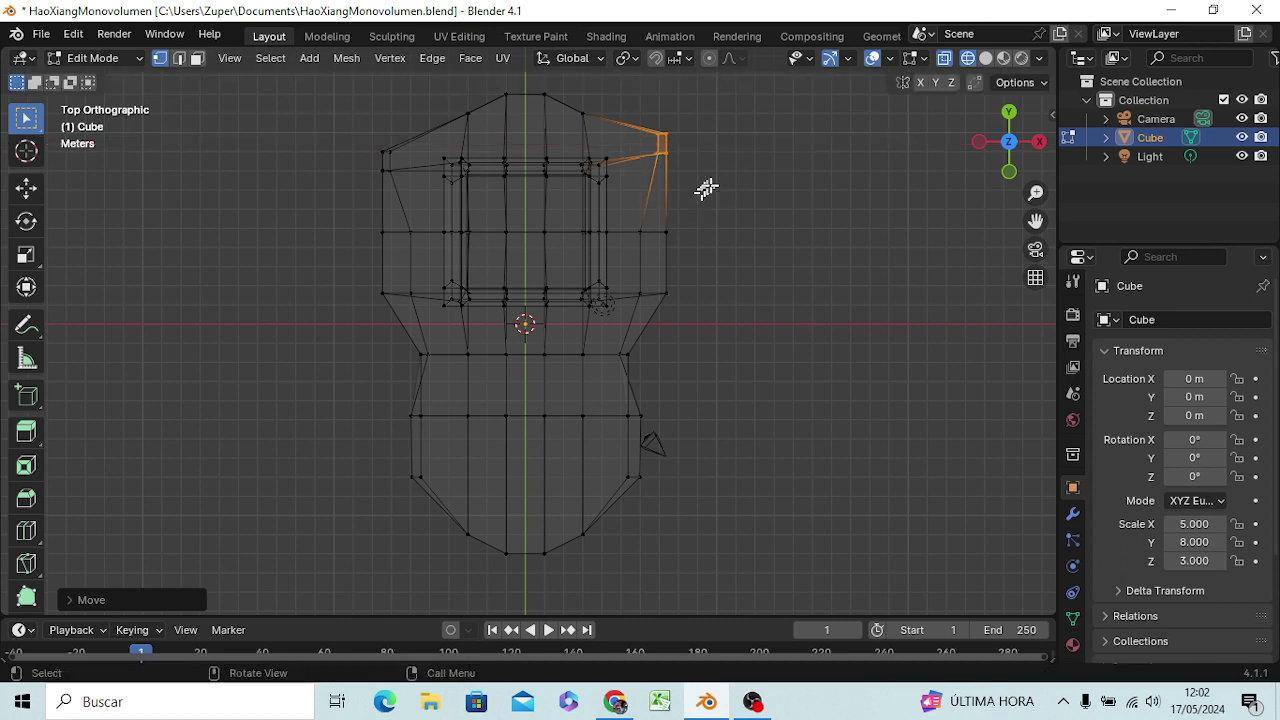
Pull the right-side vertex below the corner inward along X.
click(705, 189)
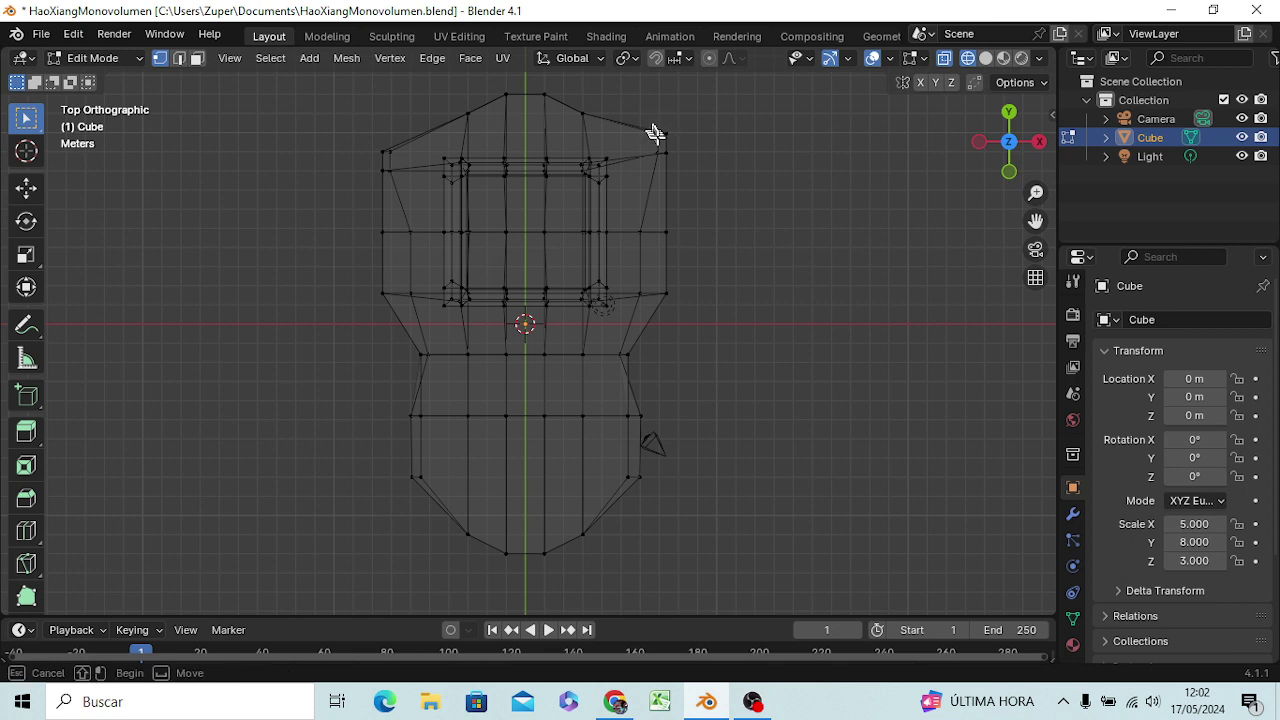
click(668, 135)
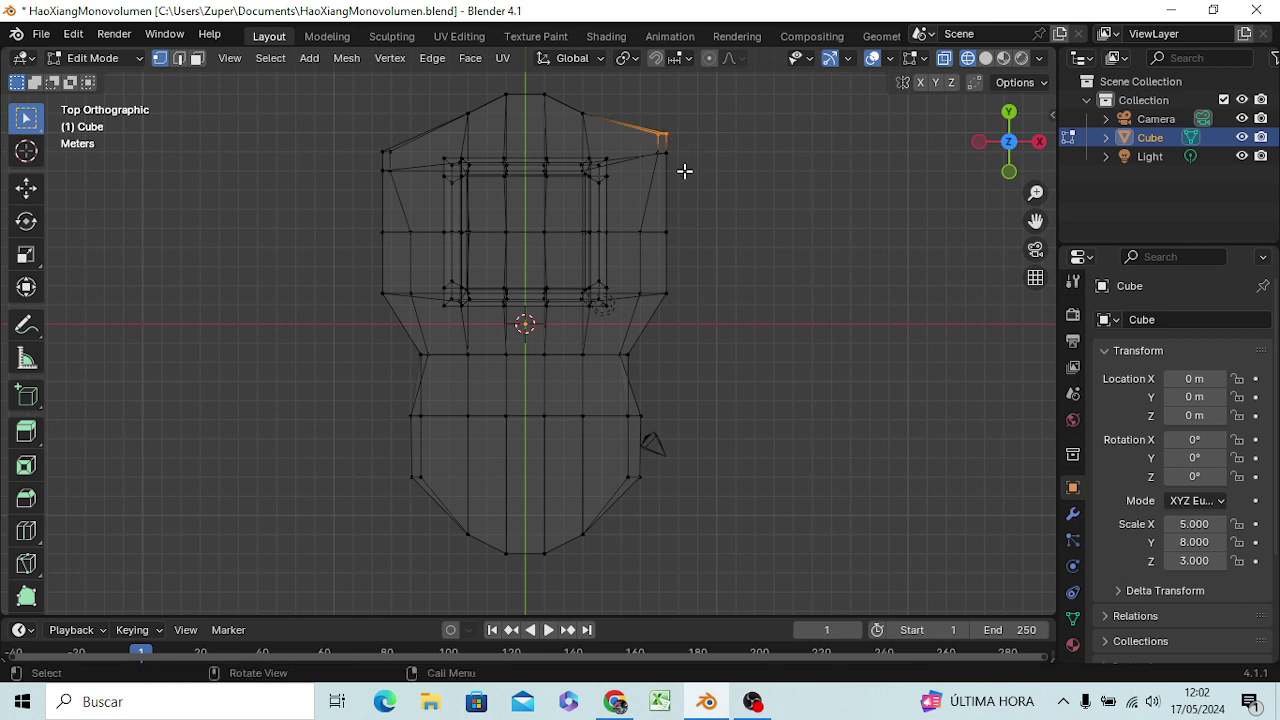
key(g)
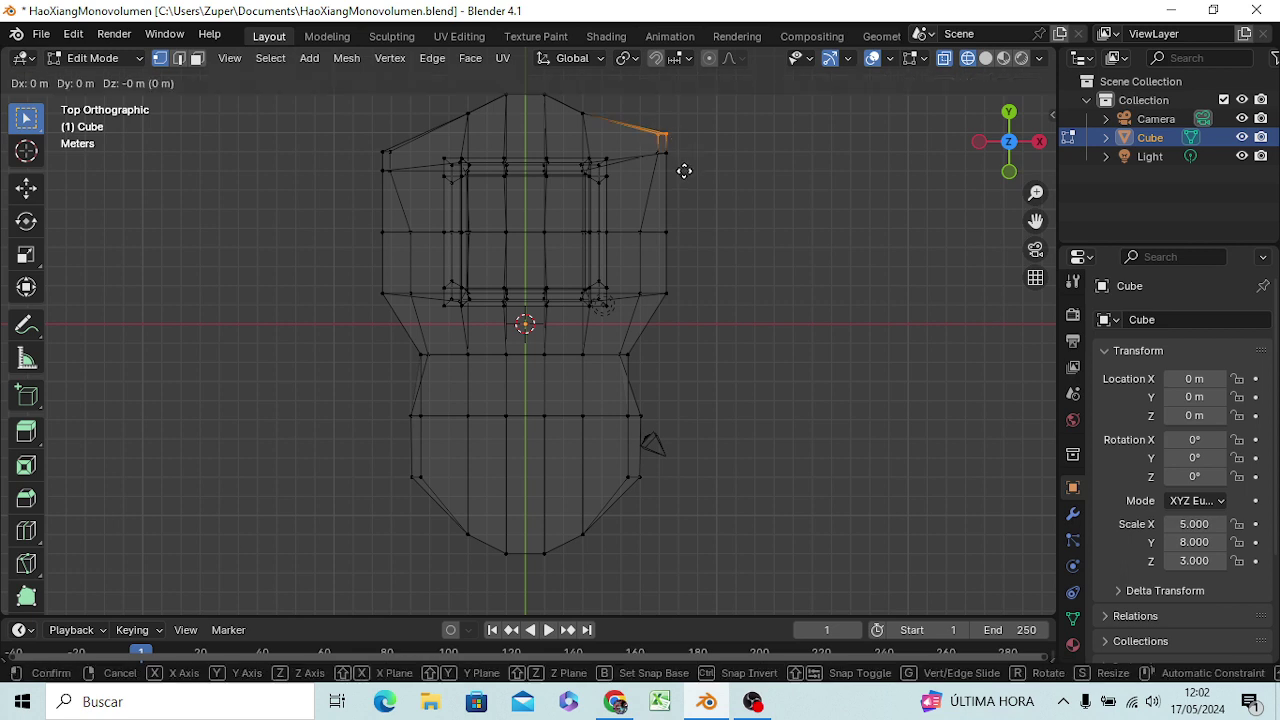
key(x)
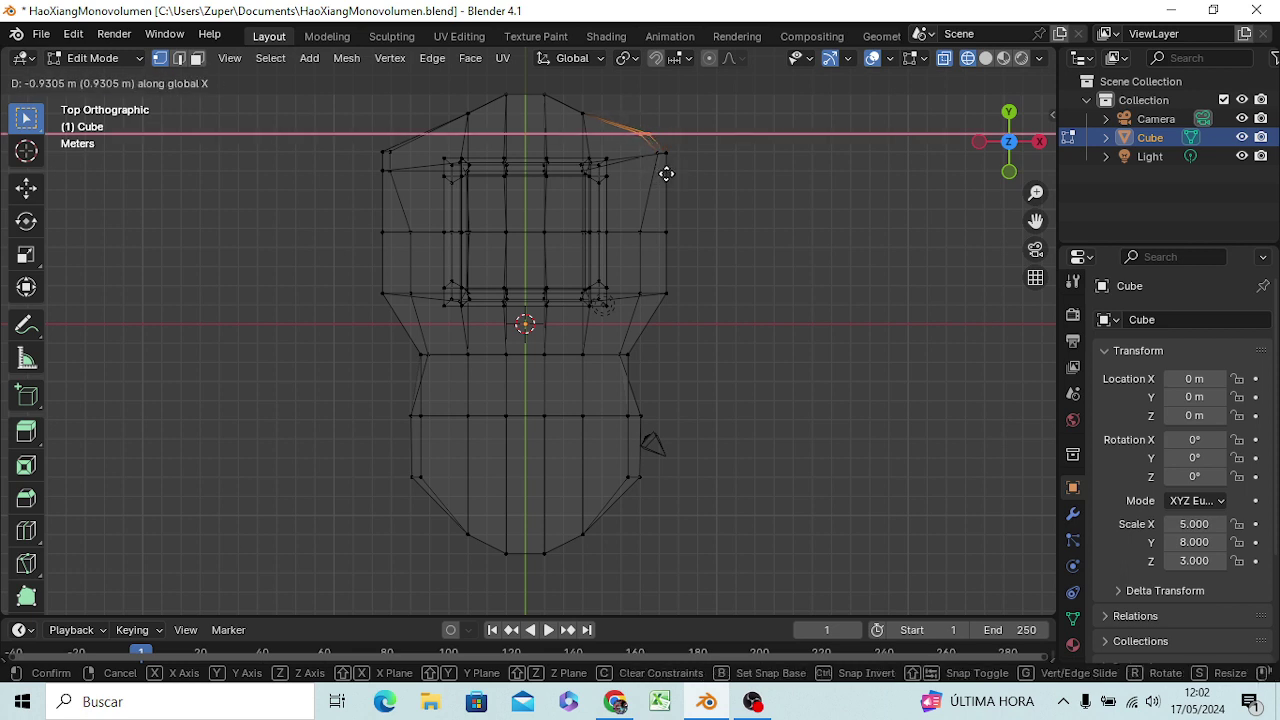
click(665, 176)
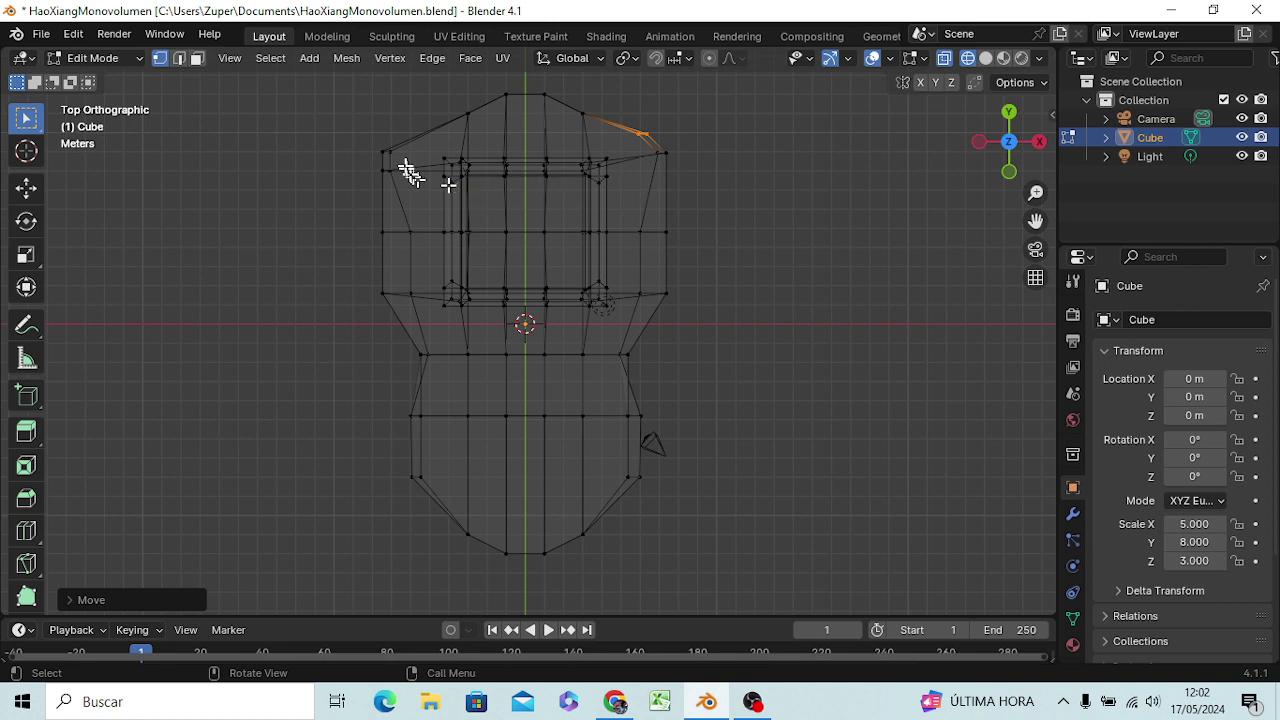
Move the upper-left corner vertices about 1.03 m in X and 0.83 m in Y.
drag(371, 148, 393, 159)
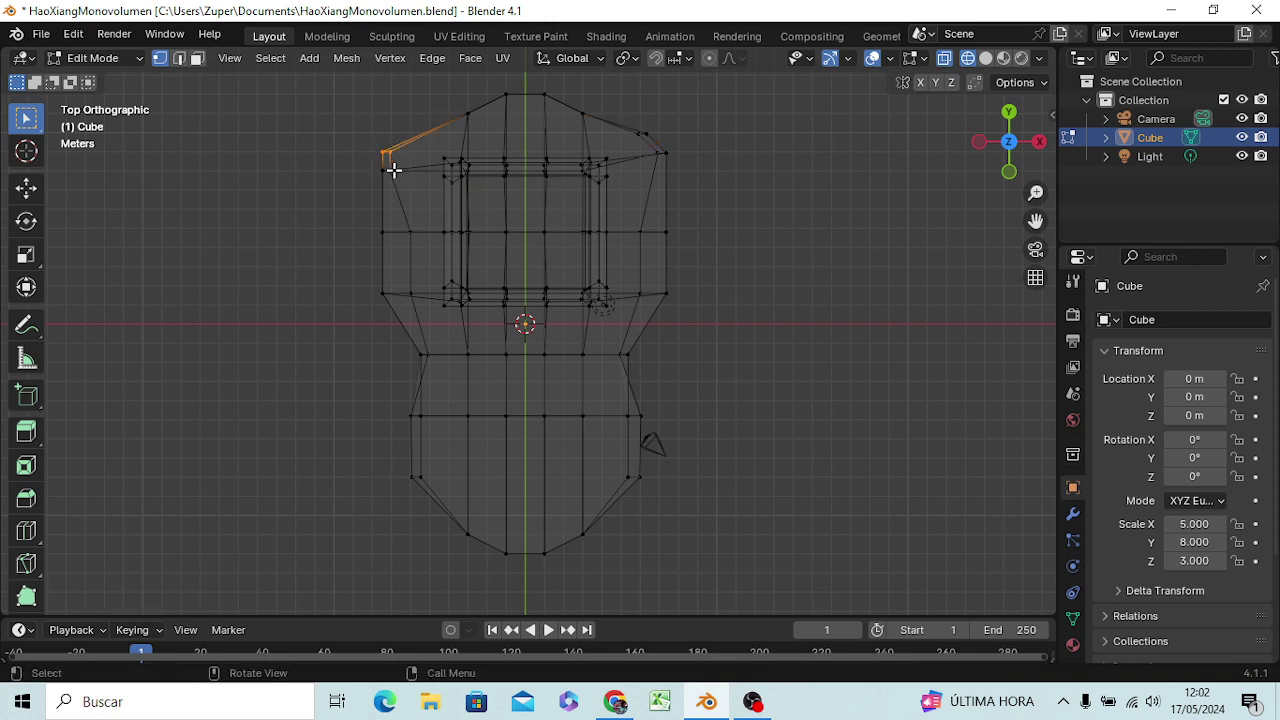
key(g)
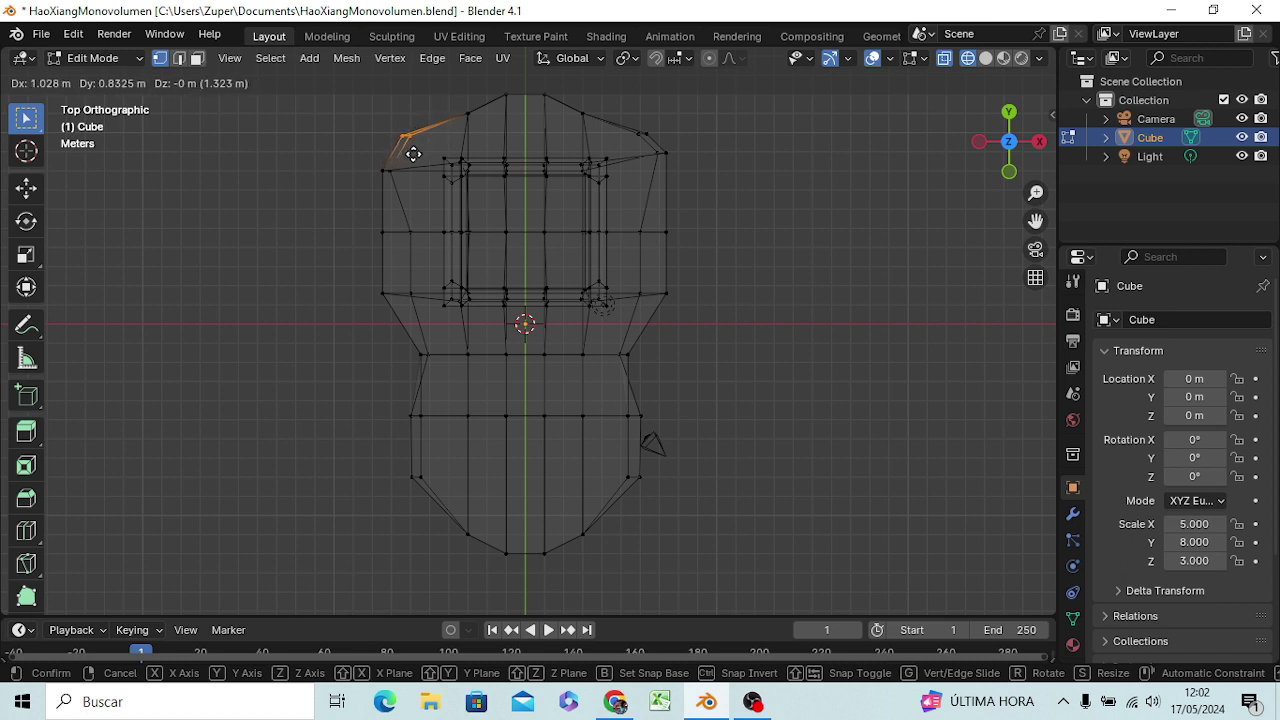
click(414, 154)
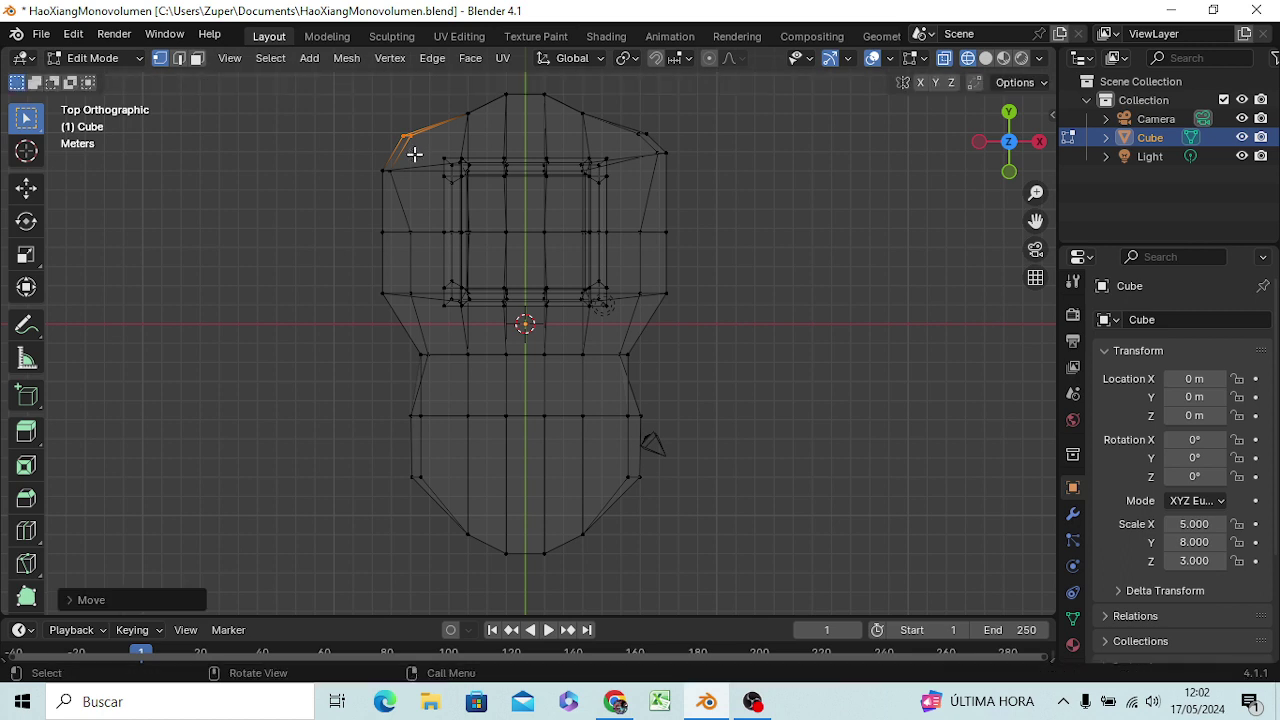
click(778, 262)
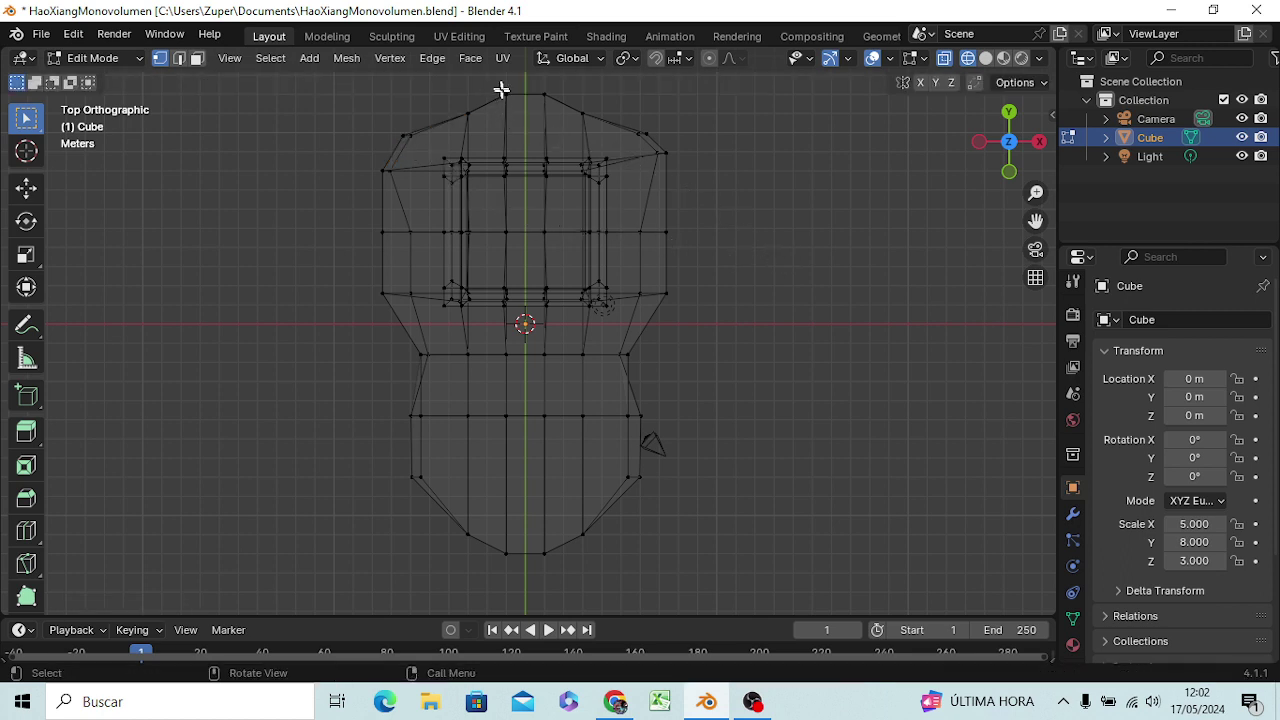
Lower the two top-middle vertices slightly along Y.
drag(499, 87, 560, 102)
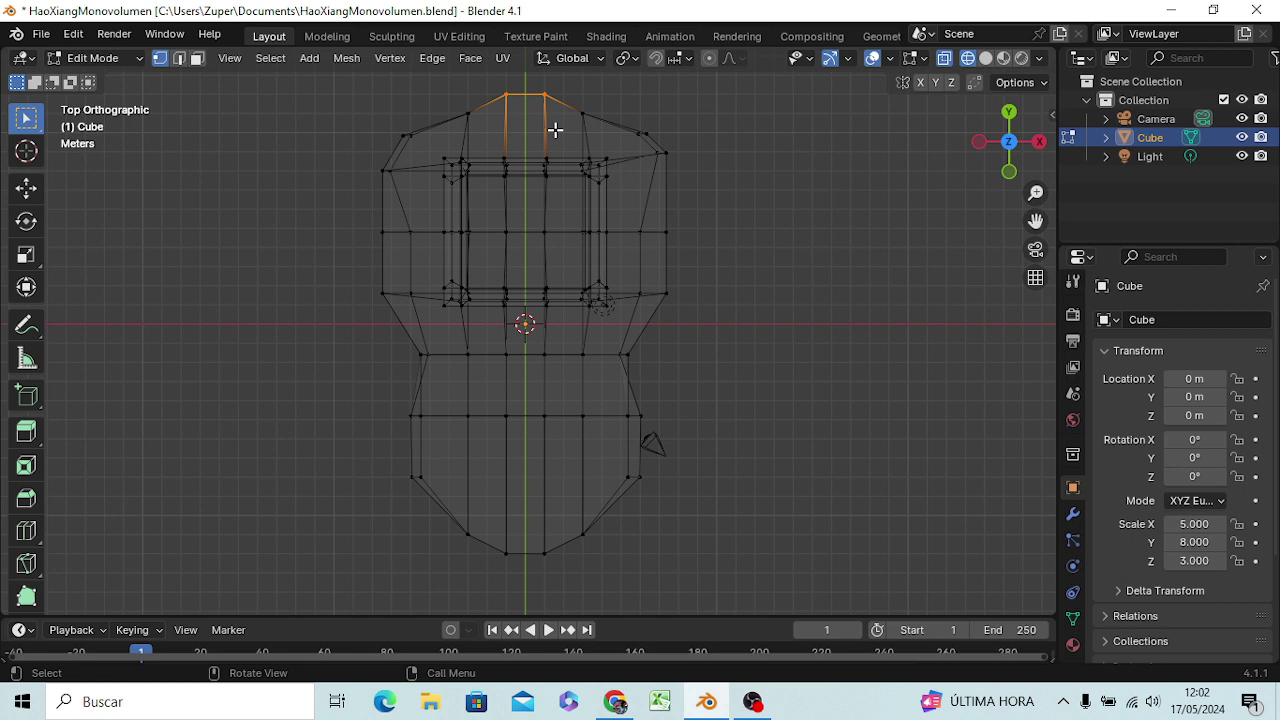
key(g)
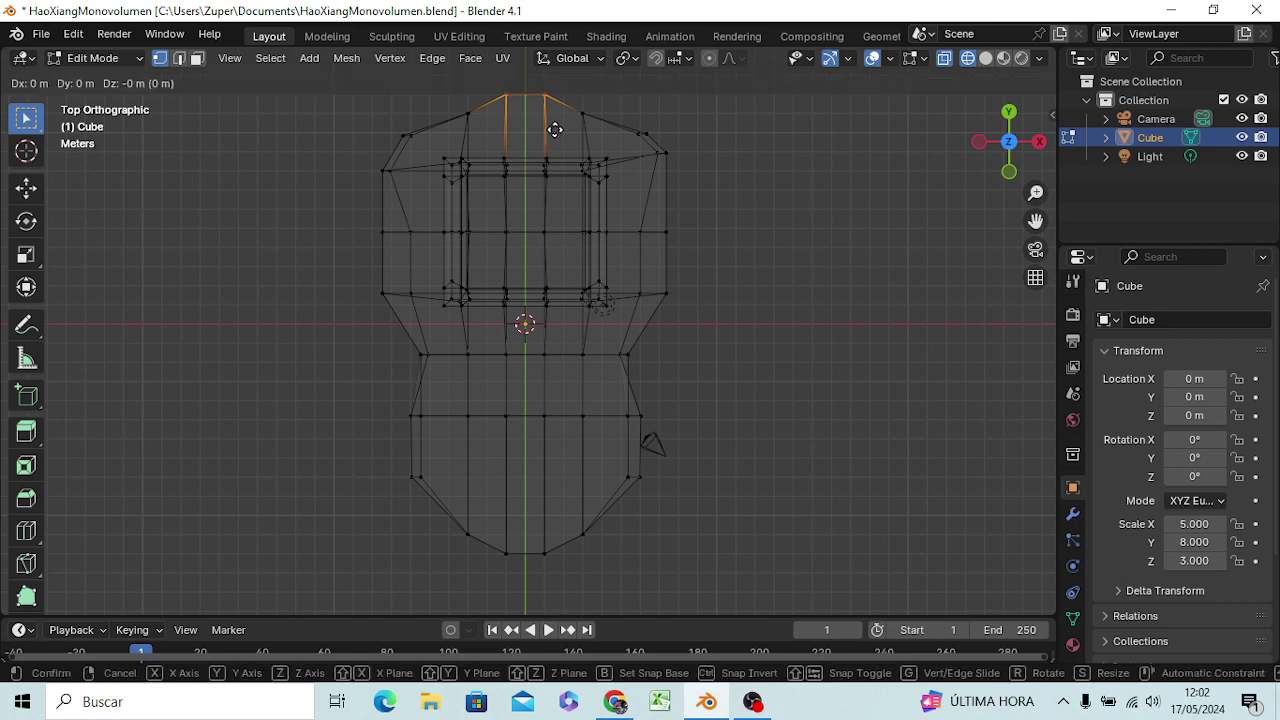
key(y)
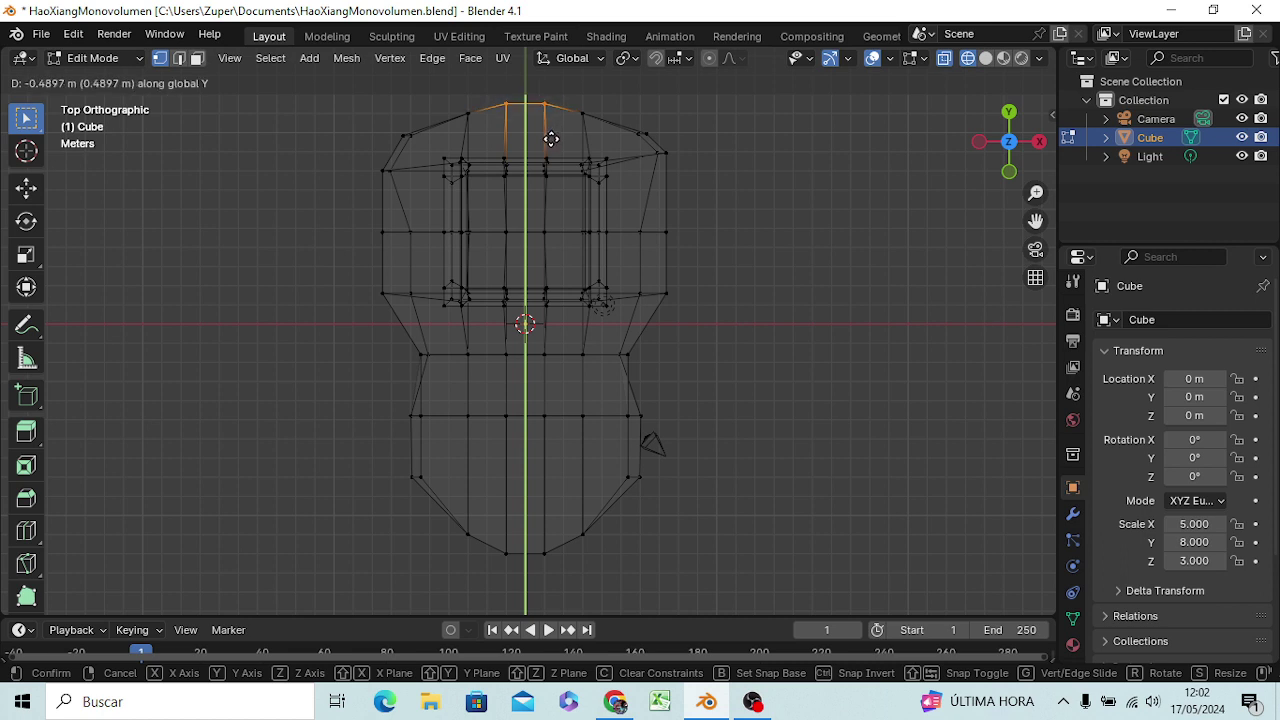
click(551, 139)
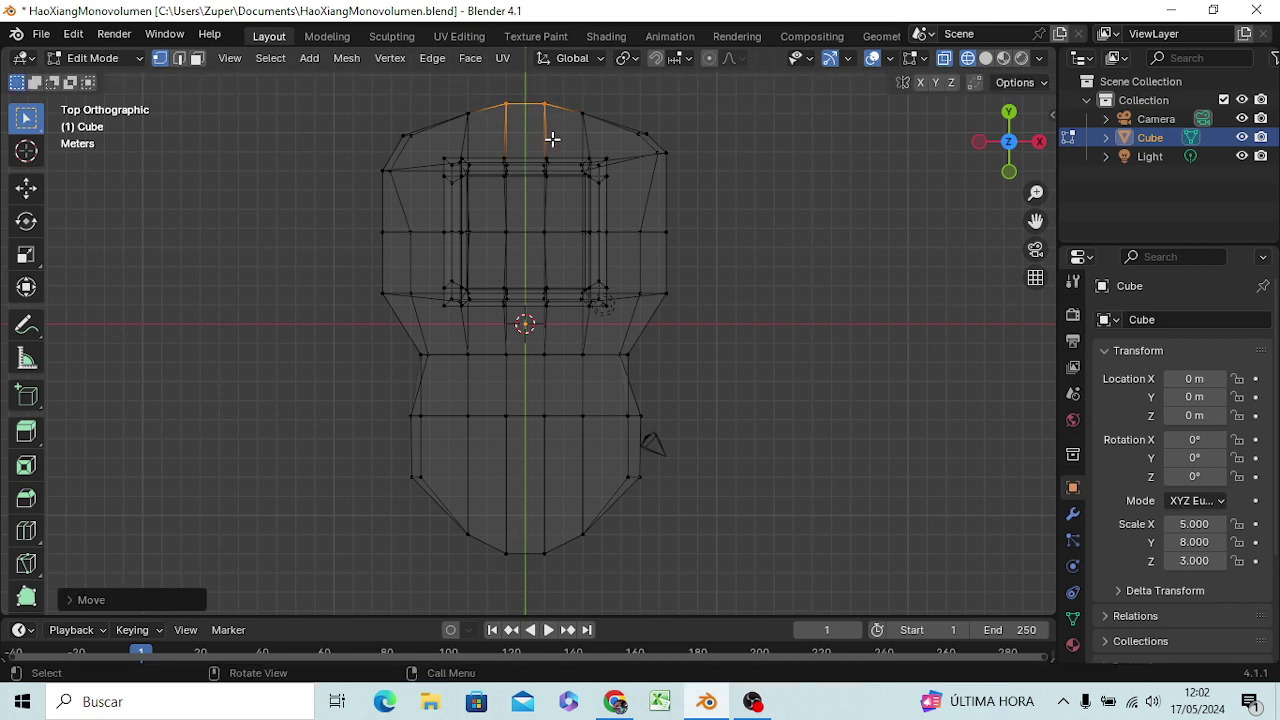
Shift the top vertex right of centre about 0.54 m outward along X.
click(468, 115)
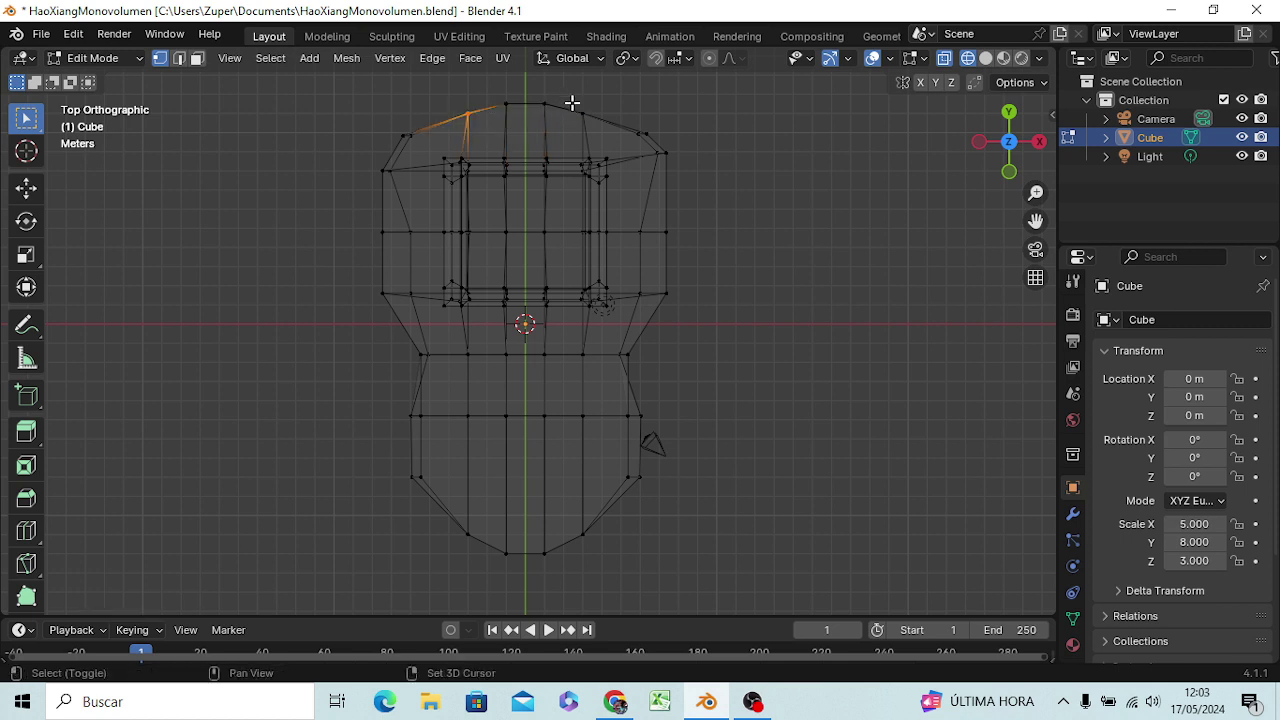
shift+click(592, 132)
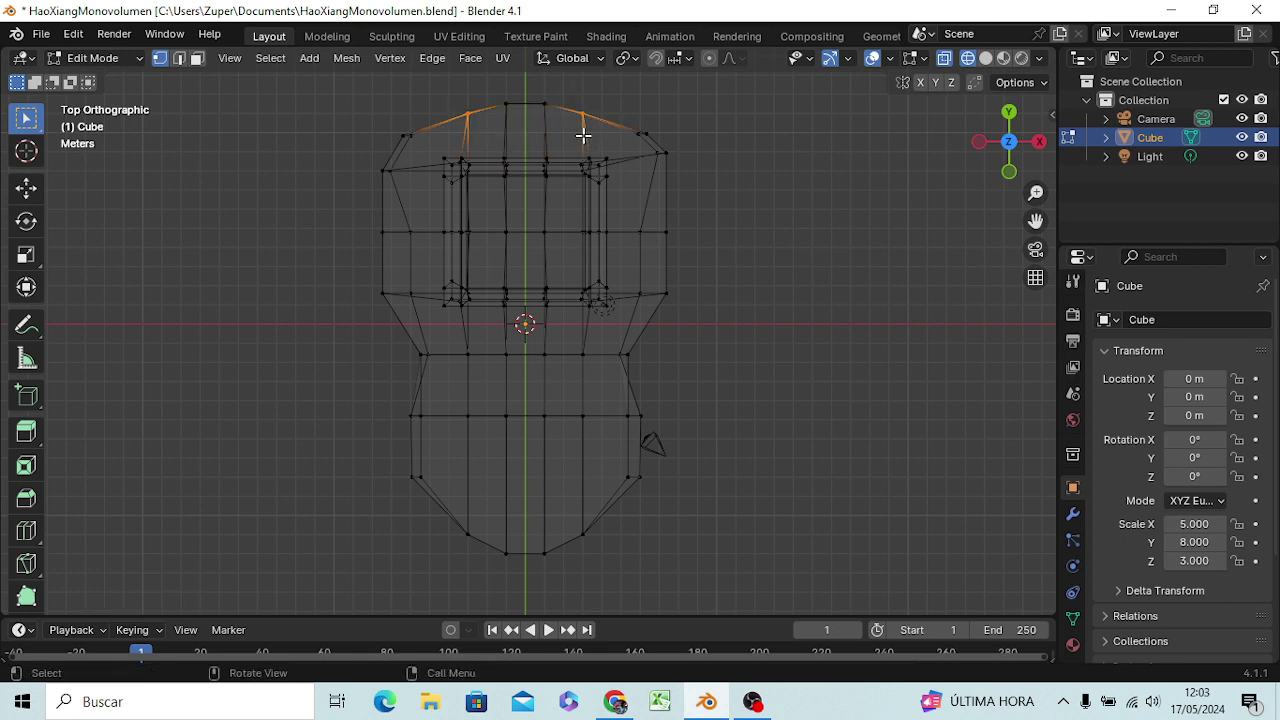
click(665, 150)
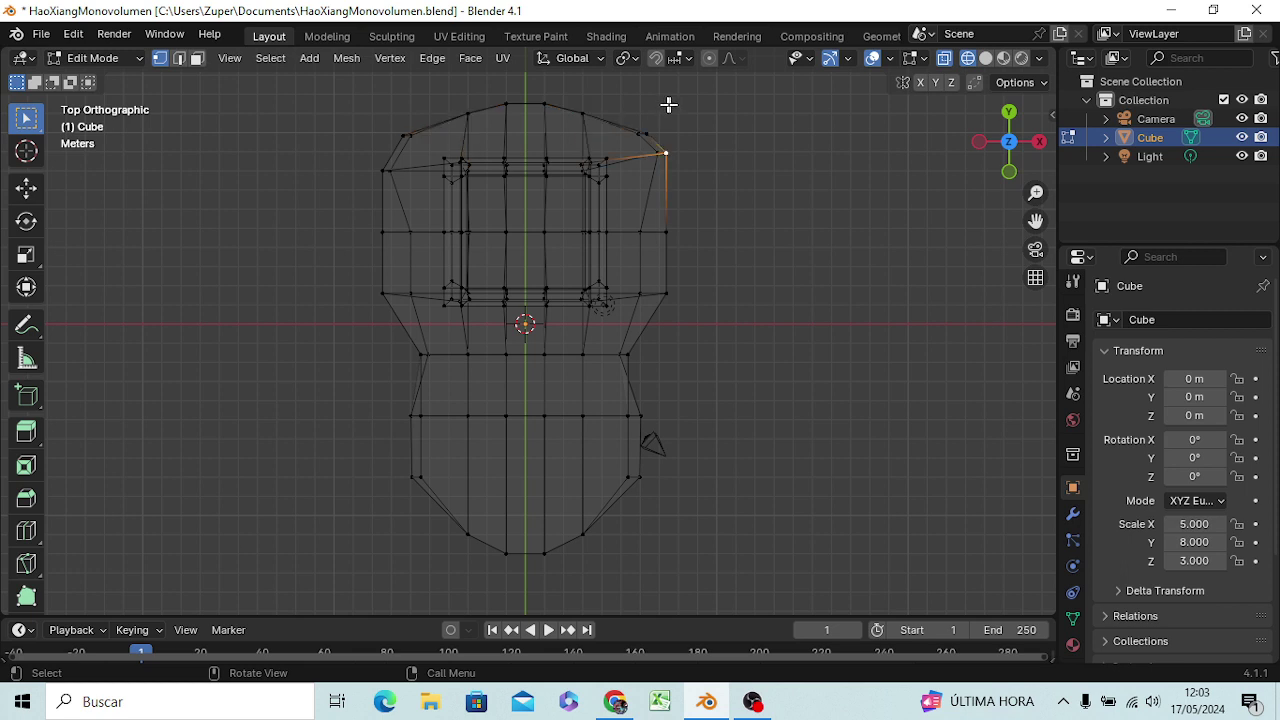
click(587, 118)
key(g)
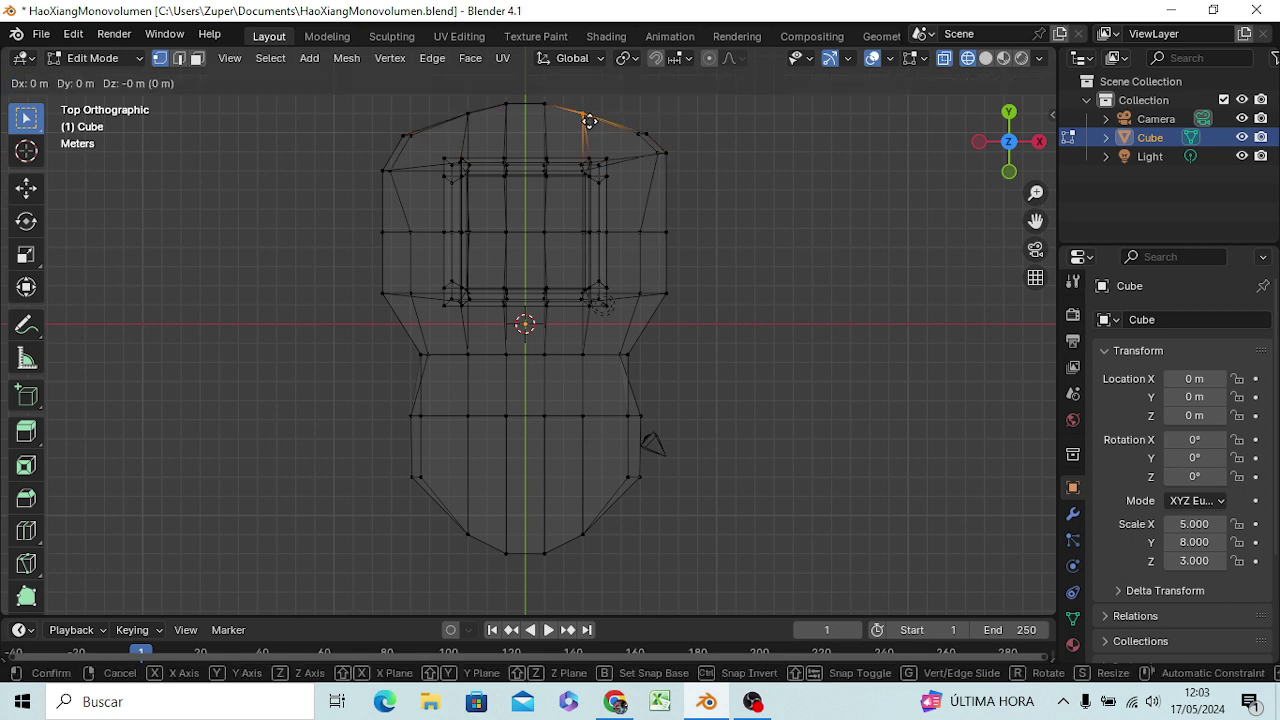
key(x)
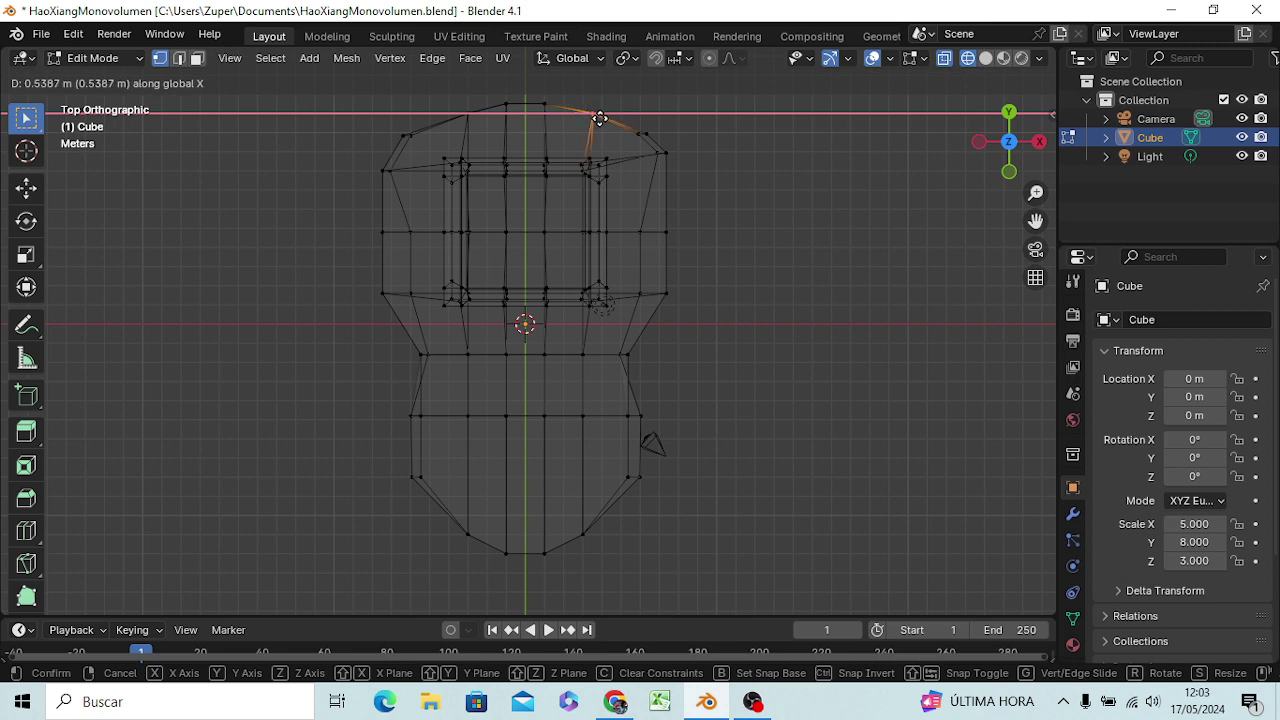
click(600, 118)
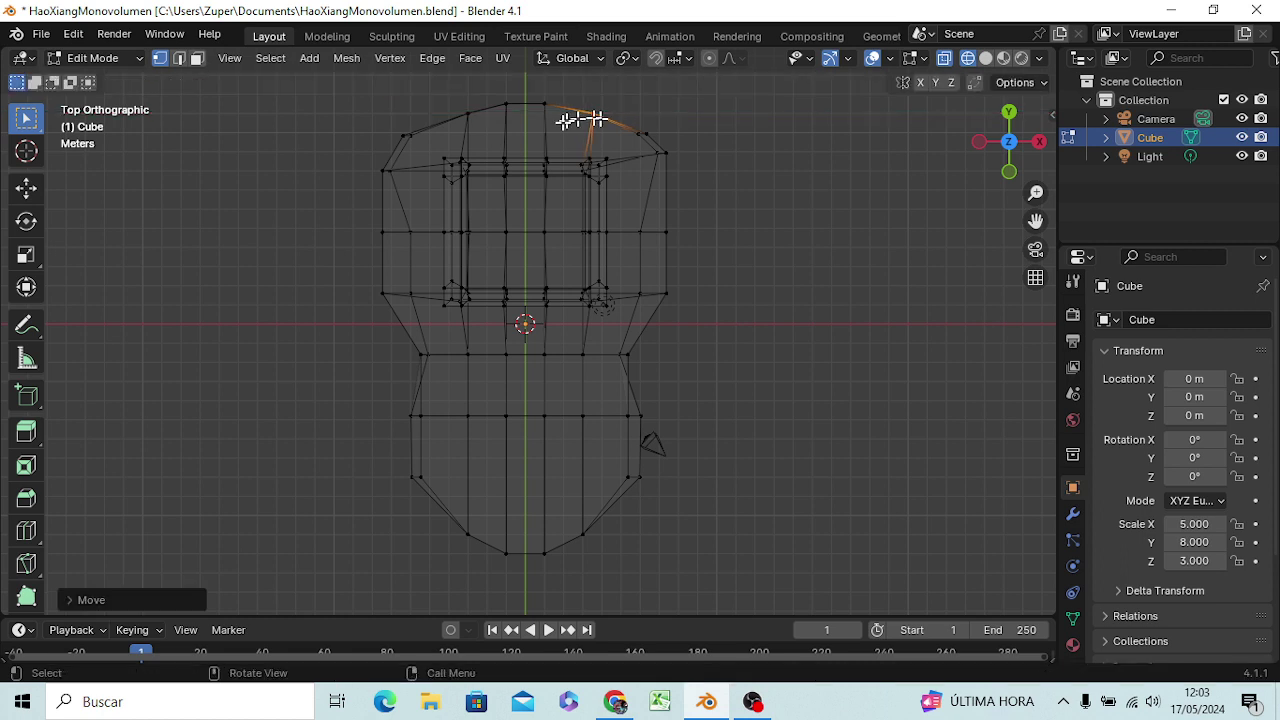
Move the top-left edge about 0.59 m along X, then select the top outline edges.
click(470, 116)
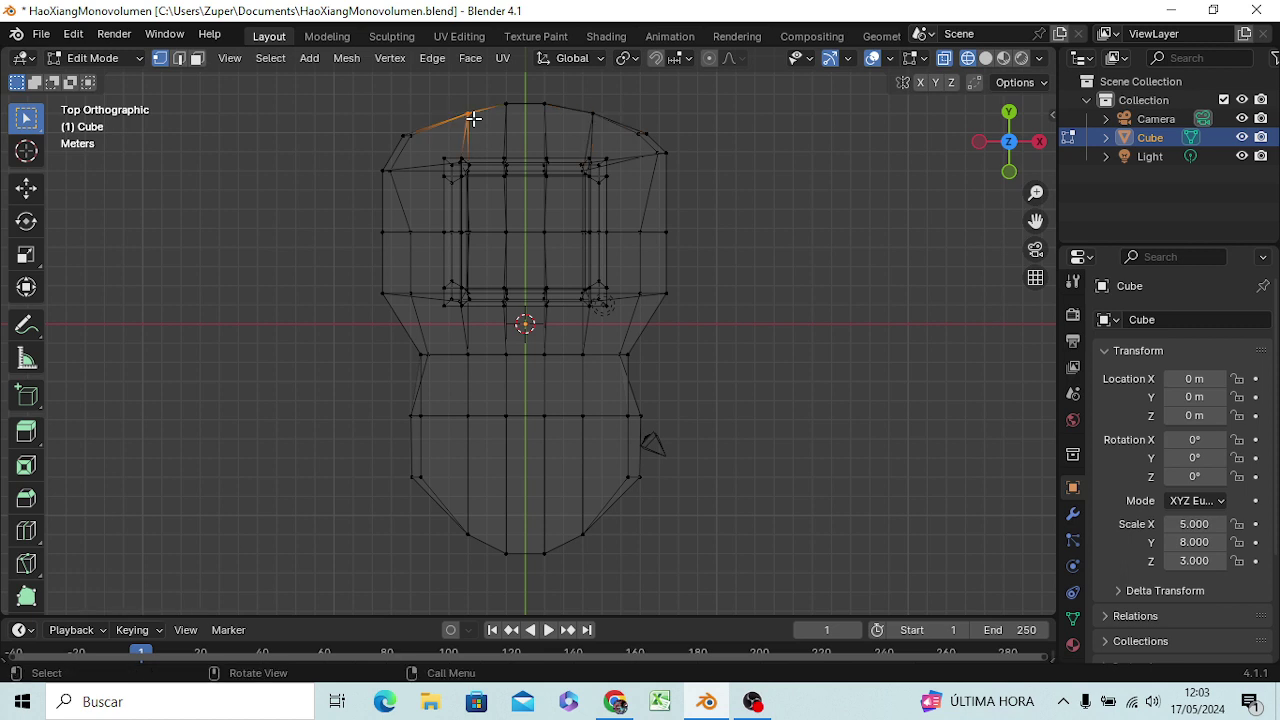
key(g)
key(x)
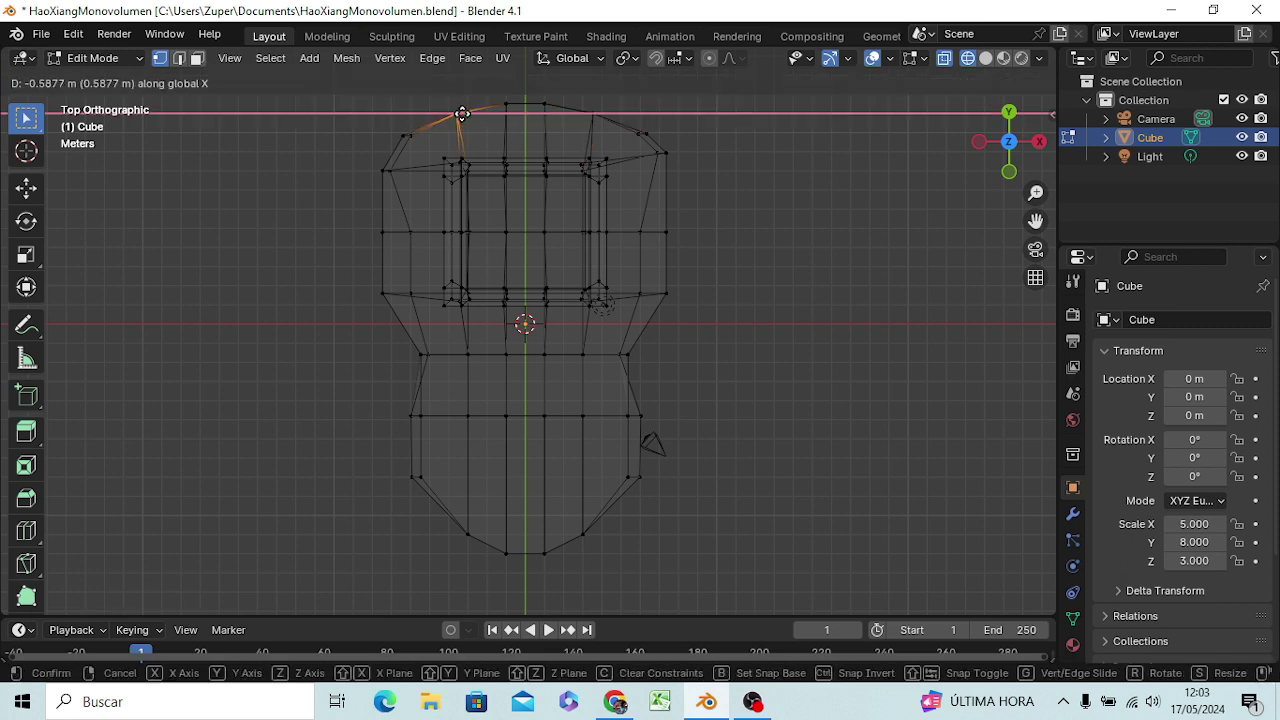
click(462, 113)
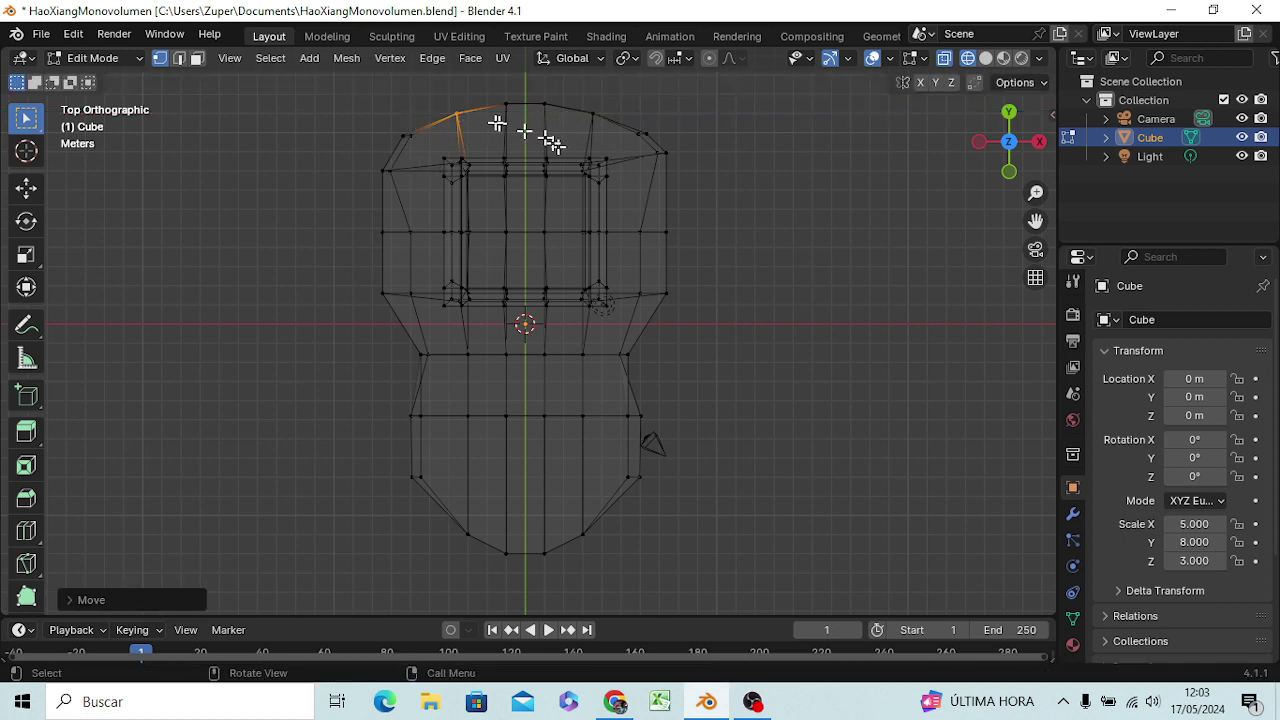
drag(447, 107, 605, 120)
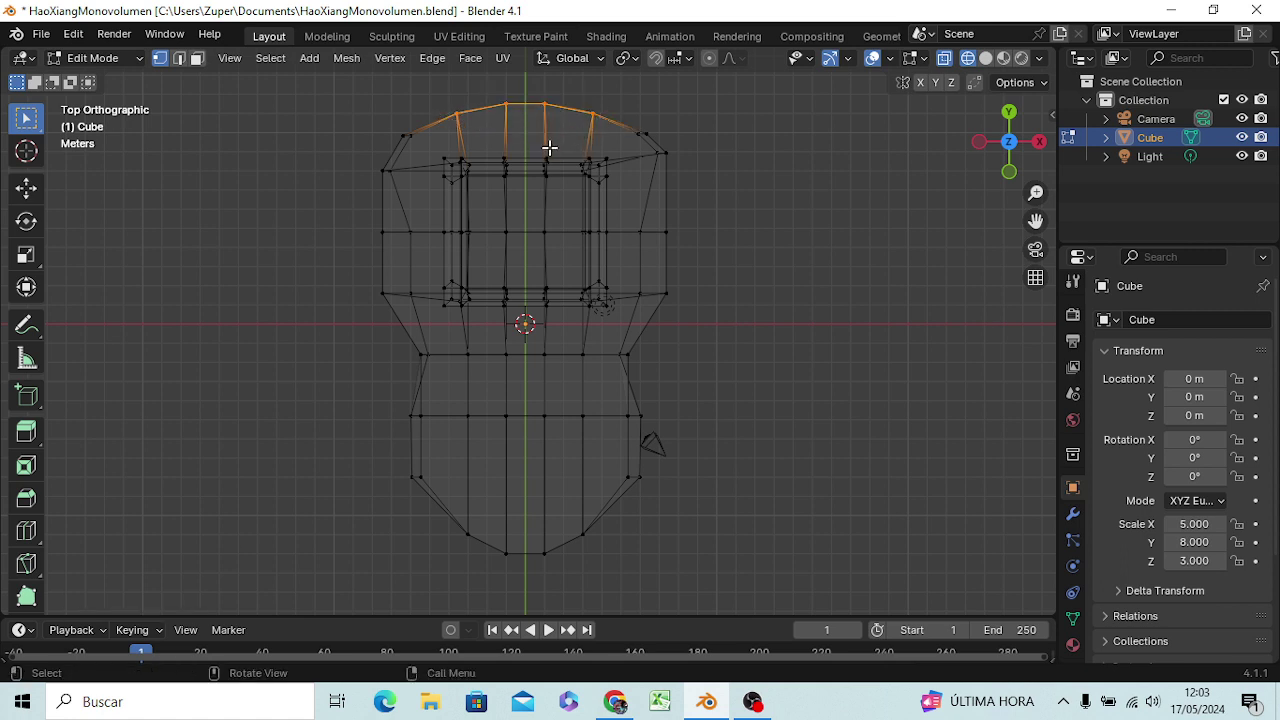
Move the upper-left outline vertex about 0.54 m along X.
click(731, 126)
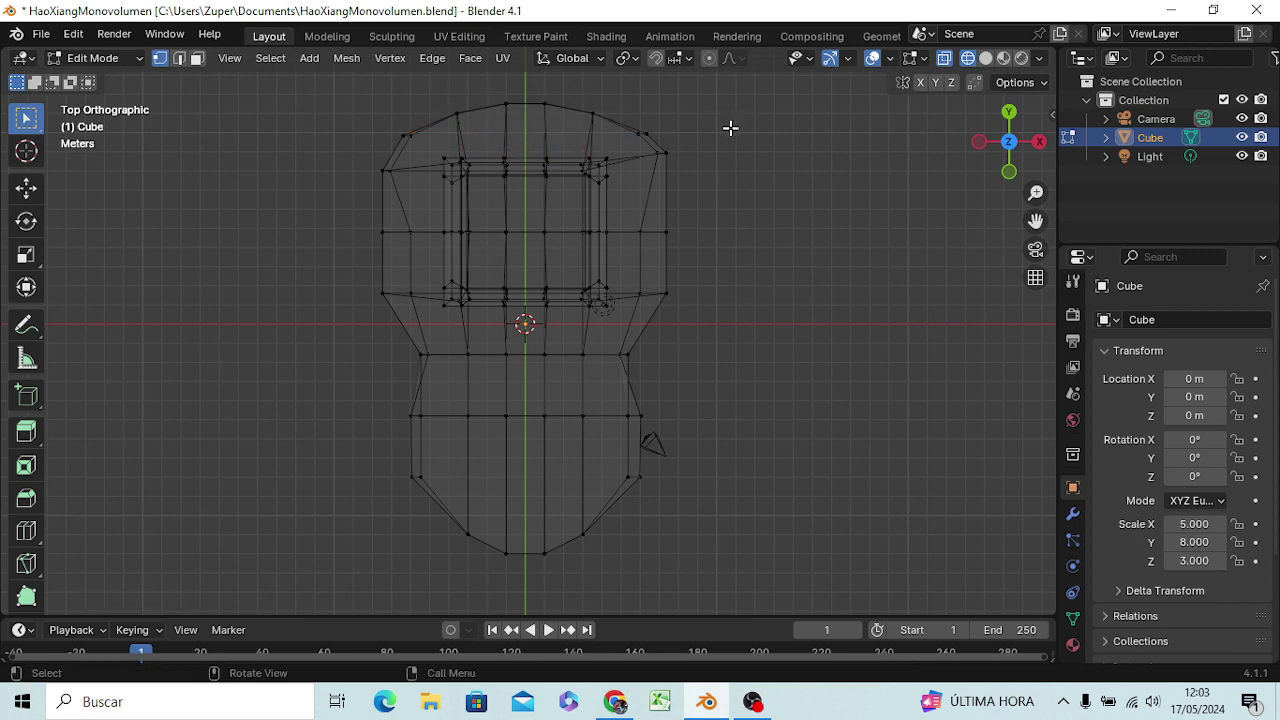
click(410, 138)
key(g)
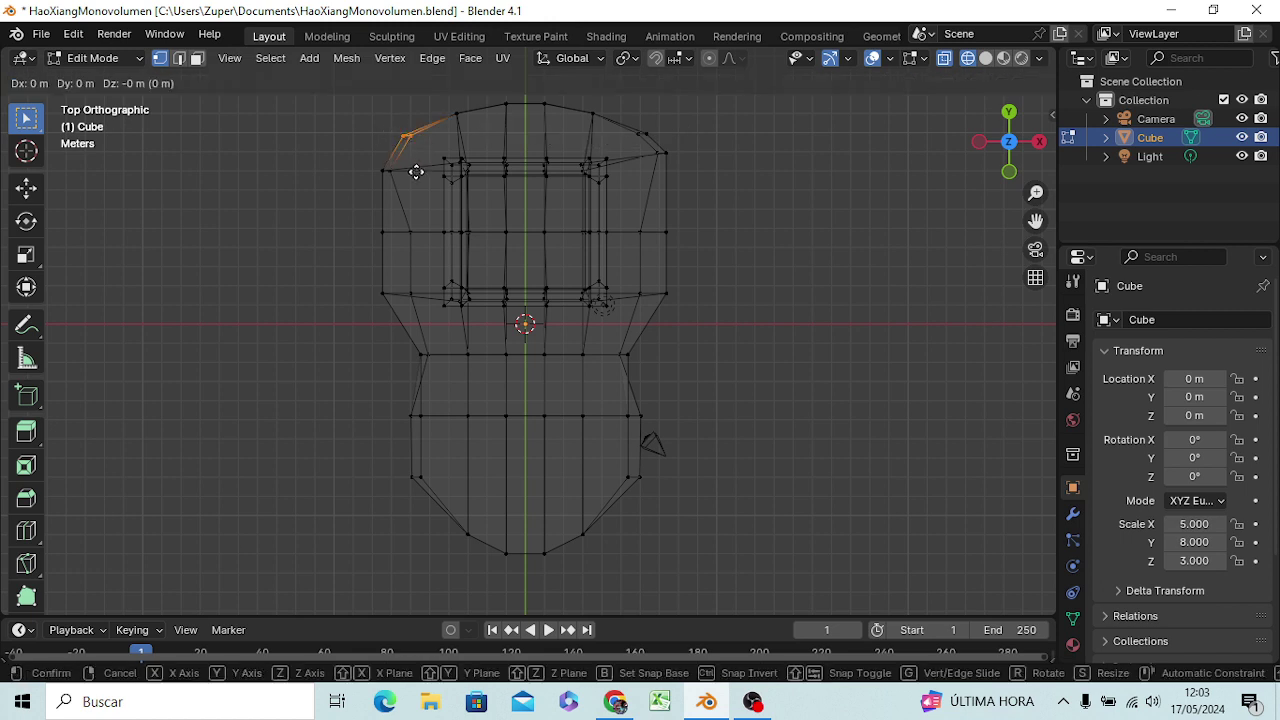
key(x)
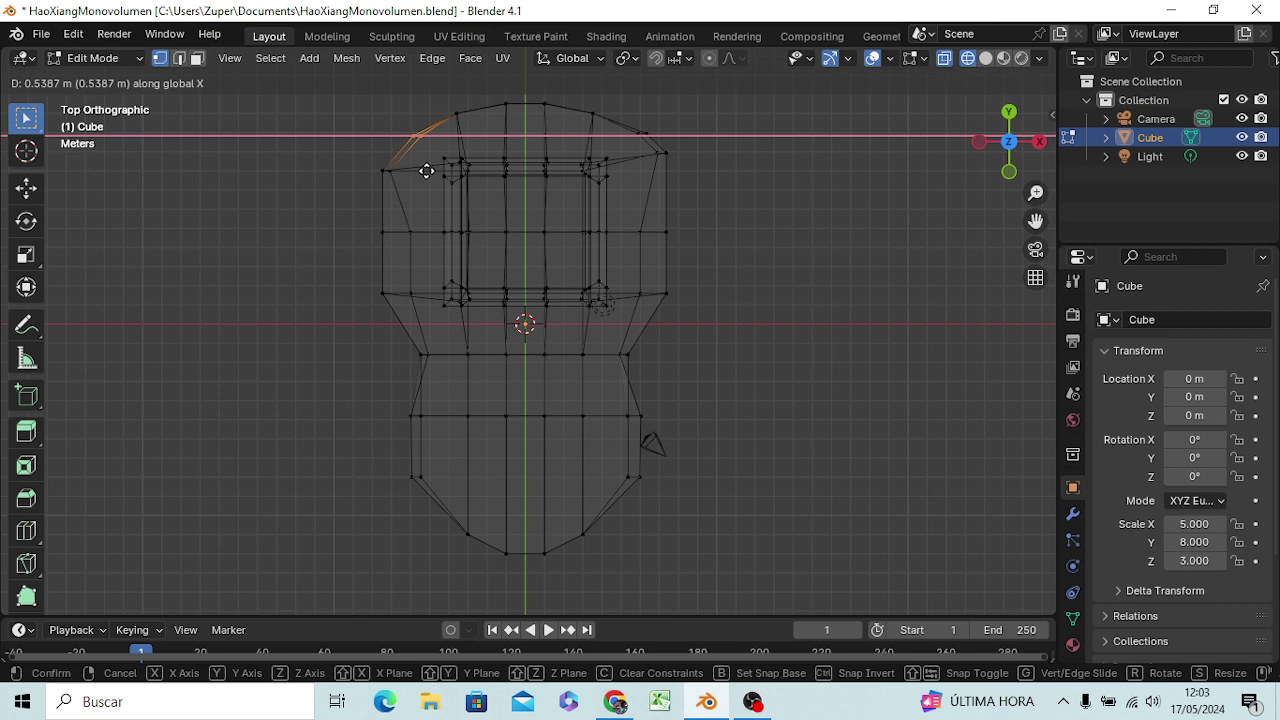
click(425, 171)
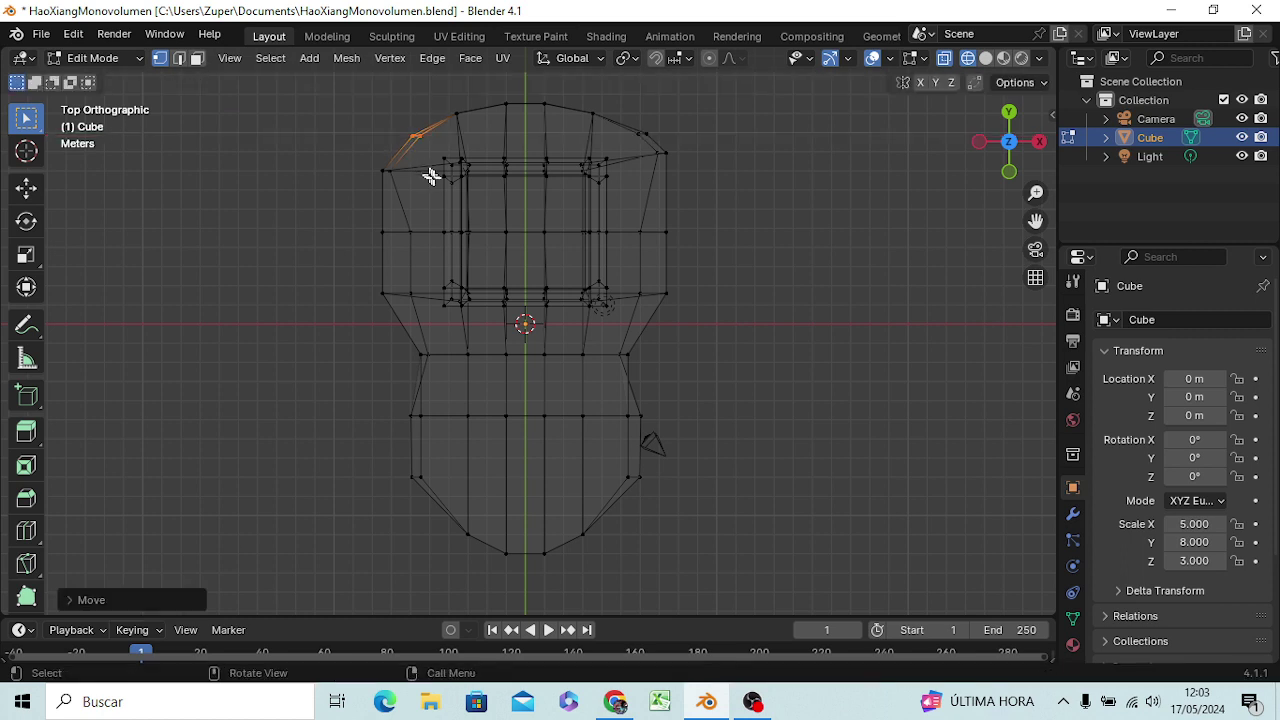
Box-select the upper-right edge and move it about -0.2 m along X.
key(b)
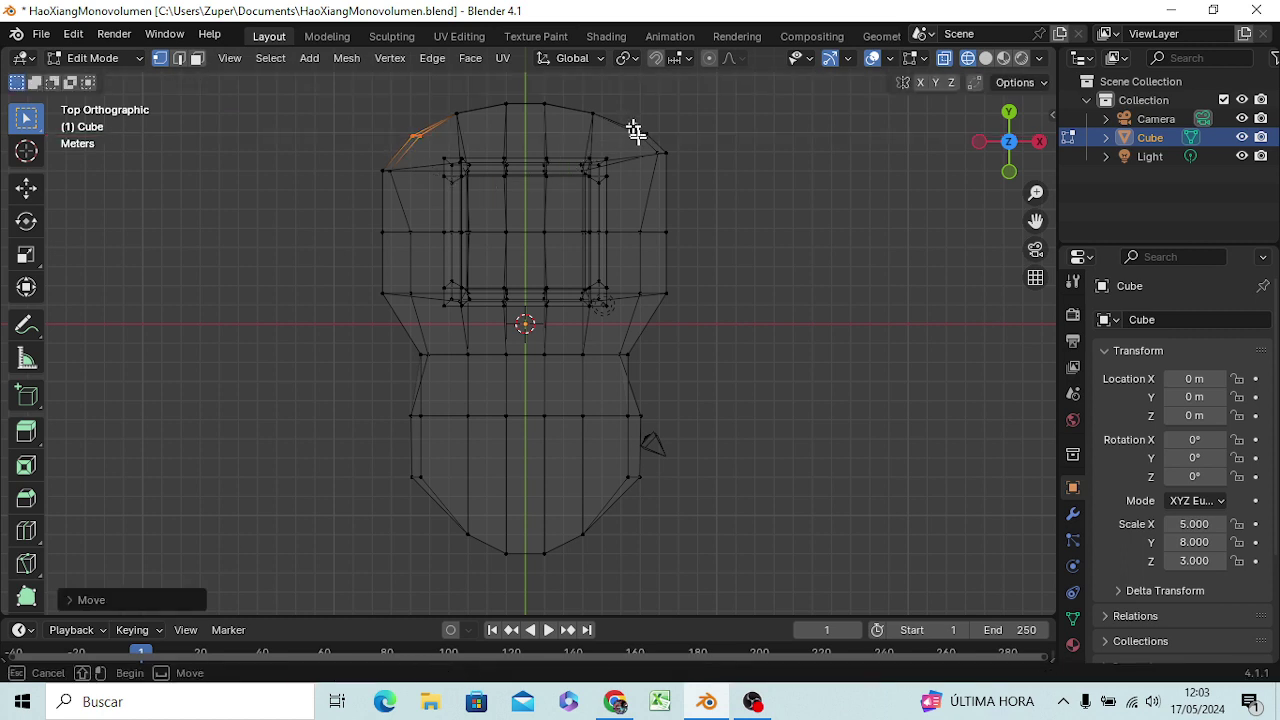
drag(641, 134, 652, 145)
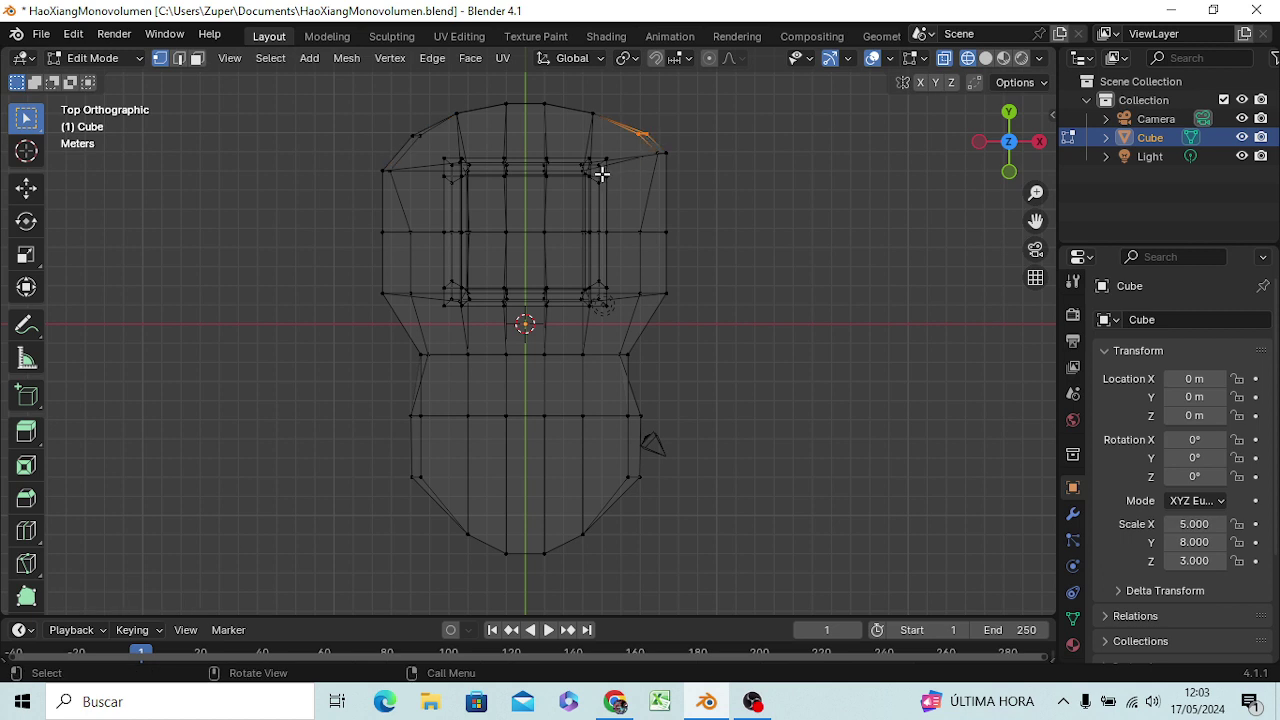
key(g)
key(x)
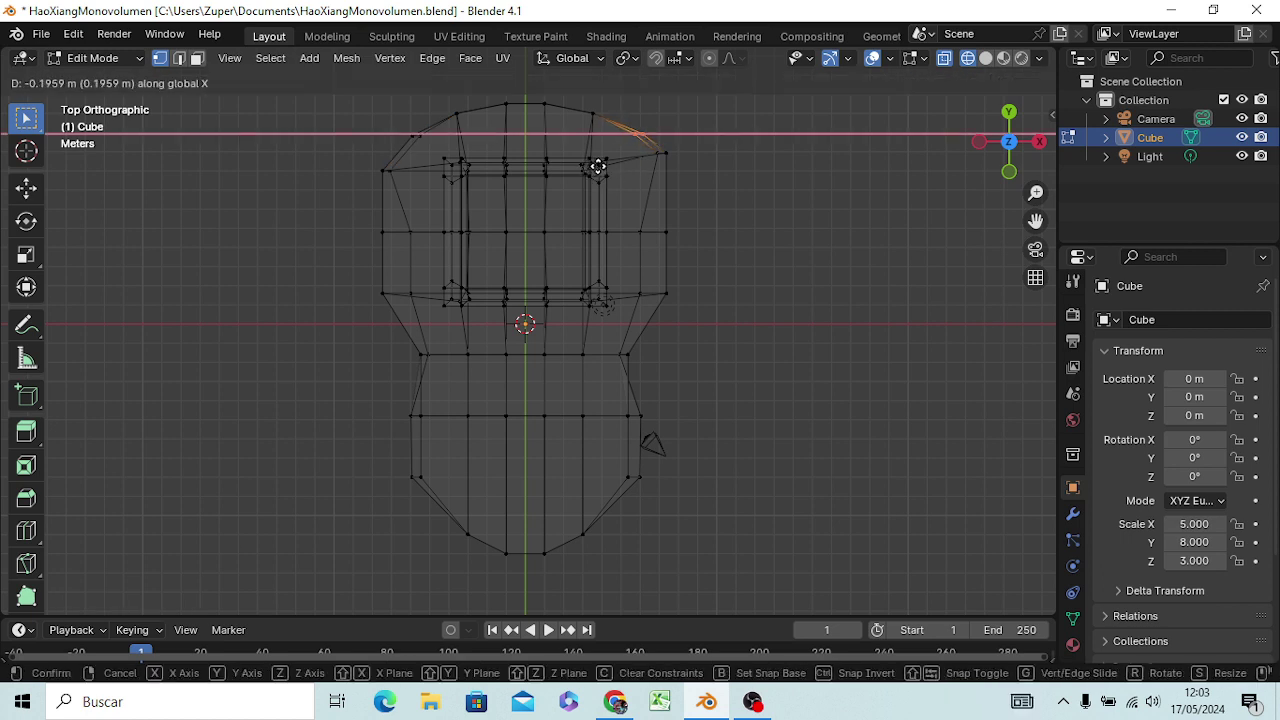
click(597, 166)
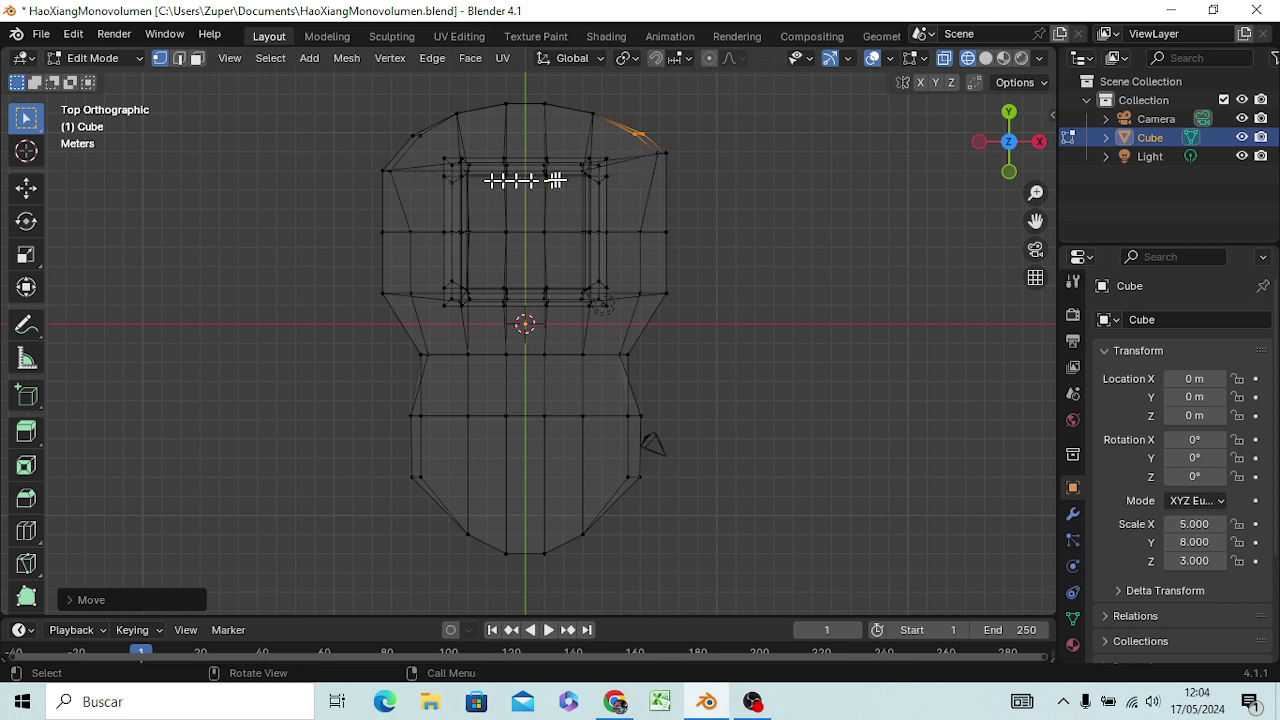
Lower the top's right corner vertex about 0.83 m along Y.
click(672, 161)
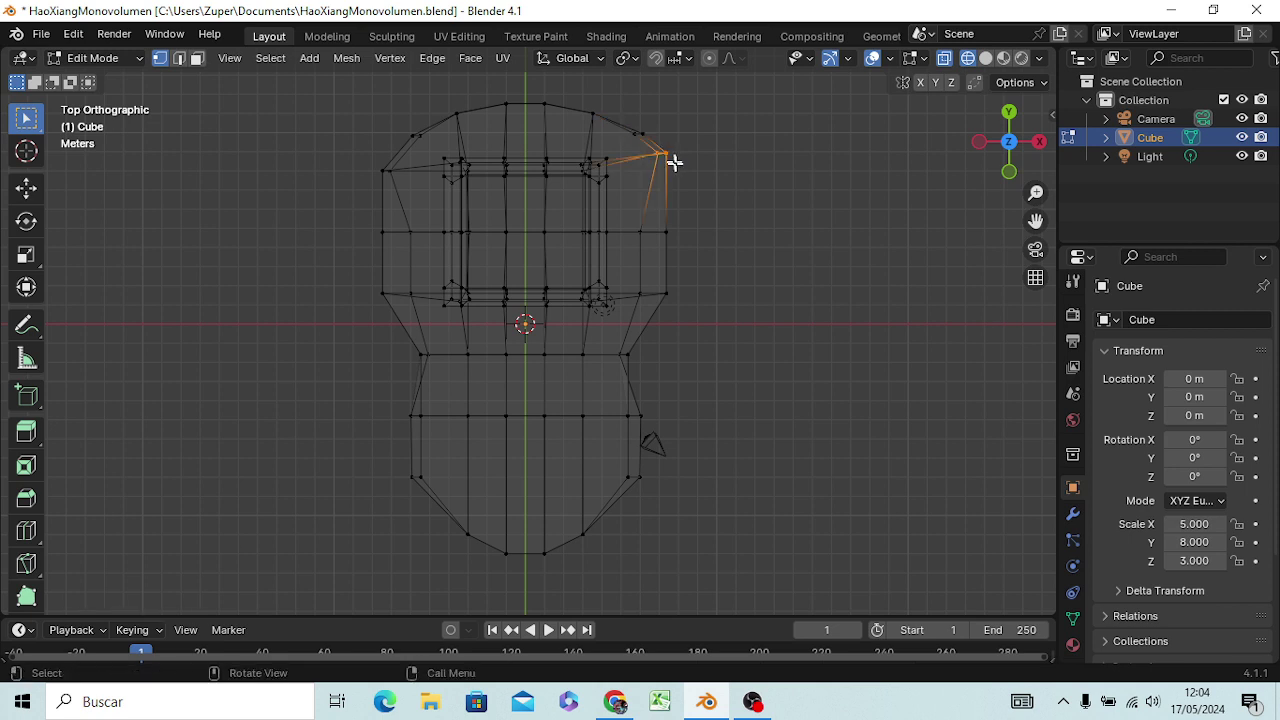
key(g)
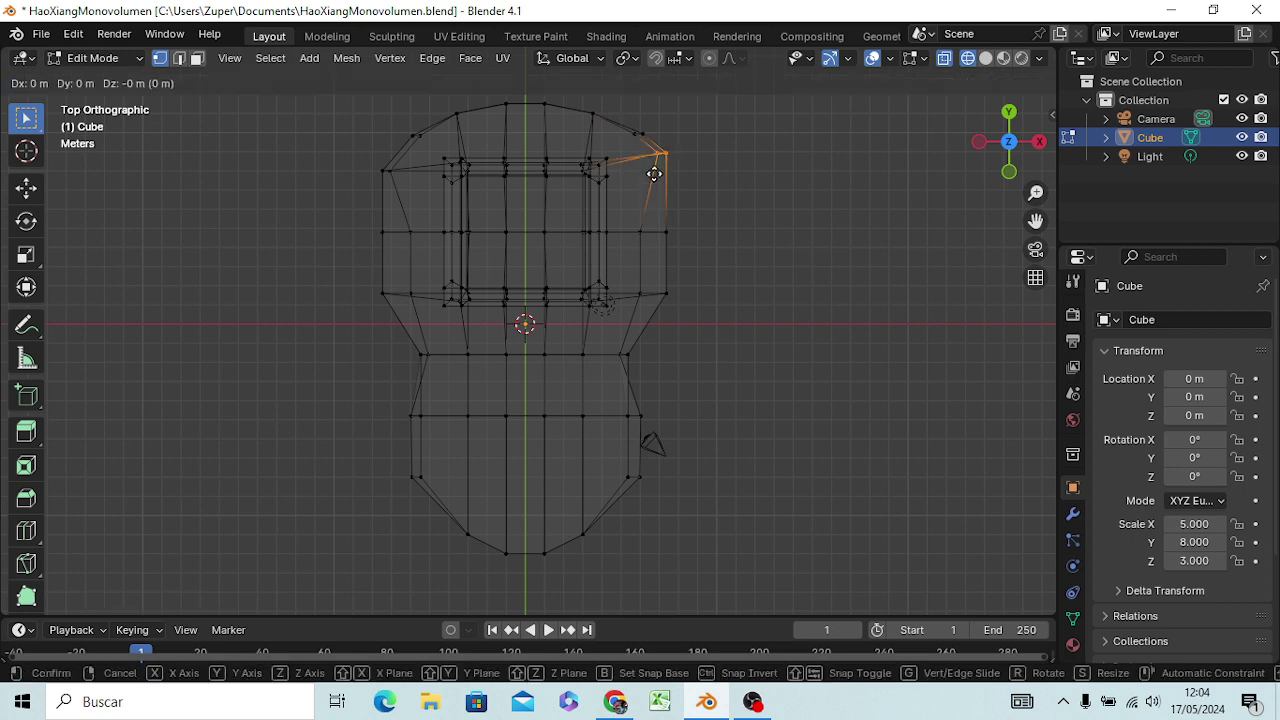
key(y)
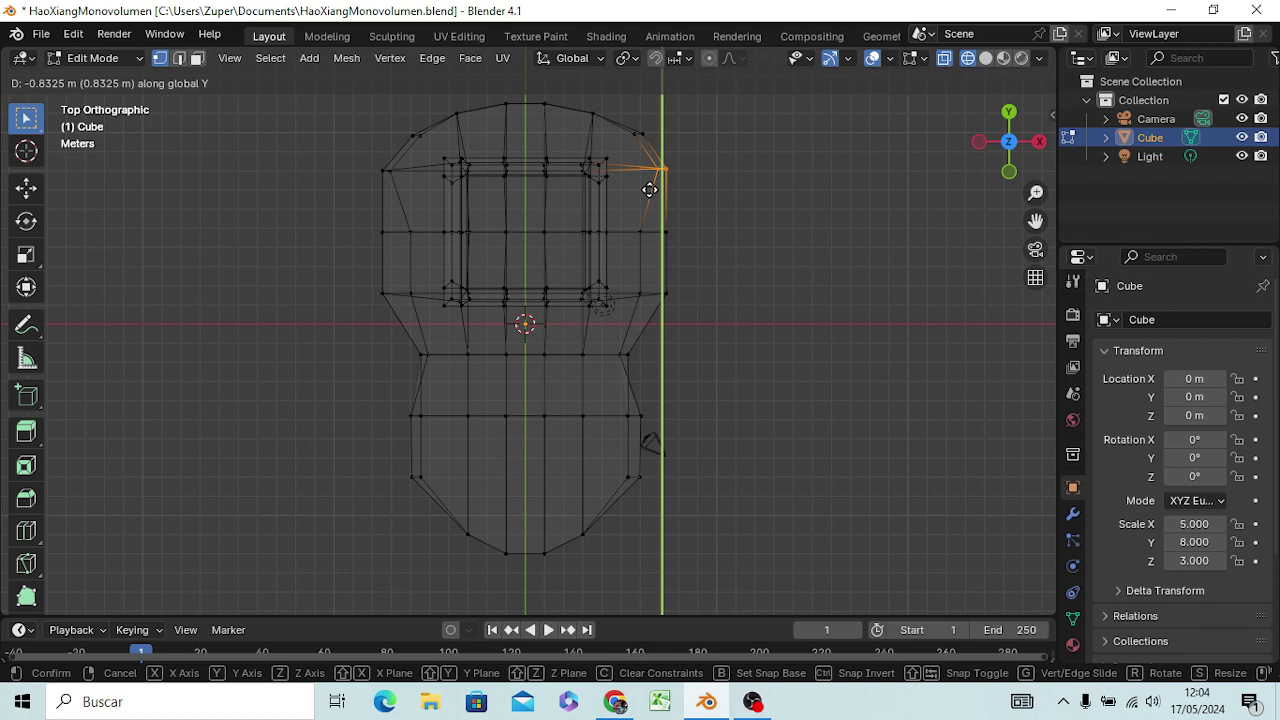
click(650, 190)
Deselect and orbit out of Top Orthographic to an oblique perspective view of the hull.
click(737, 190)
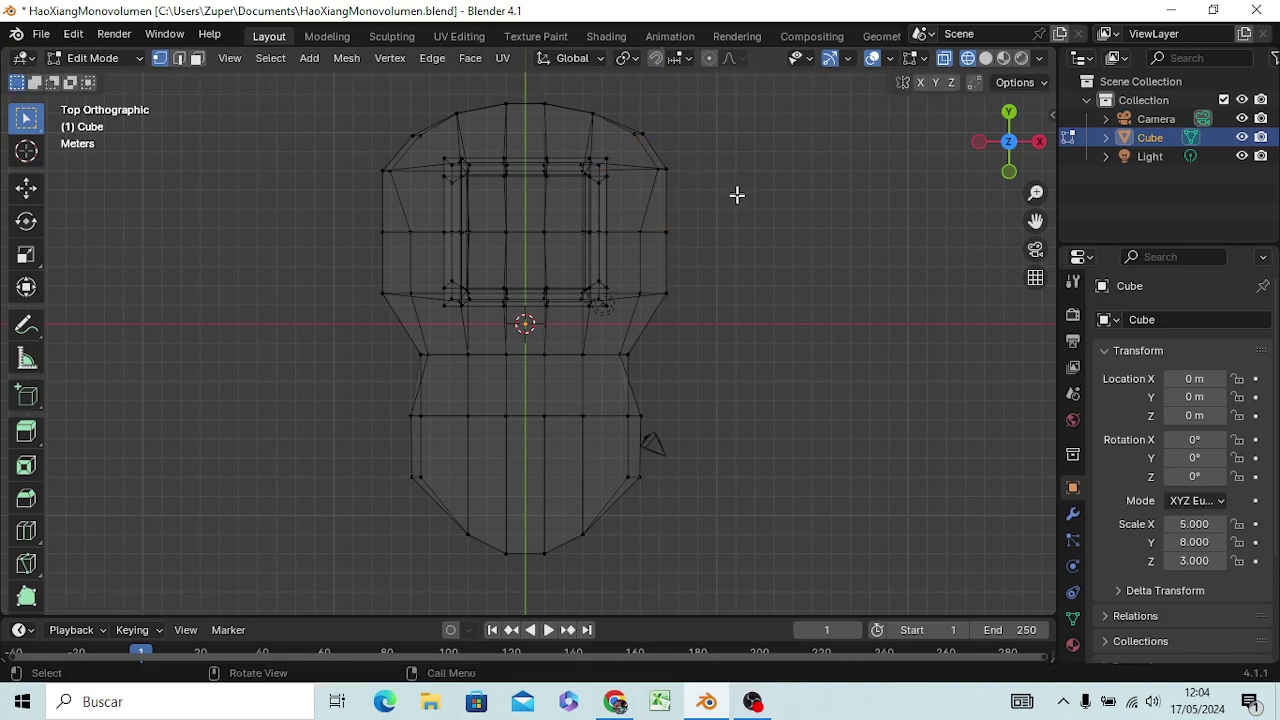
mouse_move(751, 343)
middle_down()
mouse_move(750, 290)
mouse_move(500, 237)
mouse_move(491, 134)
mouse_move(660, 168)
mouse_move(743, 229)
mouse_move(763, 217)
mouse_move(789, 369)
mouse_move(785, 334)
middle_up()
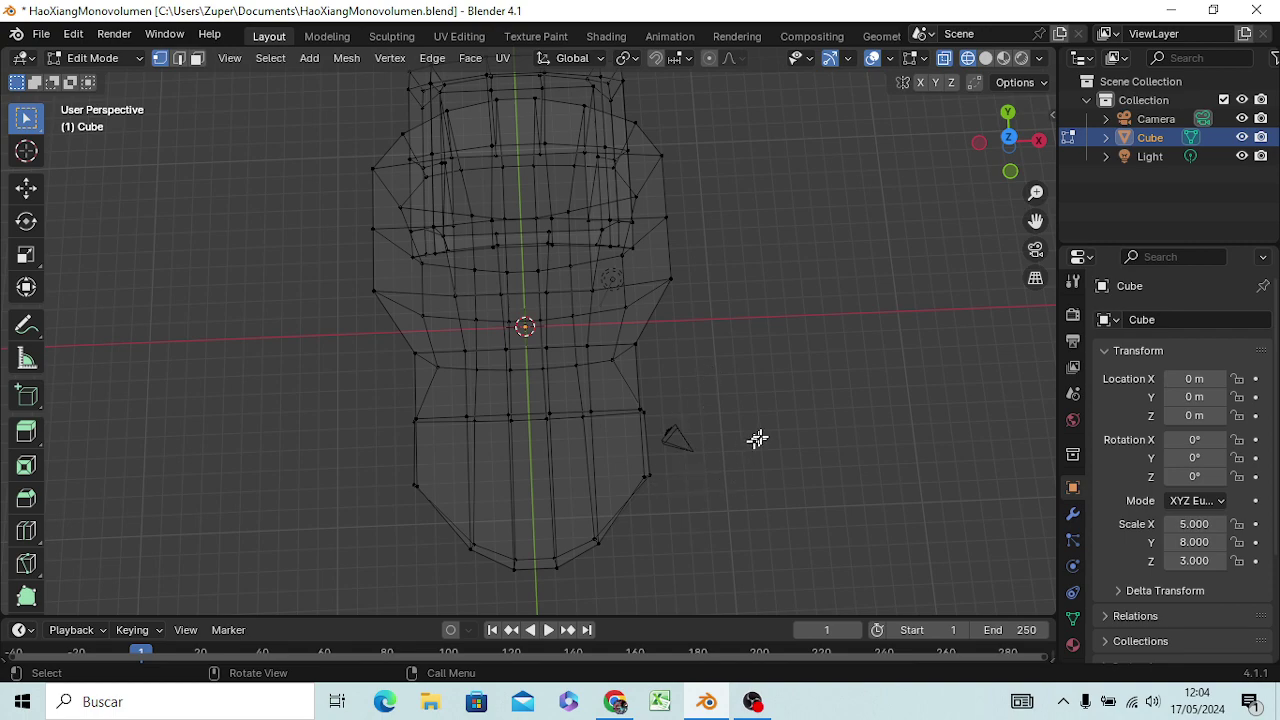
scroll(766, 400, down, 1)
mouse_move(686, 437)
middle_down()
mouse_move(700, 406)
mouse_move(674, 309)
mouse_move(608, 272)
middle_up()
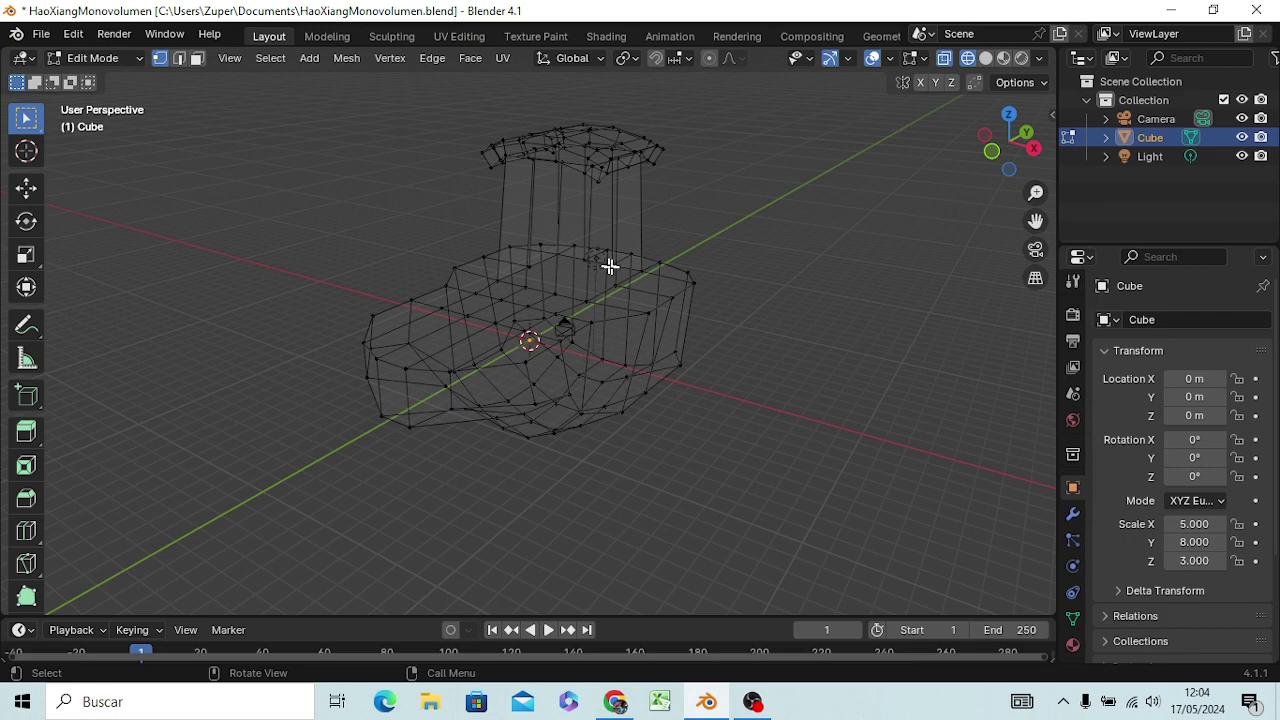
mouse_move(711, 374)
middle_down()
mouse_move(831, 380)
mouse_move(760, 427)
mouse_move(635, 344)
mouse_move(703, 403)
mouse_move(783, 414)
mouse_move(806, 503)
mouse_move(797, 517)
middle_up()
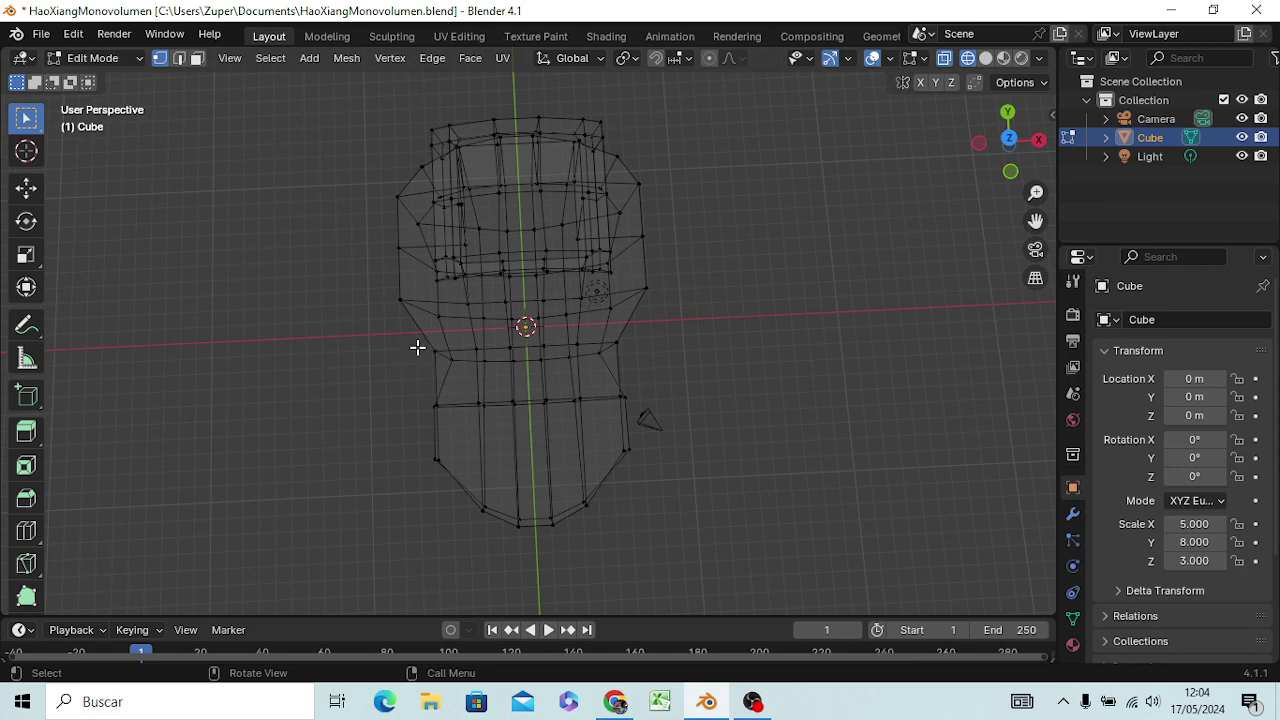
mouse_move(766, 437)
middle_down()
mouse_move(780, 390)
mouse_move(718, 307)
mouse_move(580, 277)
mouse_move(569, 297)
mouse_move(586, 308)
middle_up()
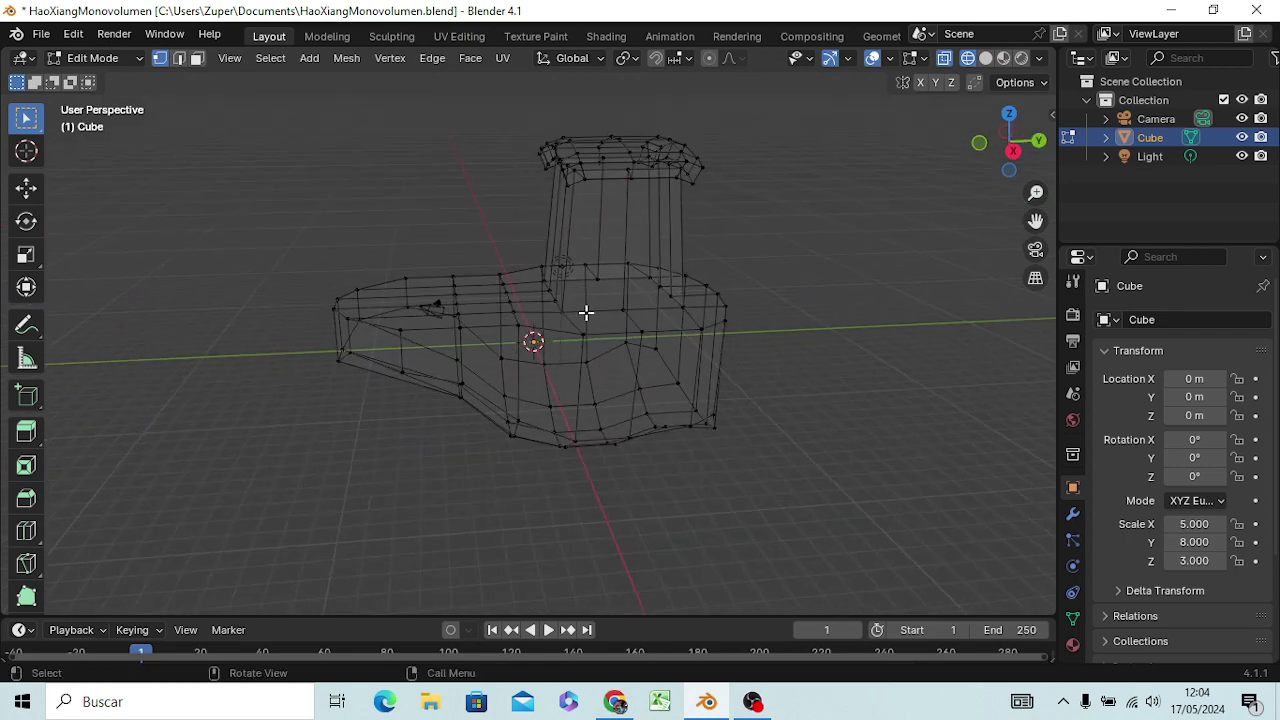
Switch to solid shading and orbit to inspect the hull, column and cap.
key(z)
click(736, 316)
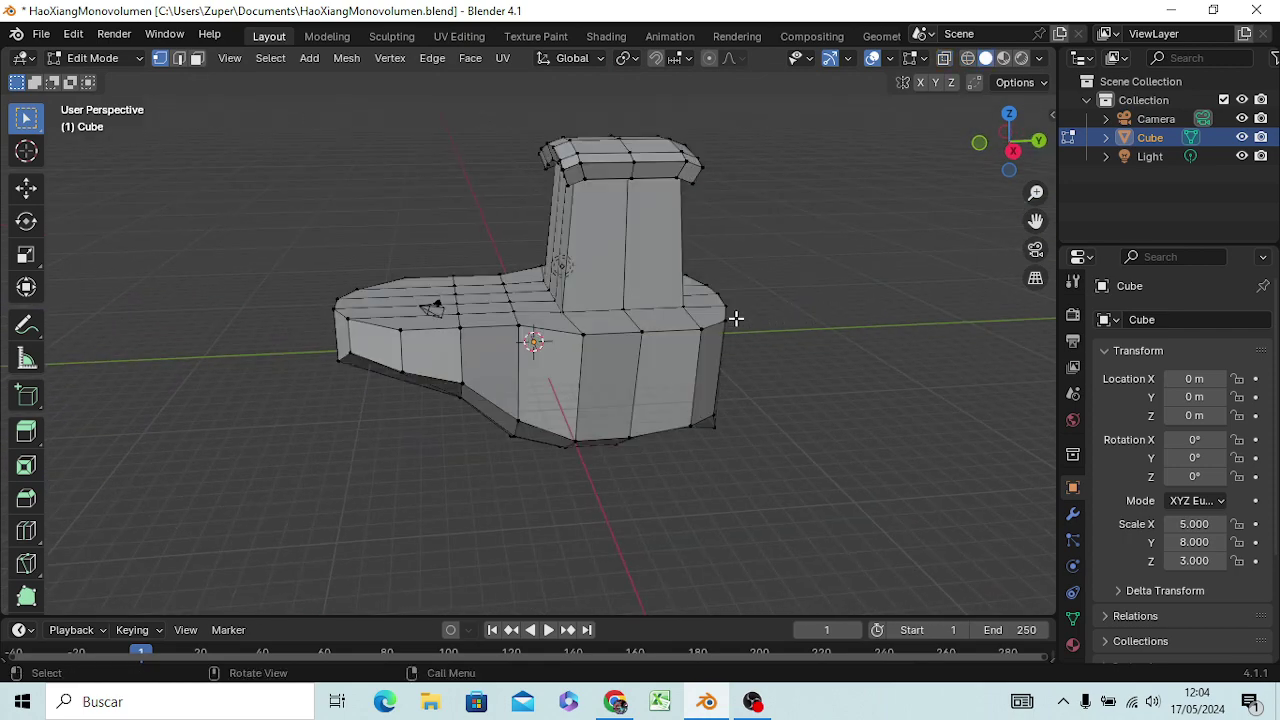
mouse_move(752, 335)
middle_down()
mouse_move(855, 452)
mouse_move(980, 375)
mouse_move(962, 268)
mouse_move(663, 280)
mouse_move(520, 343)
mouse_move(514, 449)
mouse_move(812, 385)
mouse_move(837, 323)
mouse_move(791, 329)
mouse_move(766, 354)
middle_up()
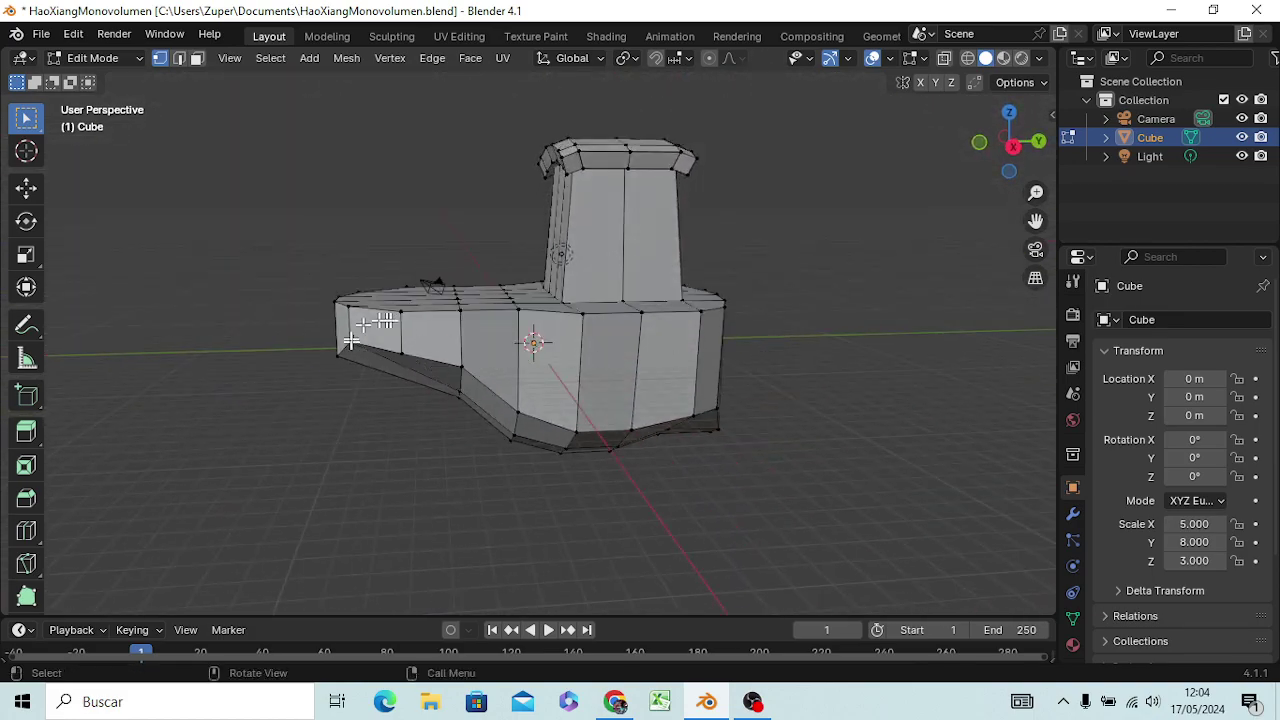
click(405, 340)
Orbit to view the hull from the front, then bring up the OBS window.
mouse_move(791, 450)
middle_down()
mouse_move(820, 488)
mouse_move(931, 474)
mouse_move(900, 500)
mouse_move(835, 453)
mouse_move(909, 463)
mouse_move(870, 420)
middle_up()
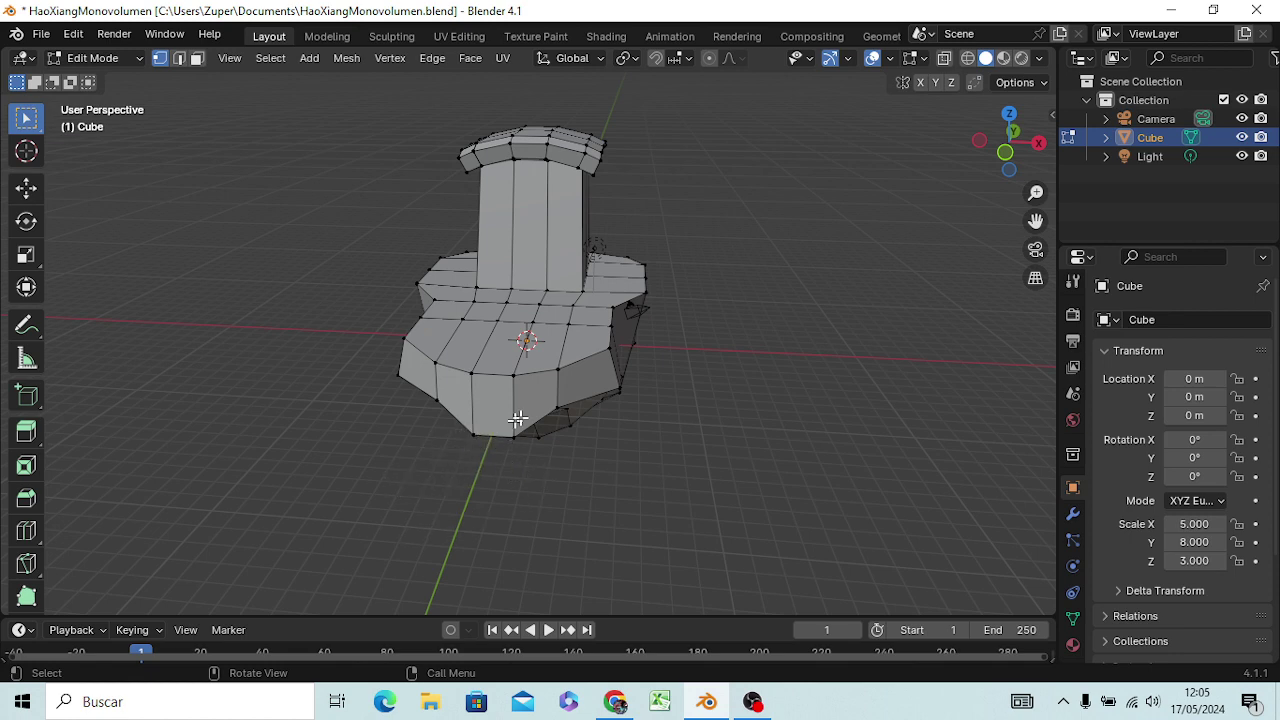
mouse_move(517, 419)
middle_down()
mouse_move(591, 380)
mouse_move(506, 388)
middle_up()
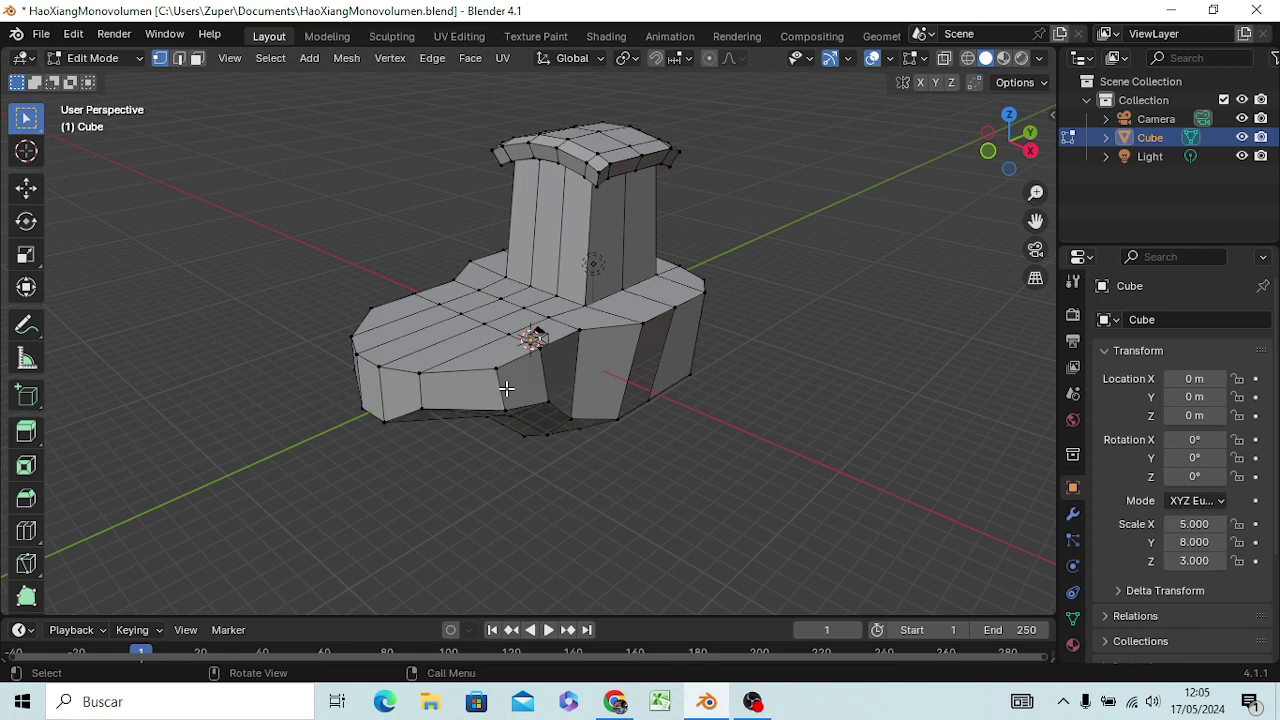
key(alt+Tab)
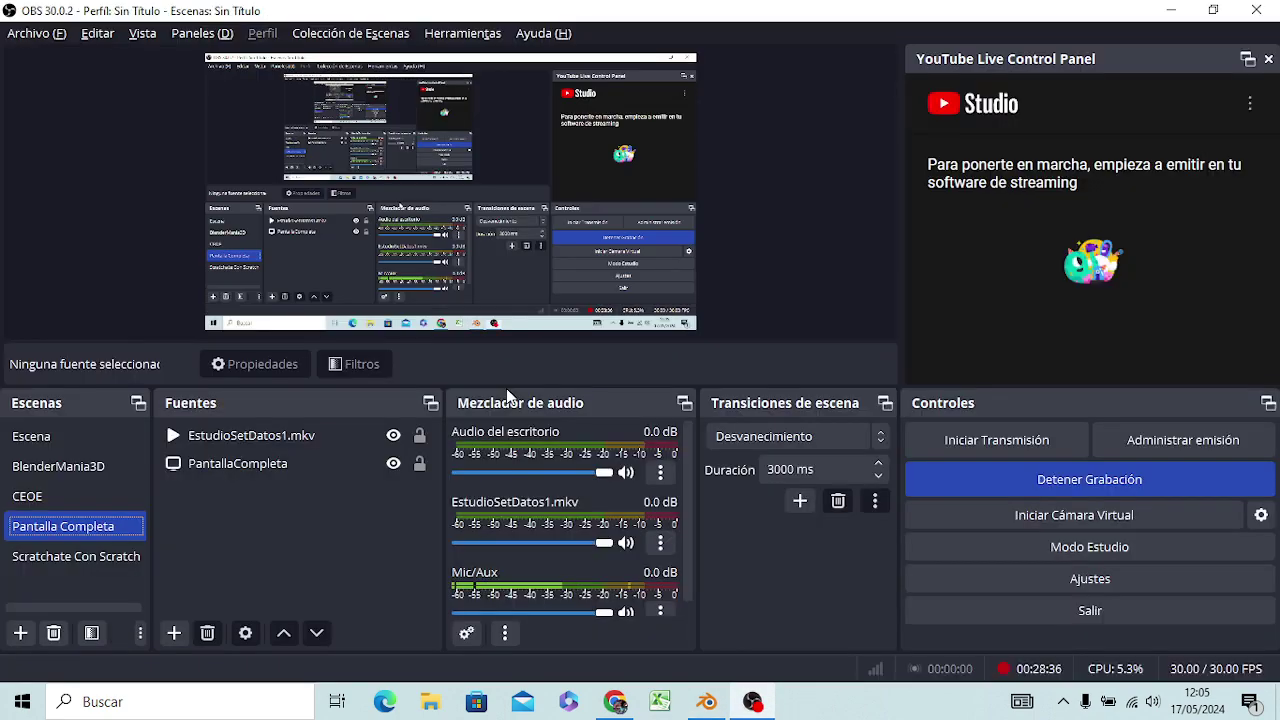